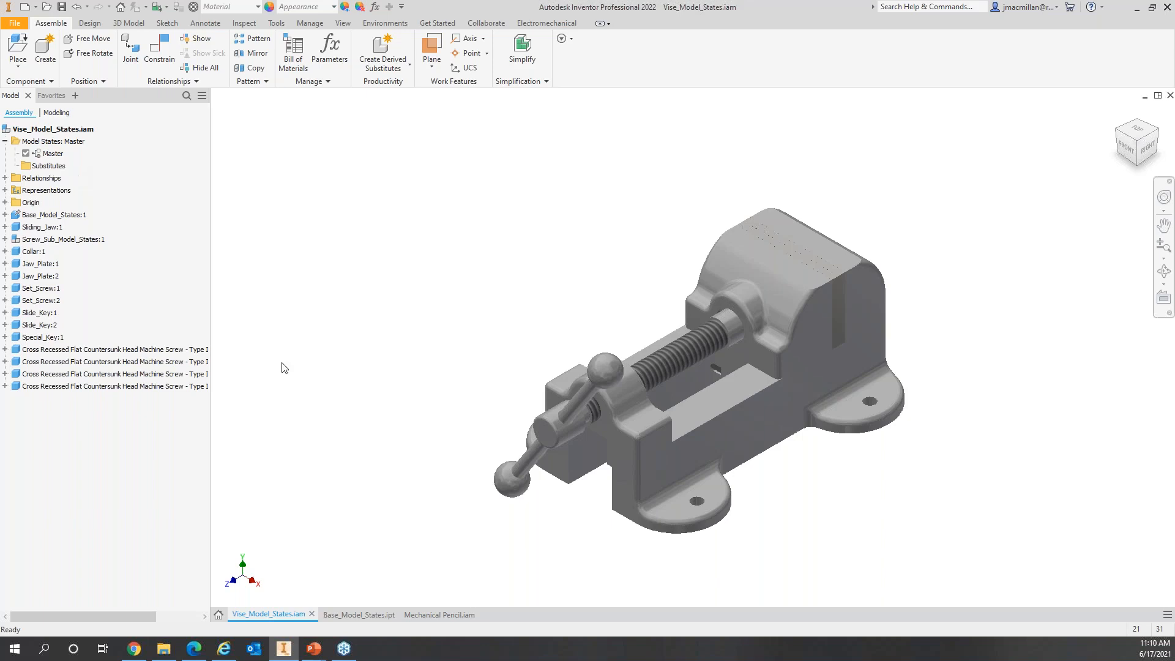
# Step: Switch to Base_Model_States.ipt and expand its Model States node, which lists only Master
pyautogui.click(359, 614)
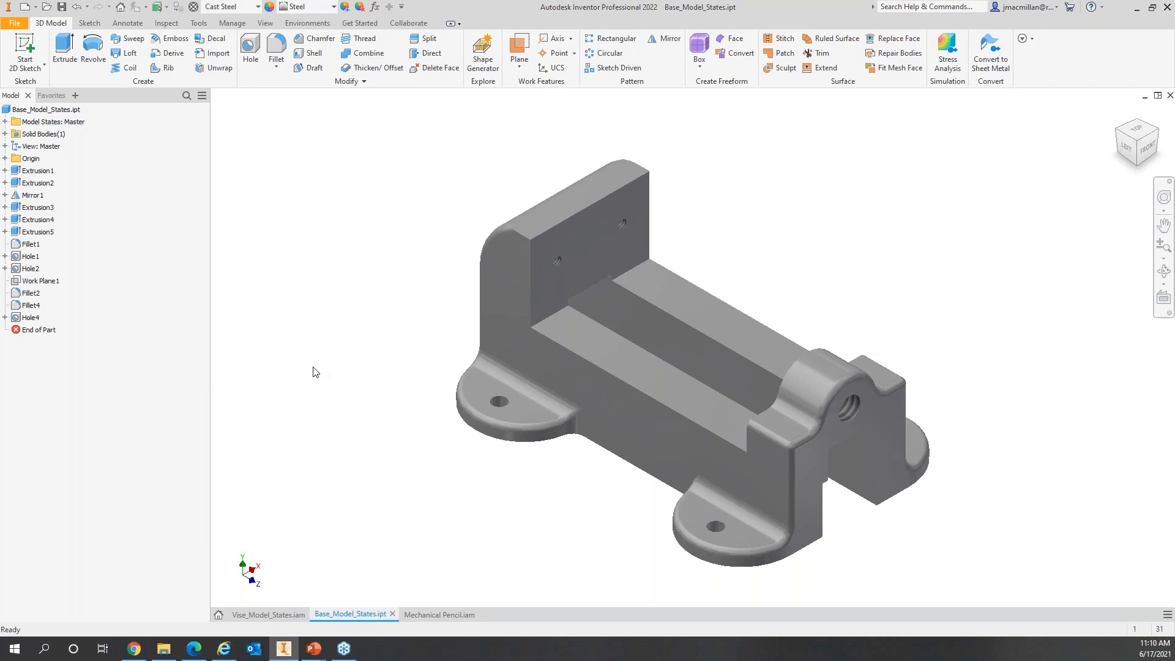
pyautogui.click(4, 121)
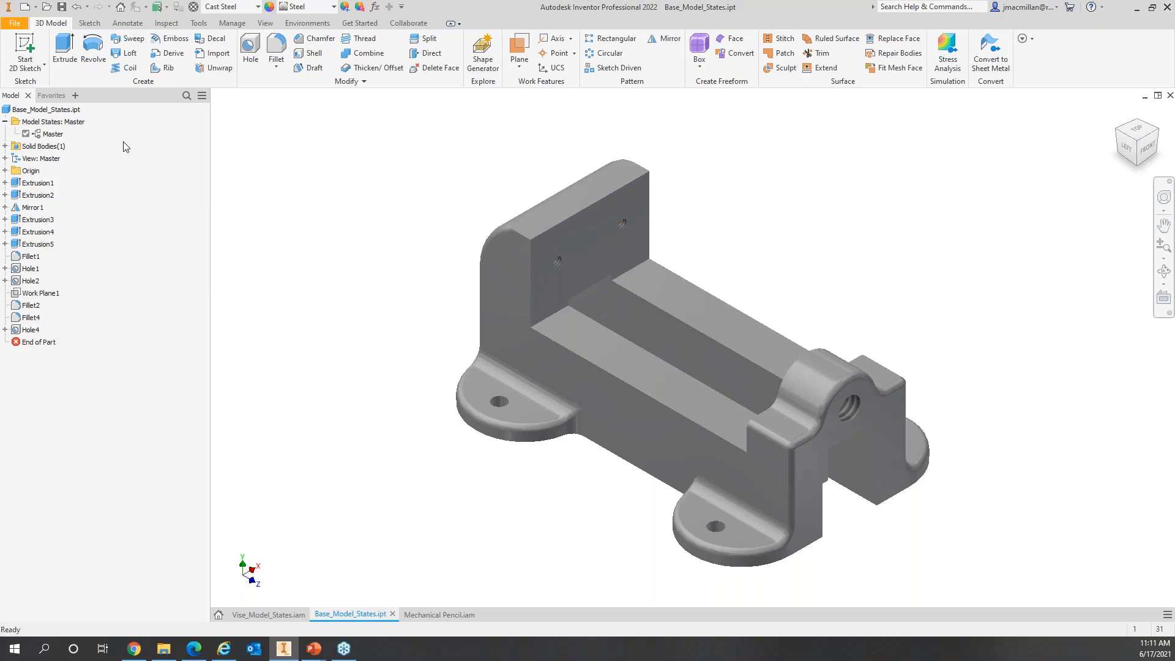
# Step: Create Model State1, Model State2 and Model State3, then make Model State1 active
pyautogui.rightClick(66, 126)
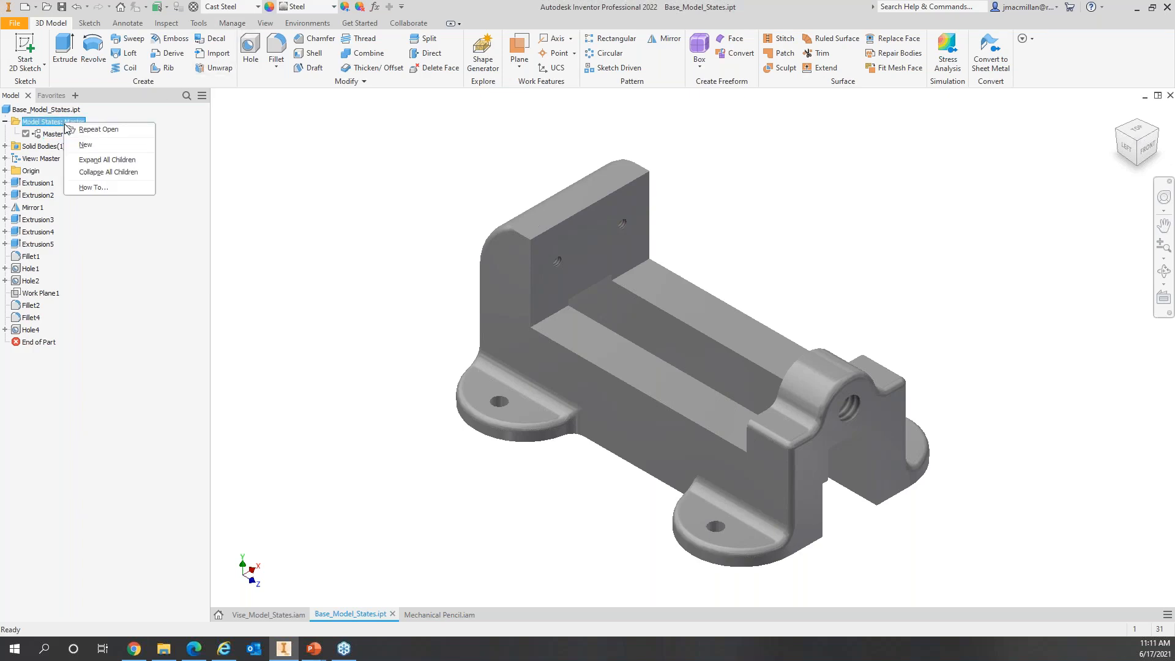
pyautogui.click(105, 145)
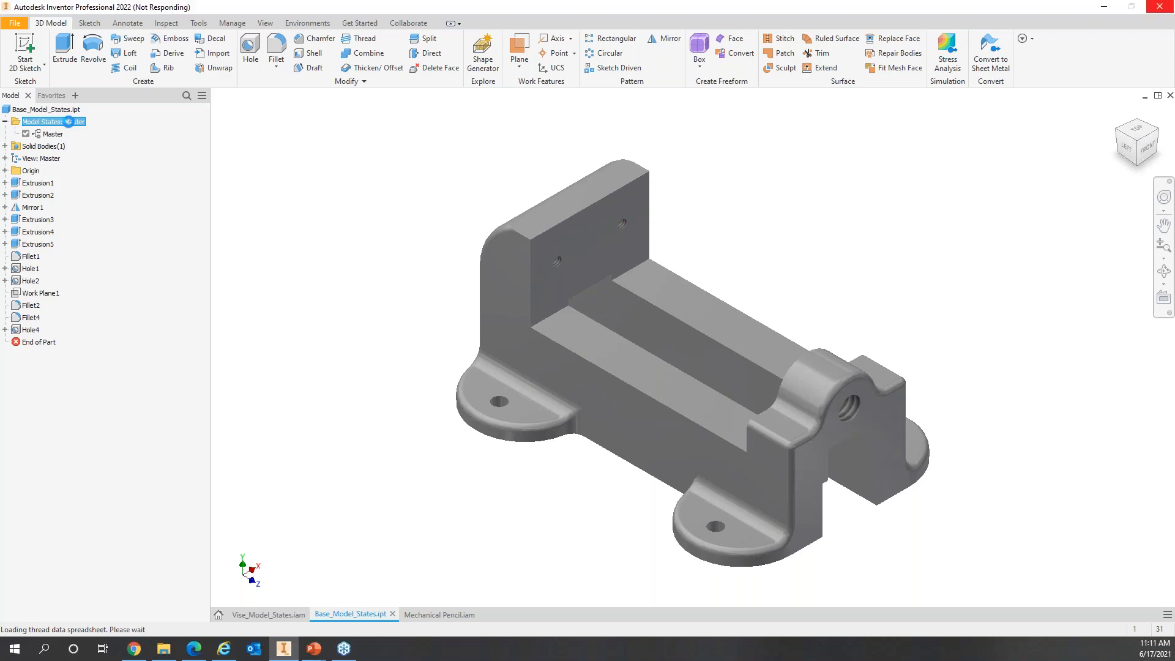
pyautogui.rightClick(69, 122)
pyautogui.click(88, 144)
pyautogui.rightClick(85, 122)
pyautogui.click(105, 144)
pyautogui.click(61, 146)
pyautogui.click(61, 146)
pyautogui.doubleClick(61, 147)
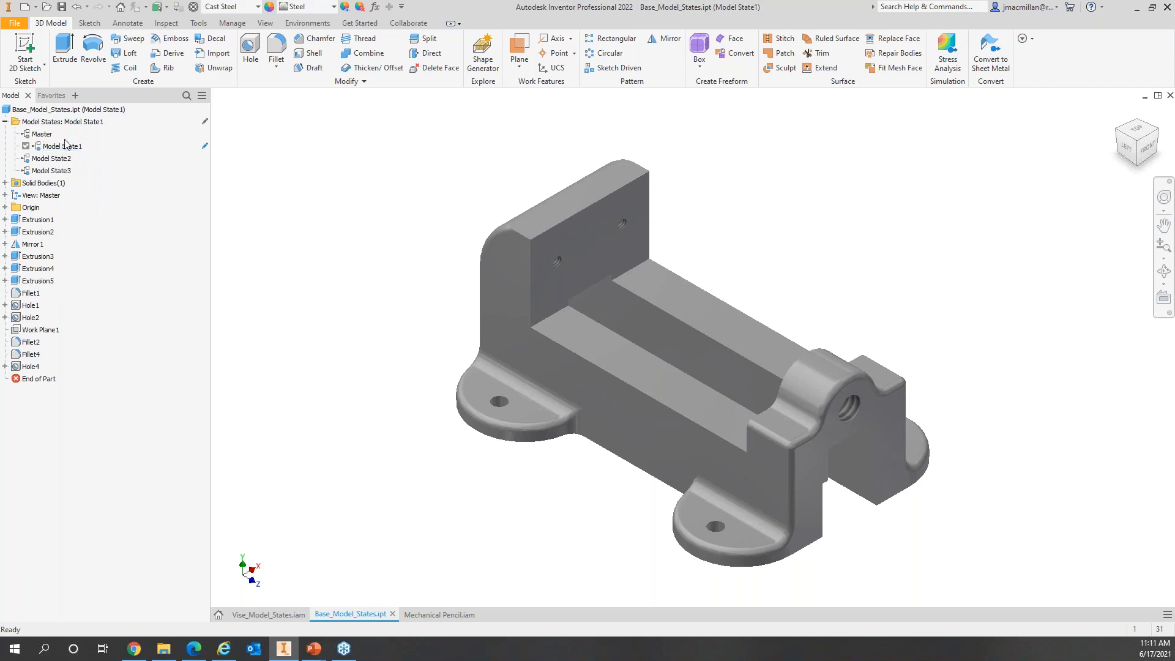
# Step: Rename the three model states to Vise-short, Vise-medium and Vise-long
pyautogui.press('d')
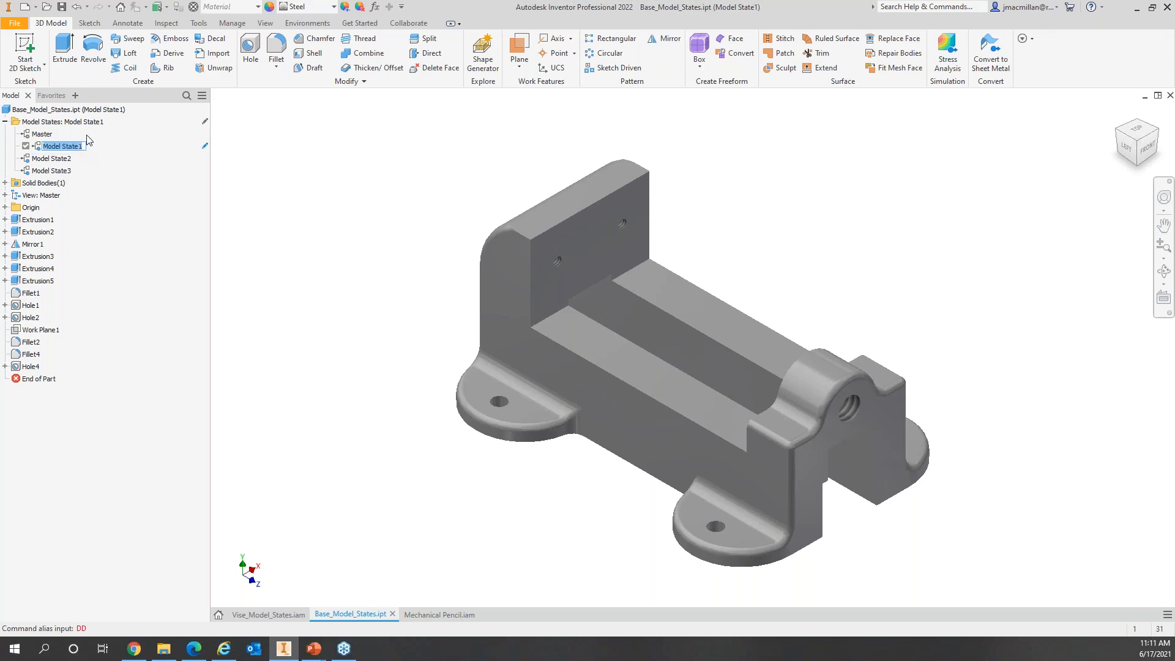
pyautogui.write('Vise-short')
pyautogui.press('Return')
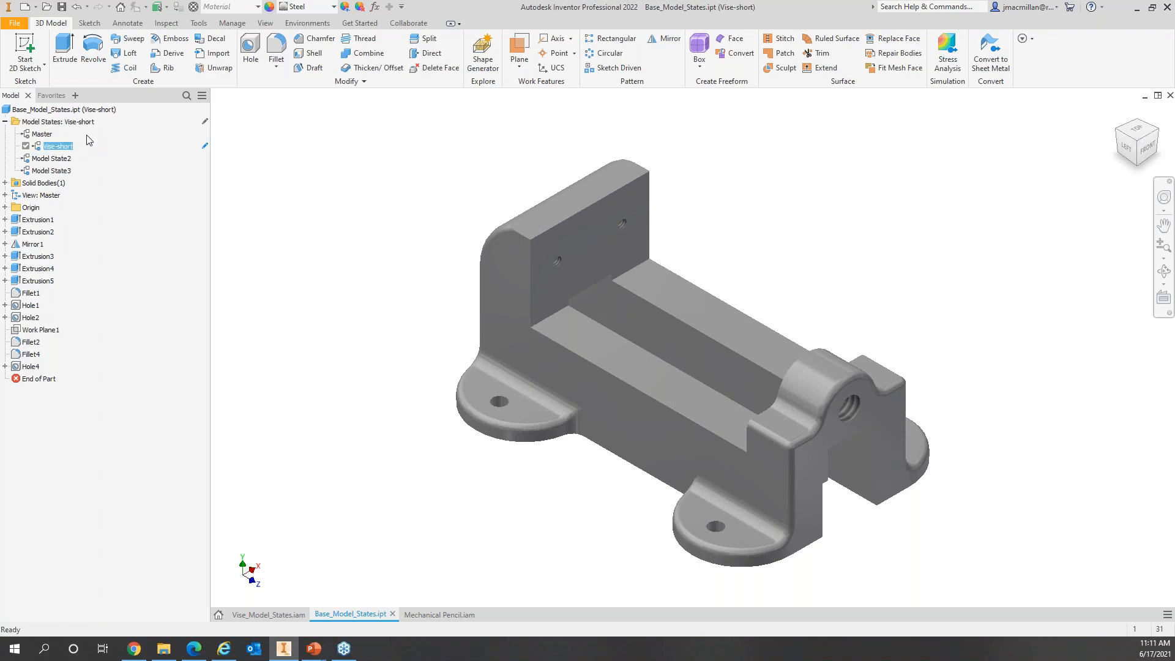
pyautogui.click(54, 158)
pyautogui.click(56, 159)
pyautogui.write('Vise-medium')
pyautogui.press('Return')
pyautogui.click(52, 170)
pyautogui.click(66, 171)
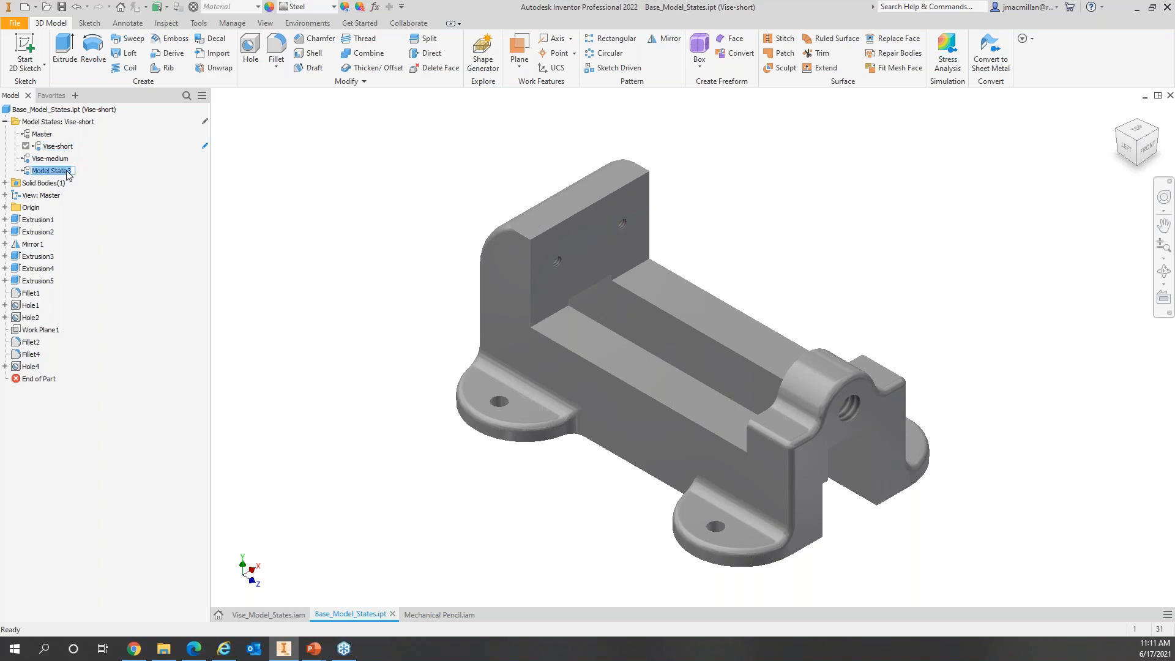
pyautogui.write('Vise-long')
pyautogui.press('Return')
# Step: Activate Vise-medium, then Vise-long, and finish with Vise-short active
pyautogui.doubleClick(56, 158)
pyautogui.doubleClick(52, 171)
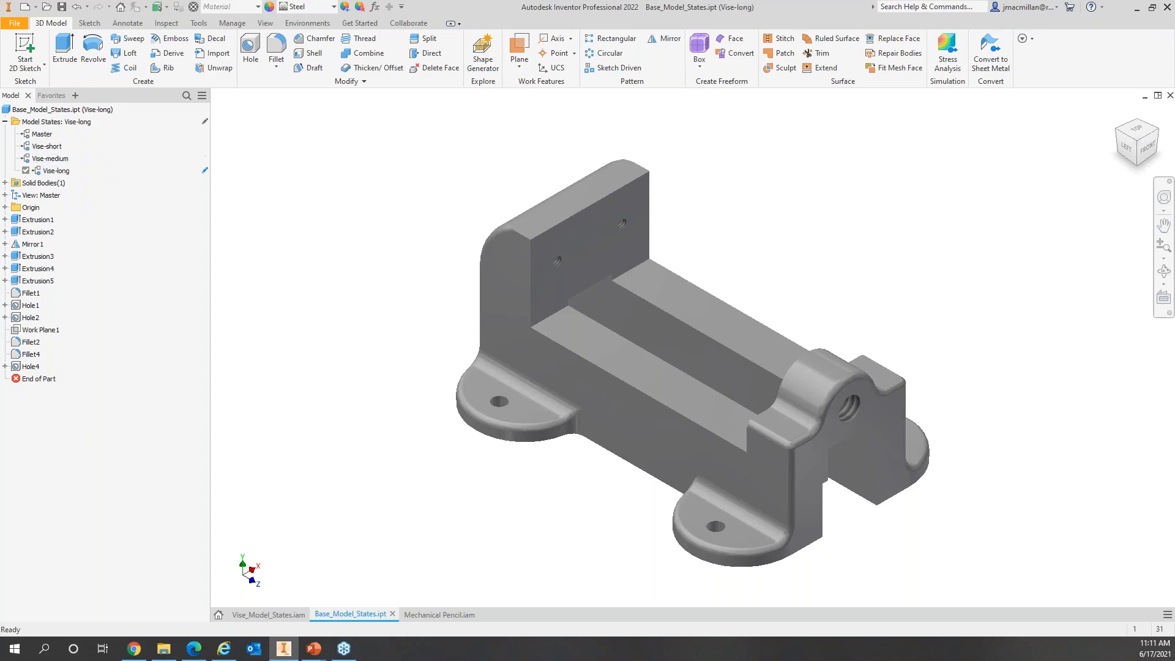
pyautogui.doubleClick(49, 146)
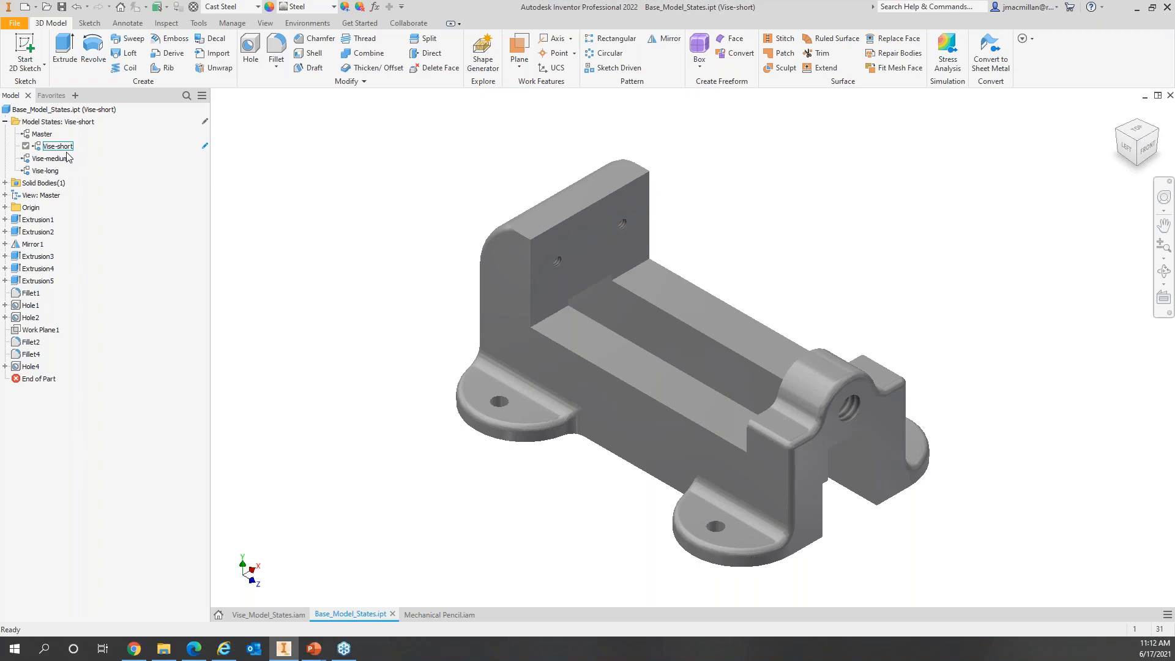
# Step: Change the Length parameter from 184.15 mm to 164.15 mm in Parameters
pyautogui.click(375, 8)
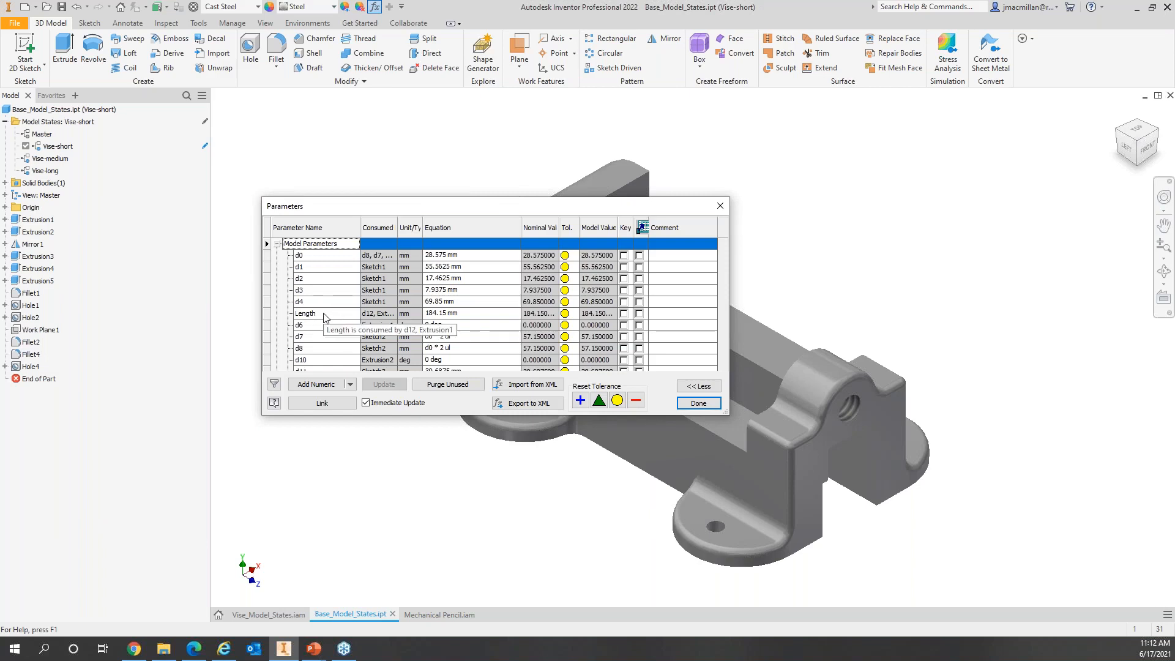
pyautogui.click(431, 313)
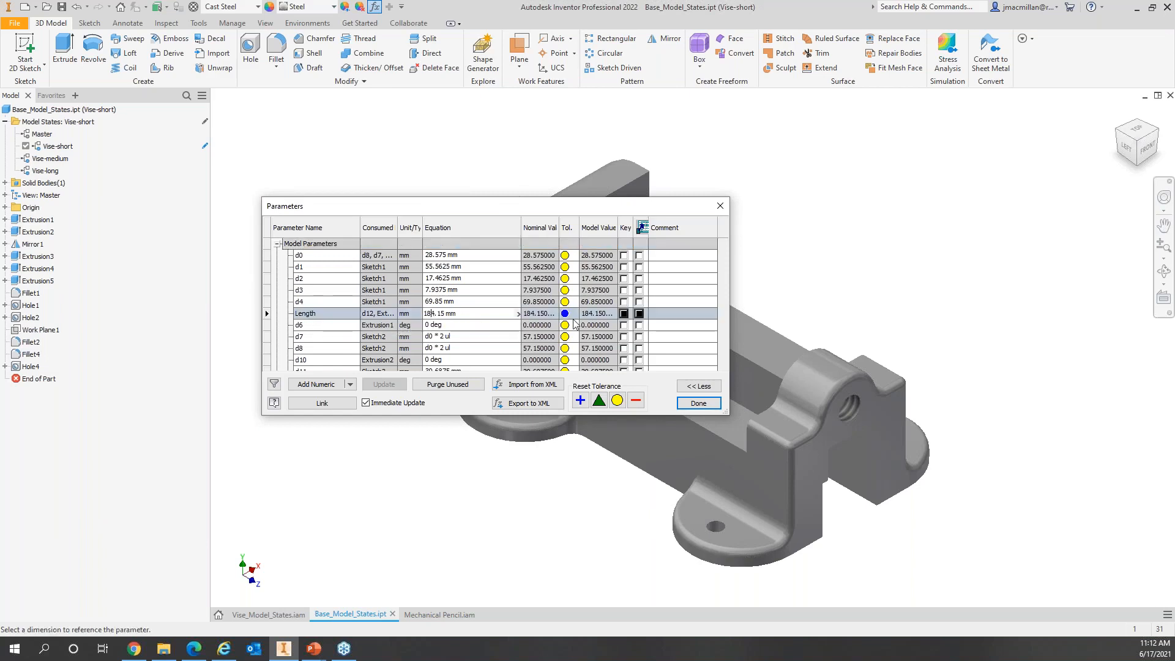
pyautogui.press('BackSpace')
pyautogui.write('6')
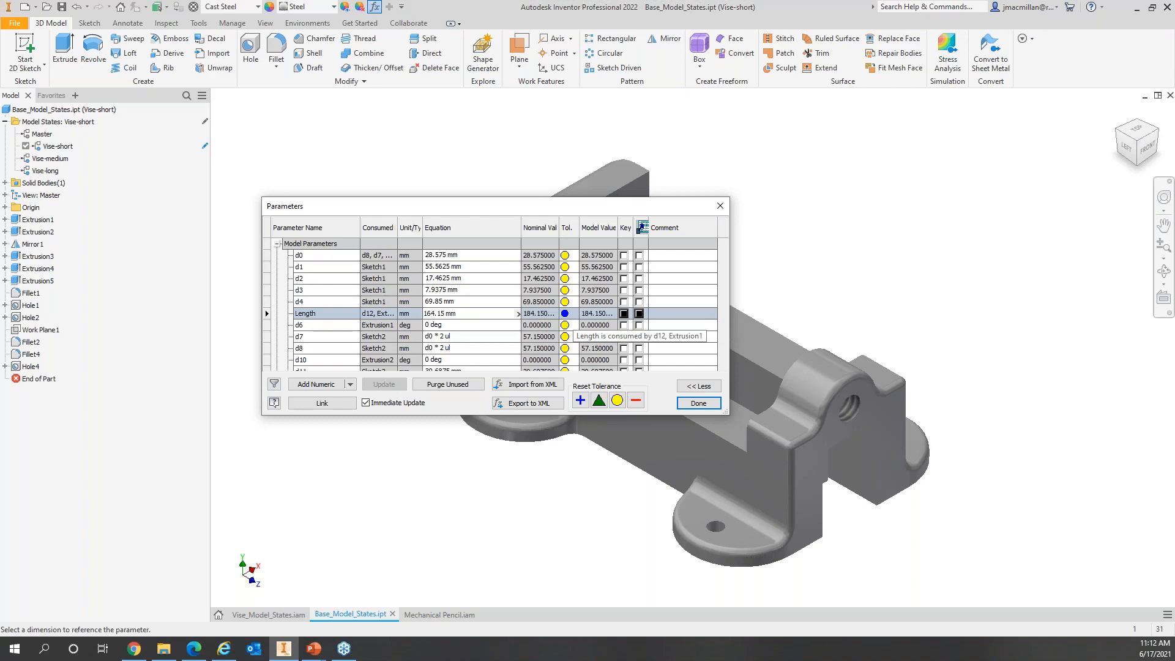
pyautogui.click(698, 403)
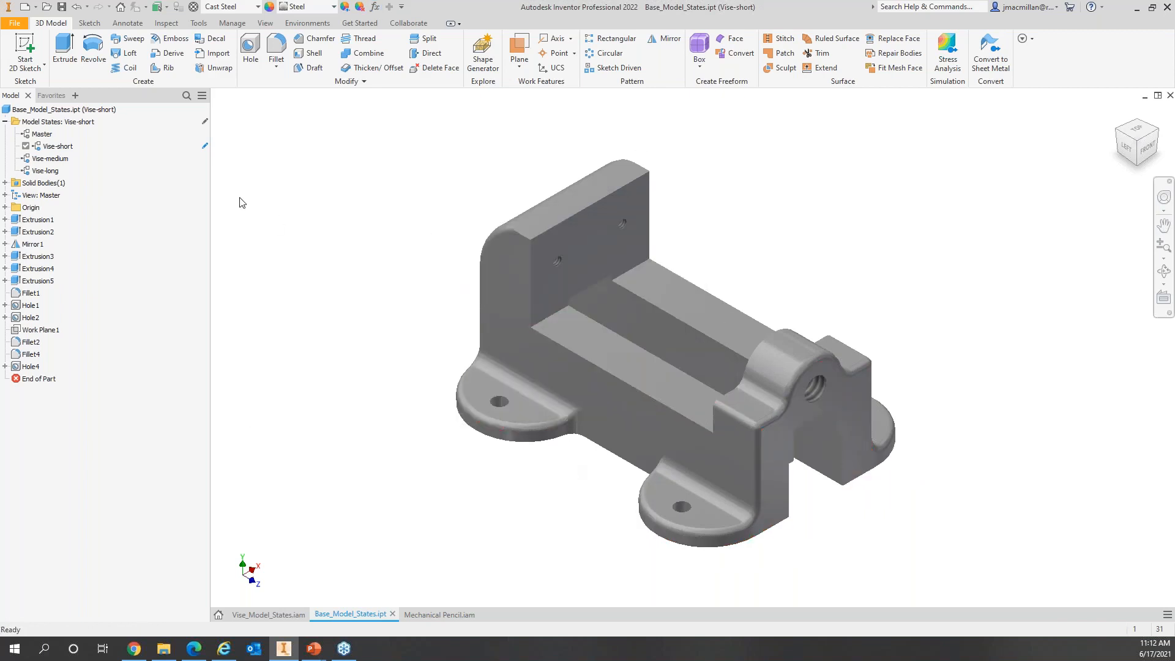
# Step: Activate Vise-long and display Extrusion1's dimensions on the model
pyautogui.click(51, 172)
pyautogui.doubleClick(51, 173)
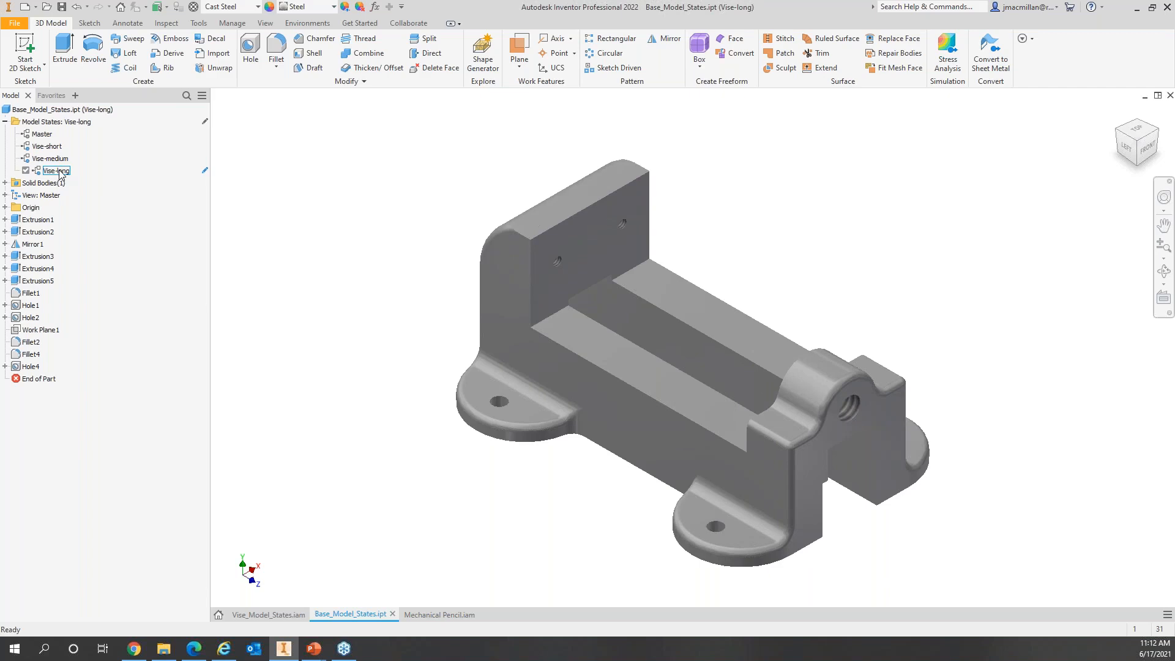
pyautogui.rightClick(47, 220)
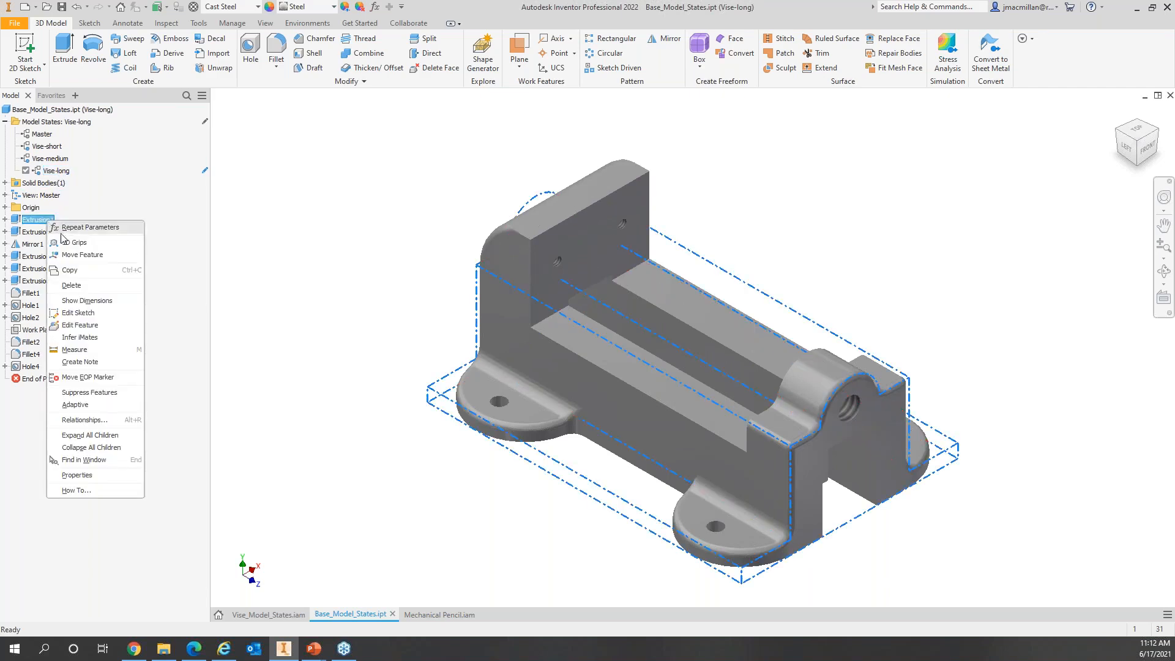
pyautogui.click(87, 301)
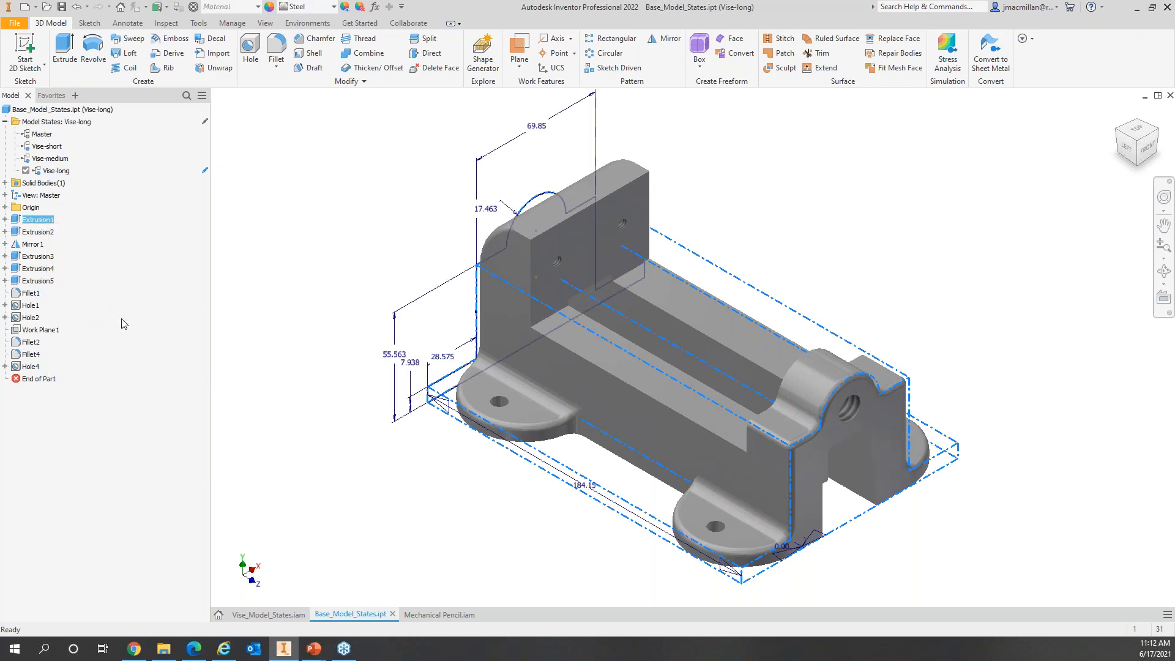
# Step: Change the 184.15 length dimension to 204.15 mm, update the part, and reactivate Vise-short
pyautogui.doubleClick(583, 486)
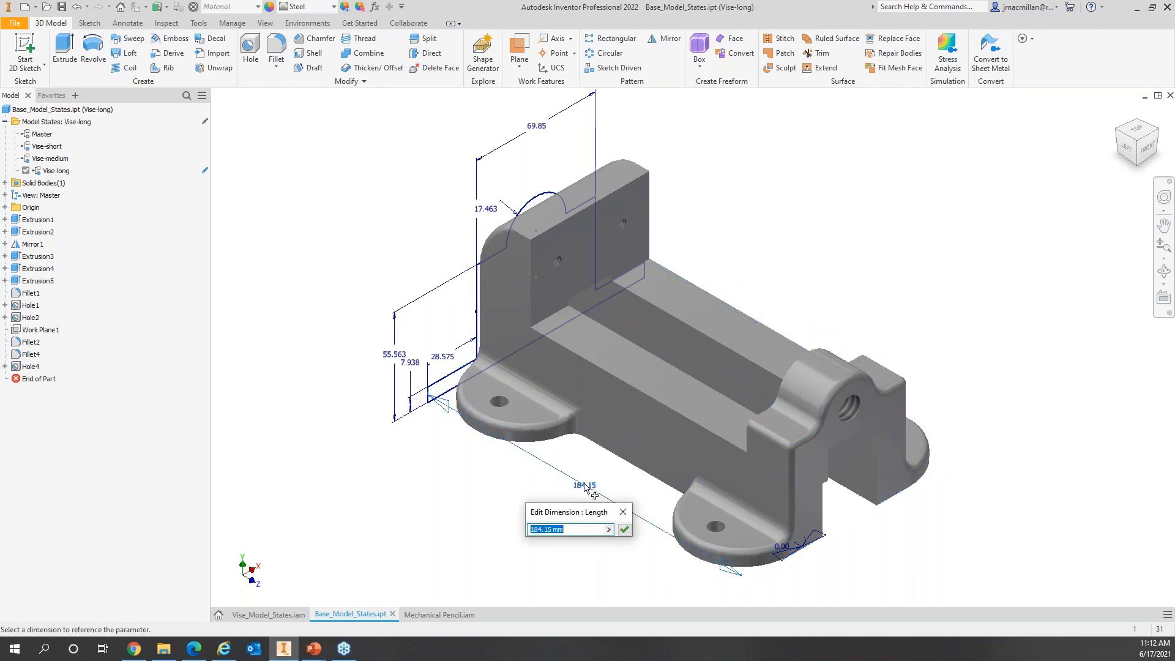
pyautogui.moveTo(543, 529); pyautogui.dragTo(519, 523)
pyautogui.write('204')
pyautogui.click(625, 528)
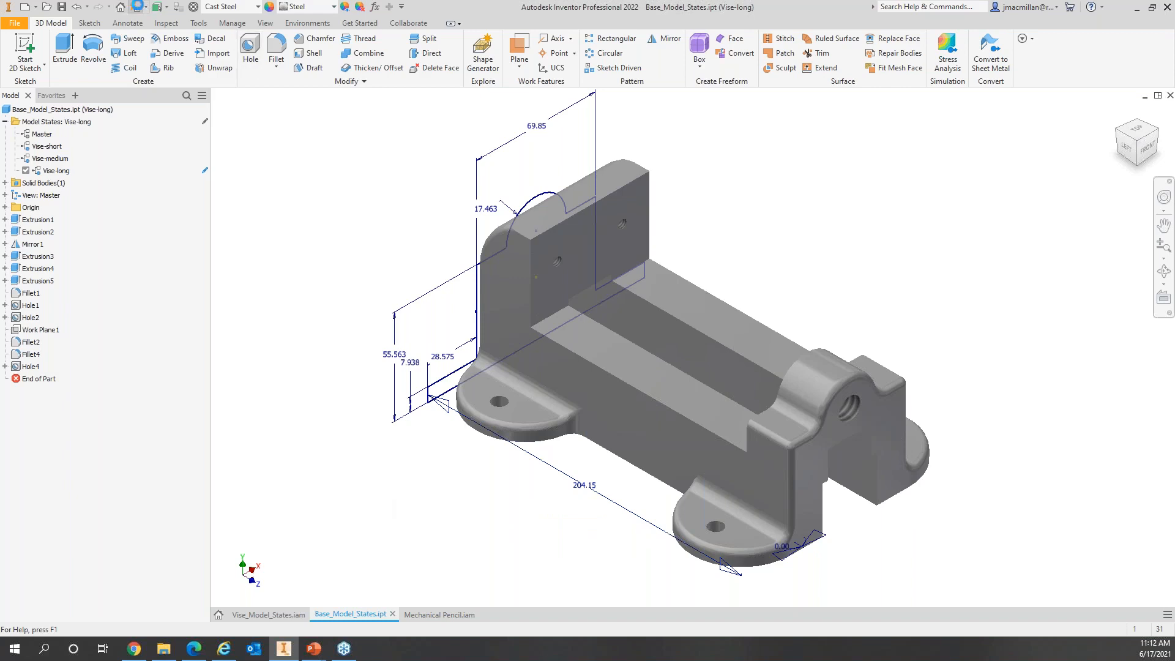
pyautogui.click(135, 6)
pyautogui.doubleClick(52, 147)
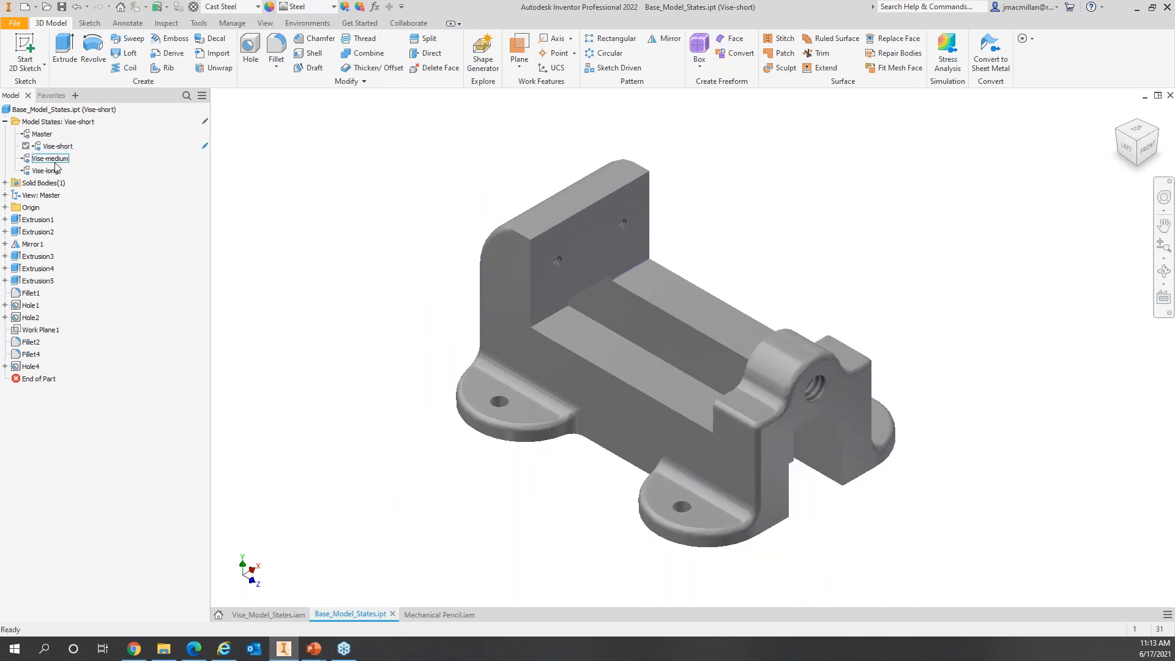
pyautogui.doubleClick(52, 158)
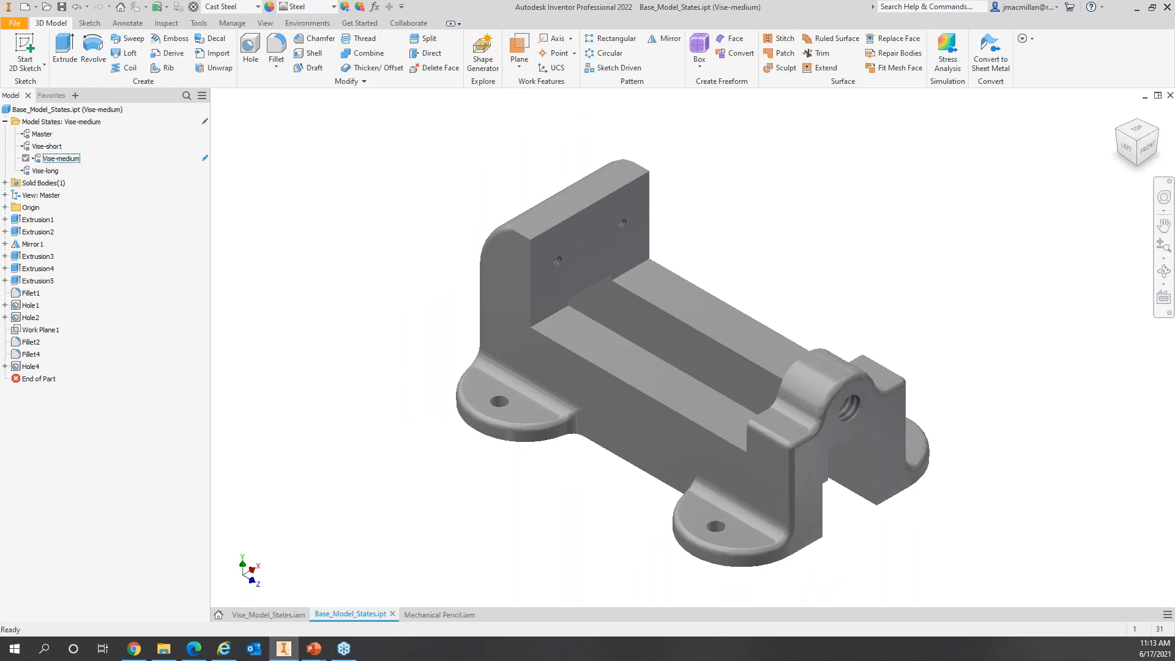
pyautogui.doubleClick(49, 171)
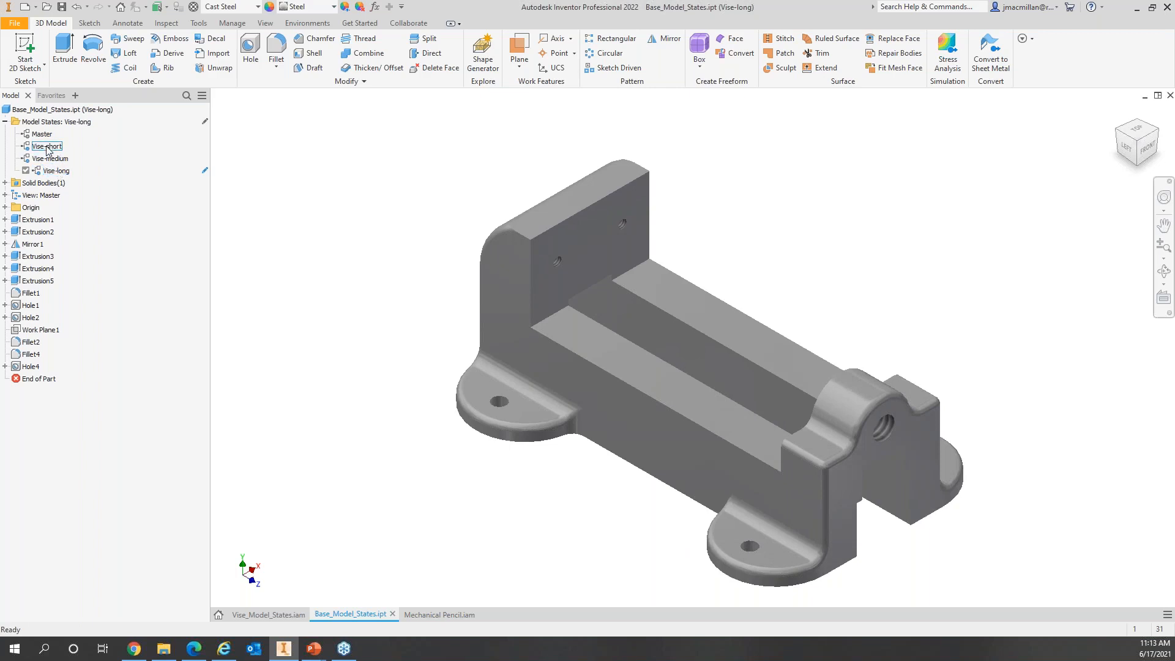
pyautogui.doubleClick(50, 148)
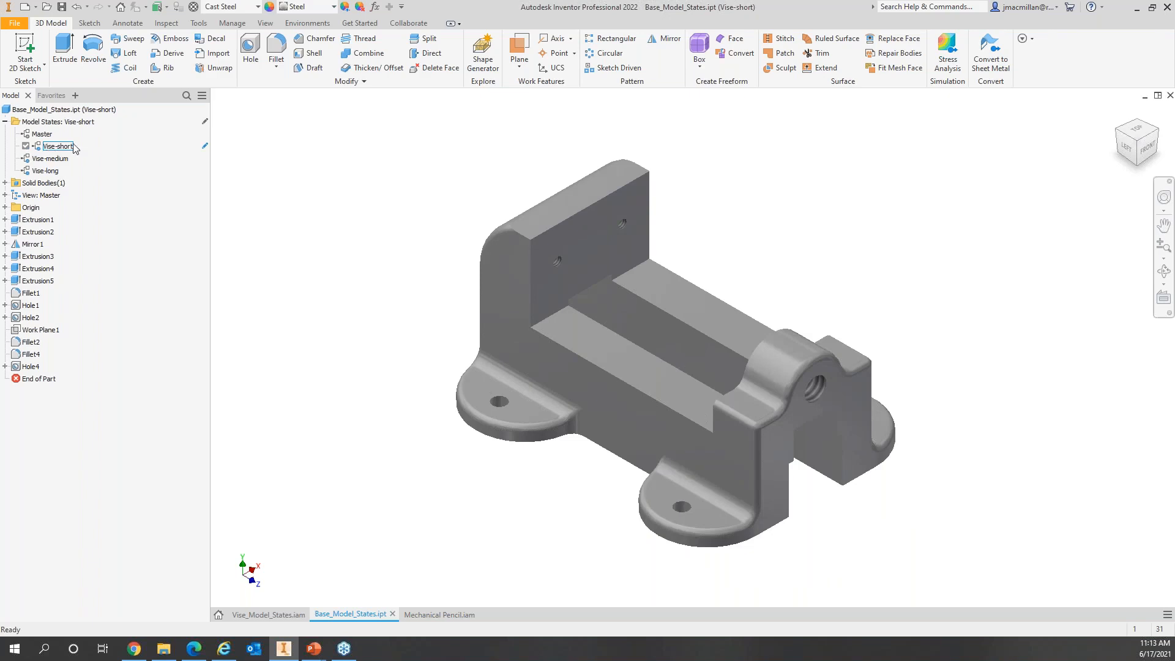
pyautogui.click(61, 9)
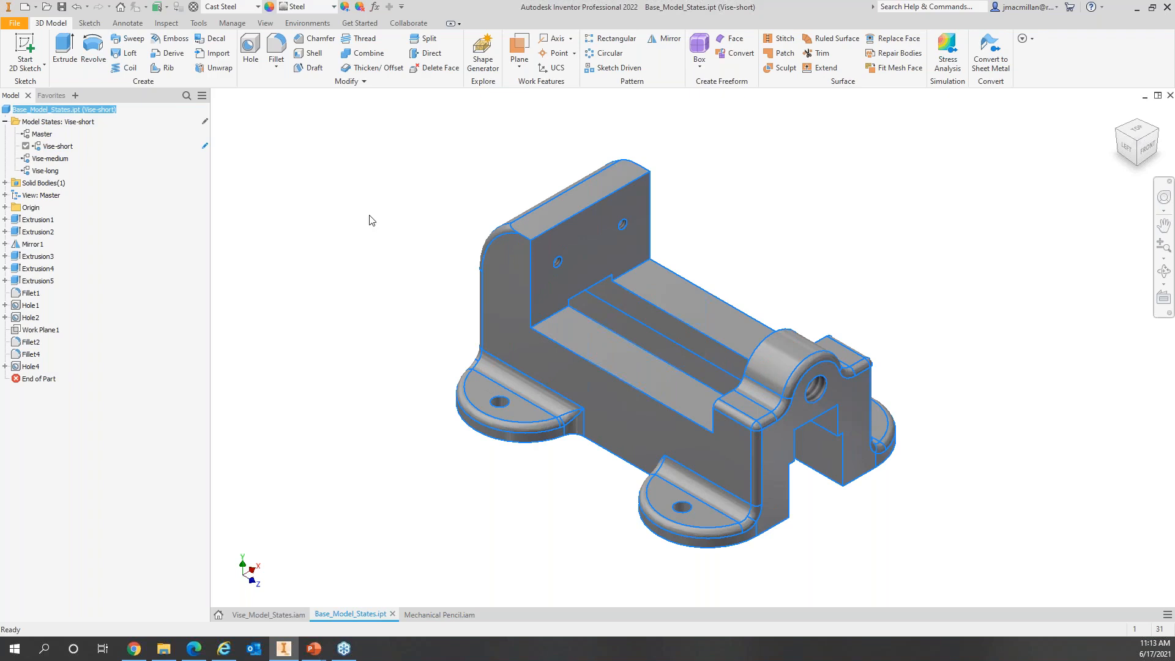
pyautogui.click(364, 235)
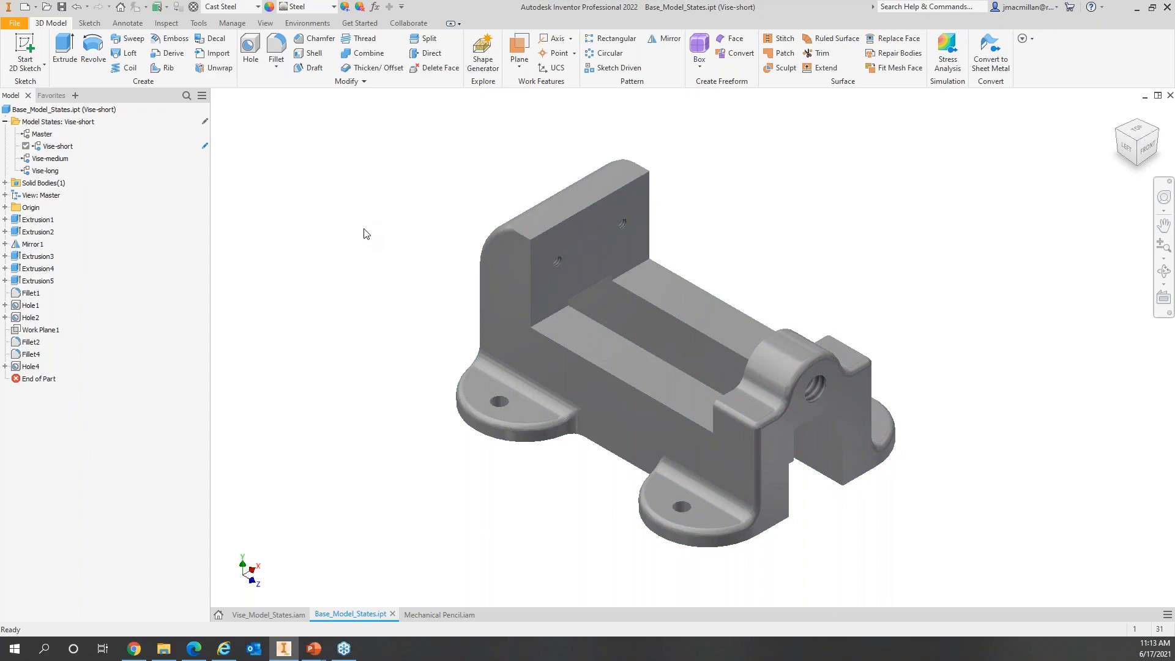
pyautogui.doubleClick(52, 146)
# Step: With edit scope set to all states, suppress Hole4, then check Vise-medium and Vise-long
pyautogui.click(205, 122)
pyautogui.rightClick(35, 368)
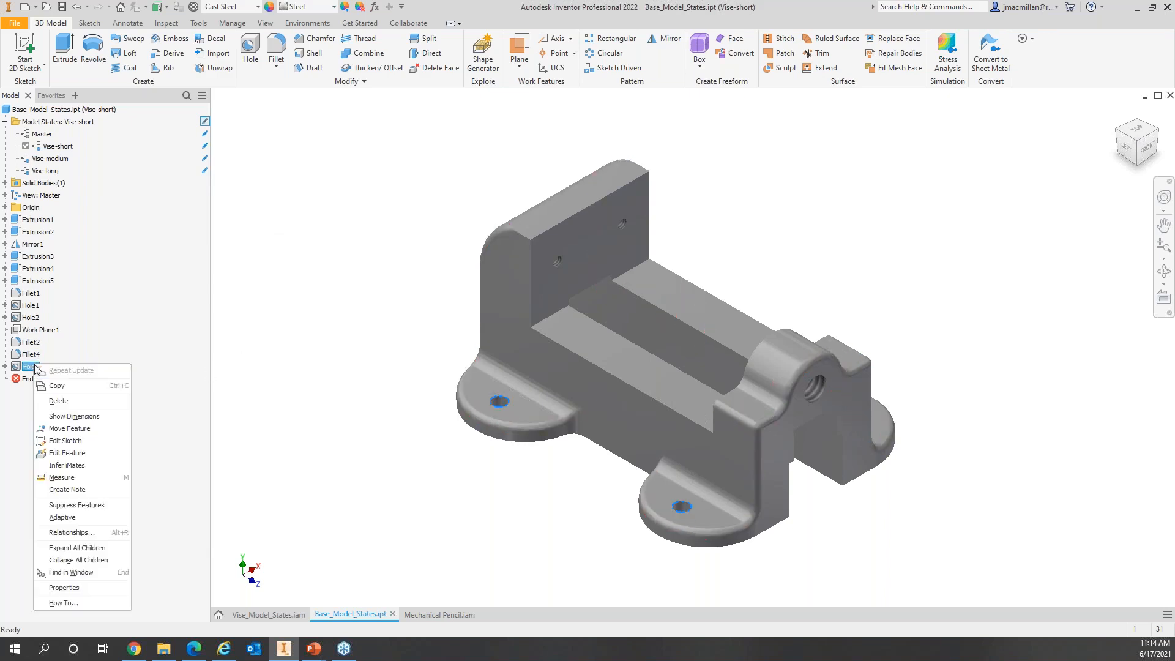
pyautogui.click(83, 505)
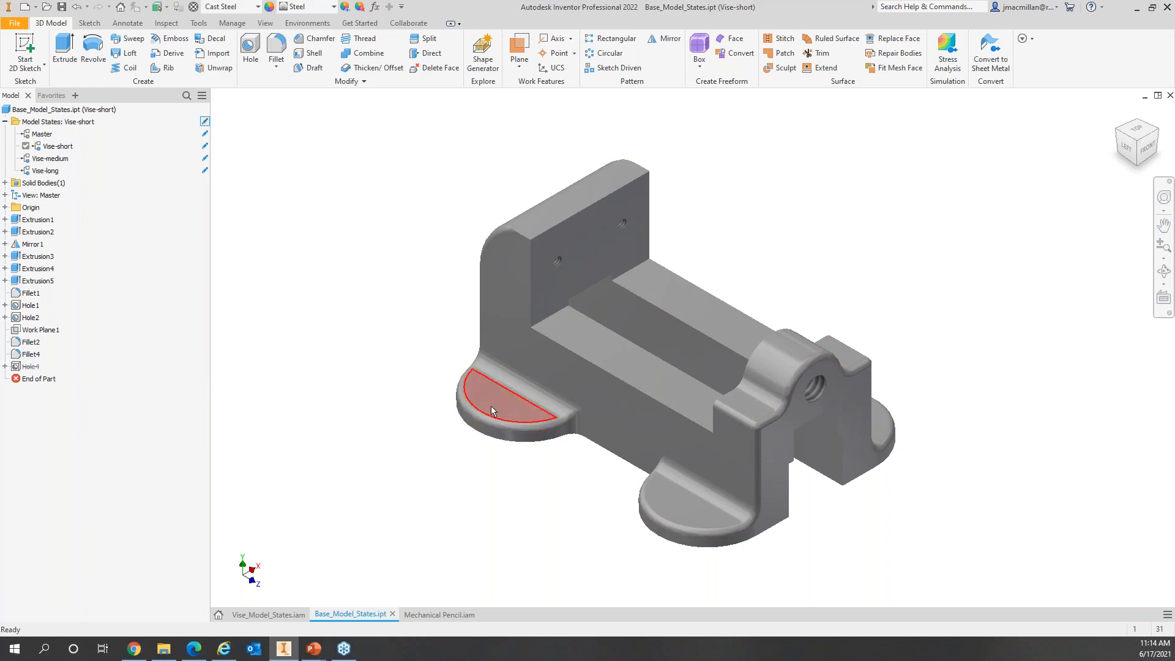
pyautogui.doubleClick(46, 159)
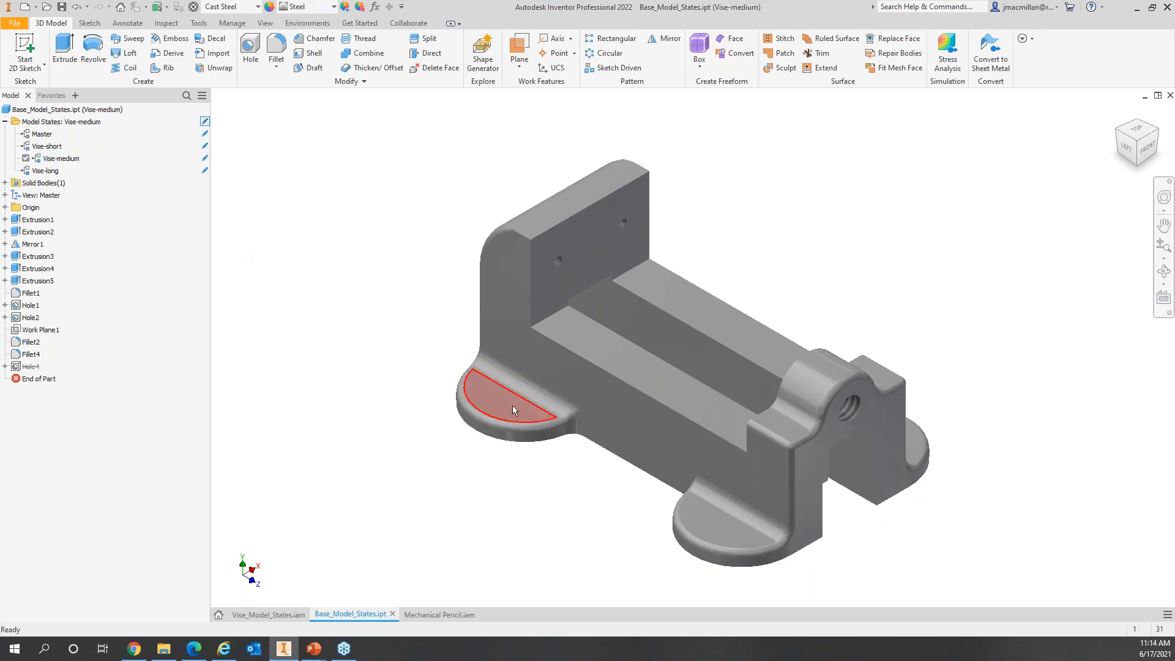
pyautogui.doubleClick(51, 171)
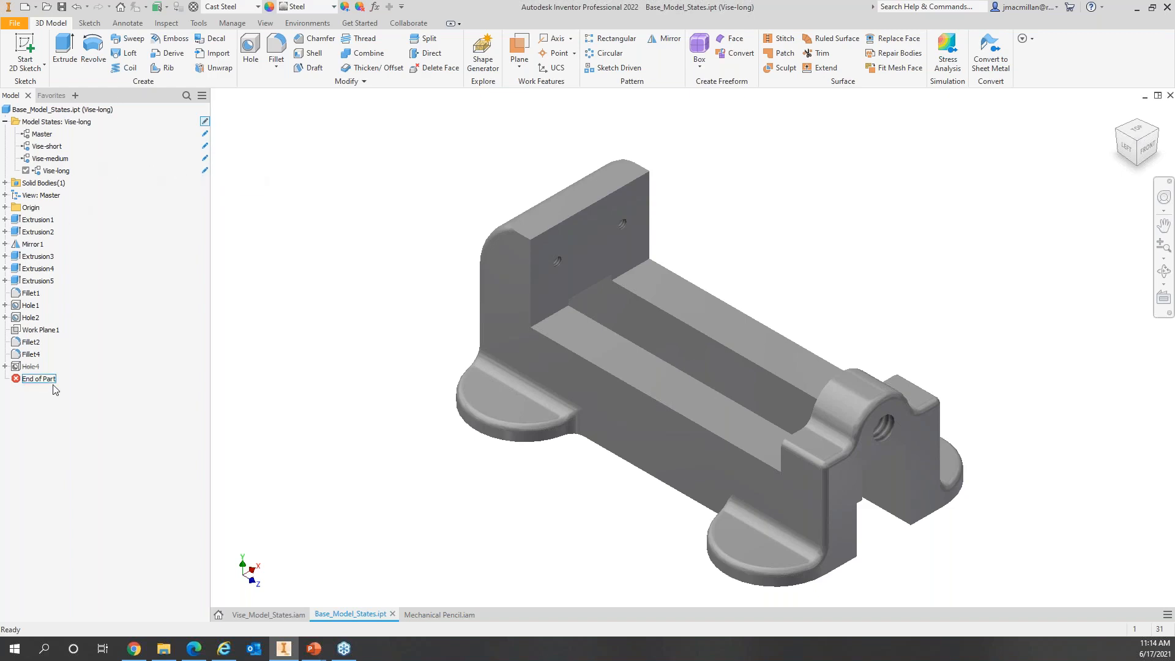
# Step: Unsuppress Hole4, then activate Vise-short and limit edits to the active state
pyautogui.rightClick(28, 367)
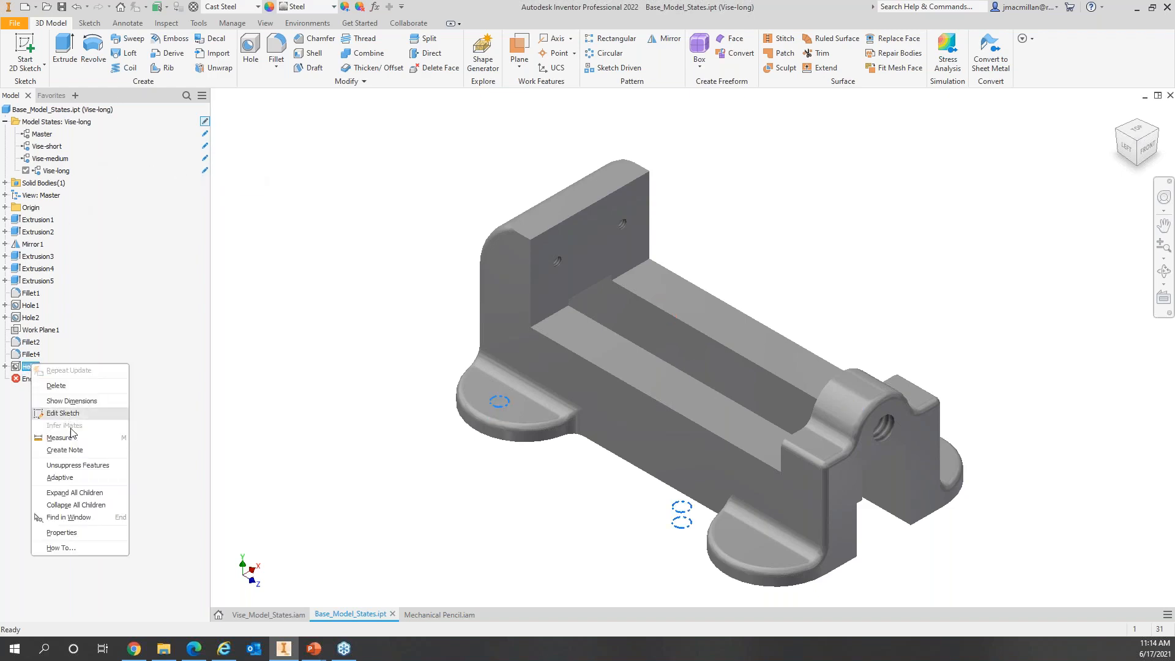
pyautogui.click(72, 465)
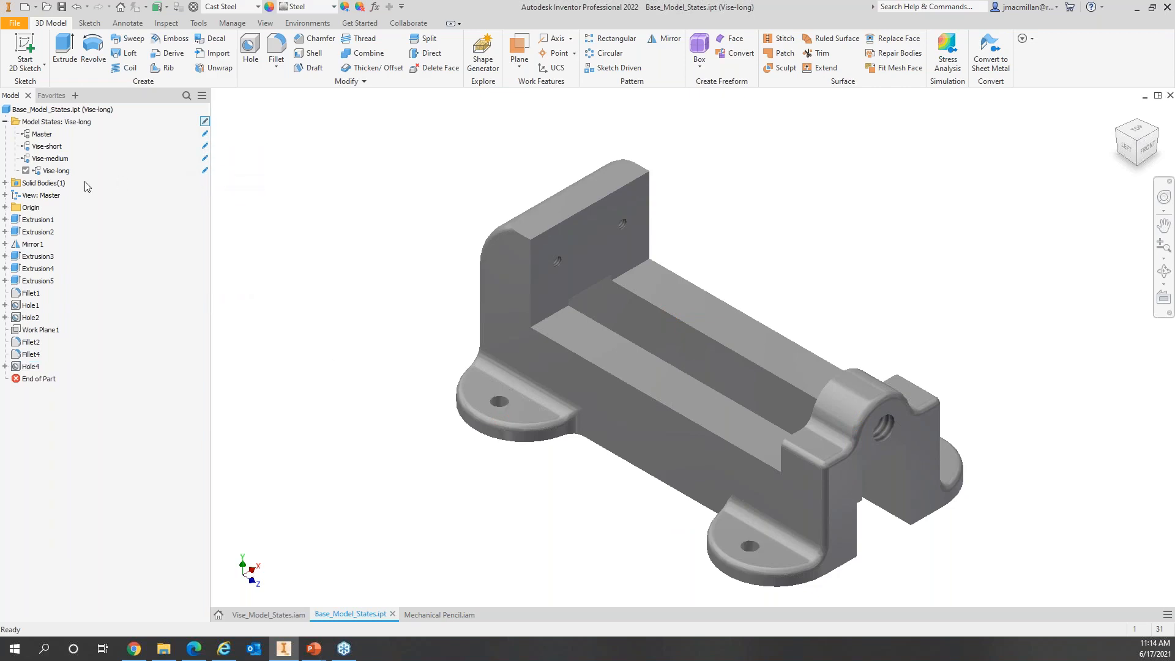
pyautogui.doubleClick(46, 147)
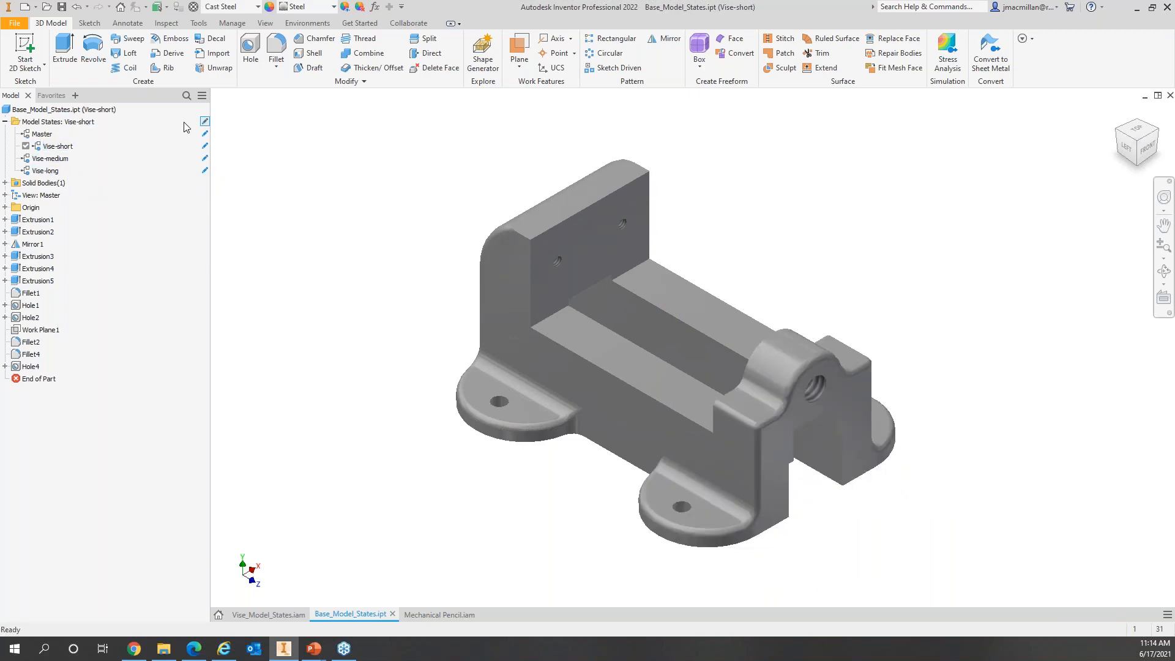
pyautogui.click(205, 122)
# Step: Suppress Hole4 in Vise-short only, then activate Vise-medium and Vise-long
pyautogui.rightClick(31, 366)
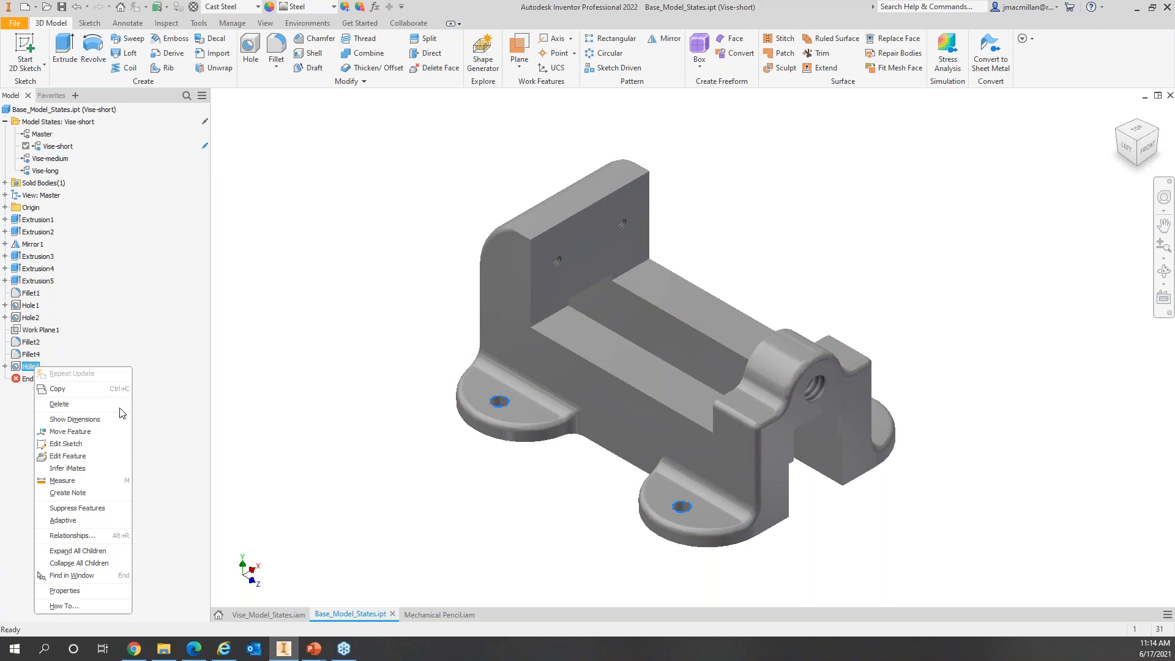
pyautogui.click(84, 509)
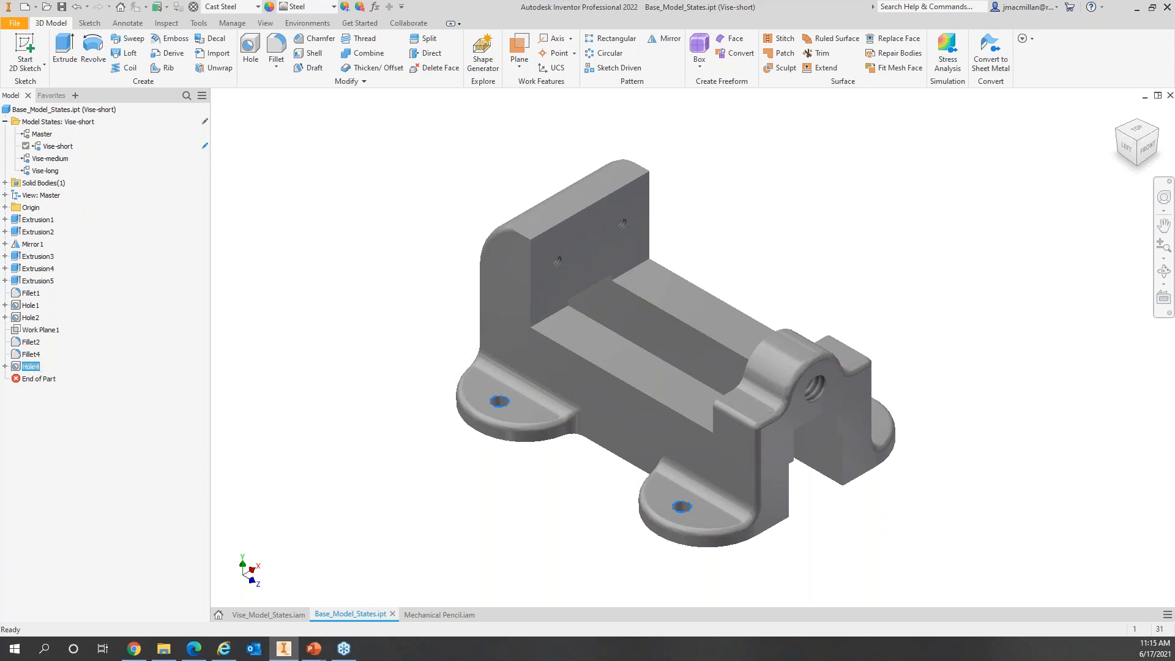
pyautogui.doubleClick(51, 159)
pyautogui.doubleClick(52, 170)
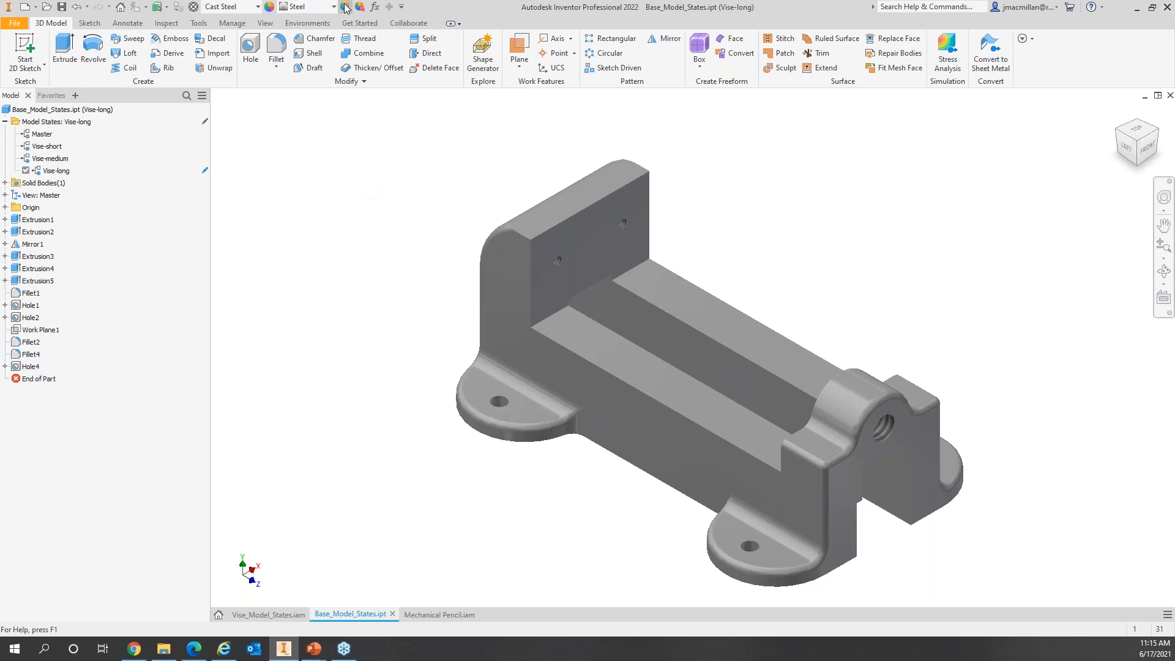
# Step: Change the Mounting_Hole_Dia parameter from 8 mm to 12 mm in Parameters
pyautogui.click(375, 8)
pyautogui.scroll(-12, 385, 299)
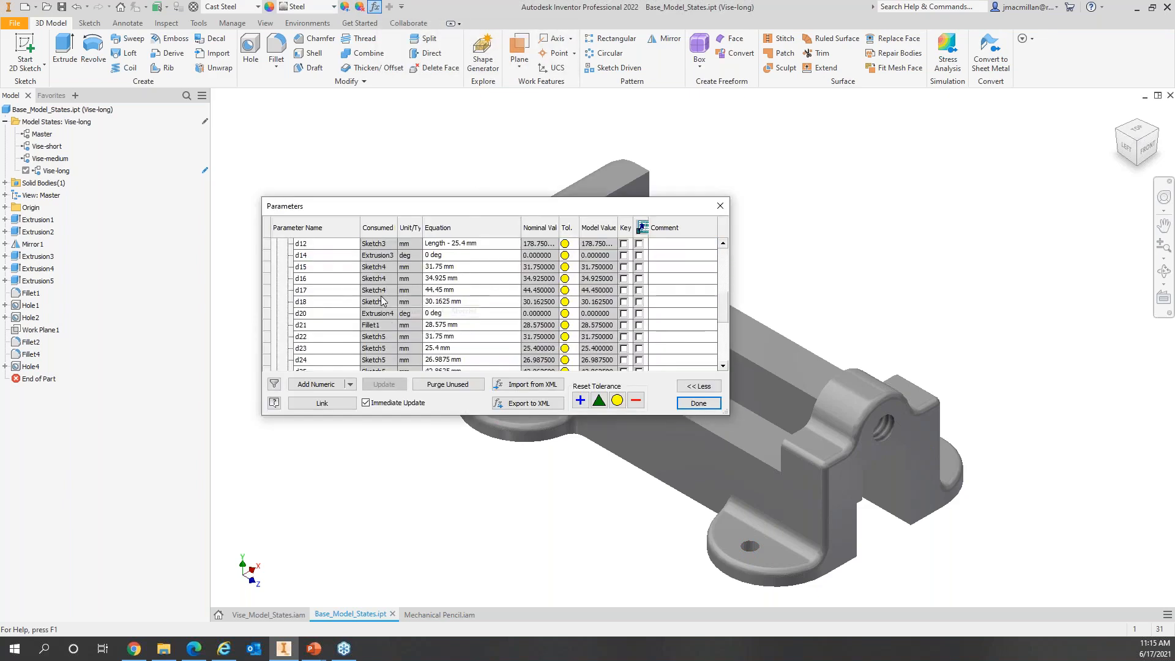
pyautogui.click(426, 347)
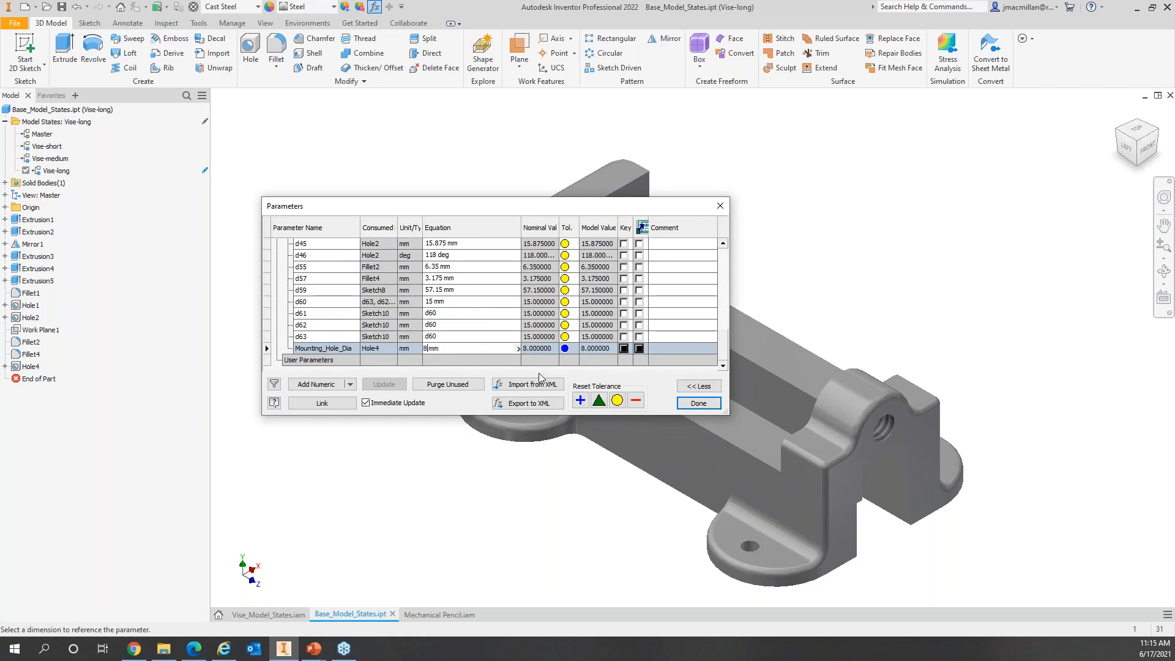
pyautogui.press('BackSpace')
pyautogui.write('12')
pyautogui.press('Return')
pyautogui.click(698, 404)
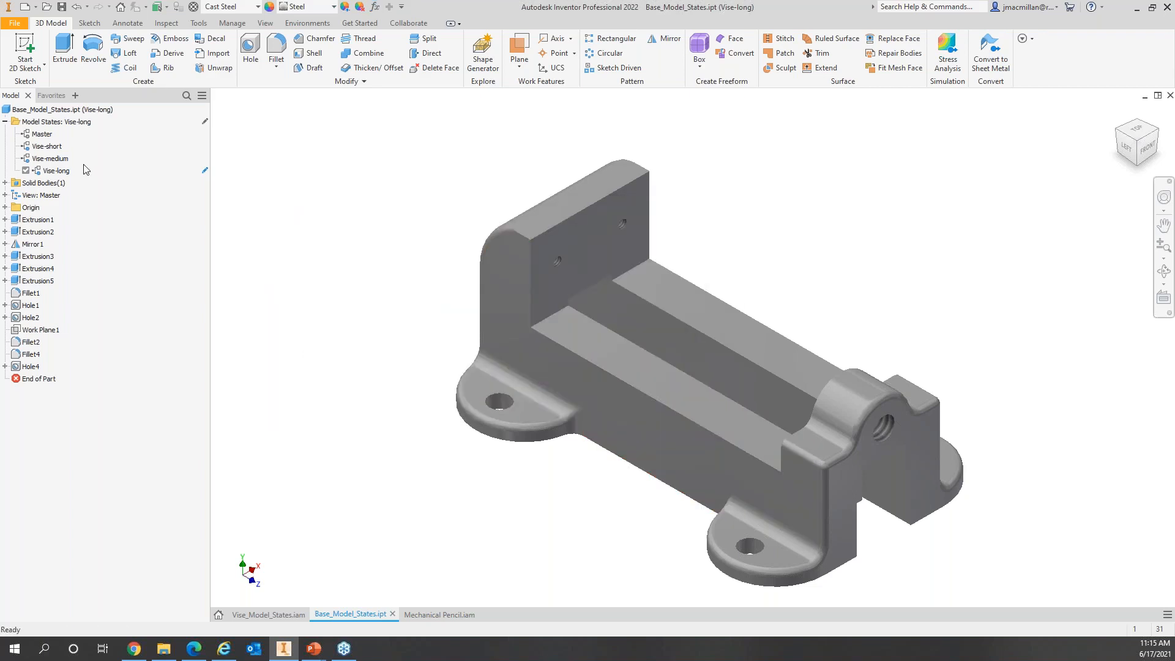
# Step: Activate Vise-medium to check it, then make Vise-short active again
pyautogui.click(51, 163)
pyautogui.doubleClick(51, 160)
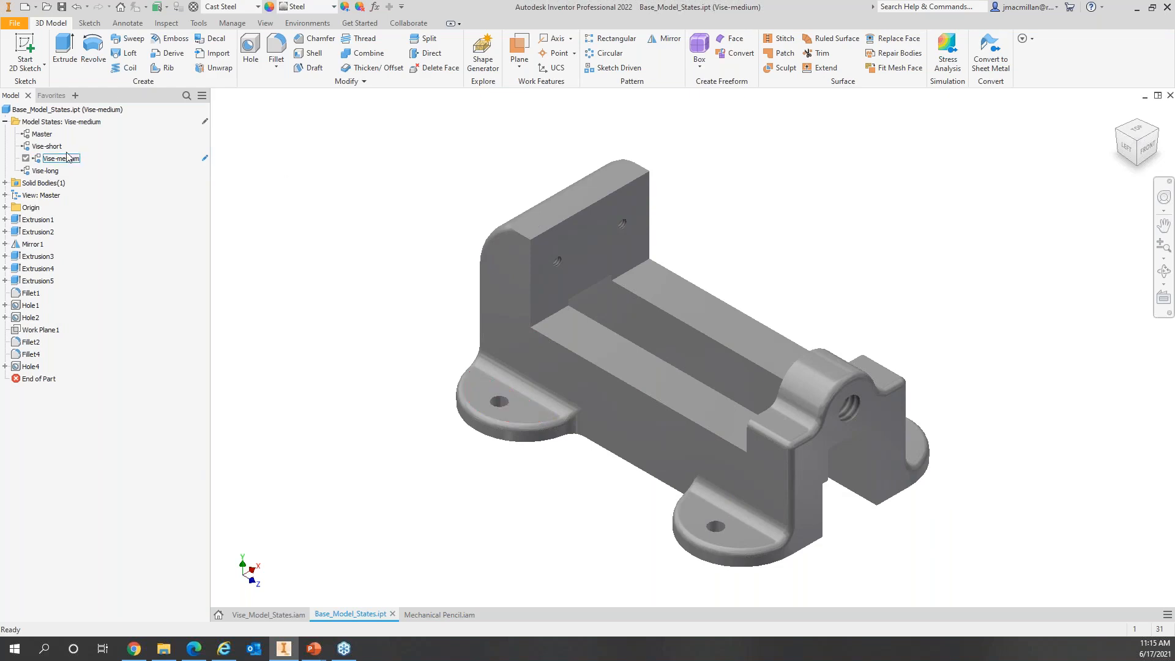
pyautogui.doubleClick(46, 146)
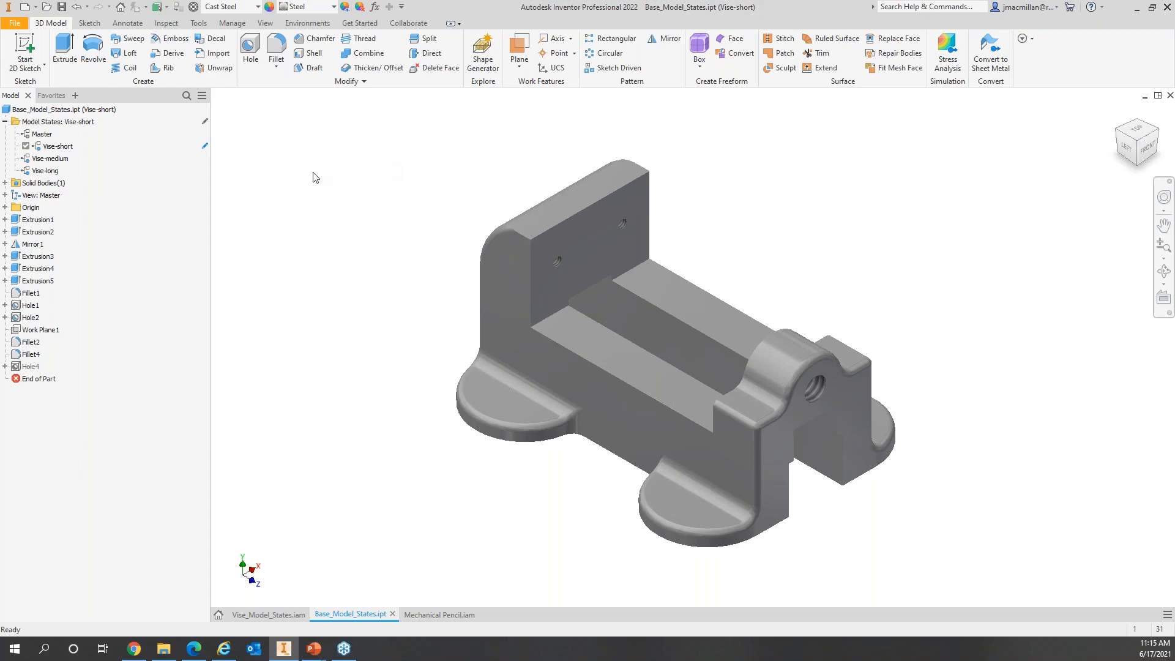
# Step: Assign Copper, Cast to Vise-short and Iron, Cast to Vise-medium, then activate Vise-long
pyautogui.click(258, 7)
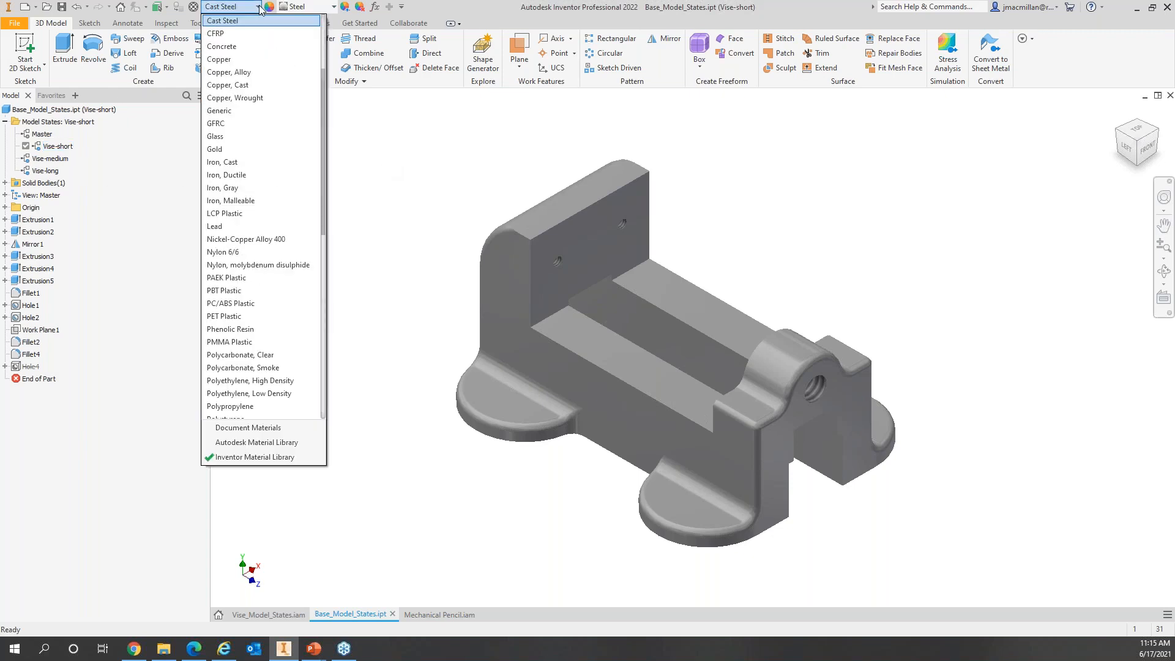
pyautogui.click(239, 85)
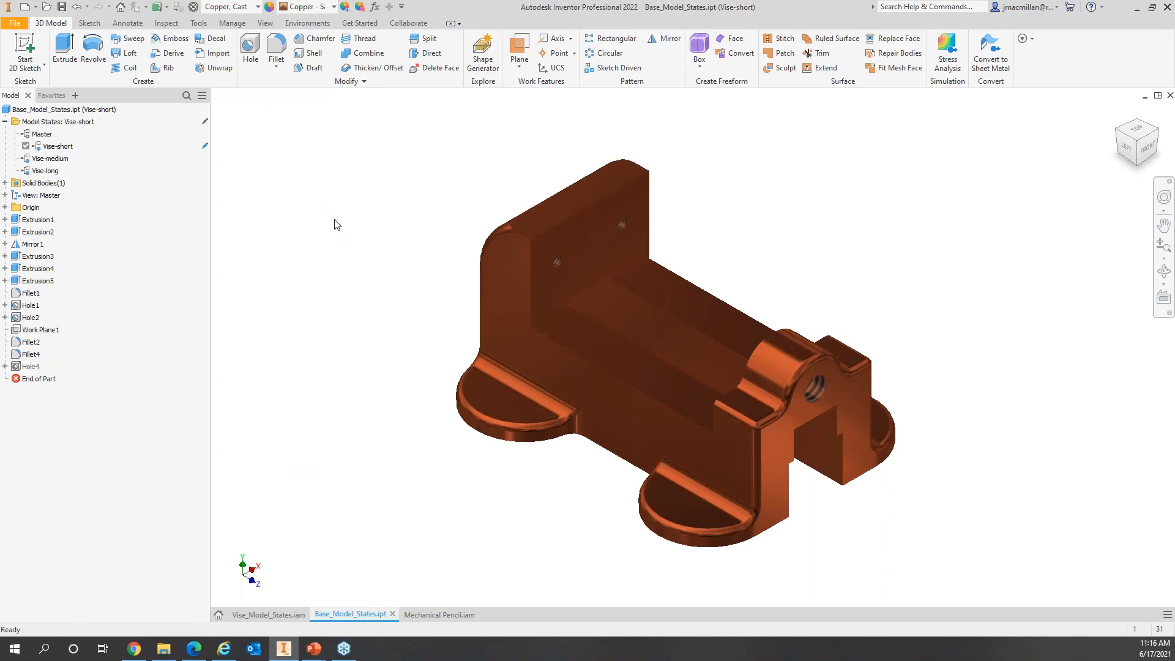
pyautogui.doubleClick(60, 160)
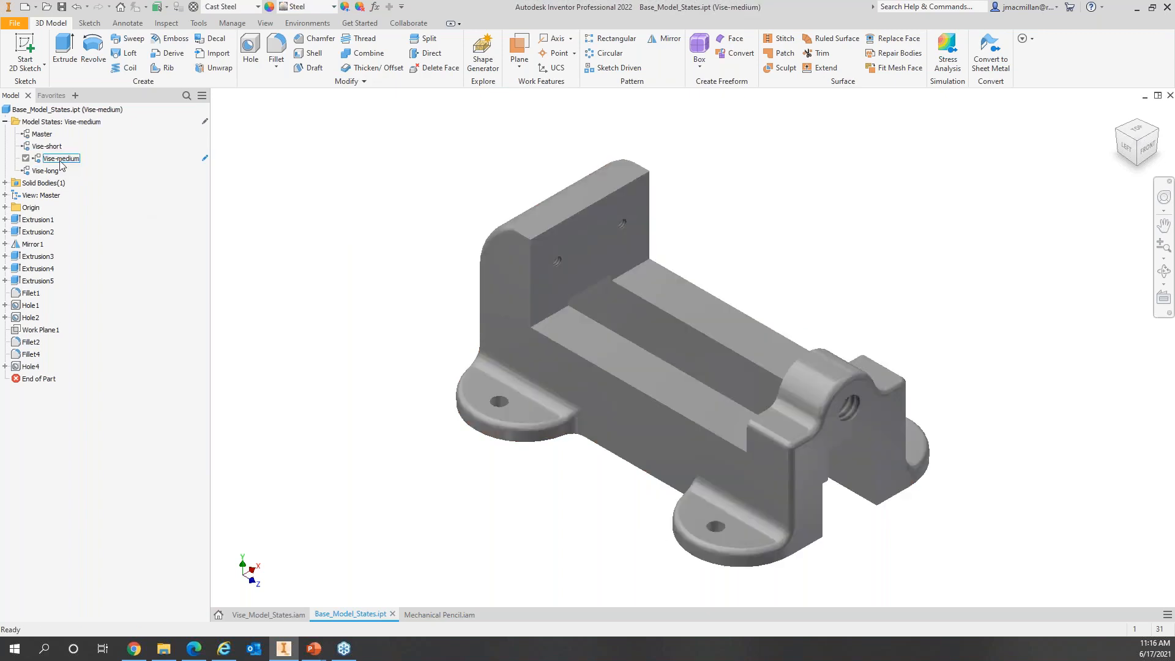
pyautogui.click(258, 7)
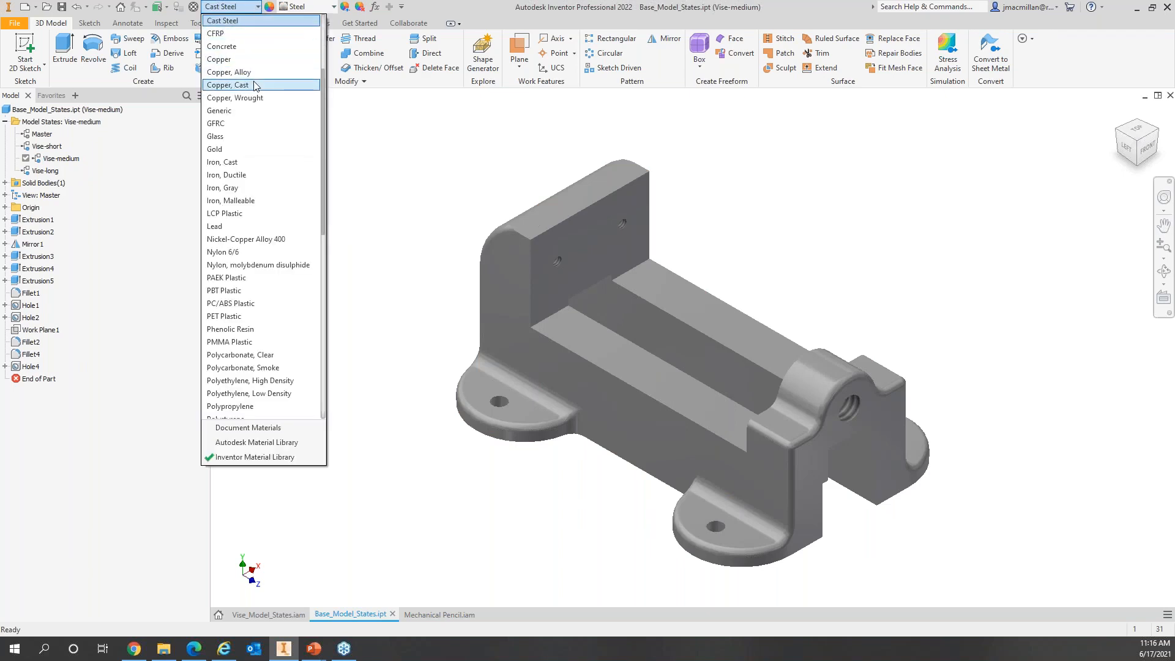
pyautogui.click(244, 164)
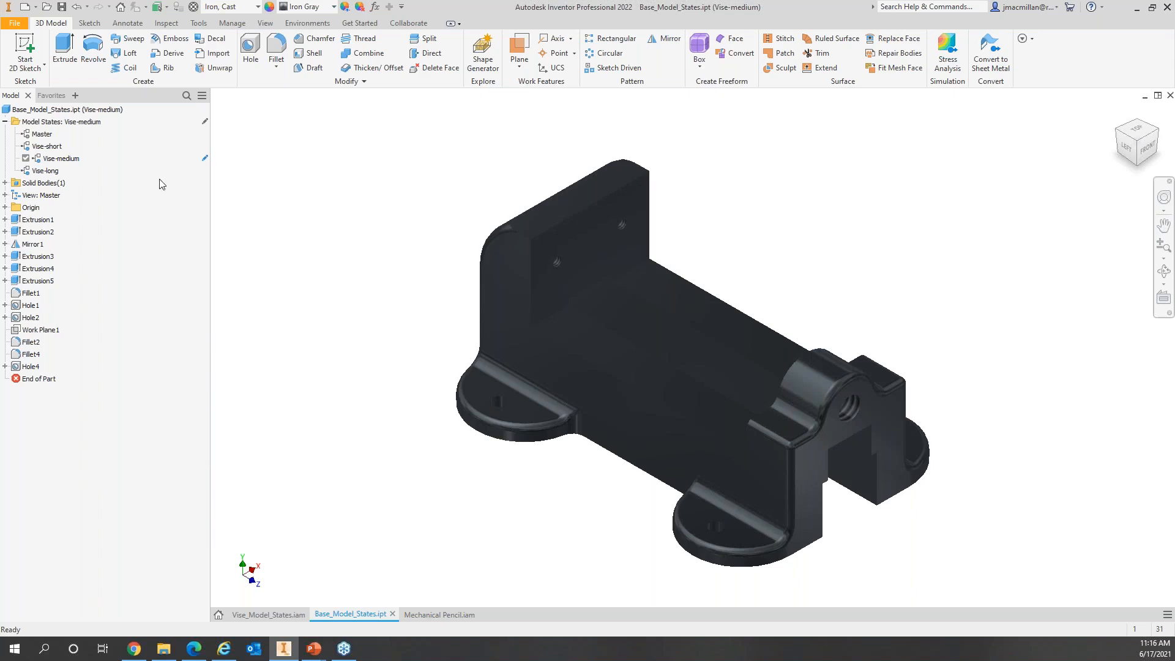
pyautogui.doubleClick(46, 170)
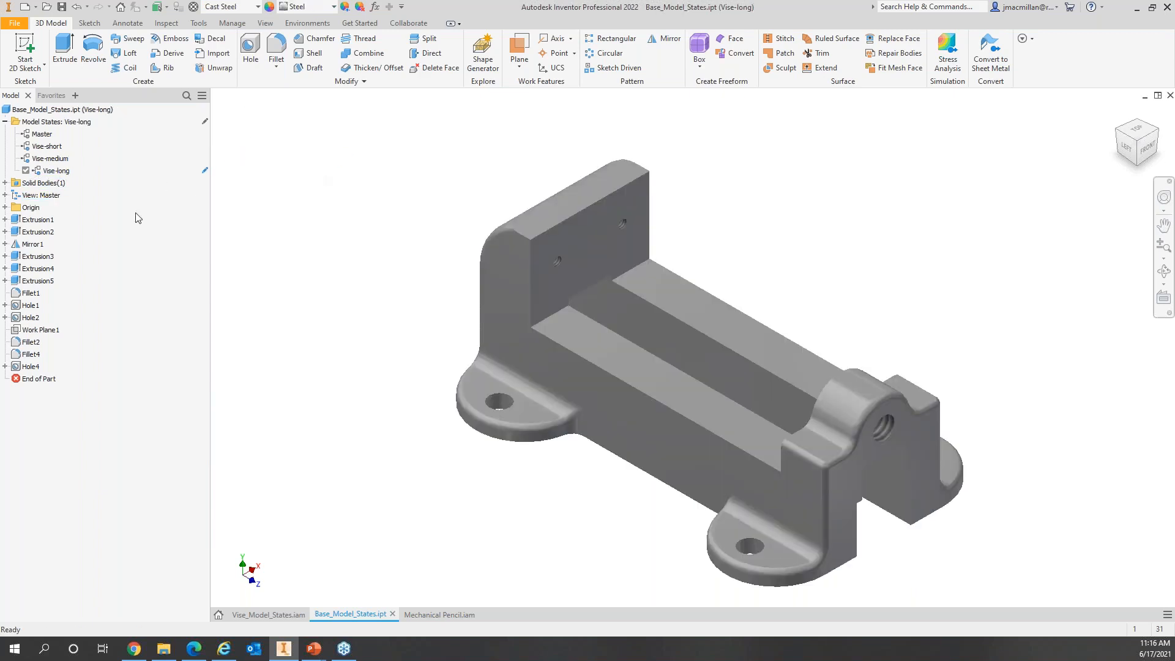
# Step: Activate the Vise-short model state to show the shorter copper cast base
pyautogui.doubleClick(48, 147)
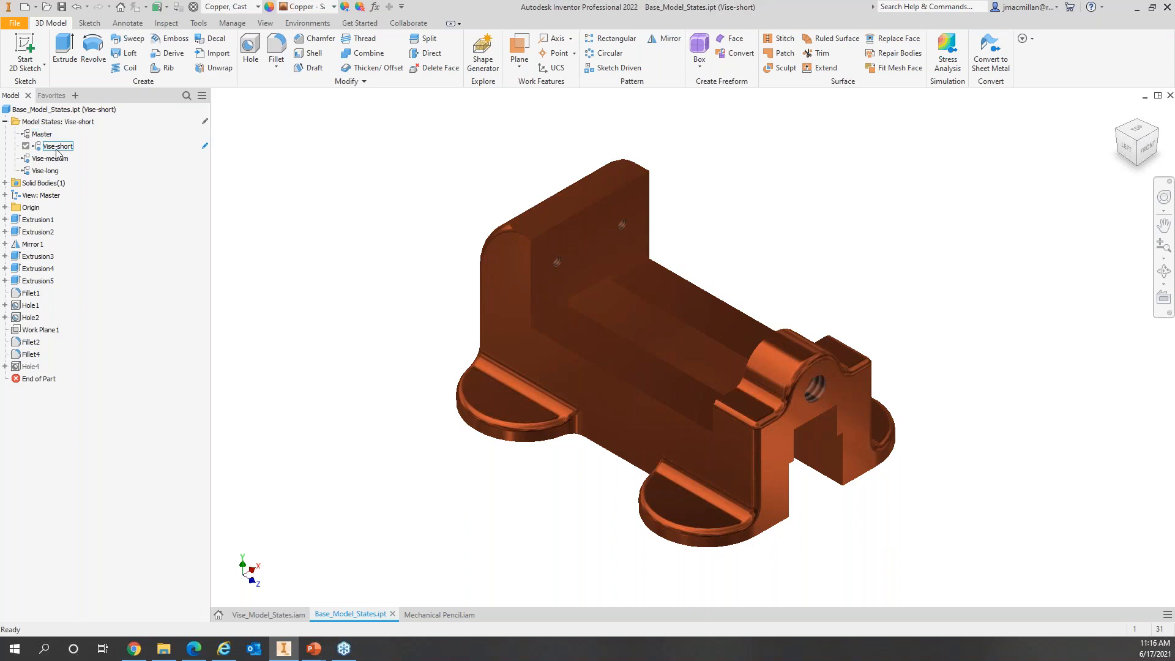
# Step: In the part's iProperties Project tab, change Part Number from Base to Vise-short
pyautogui.rightClick(67, 113)
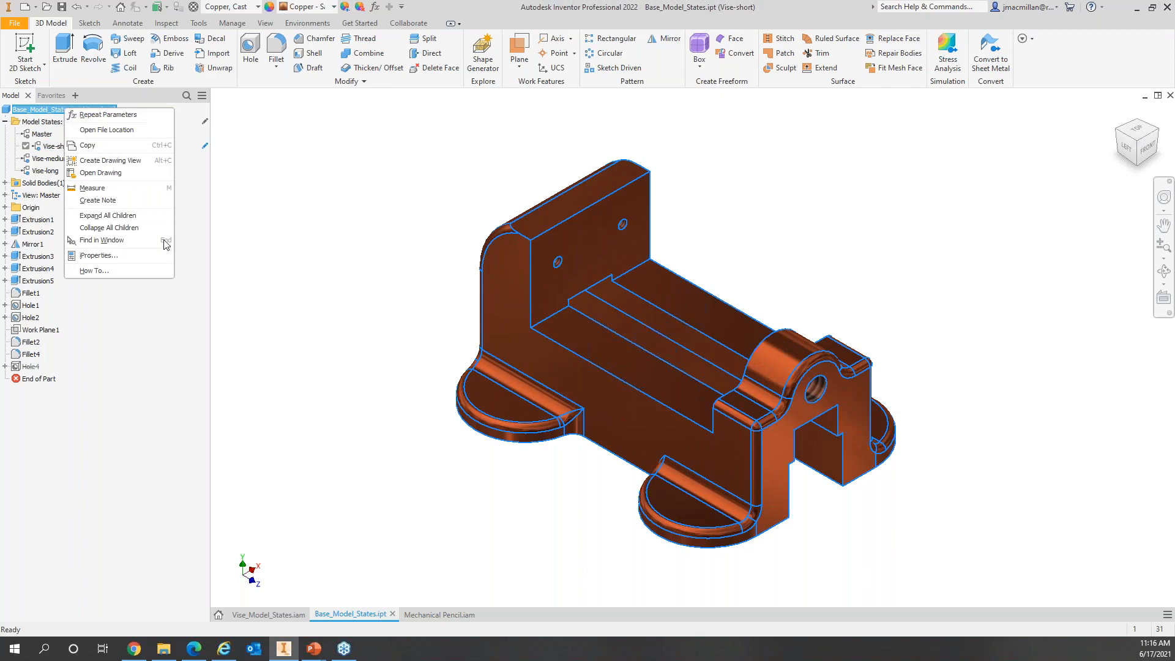
pyautogui.click(122, 257)
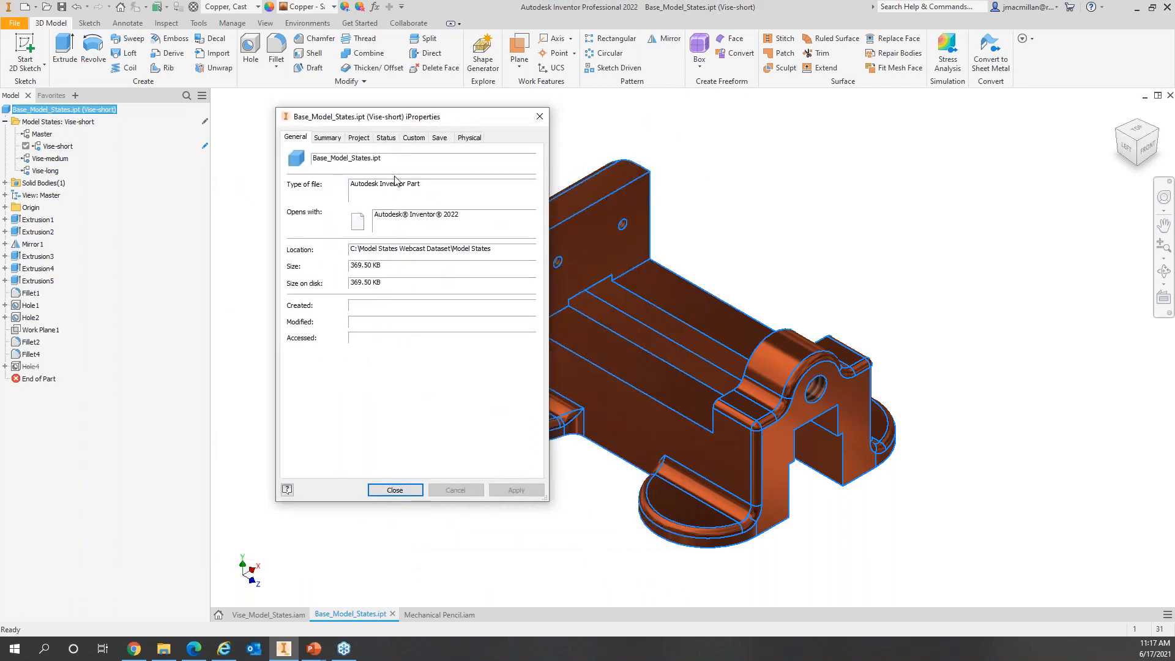
pyautogui.click(359, 137)
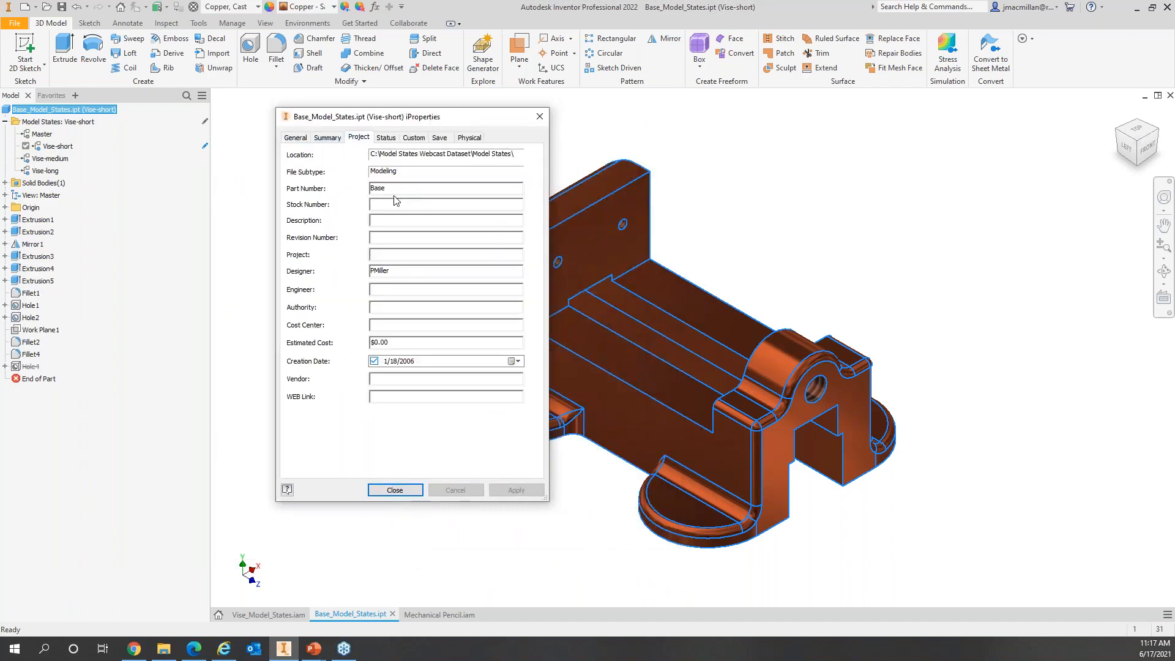
pyautogui.moveTo(385, 188); pyautogui.dragTo(367, 190)
pyautogui.write('Viaw')
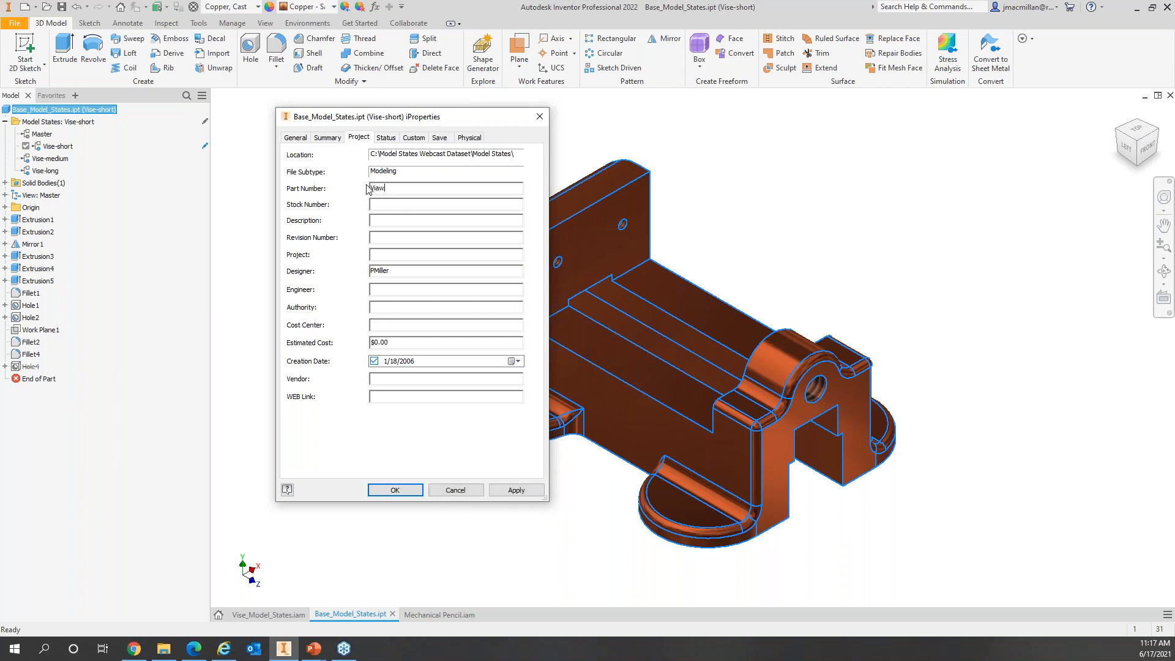
pyautogui.press('BackSpace')
pyautogui.press('BackSpace')
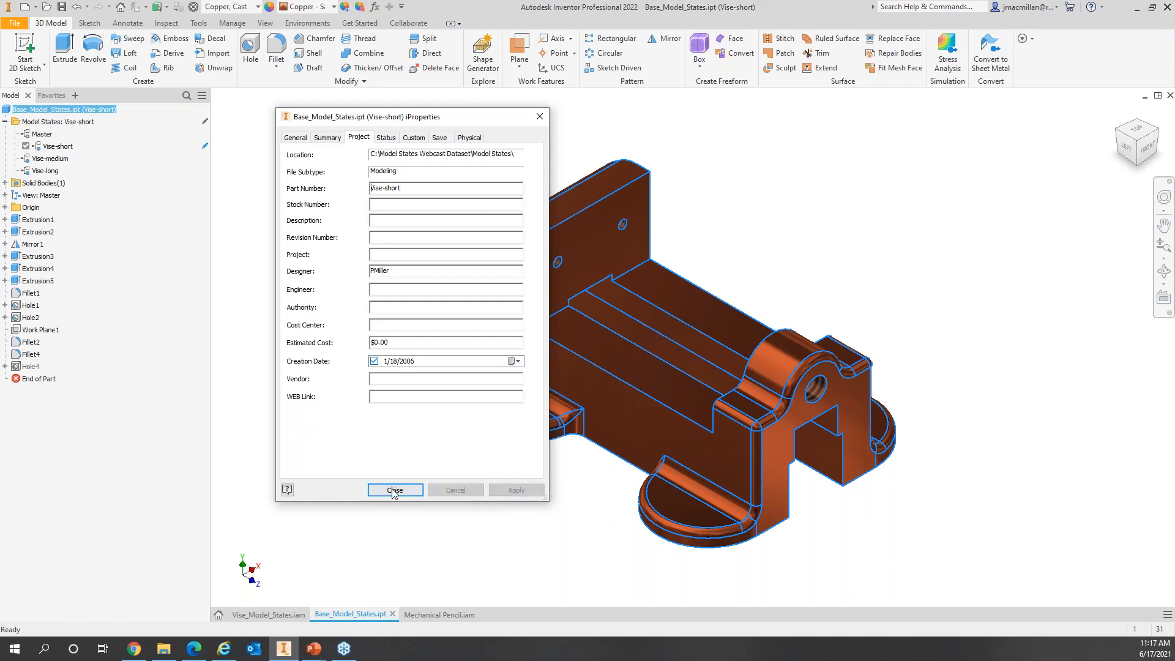
pyautogui.click(395, 490)
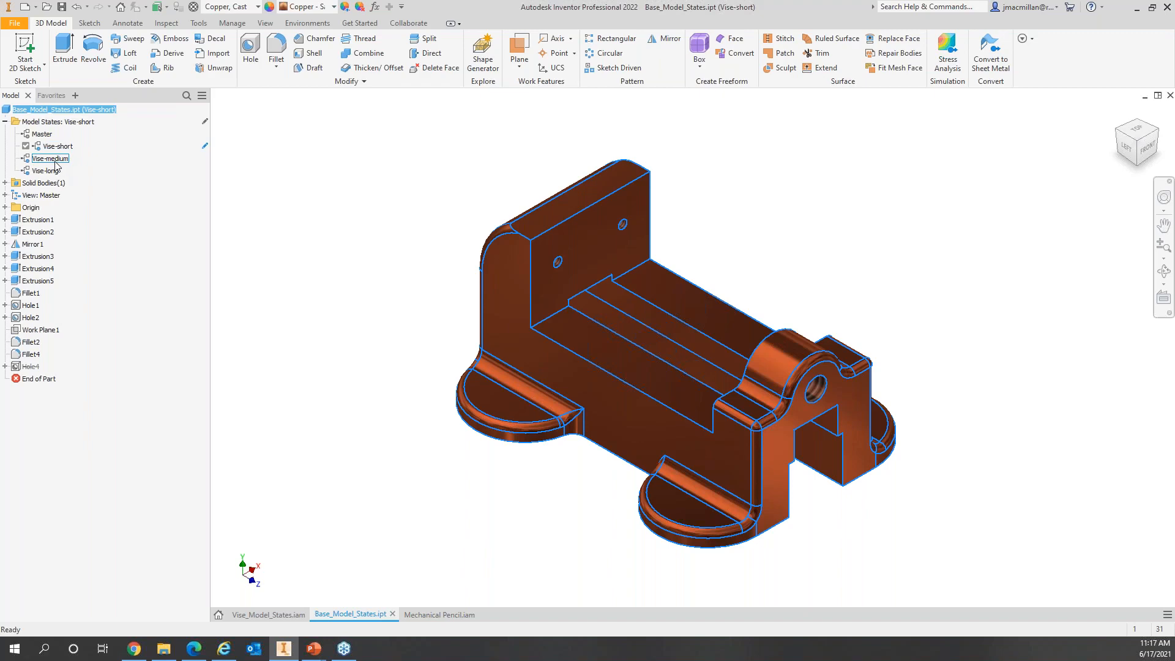
# Step: Open the Model States in Excel with Edit via Spreadsheet, accepting the warning
pyautogui.rightClick(69, 126)
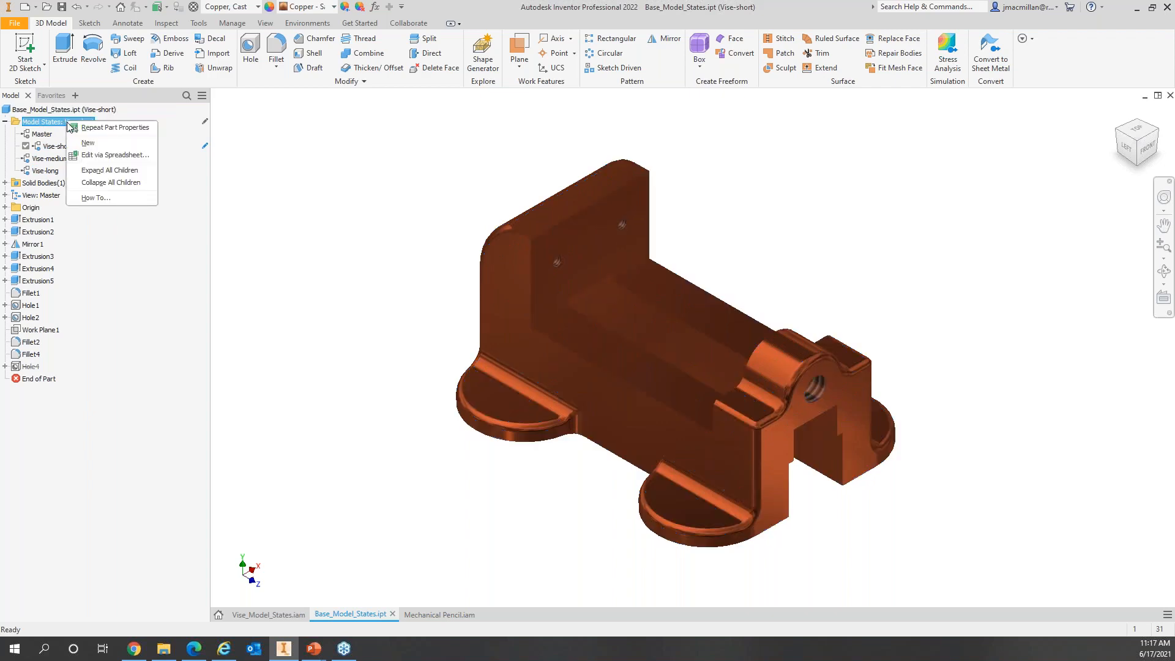
pyautogui.click(115, 155)
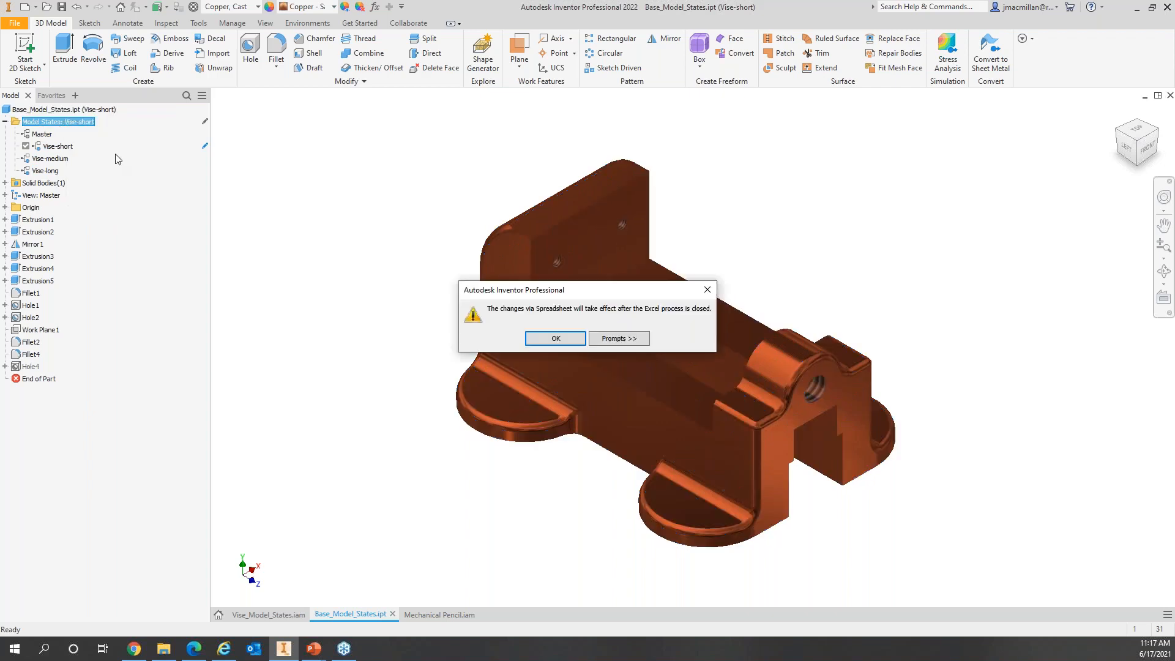
pyautogui.click(558, 336)
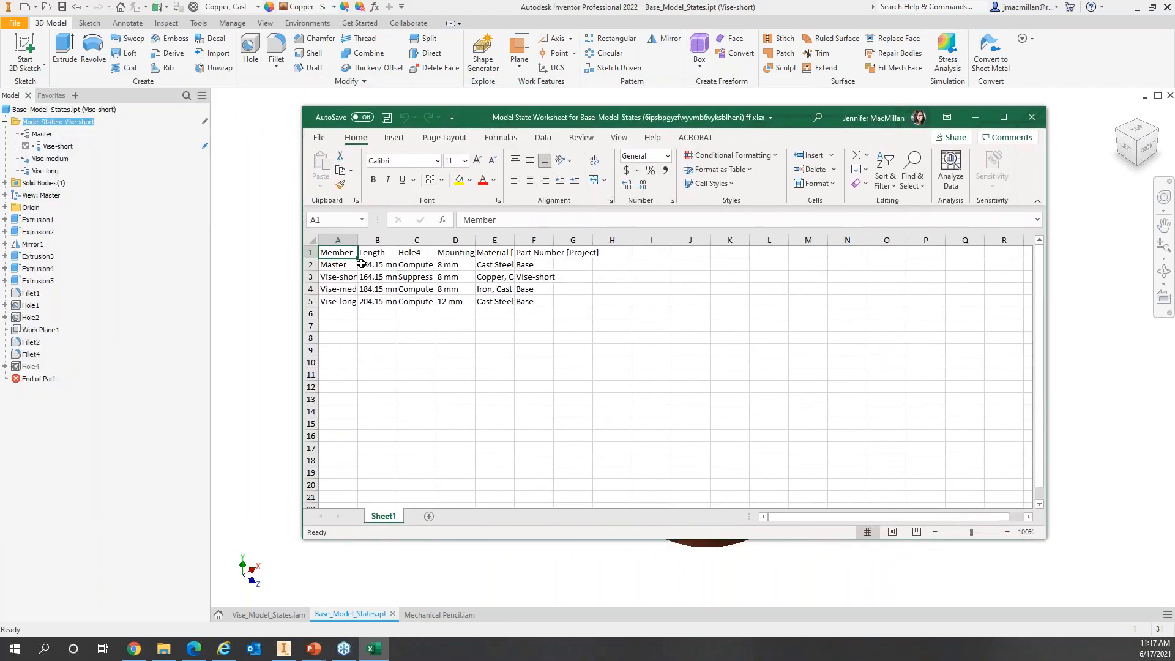
pyautogui.click(398, 252)
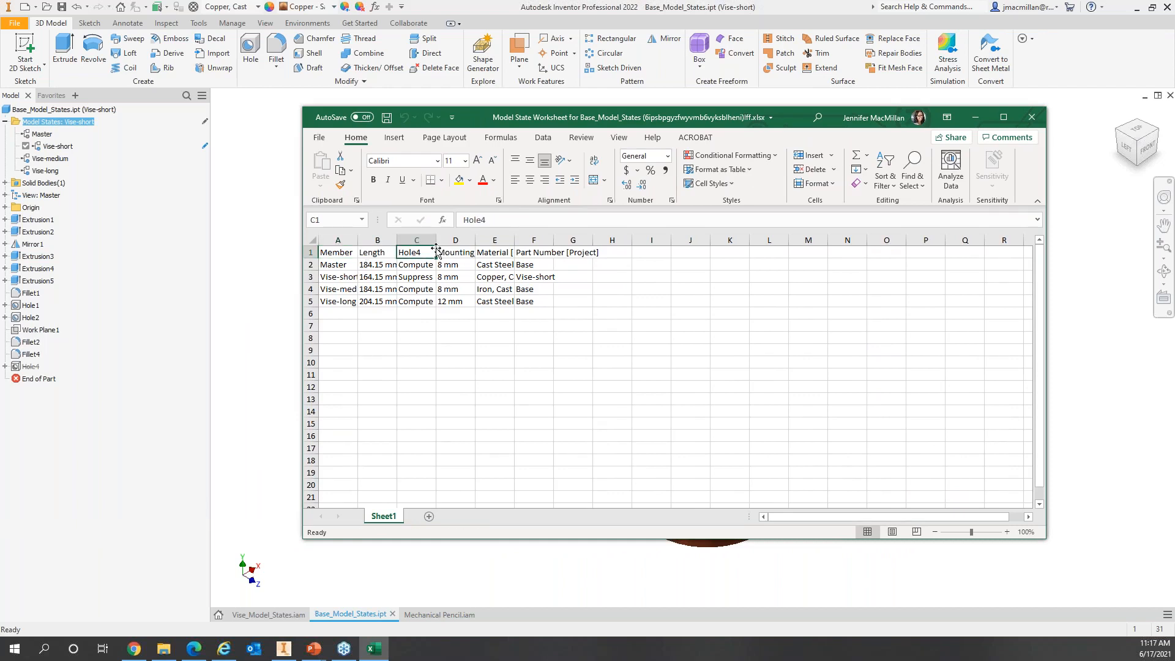
pyautogui.click(467, 360)
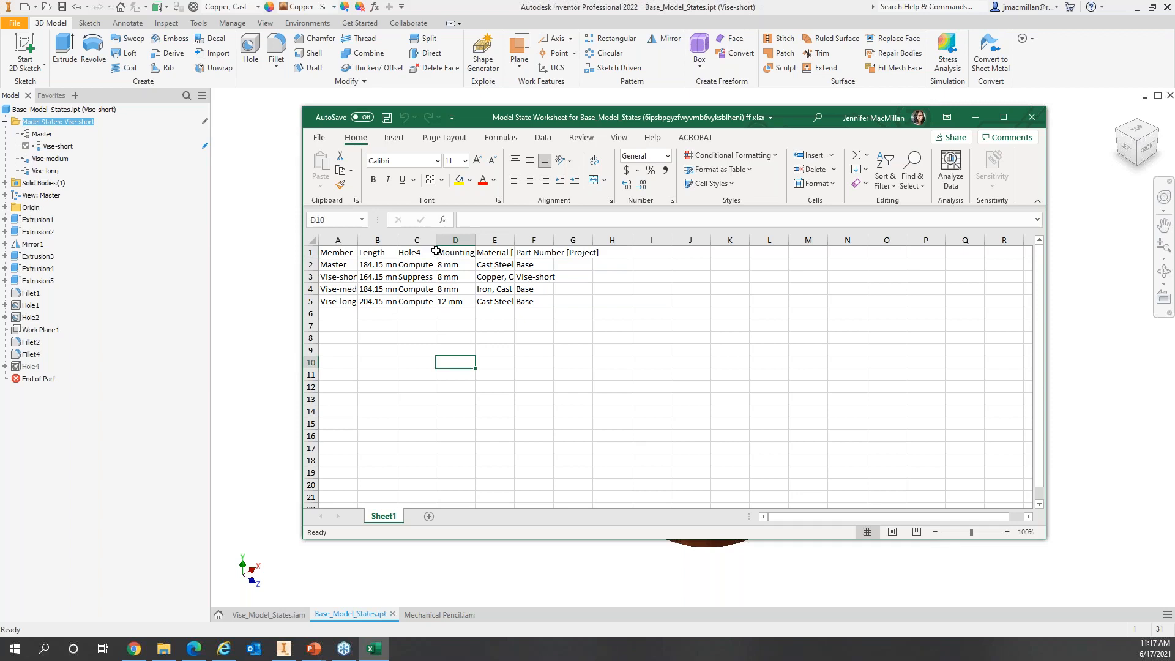
pyautogui.moveTo(436, 239); pyautogui.dragTo(693, 240)
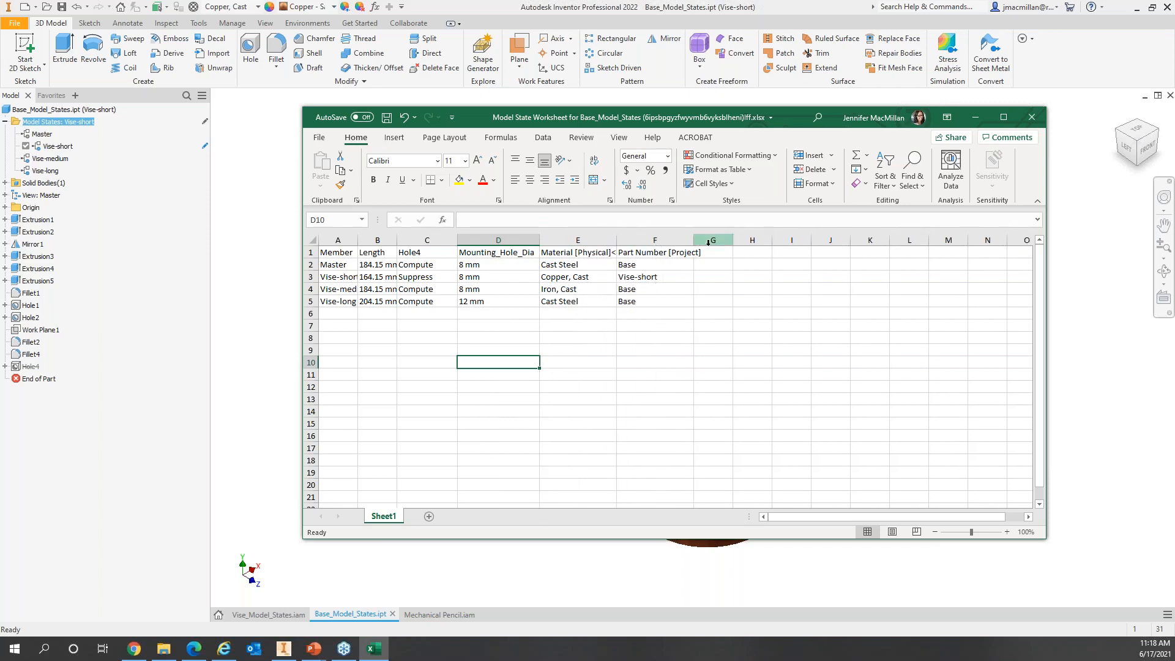
pyautogui.click(643, 252)
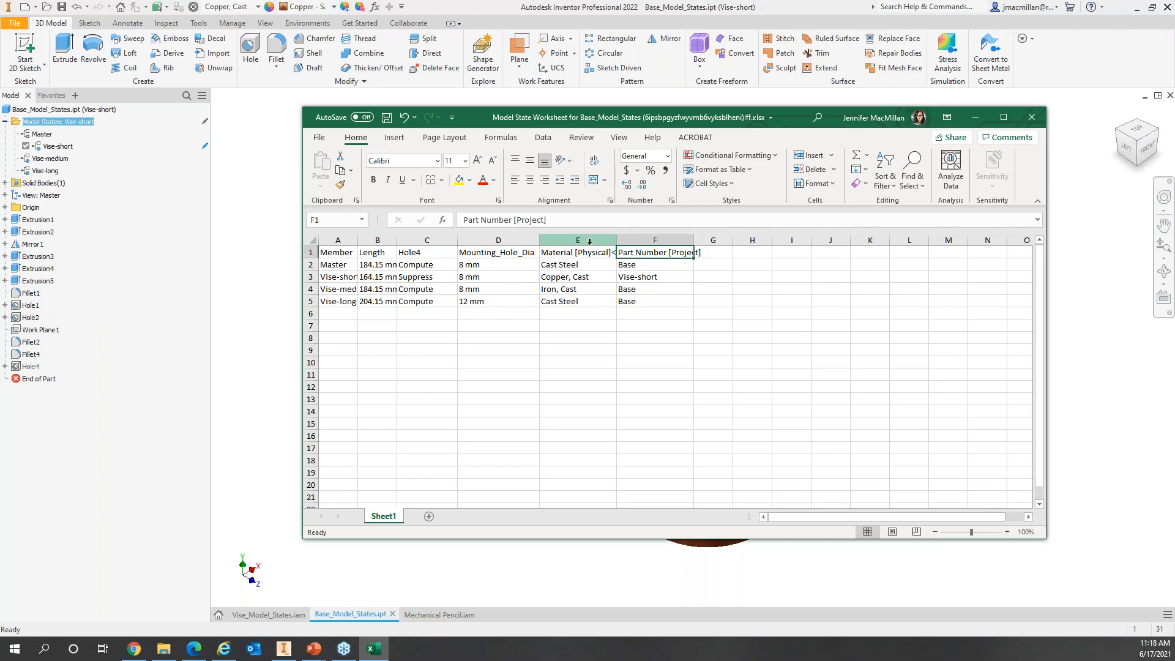
pyautogui.click(385, 240)
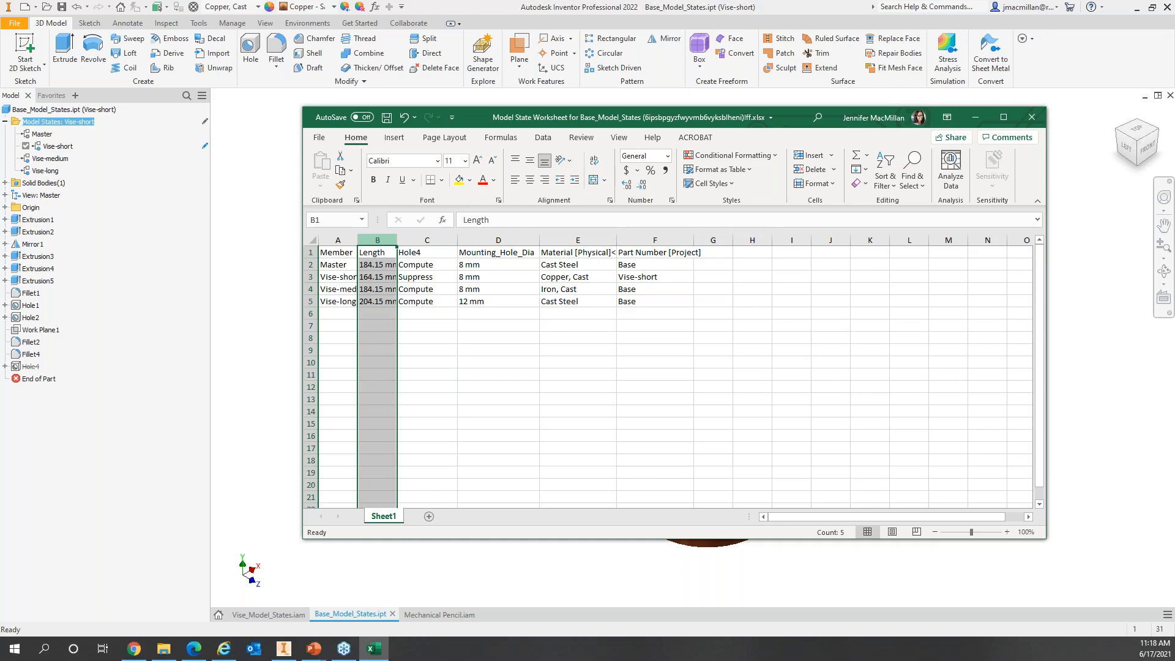
pyautogui.click(428, 241)
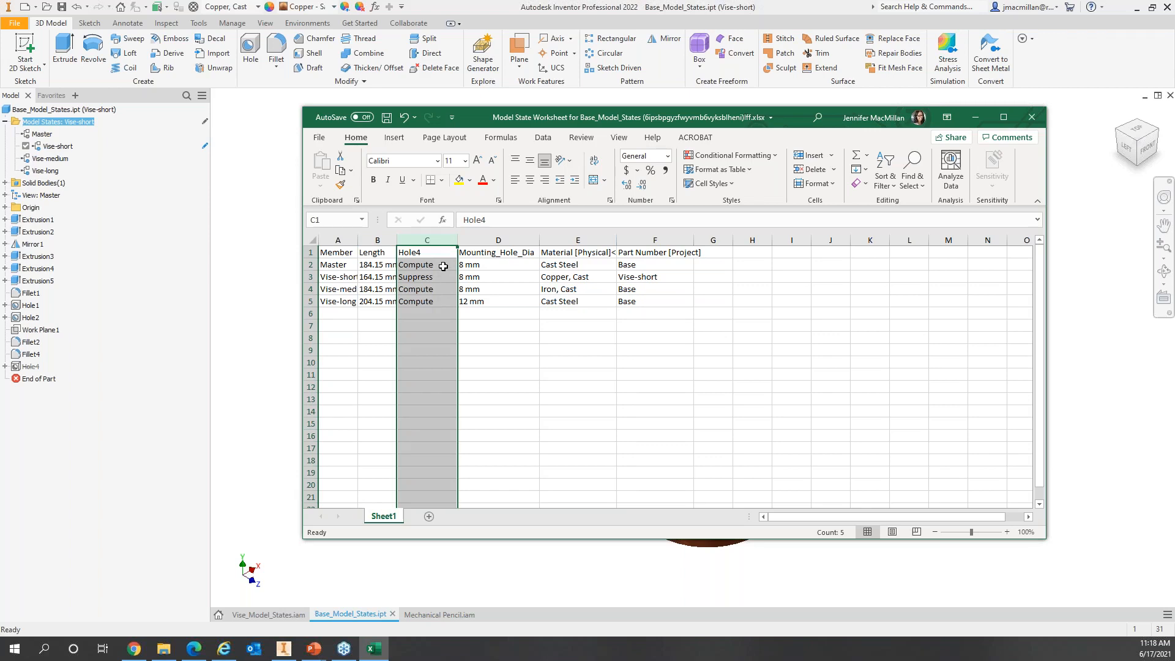
pyautogui.click(512, 242)
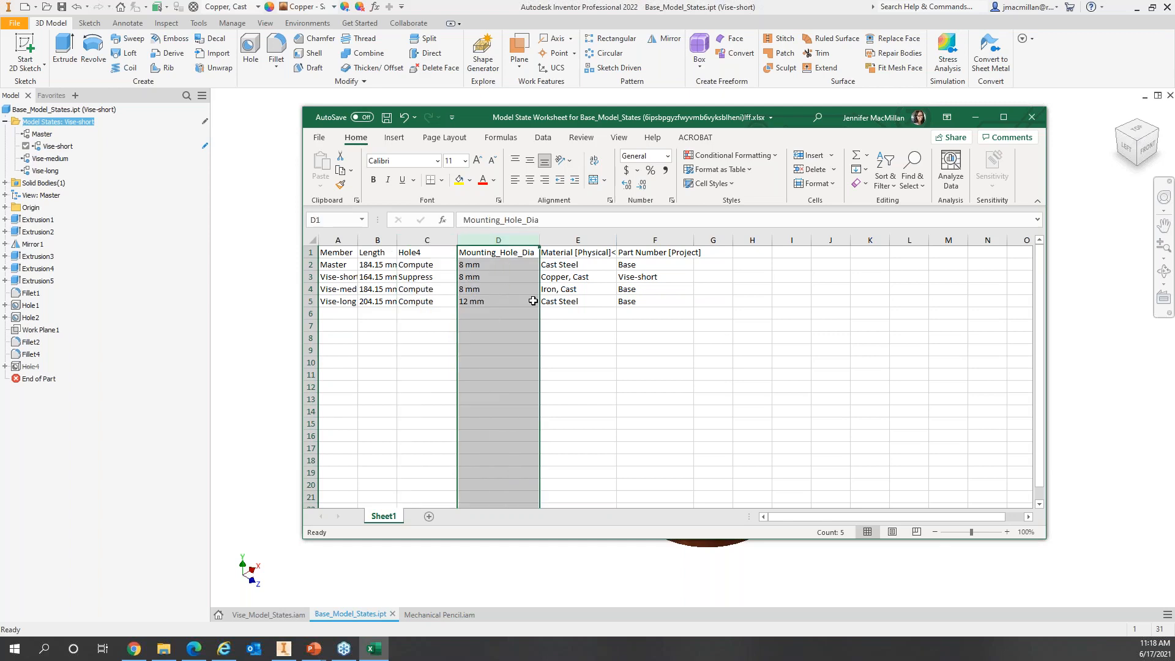
pyautogui.click(590, 239)
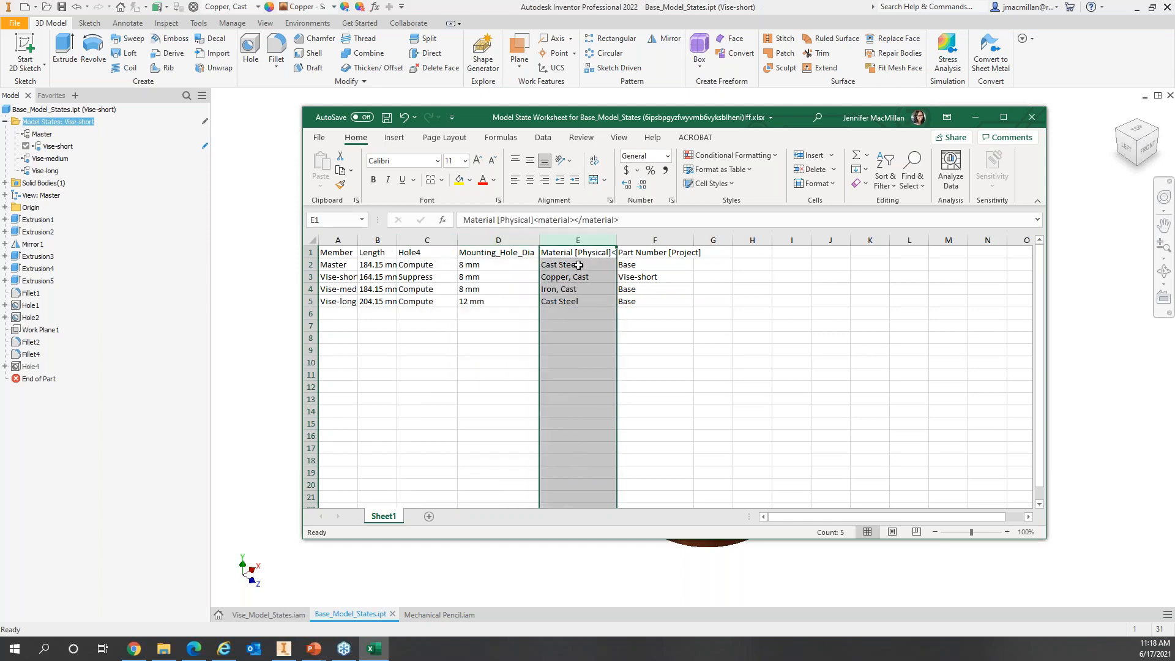
pyautogui.click(654, 241)
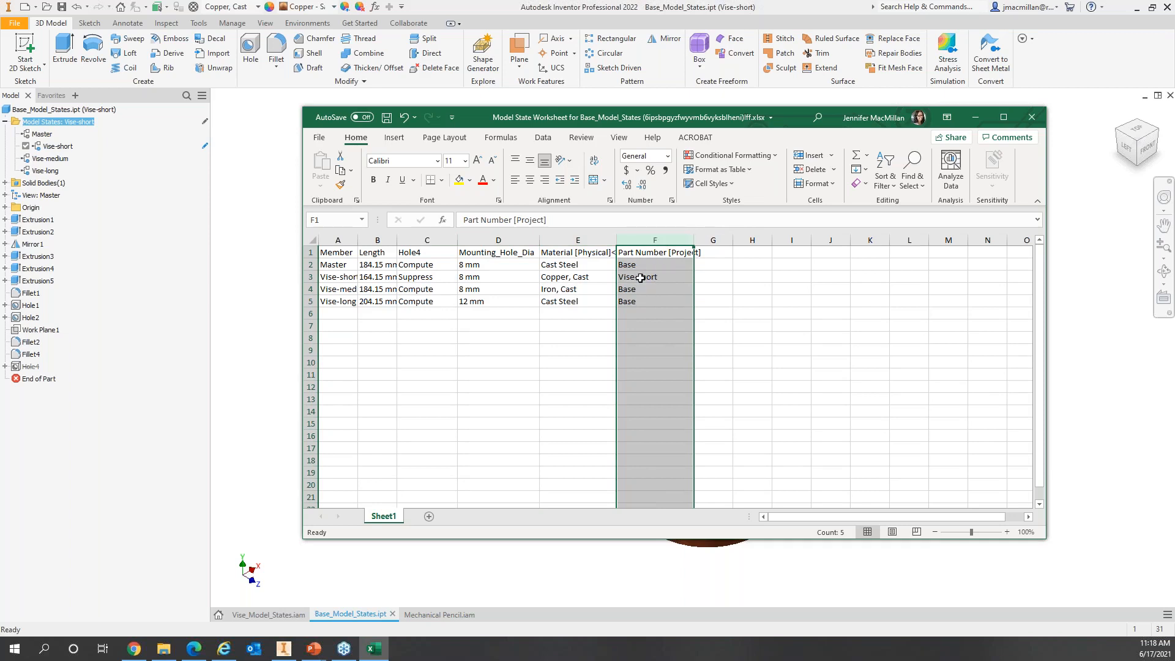
pyautogui.click(680, 278)
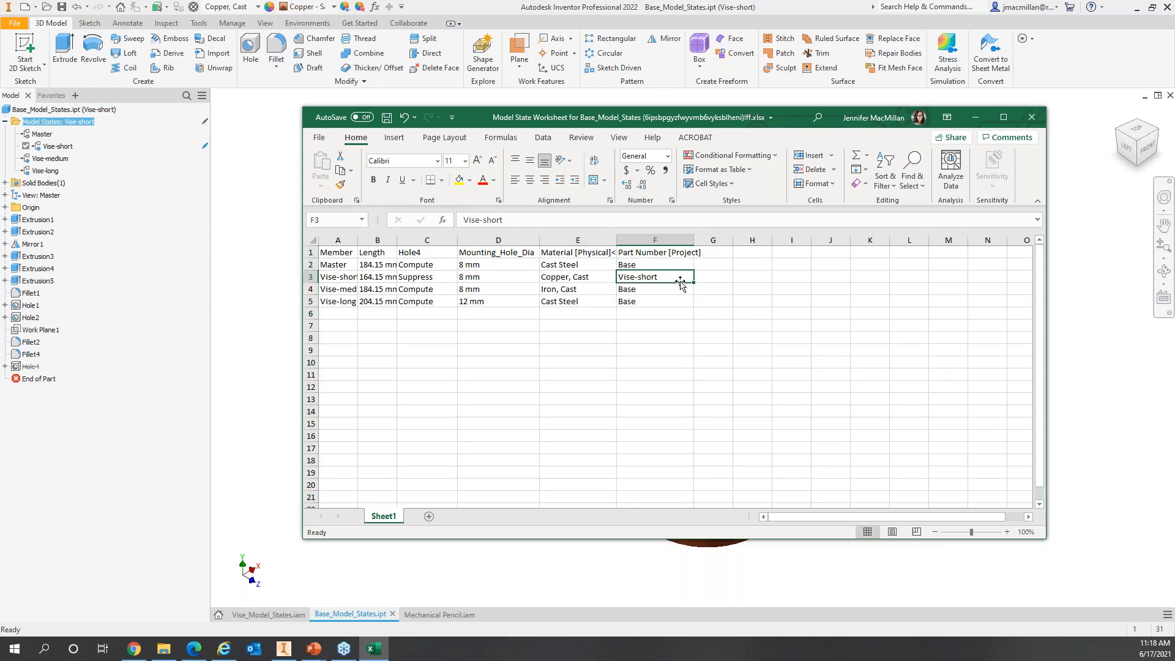
pyautogui.click(645, 289)
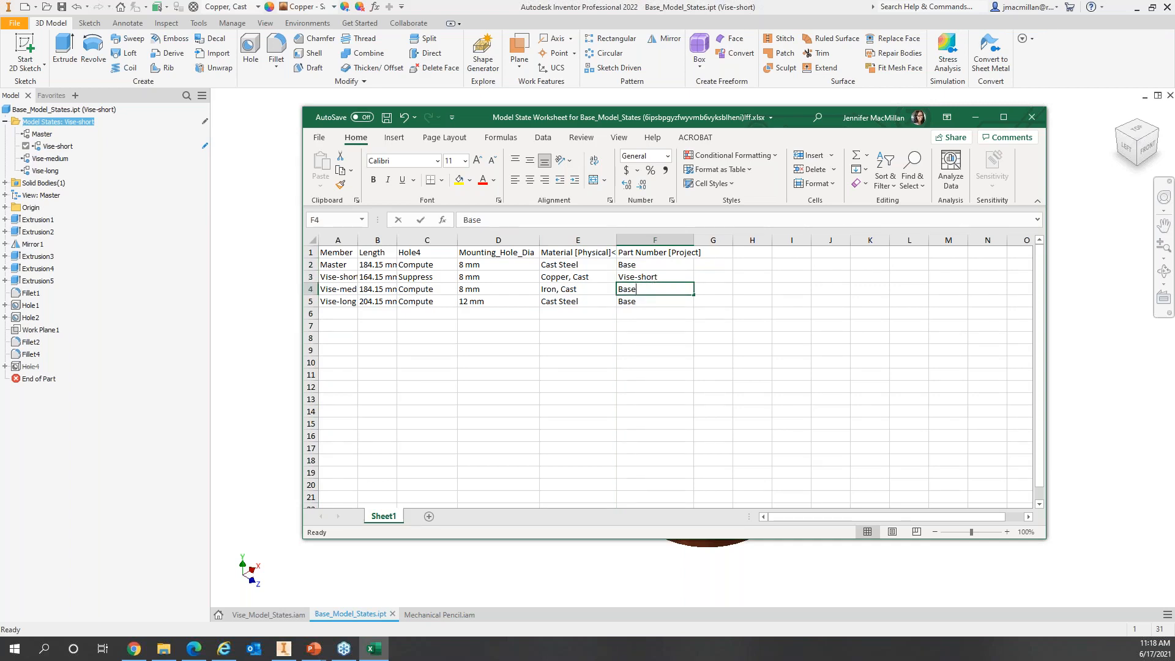
pyautogui.doubleClick(644, 288)
# Step: Enter part numbers Vise-medium in cell F4 and Vise-long in cell F5
pyautogui.doubleClick(644, 289)
pyautogui.write('Visa')
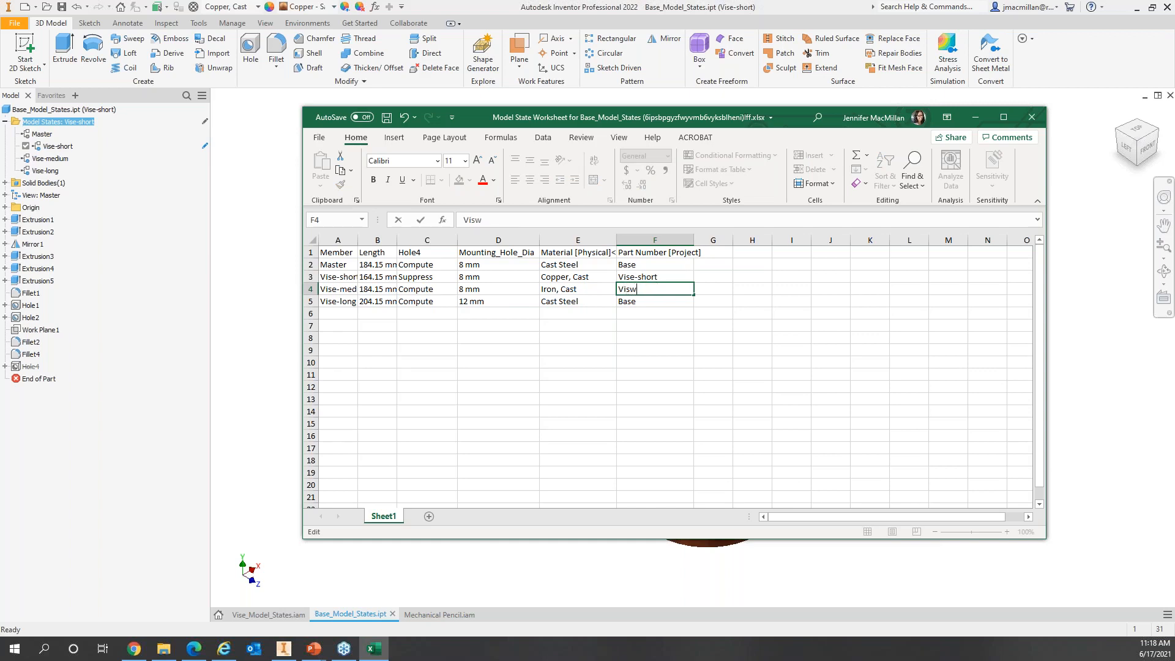
pyautogui.write('e-medium')
pyautogui.click(630, 302)
pyautogui.doubleClick(630, 302)
pyautogui.doubleClick(630, 303)
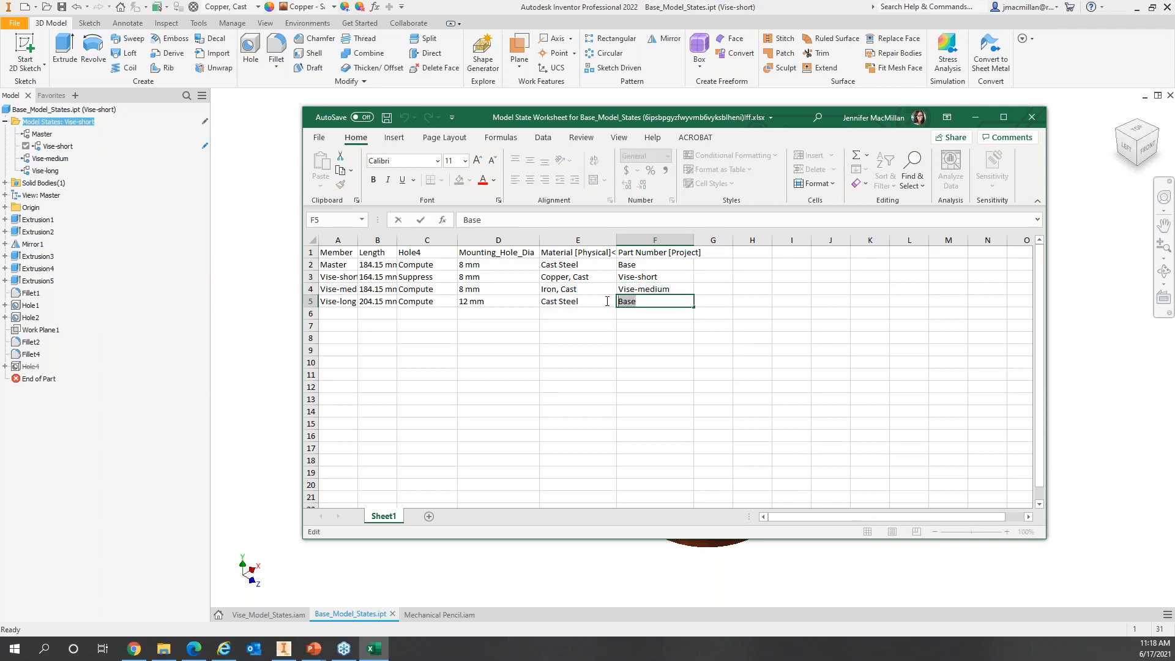
pyautogui.write('Vise-long')
pyautogui.press('Return')
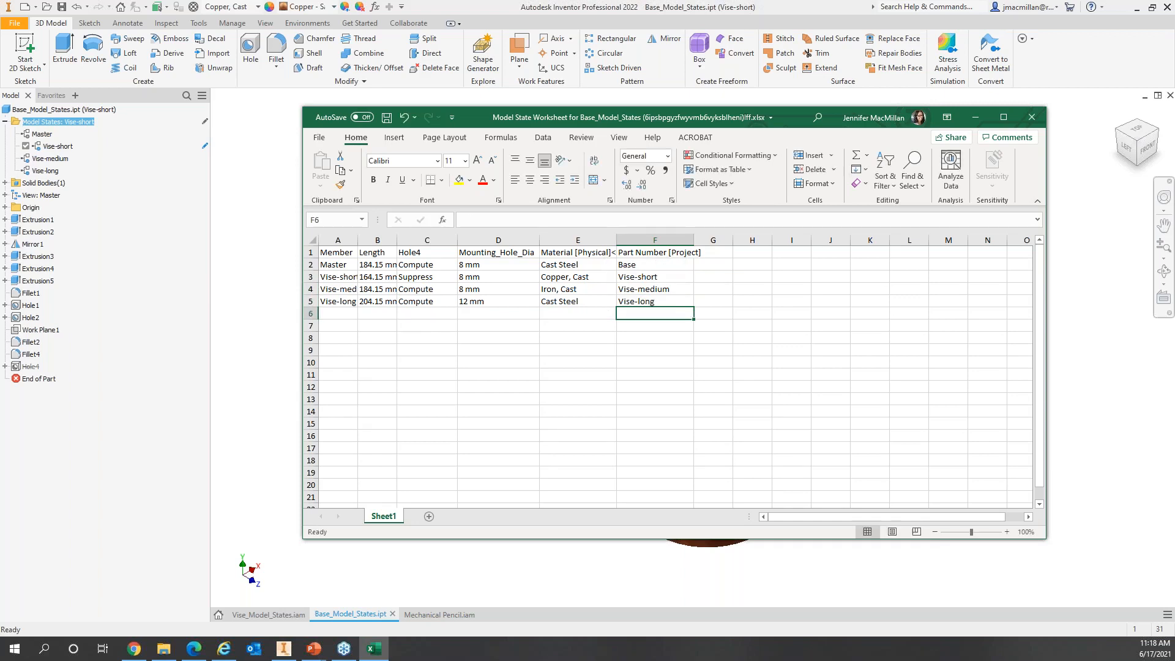
pyautogui.click(326, 306)
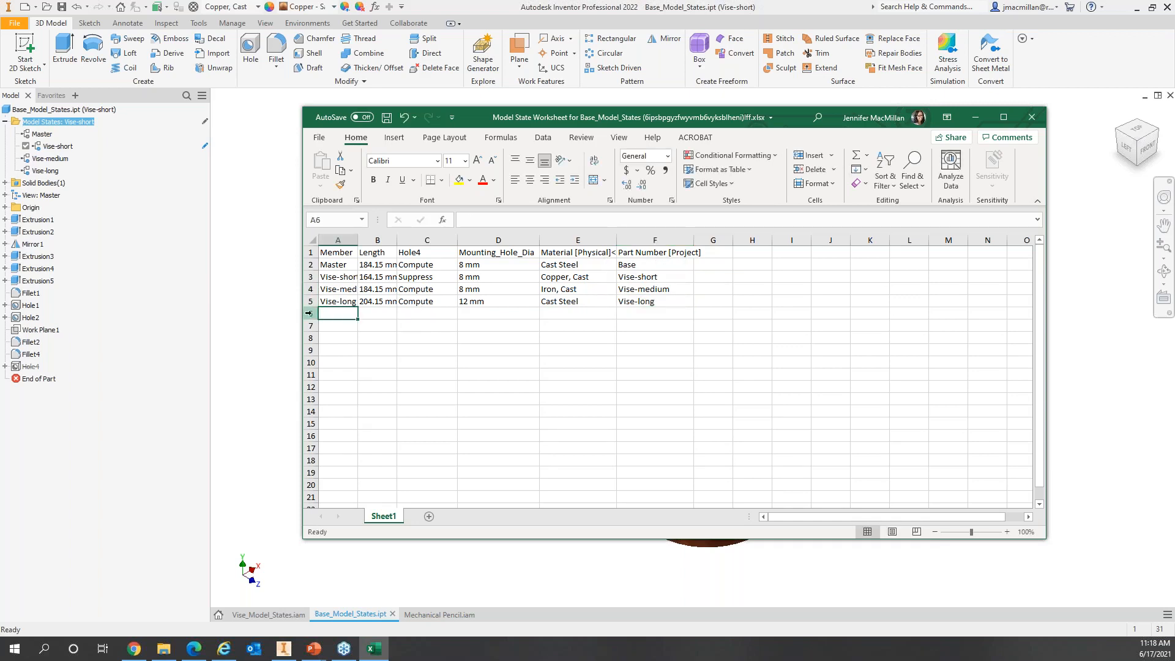
pyautogui.click(311, 314)
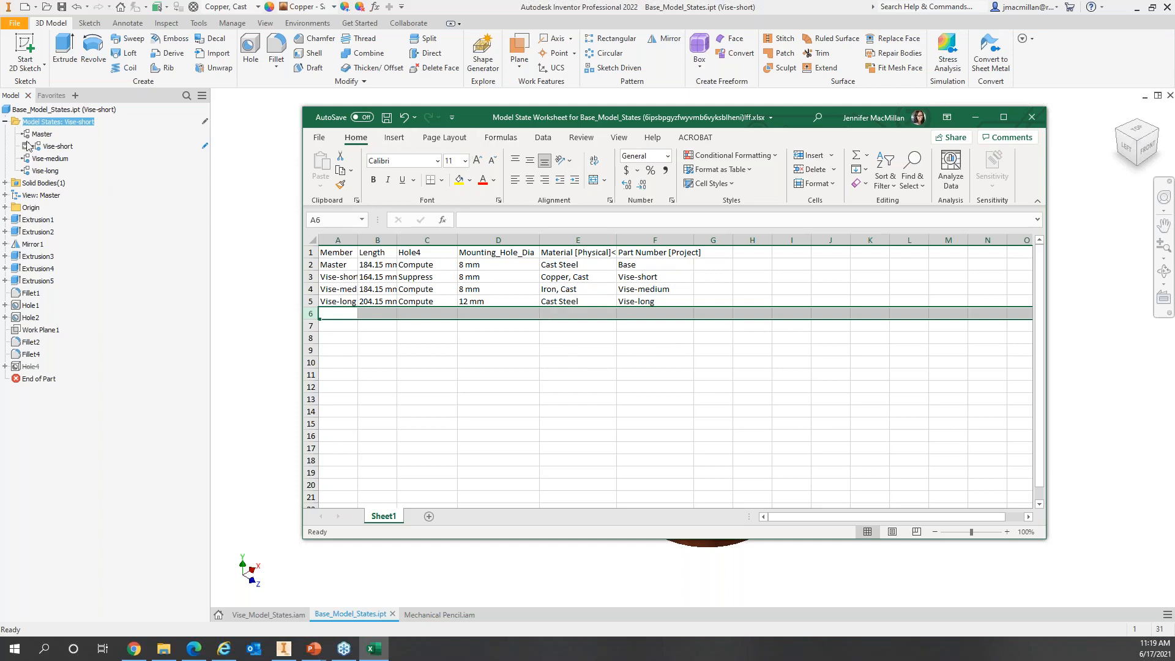
# Step: Save the model-state workbook from Excel's Quick Access Toolbar
pyautogui.click(387, 117)
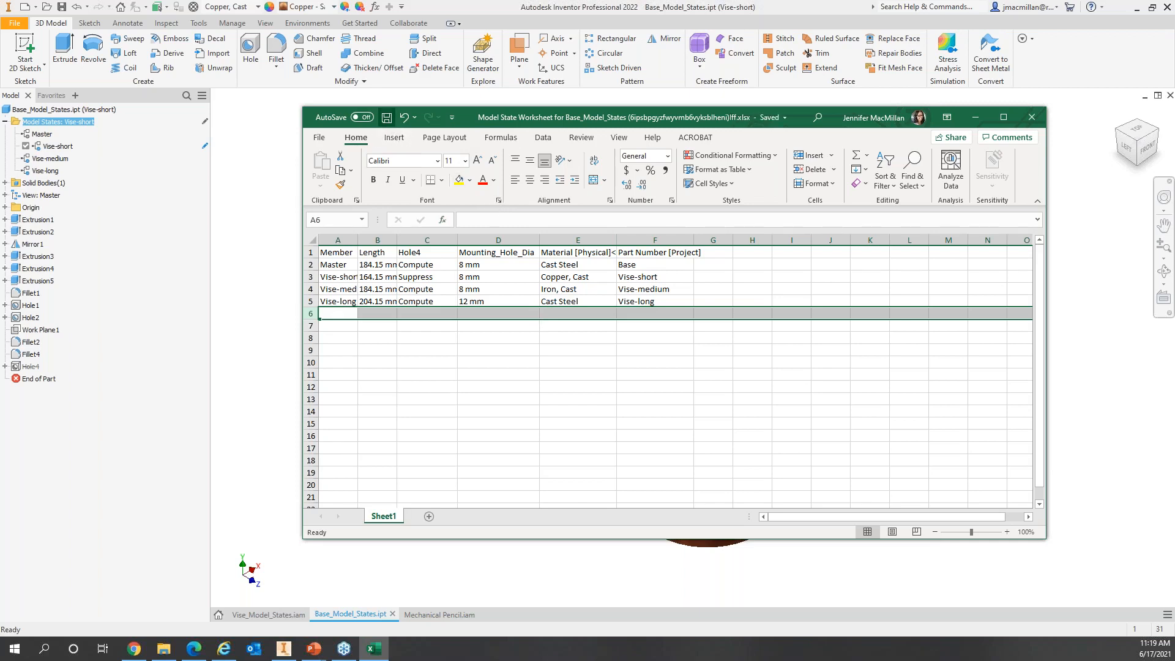
# Step: Close Excel, save the base part, and return to the Vise_Model_States.iam assembly
pyautogui.click(1032, 117)
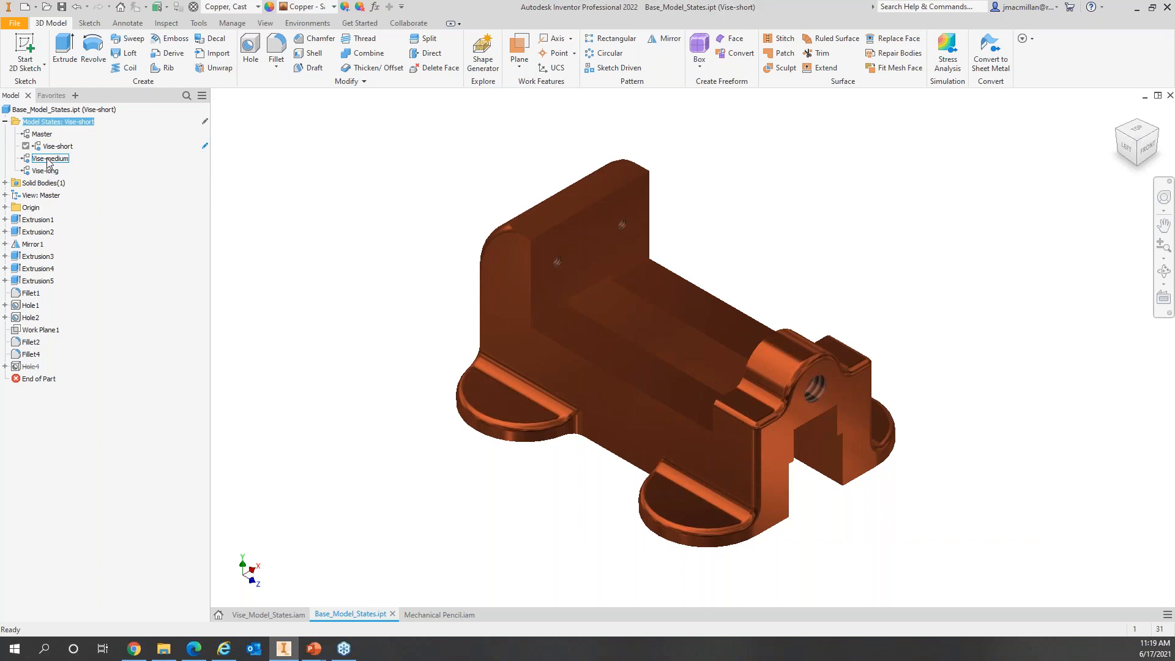
pyautogui.click(62, 7)
pyautogui.click(269, 616)
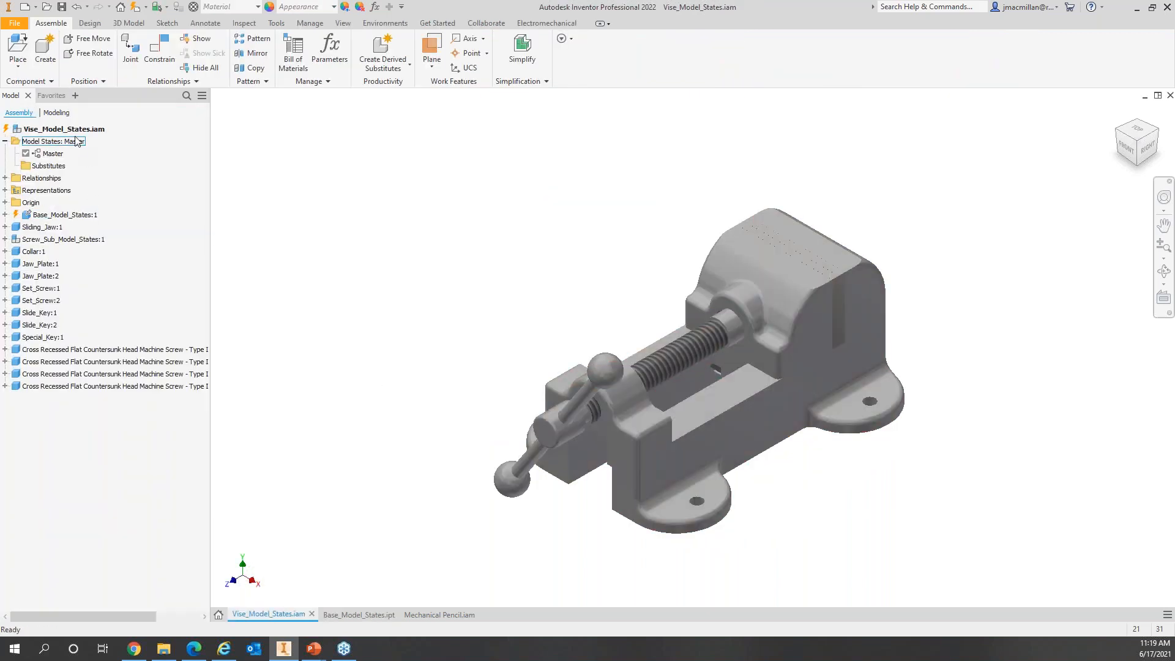
# Step: Update the assembly and expand Base_Model_States:1 to list its Master, Vise-short, Vise-medium and Vise-long states
pyautogui.click(136, 8)
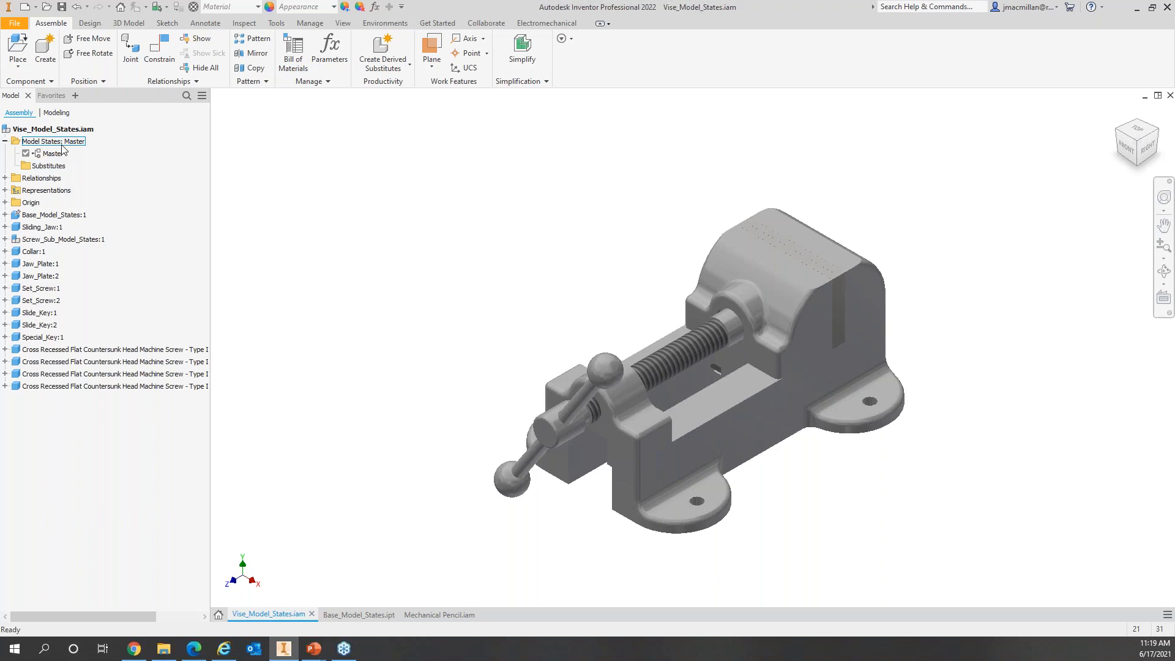
pyautogui.click(5, 215)
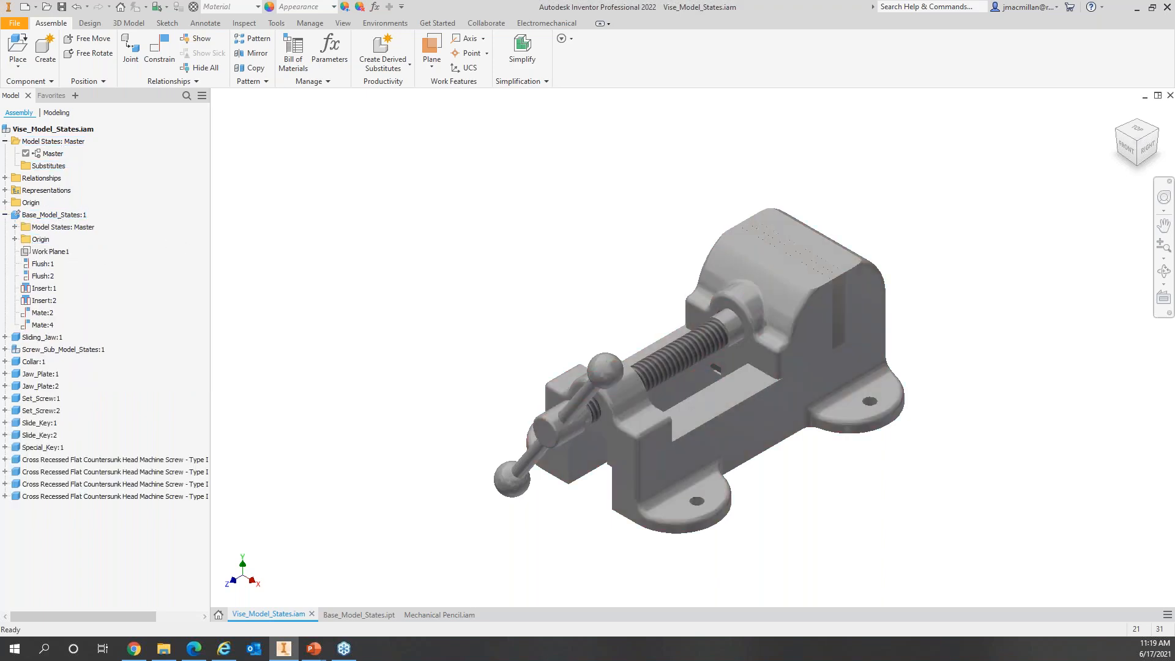
pyautogui.click(15, 227)
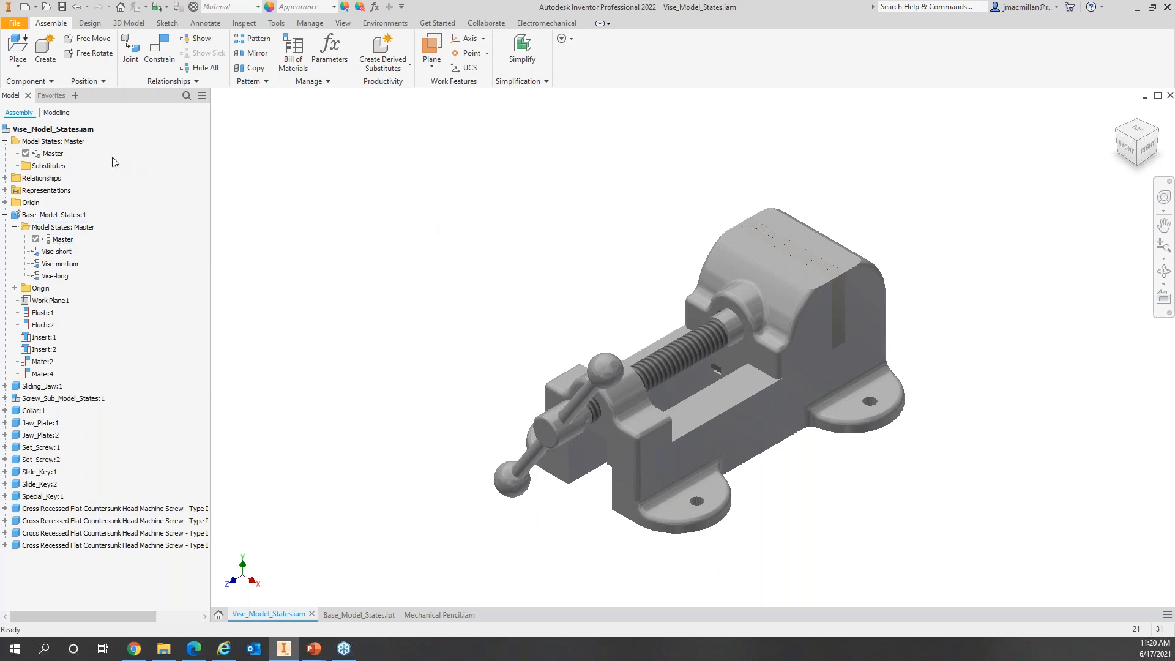
# Step: Create three new model states in the vise assembly
pyautogui.rightClick(45, 139)
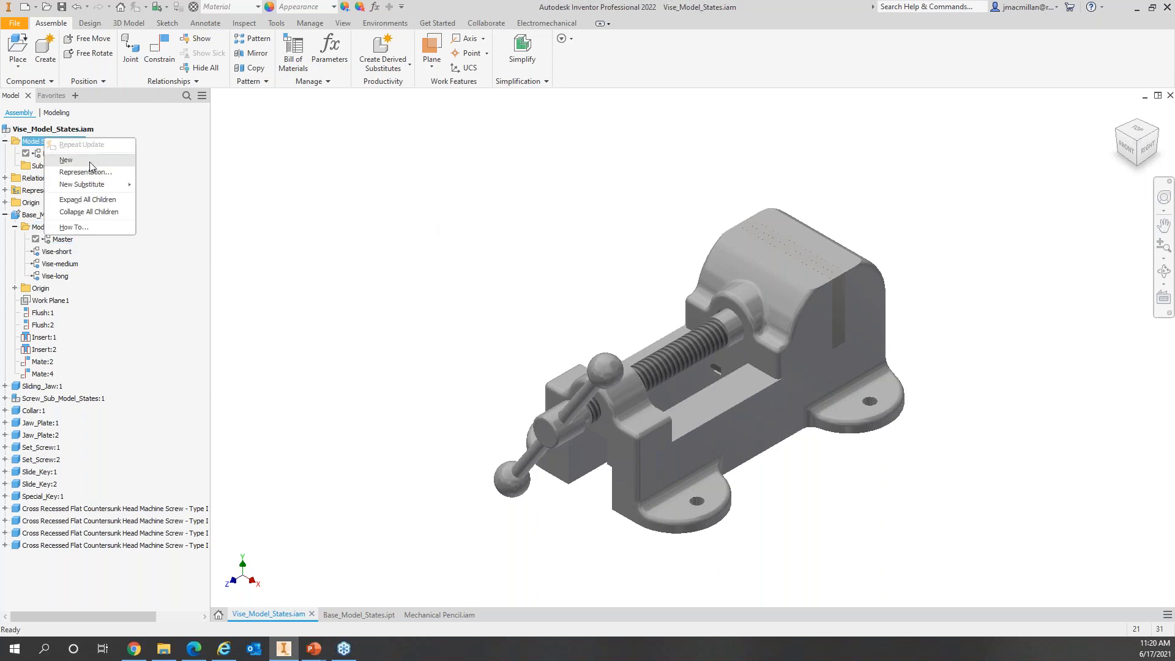
pyautogui.click(89, 165)
pyautogui.rightClick(66, 141)
pyautogui.click(94, 164)
pyautogui.rightClick(78, 140)
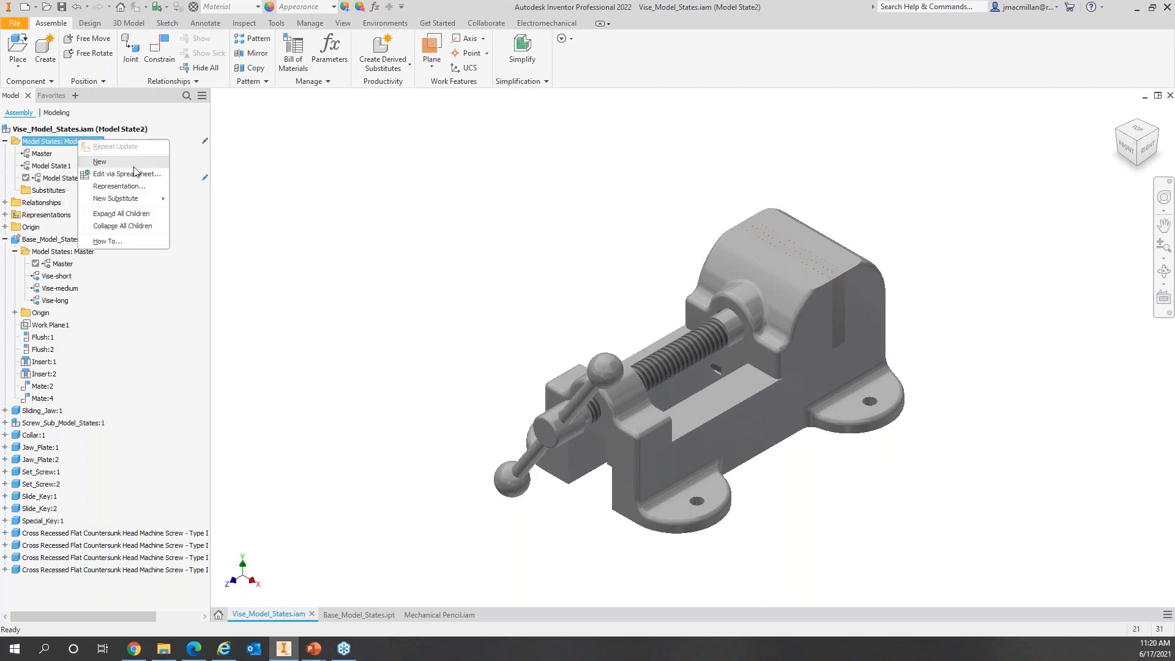
pyautogui.click(132, 168)
# Step: Rename the new states Vise-short, Vise-medium and Vise-long
pyautogui.click(53, 166)
pyautogui.doubleClick(54, 166)
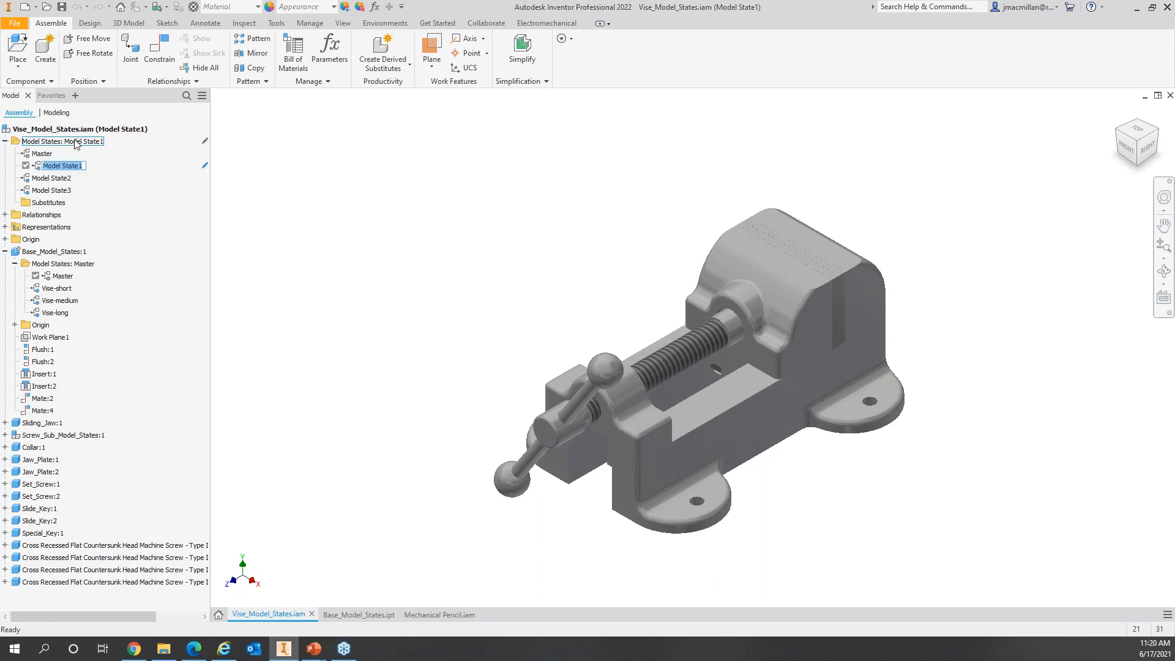
pyautogui.write('Vise-short')
pyautogui.press('Return')
pyautogui.doubleClick(52, 178)
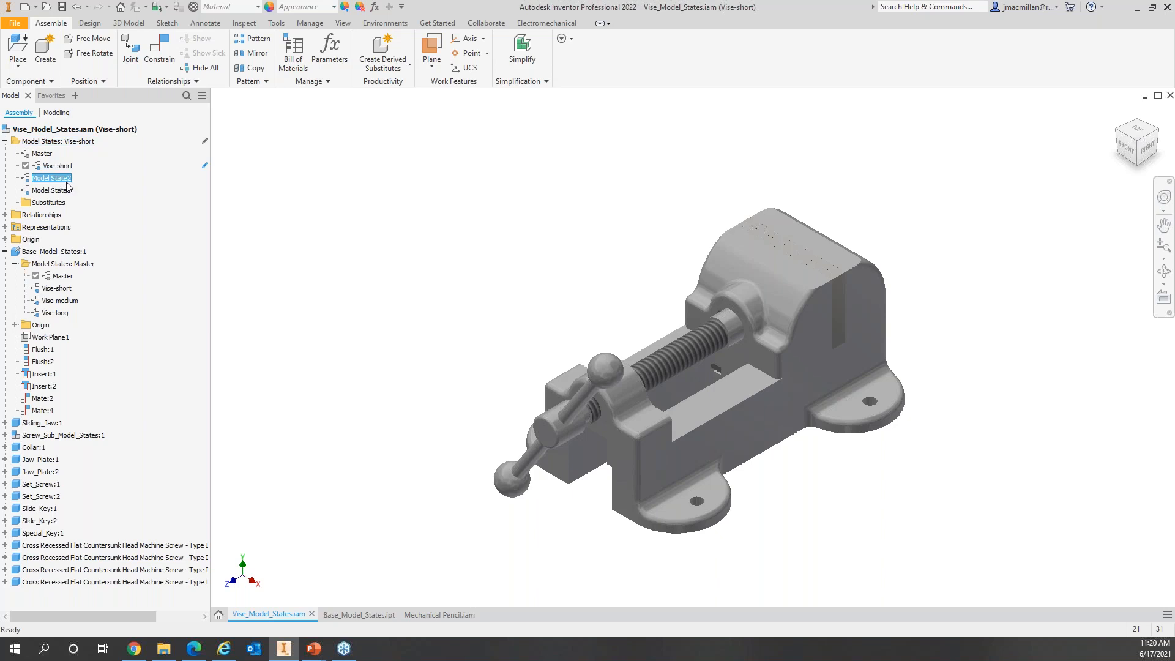
pyautogui.write('Vise-medium')
pyautogui.press('Return')
pyautogui.click(60, 190)
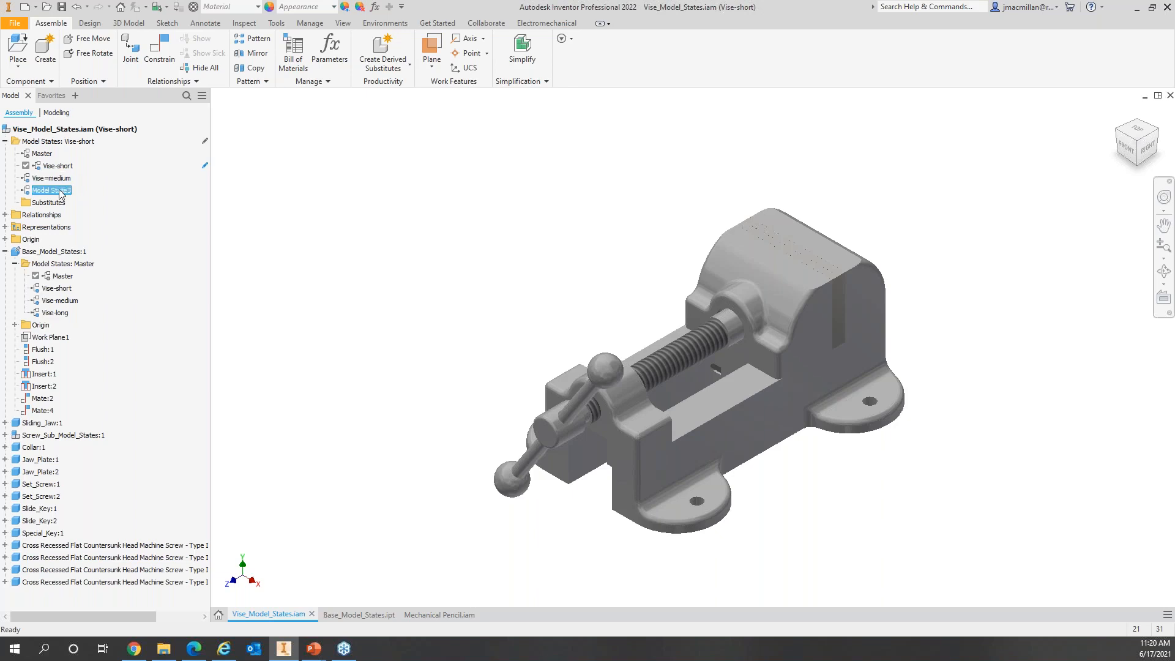
pyautogui.click(61, 190)
pyautogui.write('Vise-lon')
pyautogui.press('Return')
# Step: Link assembly states Vise-short, Vise-medium and Vise-long to the matching Base_Model_States:1 states, ending in Vise-long
pyautogui.doubleClick(58, 288)
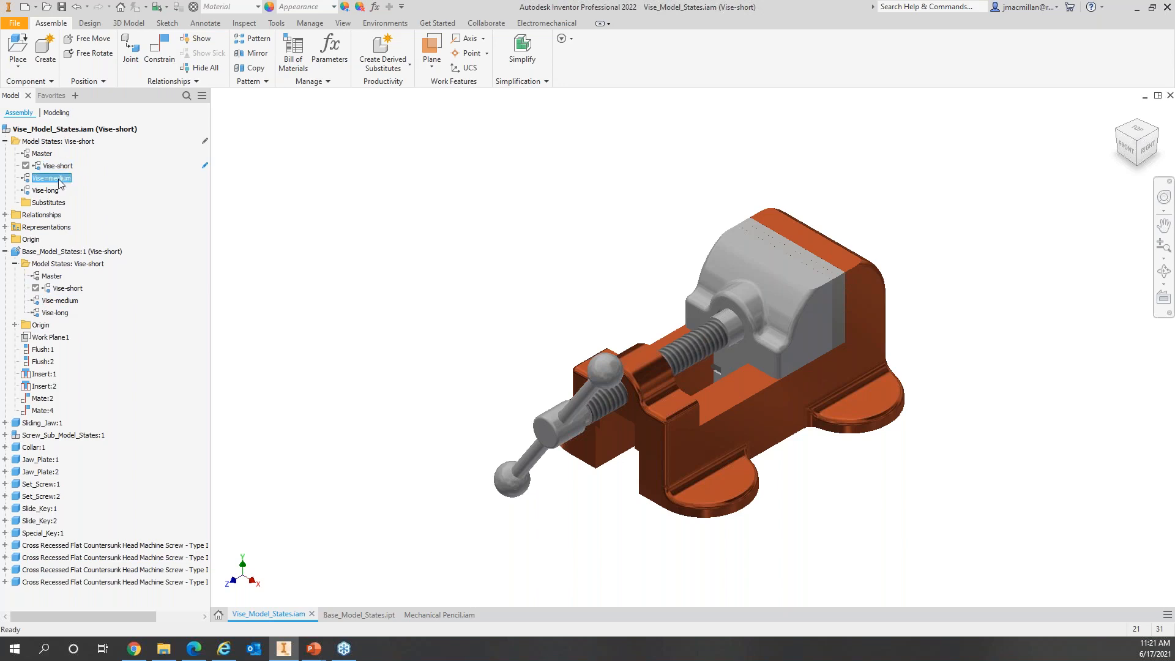
pyautogui.doubleClick(58, 178)
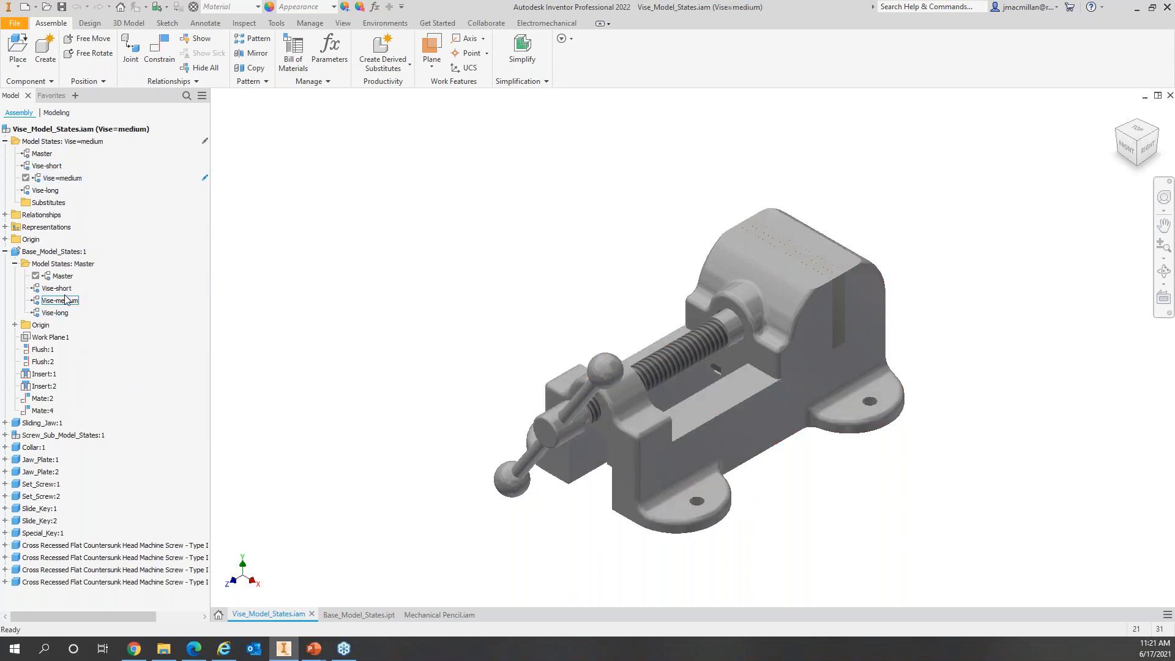
pyautogui.doubleClick(61, 300)
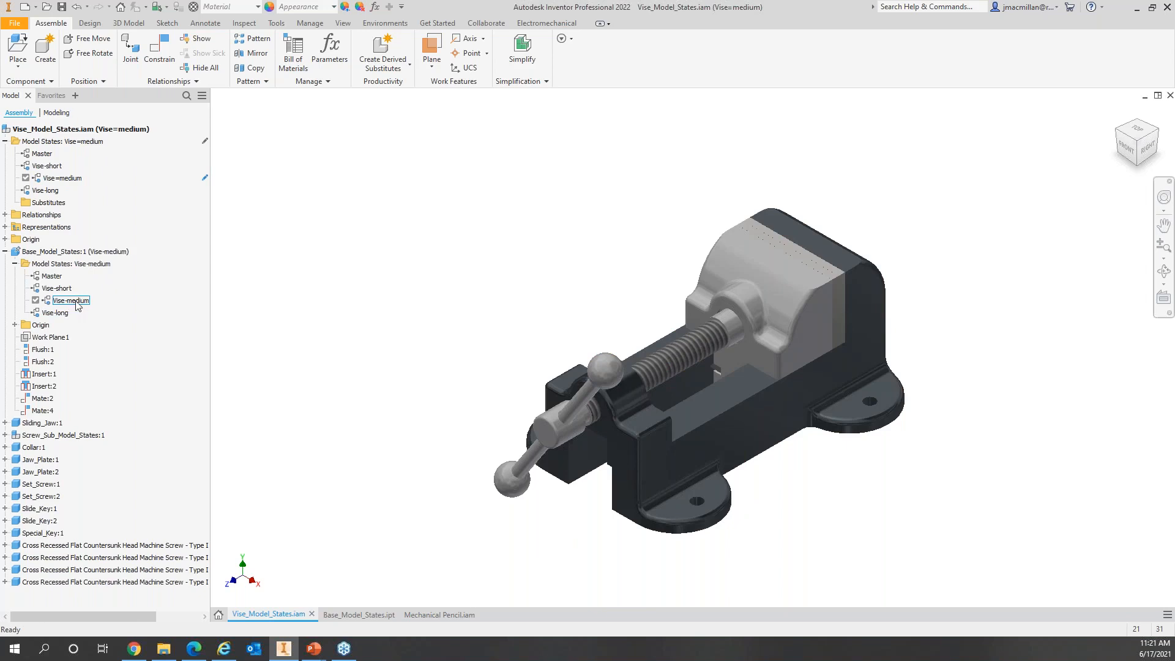
pyautogui.doubleClick(55, 190)
pyautogui.doubleClick(58, 313)
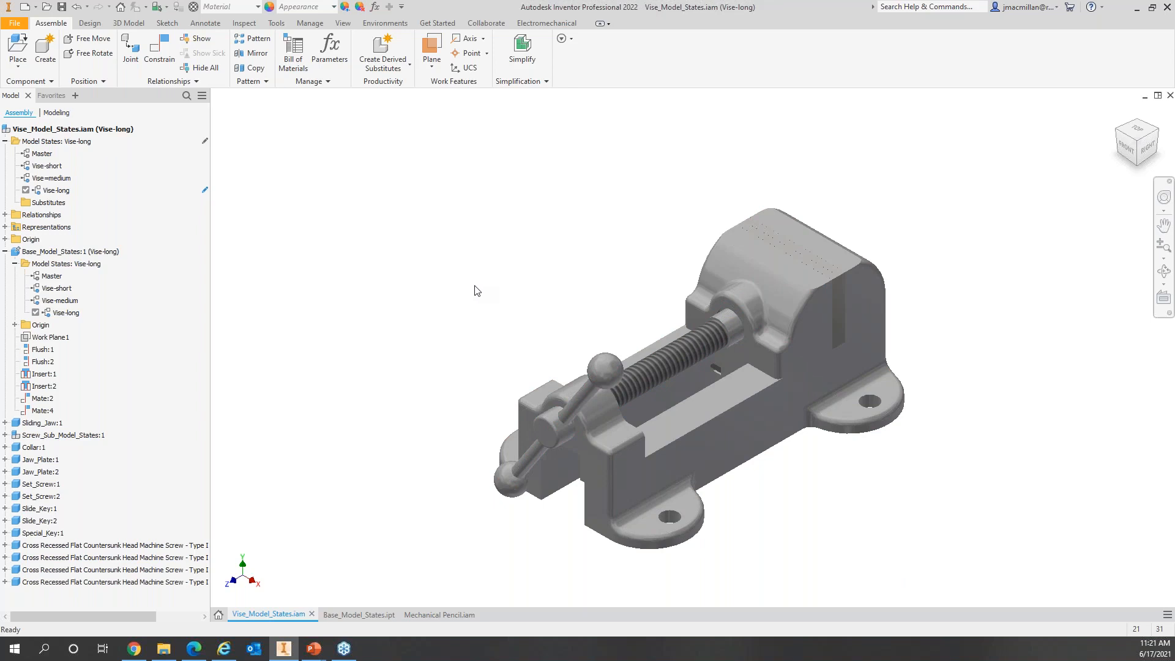
# Step: Expand Screw_Sub_Model_States:1 and its vise screw part to show their model states
pyautogui.click(5, 252)
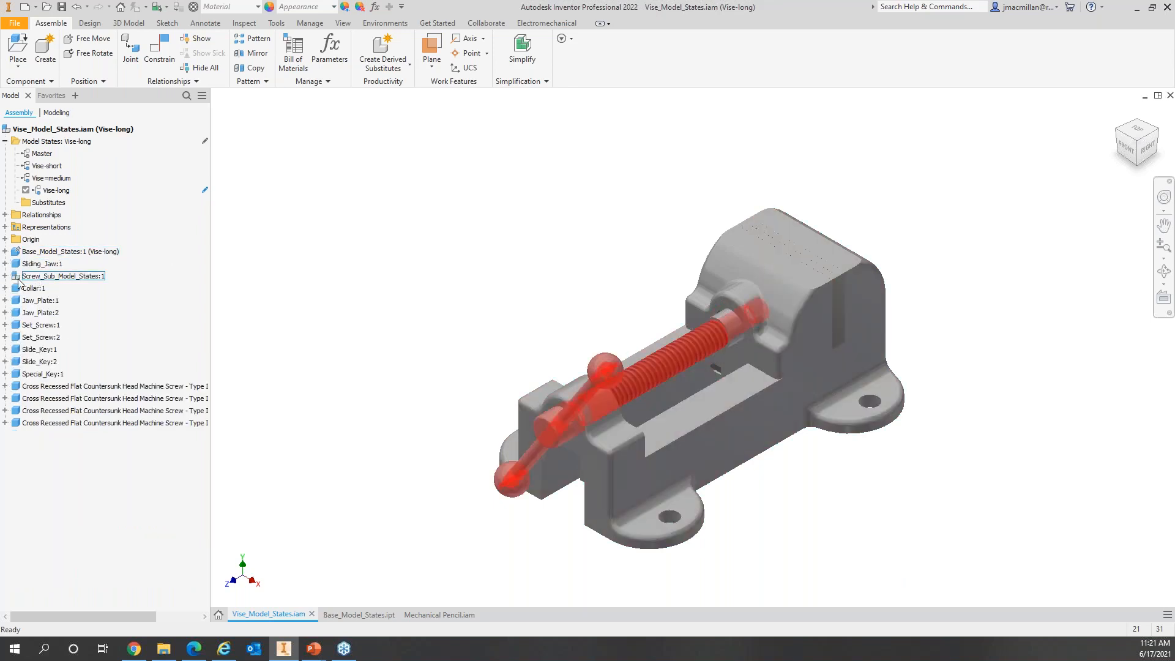
pyautogui.click(5, 276)
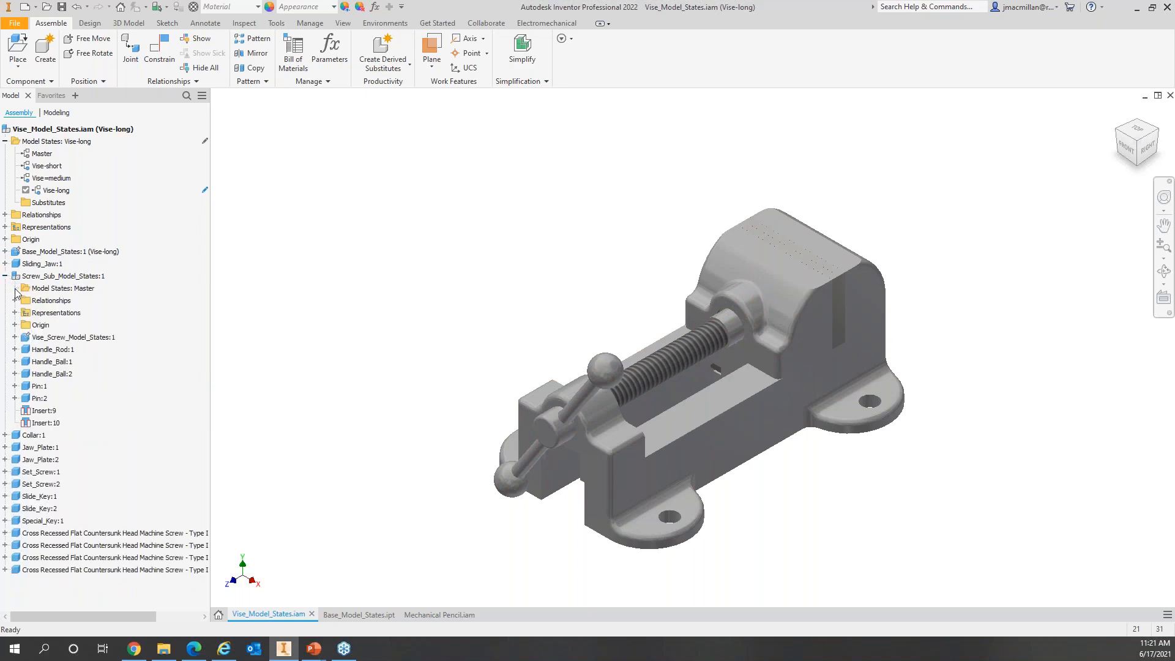
pyautogui.click(15, 289)
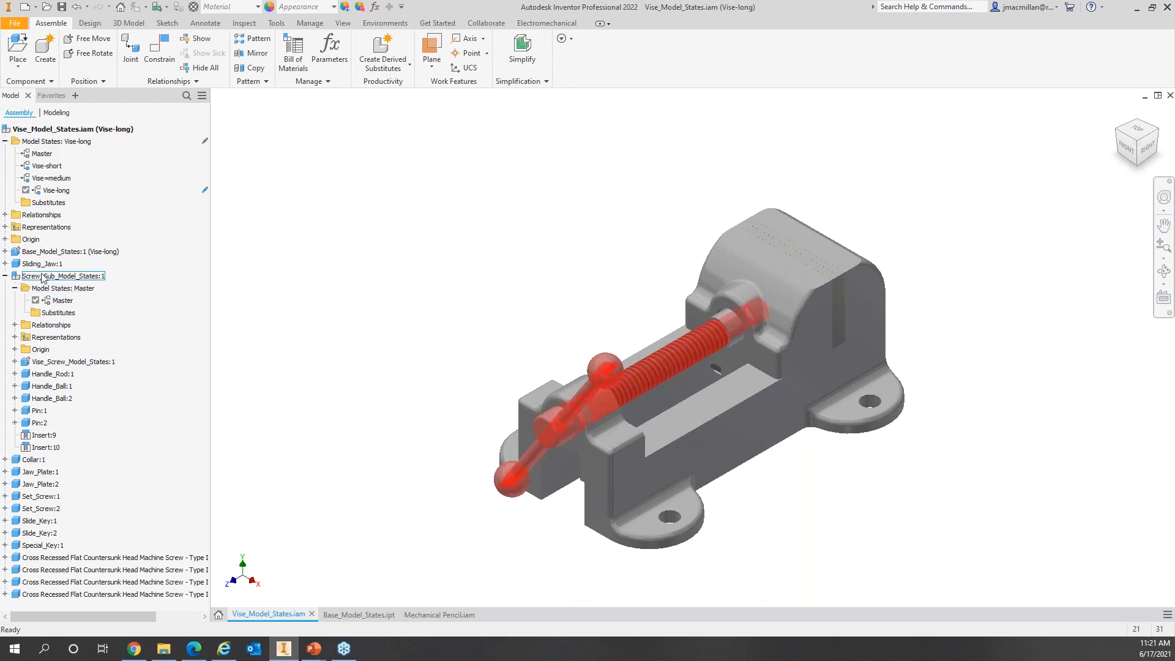
pyautogui.click(15, 362)
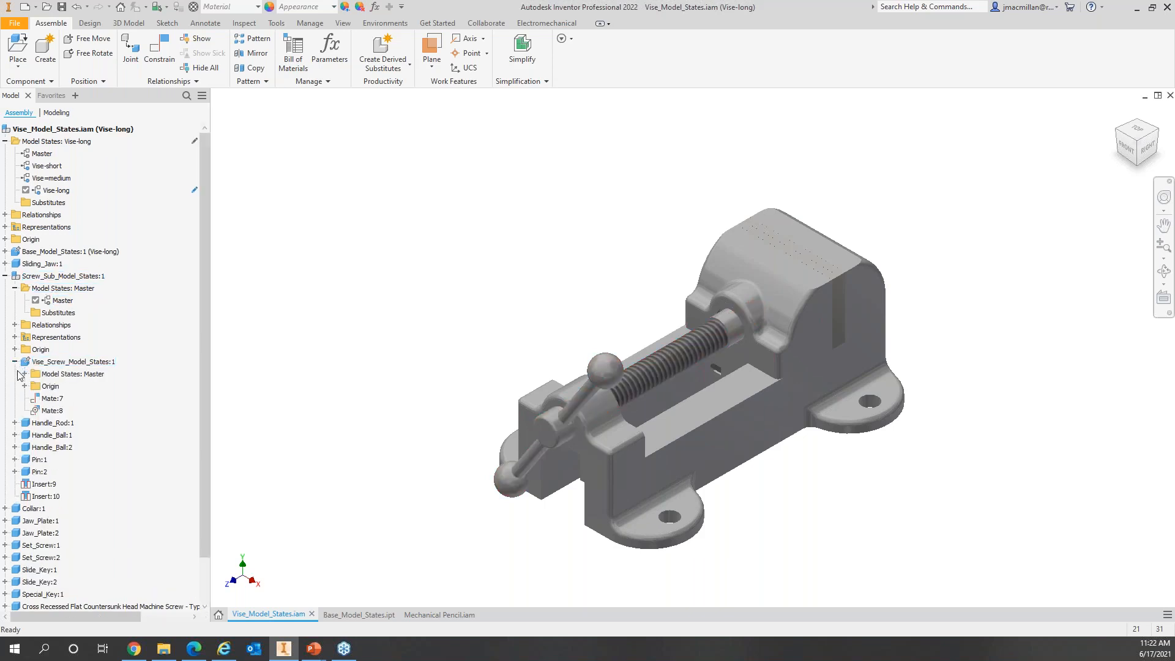
pyautogui.click(25, 374)
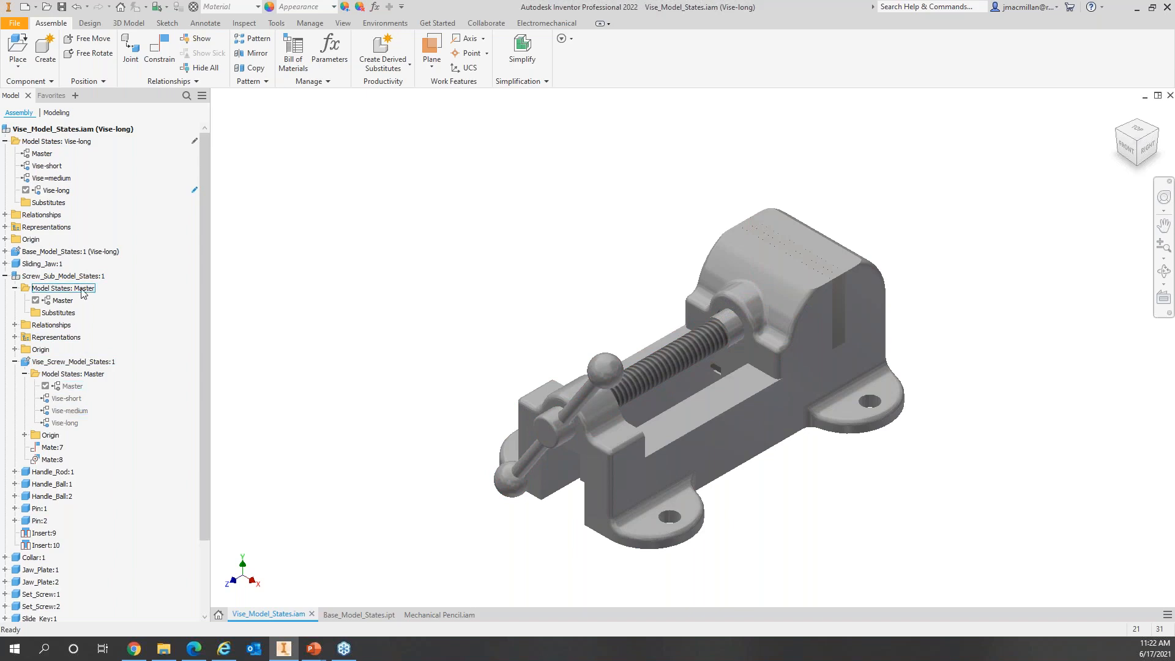
# Step: Open the Screw_Sub_Model_States subassembly in its own document
pyautogui.click(53, 290)
pyautogui.rightClick(54, 290)
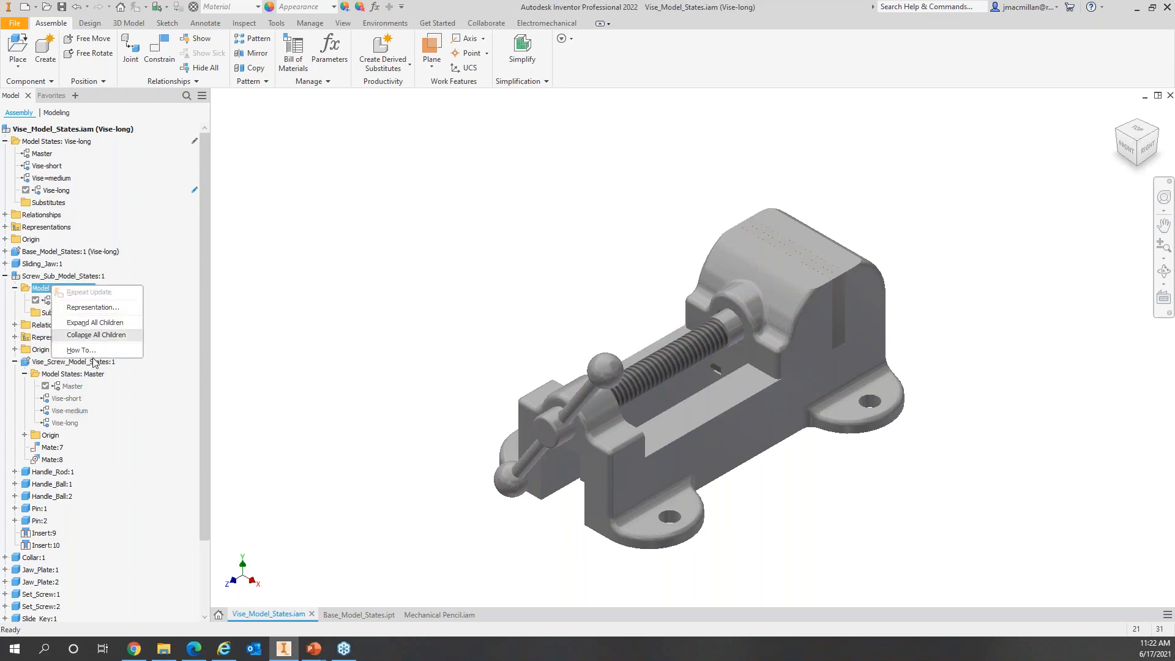
pyautogui.click(334, 347)
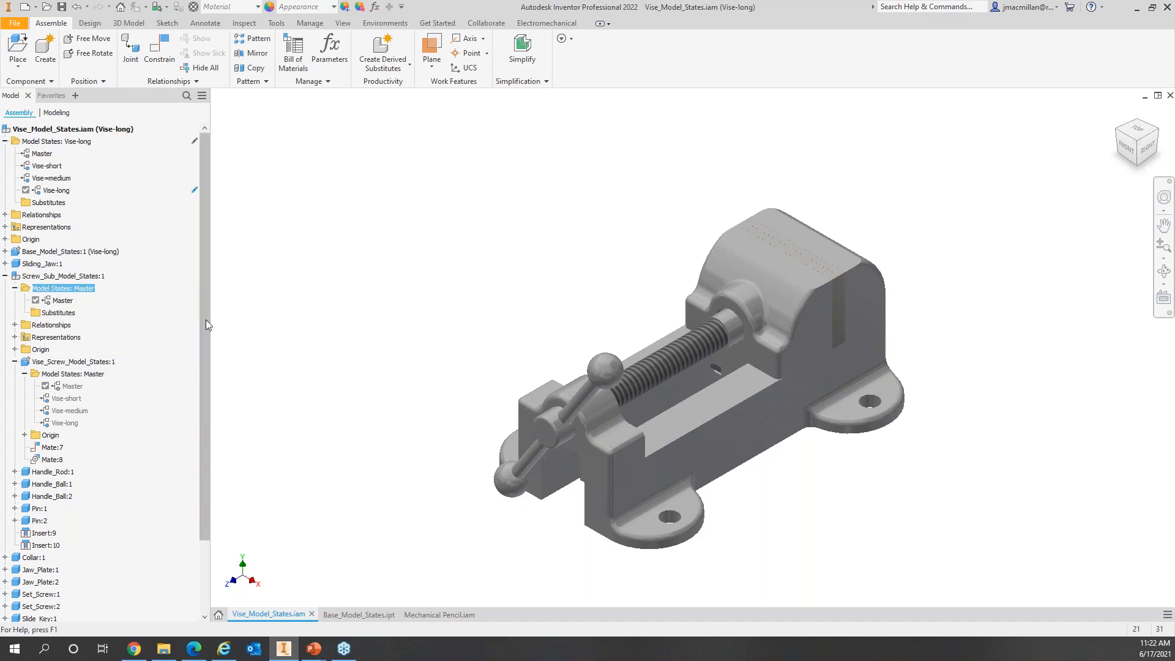
pyautogui.click(56, 279)
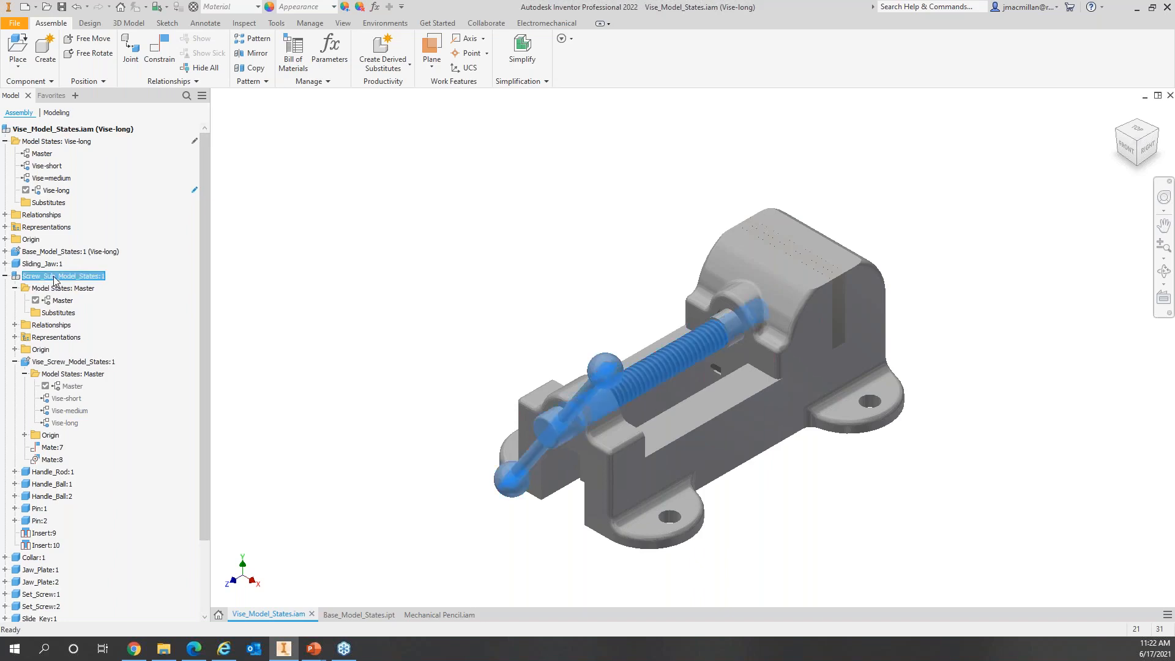
pyautogui.rightClick(56, 278)
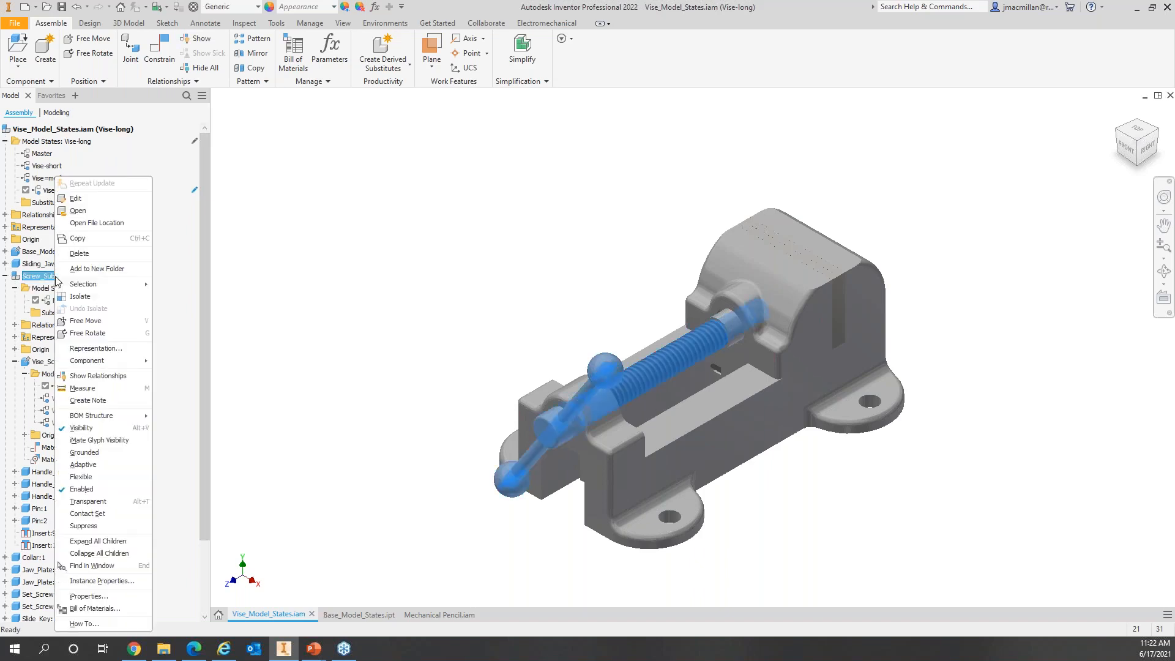
pyautogui.click(93, 210)
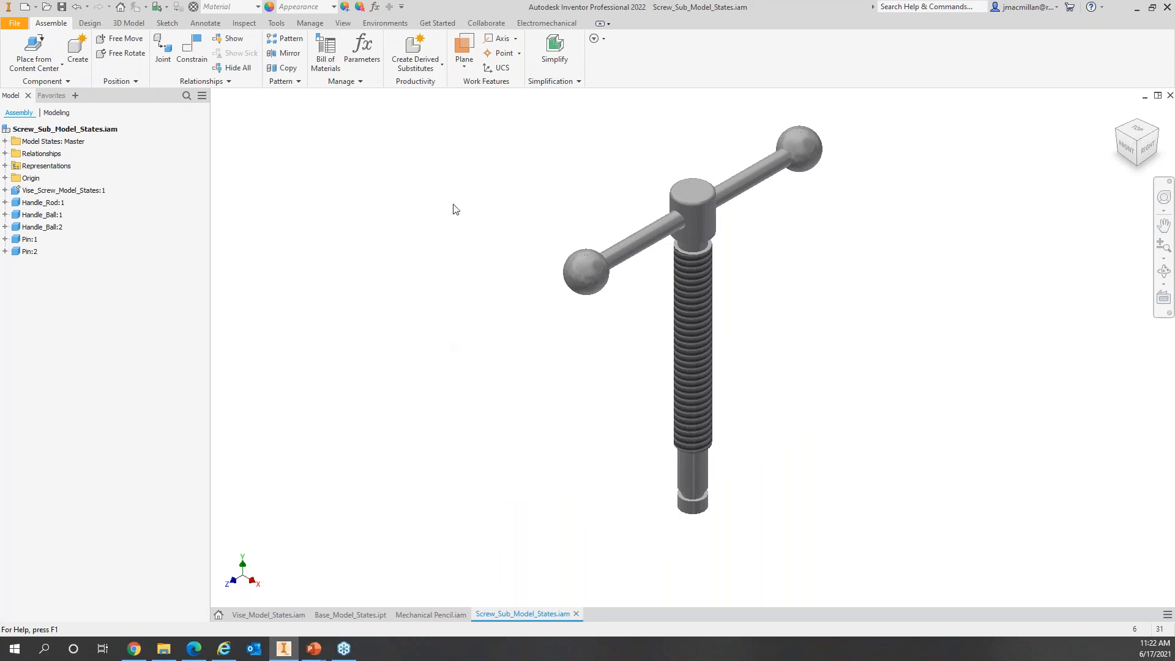
# Step: Add three new model states to the screw subassembly's Model States folder
pyautogui.click(5, 141)
pyautogui.rightClick(57, 141)
pyautogui.click(61, 151)
pyautogui.rightClick(67, 142)
pyautogui.click(92, 157)
pyautogui.rightClick(79, 145)
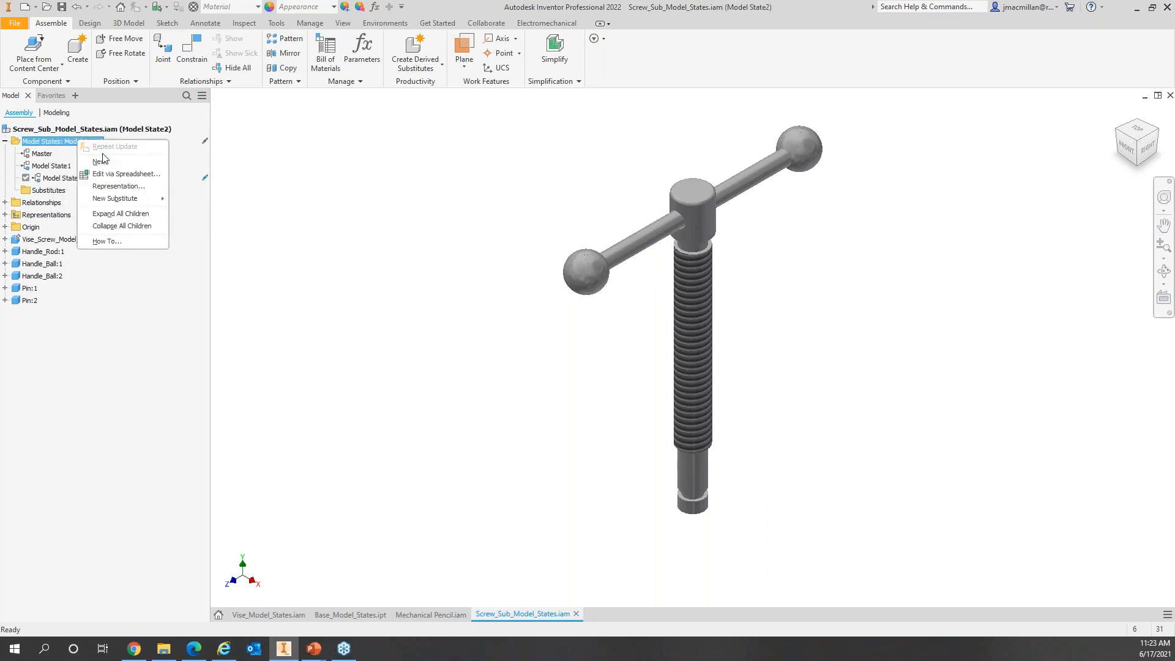
pyautogui.click(93, 157)
# Step: Rename Model State1 to Vise-short and Model State2 to Vise-medium
pyautogui.click(63, 167)
pyautogui.doubleClick(63, 167)
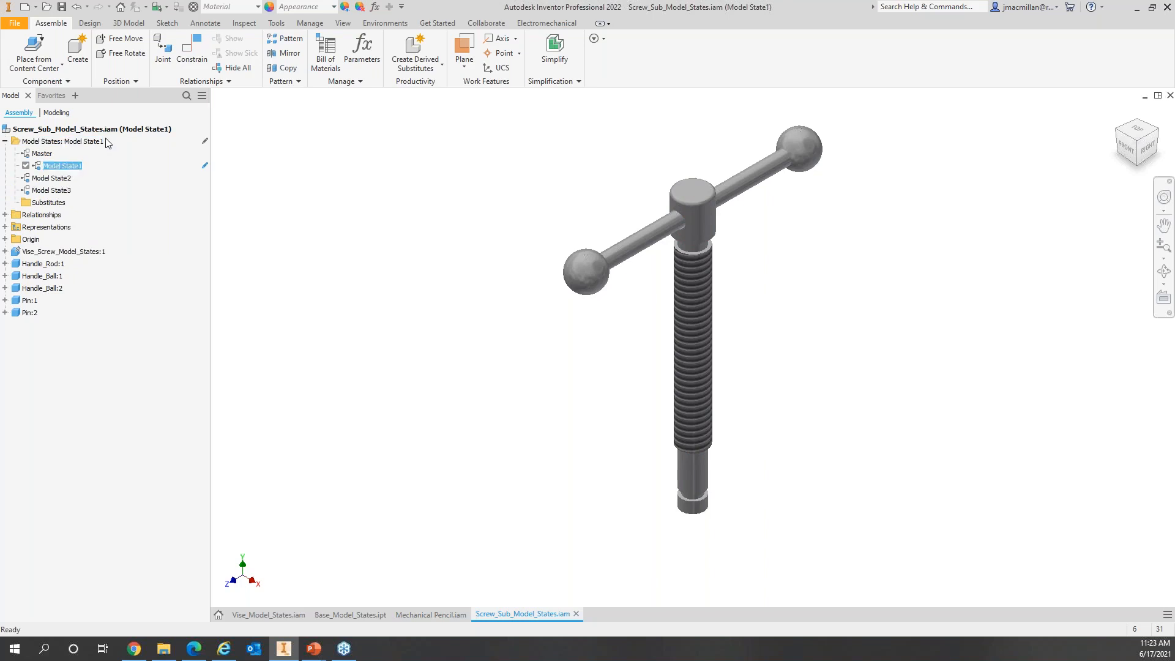
pyautogui.click(73, 164)
pyautogui.write('Vise-short')
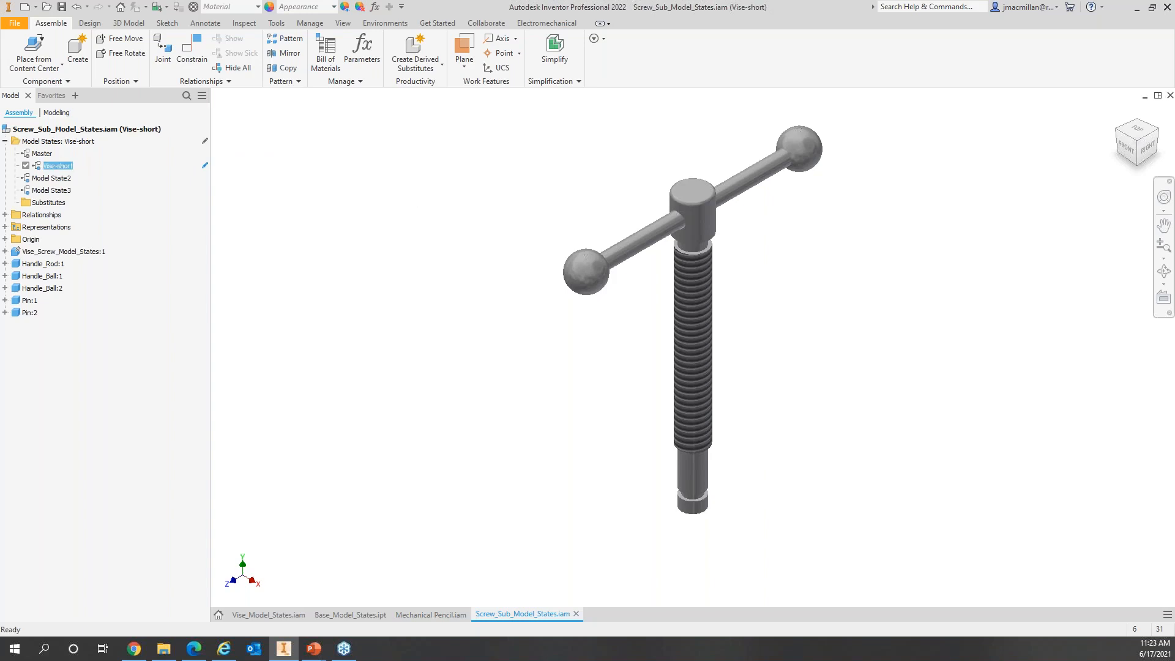
pyautogui.click(55, 178)
pyautogui.doubleClick(60, 178)
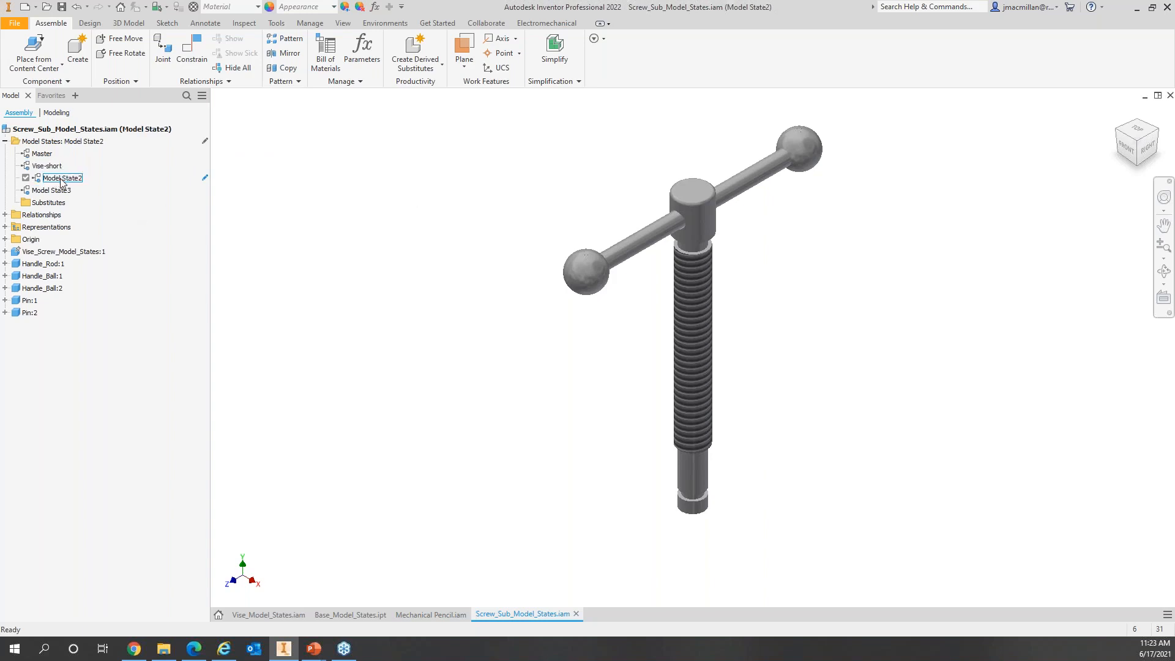
pyautogui.click(69, 179)
pyautogui.click(68, 178)
pyautogui.write('Vise-medium')
pyautogui.press('Return')
# Step: Rename Model State3 to Vise-long and make Vise-short the active state
pyautogui.click(52, 190)
pyautogui.click(62, 194)
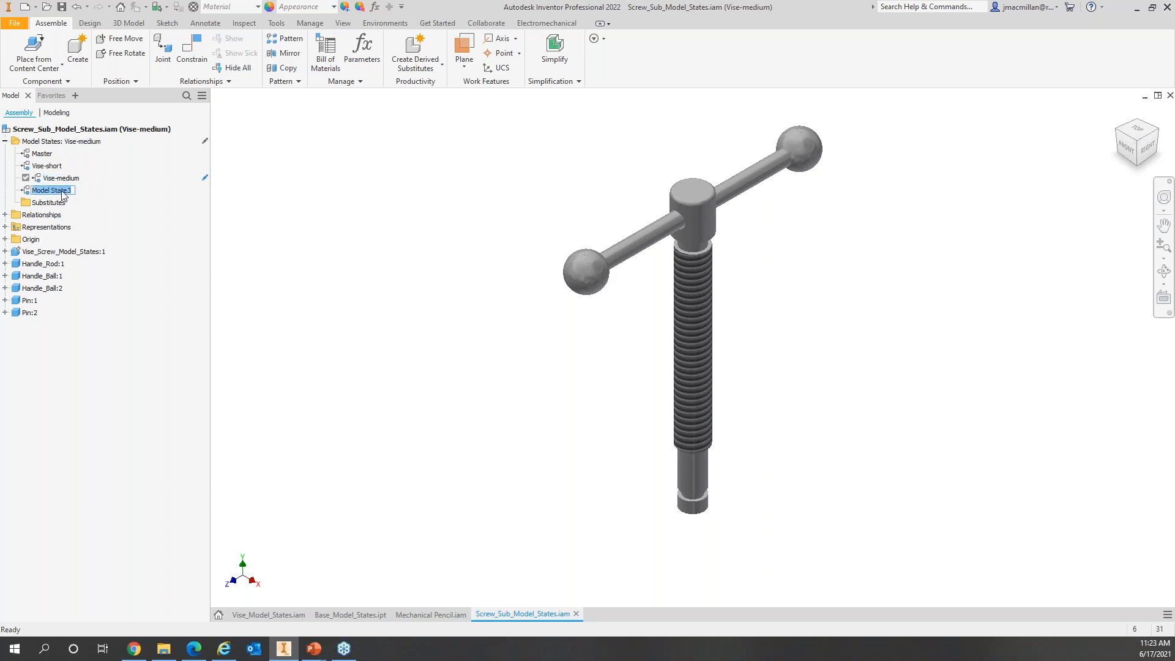
pyautogui.write('Vise-long')
pyautogui.press('Return')
pyautogui.click(49, 167)
pyautogui.doubleClick(49, 166)
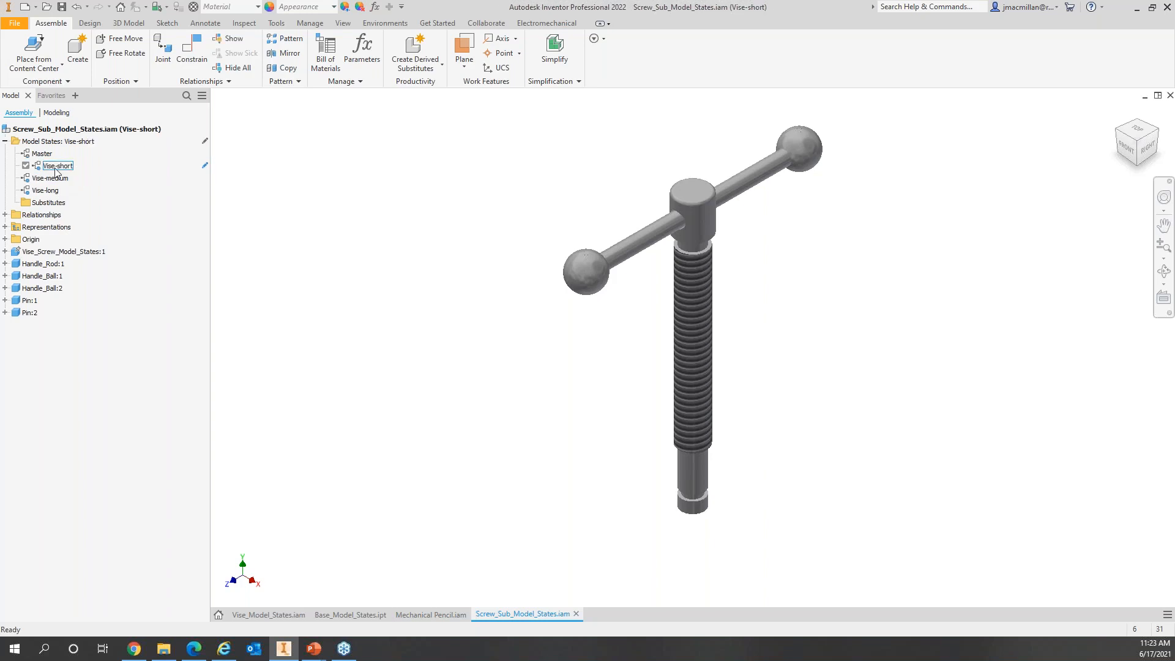
# Step: Show Vise_Screw_Model_States:1's model states and open the Assemble tab's Productivity dropdown
pyautogui.click(5, 250)
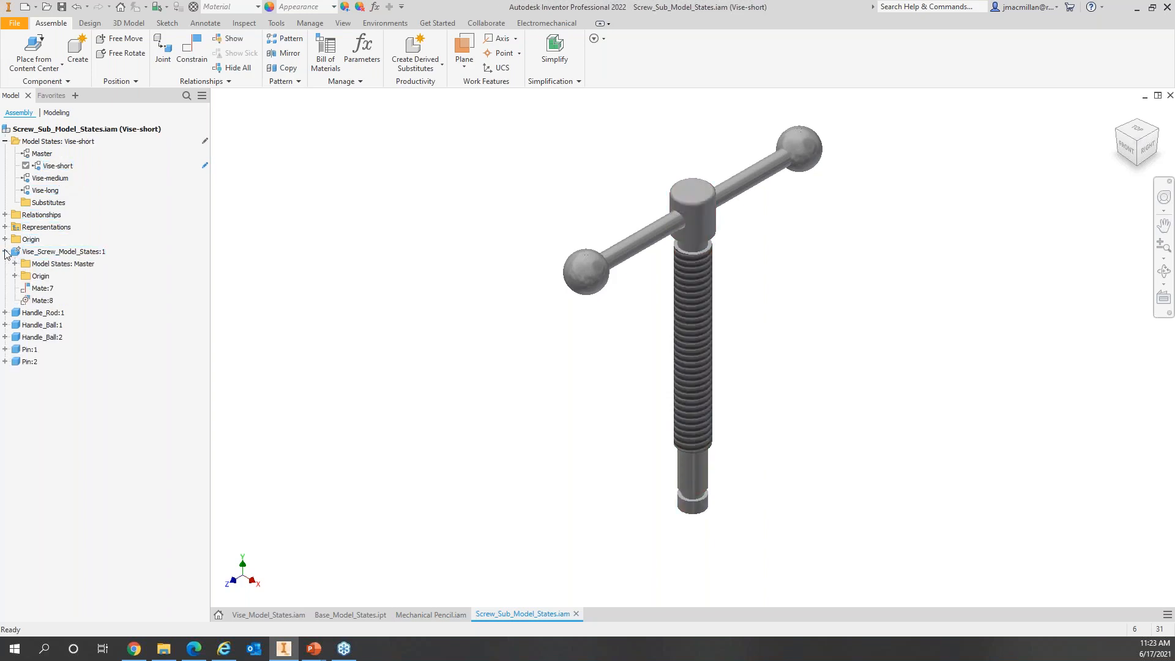
pyautogui.click(15, 263)
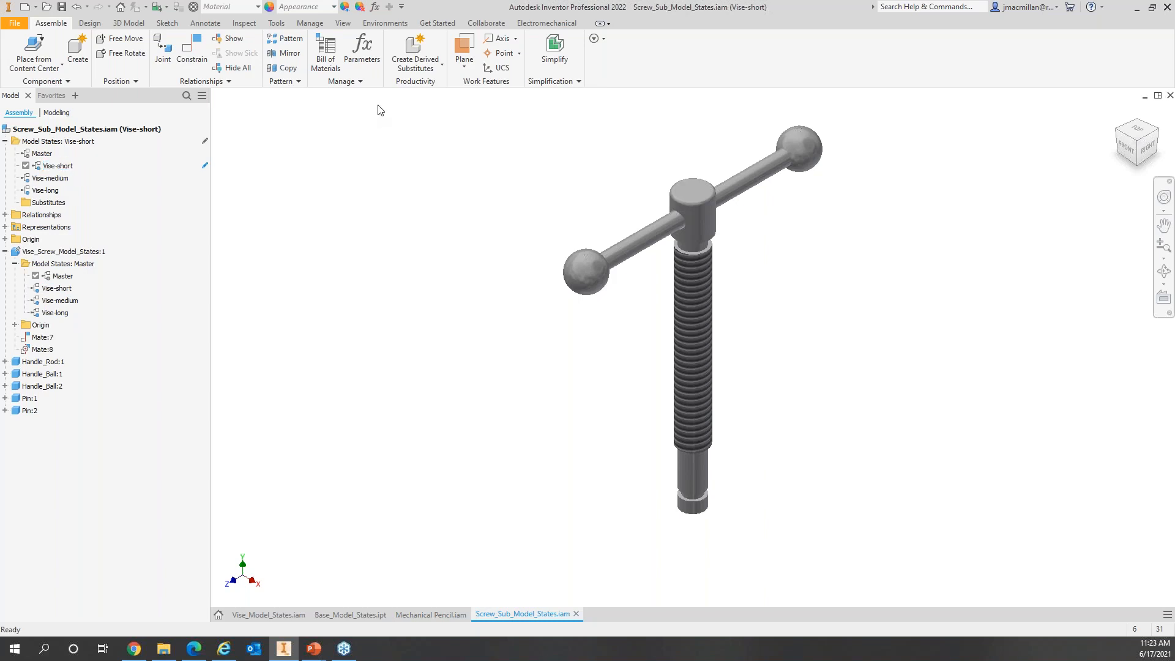
pyautogui.click(441, 65)
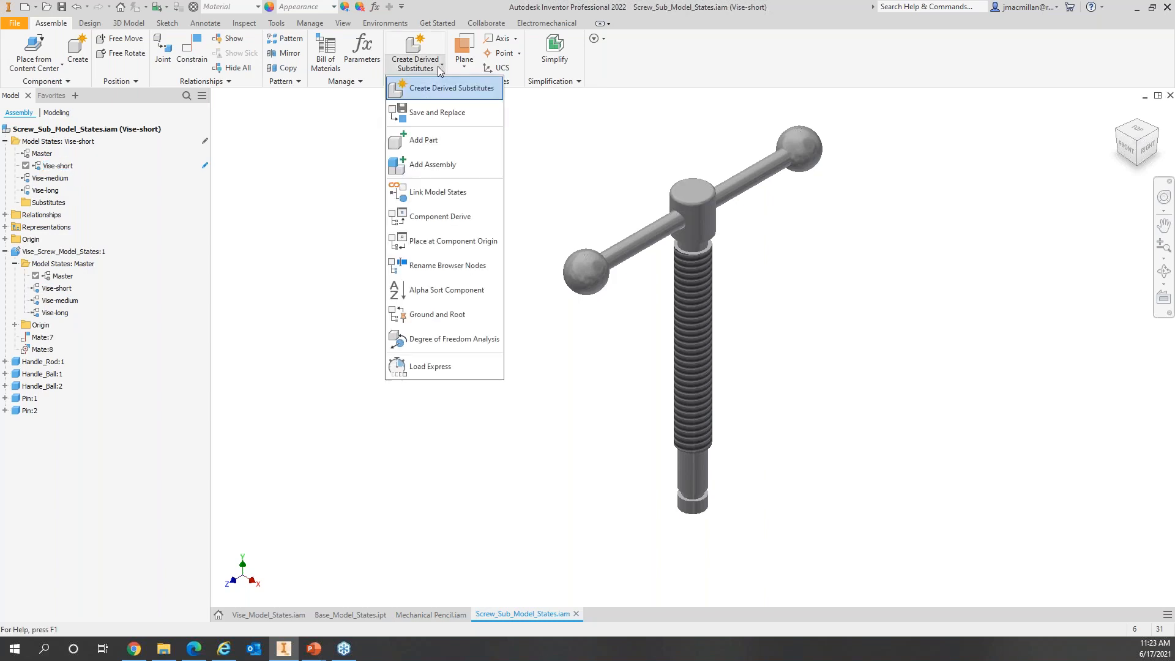
# Step: Link the screw part's Vise-short state to the subassembly's Vise-short state and save
pyautogui.click(456, 192)
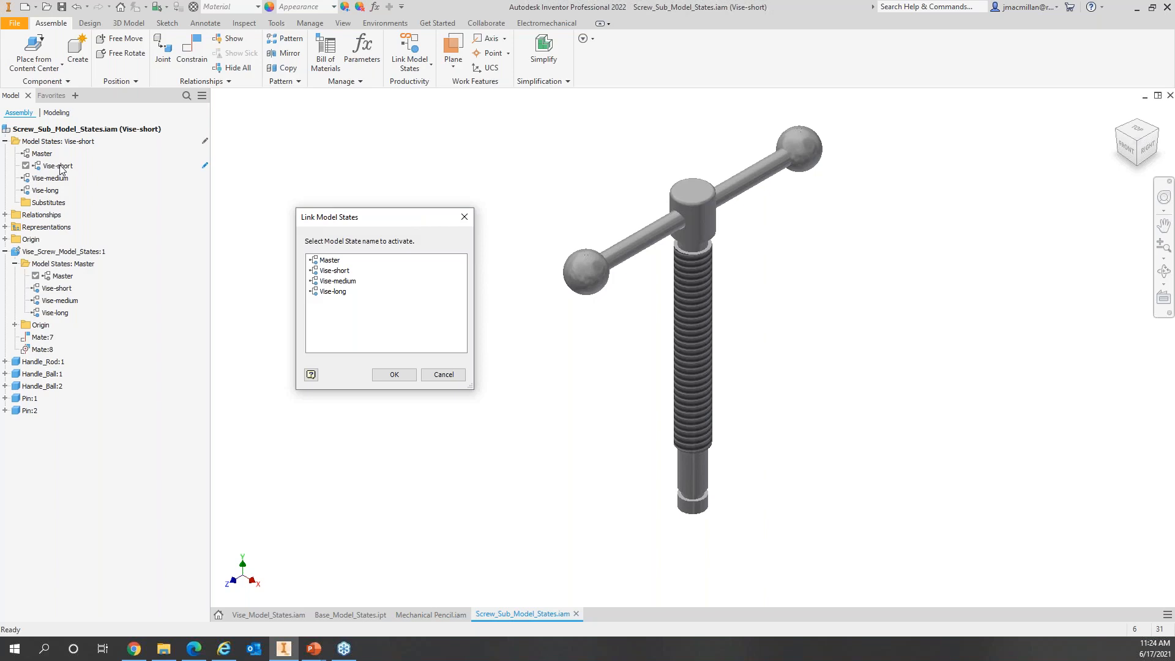
pyautogui.click(344, 273)
pyautogui.click(395, 374)
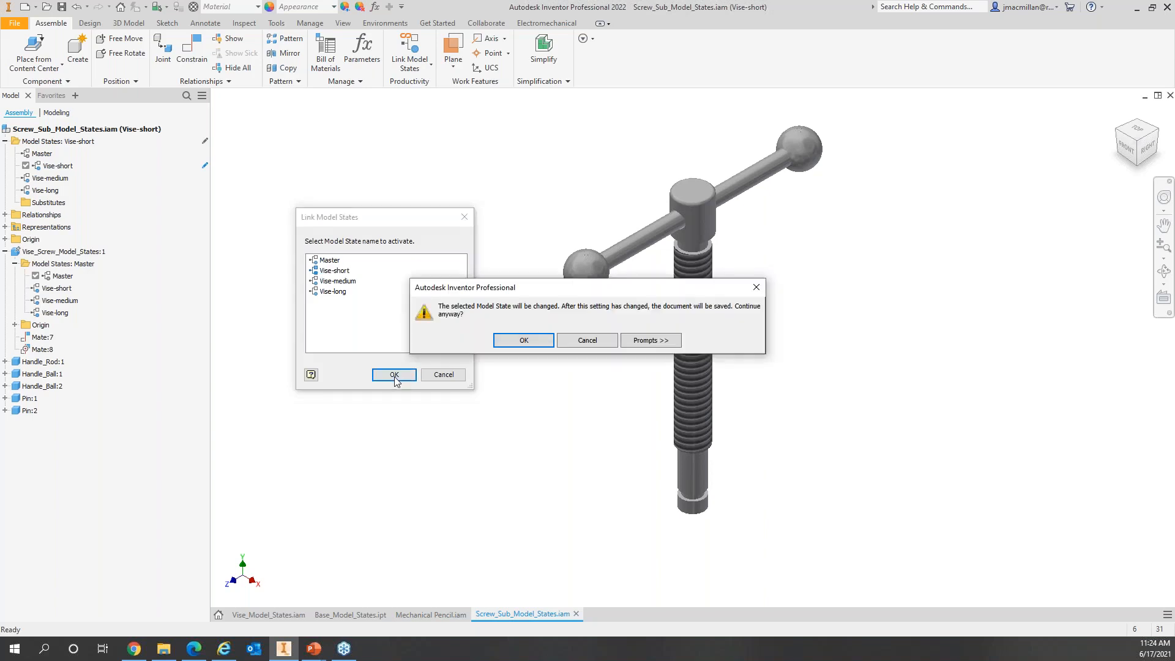
pyautogui.click(531, 340)
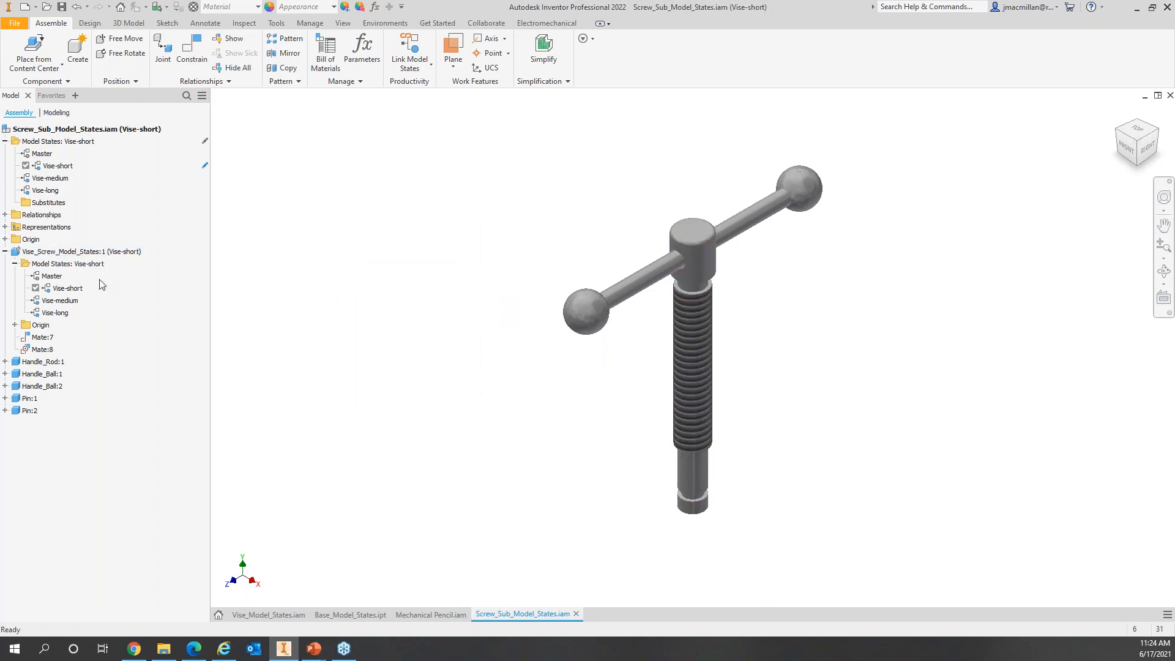
# Step: Activate Vise-medium and link the screw part's Vise-medium state to it
pyautogui.doubleClick(51, 178)
pyautogui.click(407, 46)
pyautogui.click(338, 281)
pyautogui.click(399, 375)
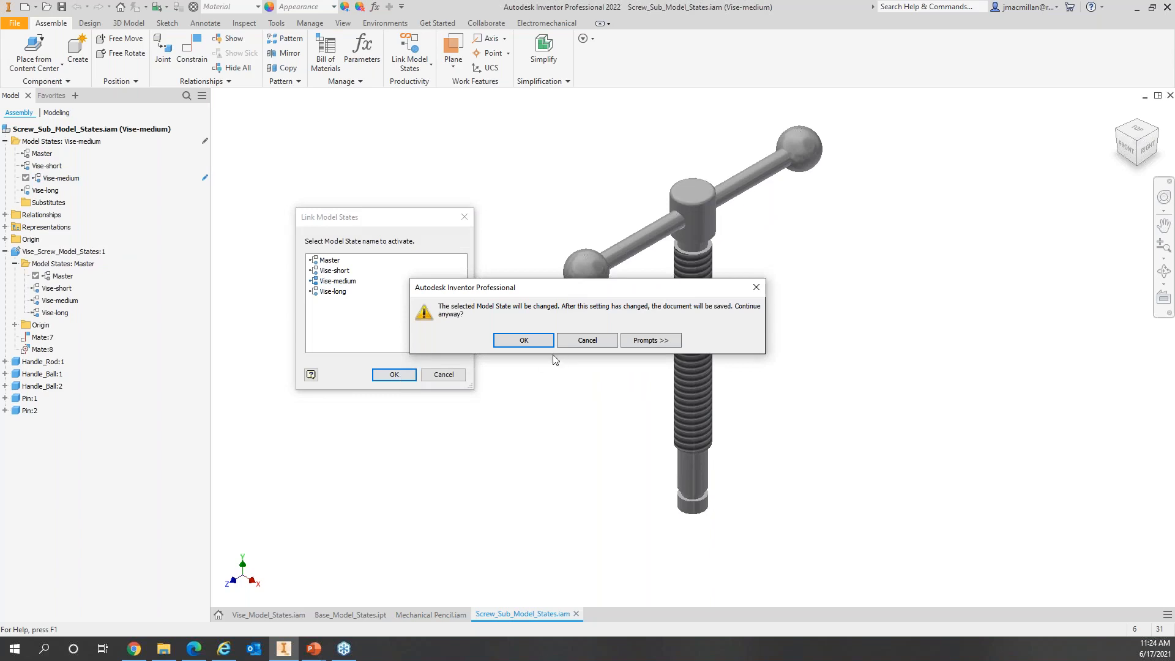
pyautogui.click(529, 341)
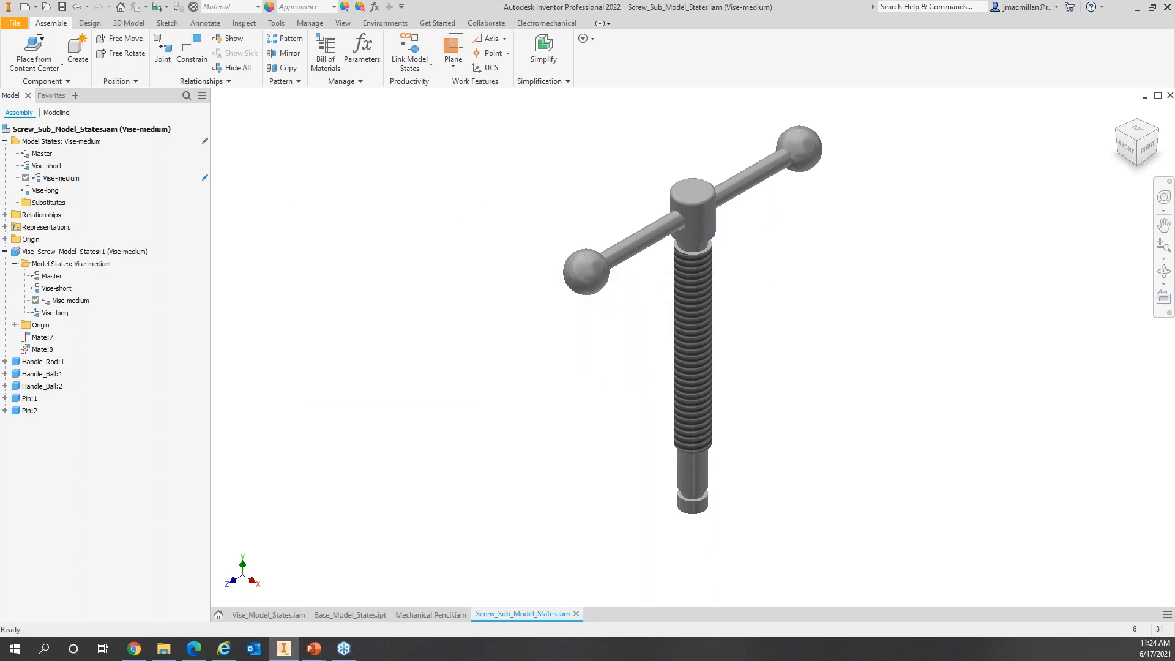
# Step: Activate Vise-long, link the screw part's Vise-long state, then reactivate Master
pyautogui.doubleClick(43, 190)
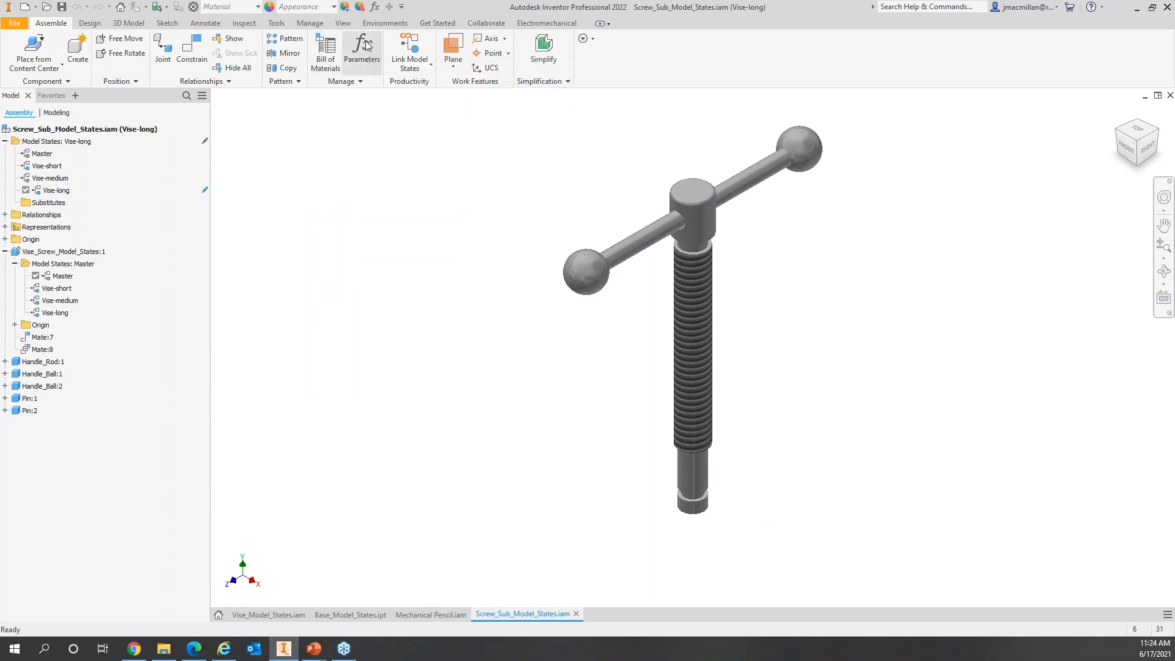
pyautogui.click(411, 58)
pyautogui.click(336, 291)
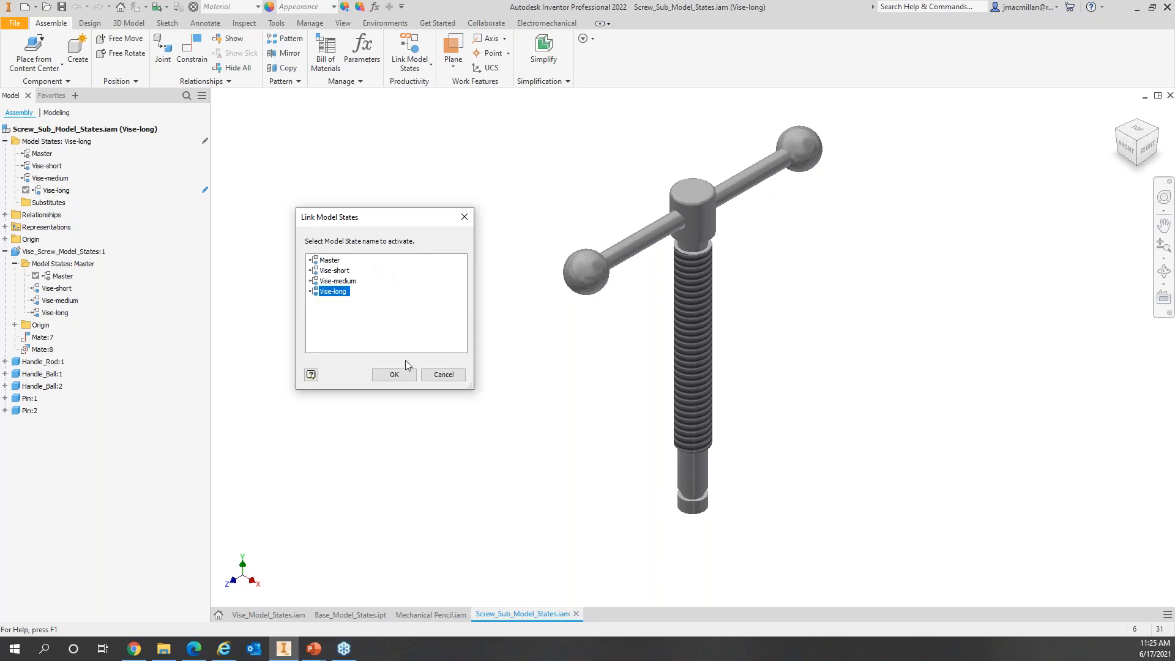
pyautogui.click(394, 374)
pyautogui.click(523, 340)
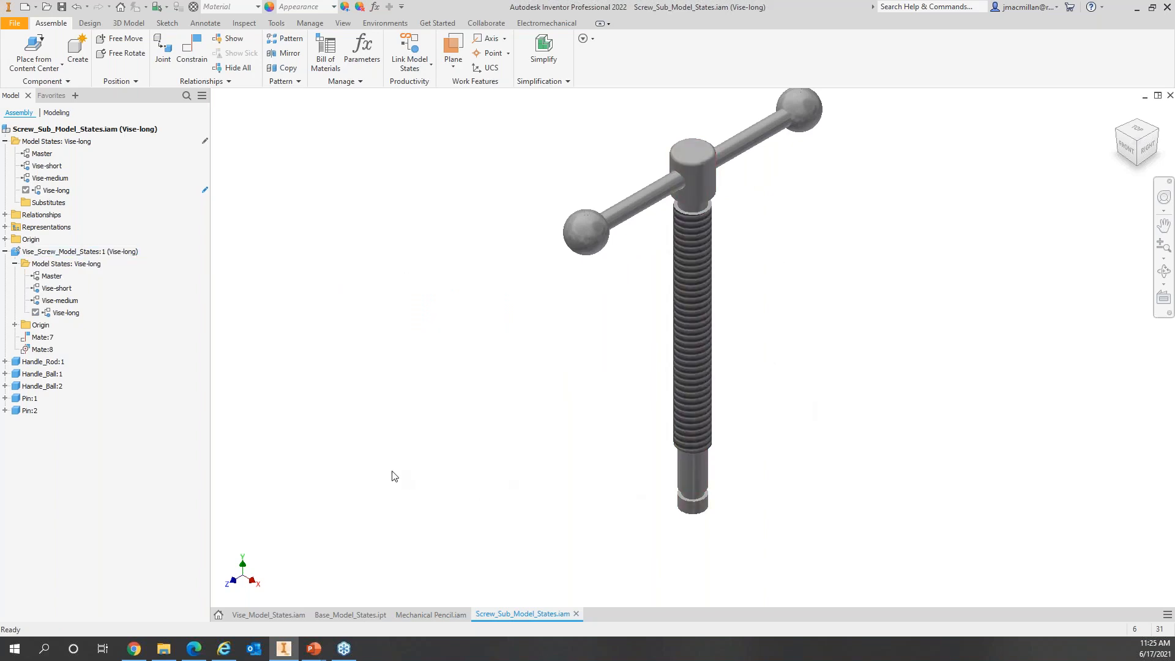
pyautogui.doubleClick(40, 154)
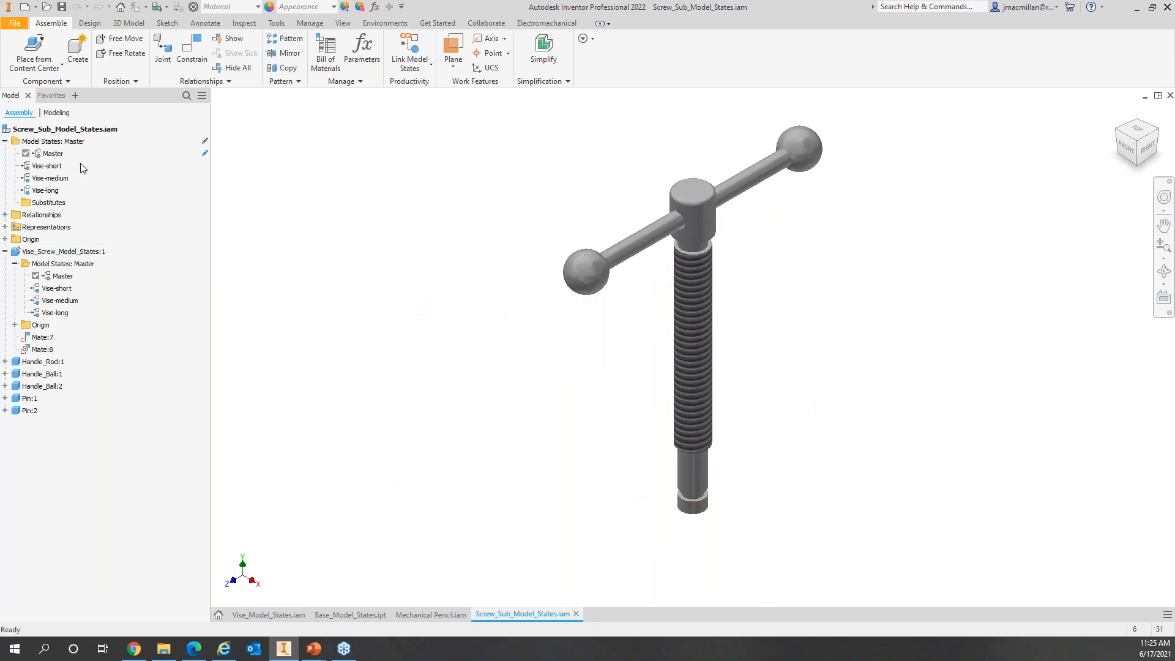
# Step: Save and close the screw subassembly, then link the vise's Vise-short state to its Vise-short
pyautogui.click(62, 7)
pyautogui.click(576, 613)
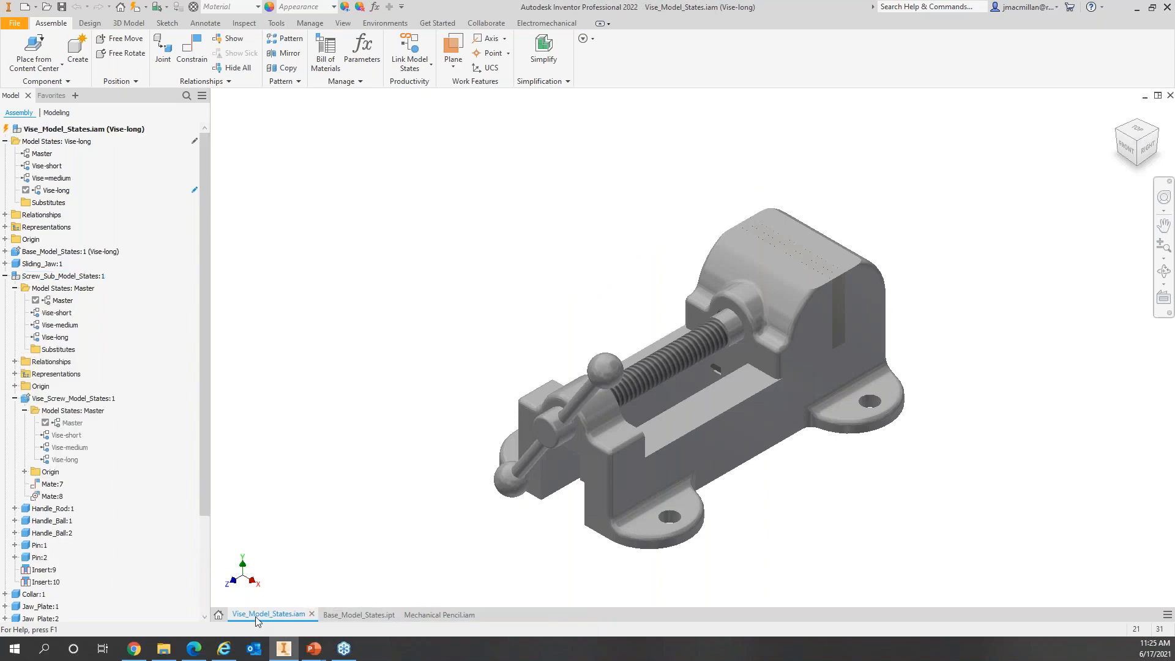
pyautogui.click(49, 167)
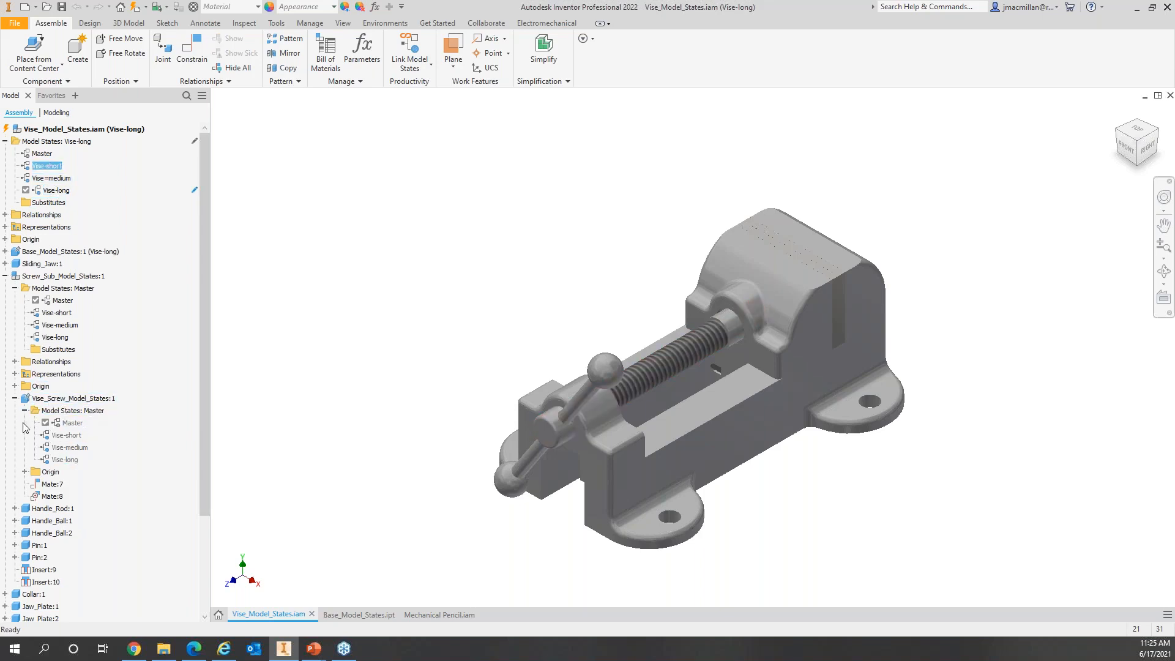
pyautogui.click(52, 167)
pyautogui.doubleClick(55, 166)
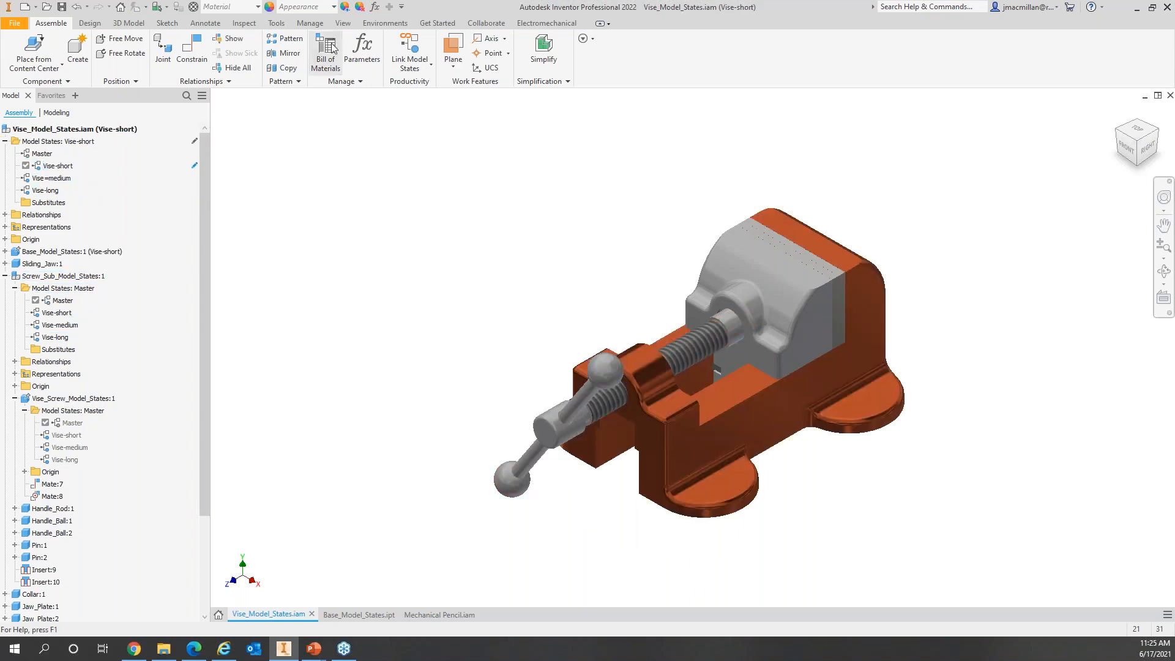
pyautogui.click(409, 49)
pyautogui.click(340, 280)
pyautogui.click(394, 373)
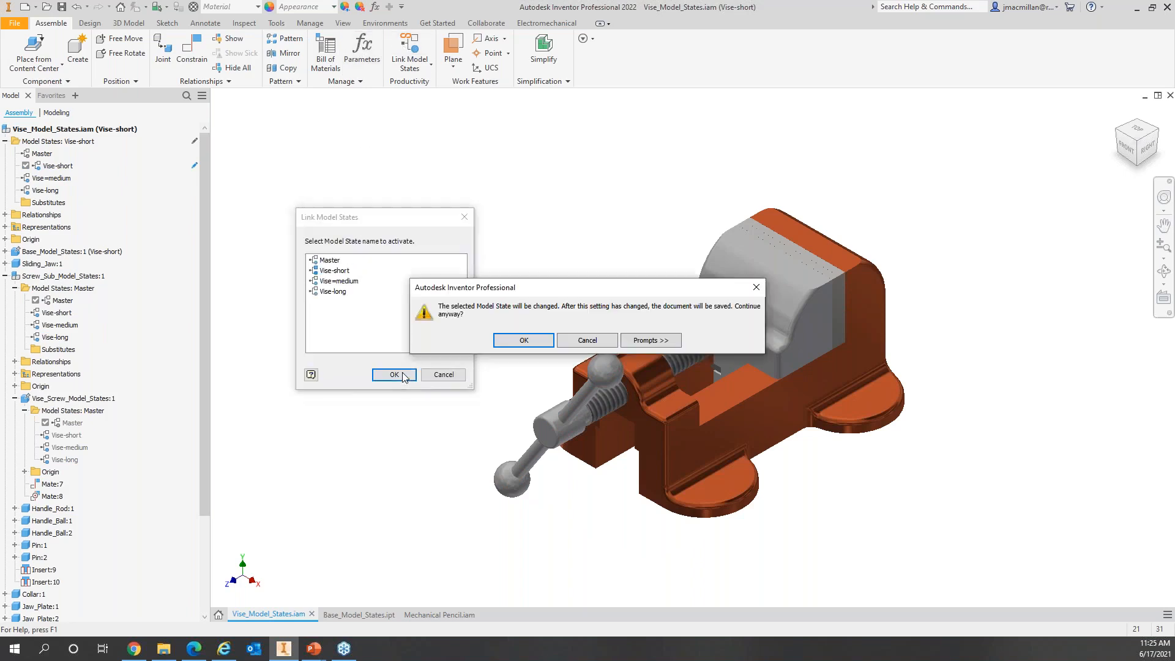
pyautogui.click(508, 342)
# Step: Activate the vise's Vise=medium state and link it to the subassembly's matching state
pyautogui.doubleClick(52, 178)
pyautogui.click(409, 46)
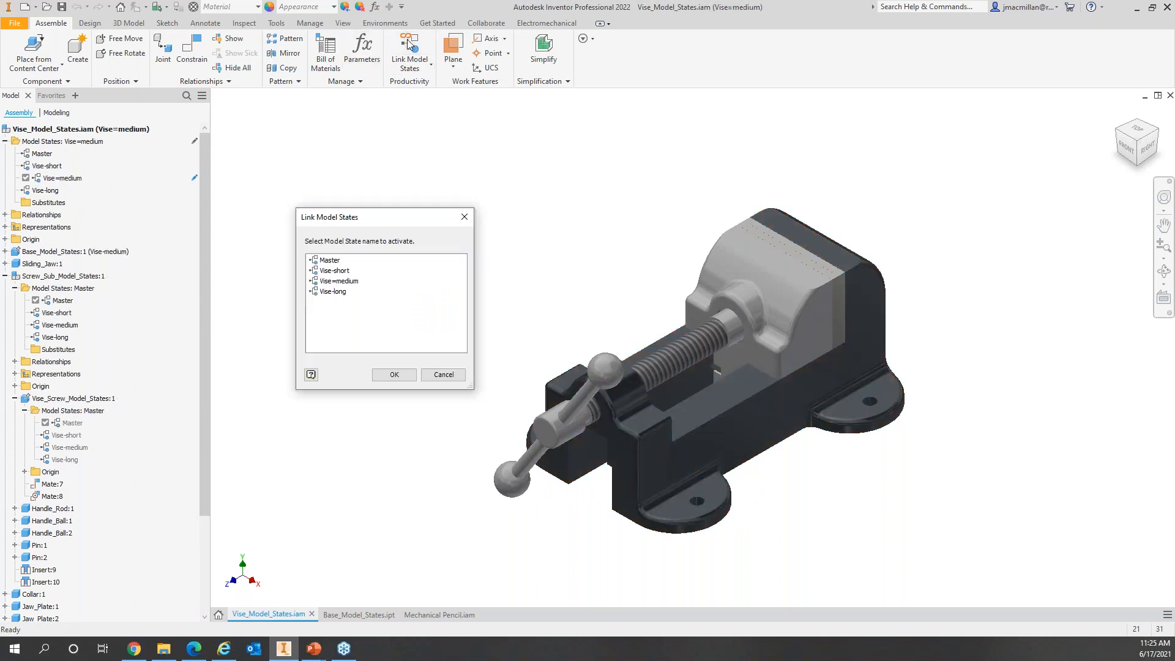
pyautogui.click(344, 282)
pyautogui.click(404, 375)
pyautogui.click(532, 342)
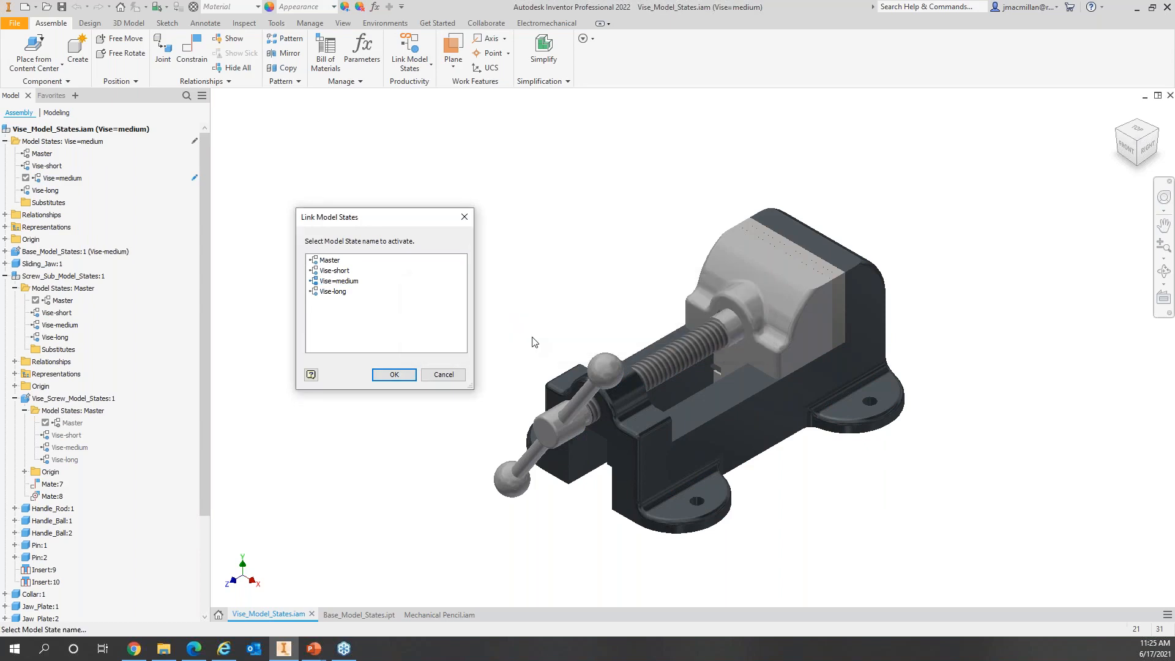
# Step: Activate the vise's Vise-long state and link it to the subassembly's Vise-long state
pyautogui.click(46, 191)
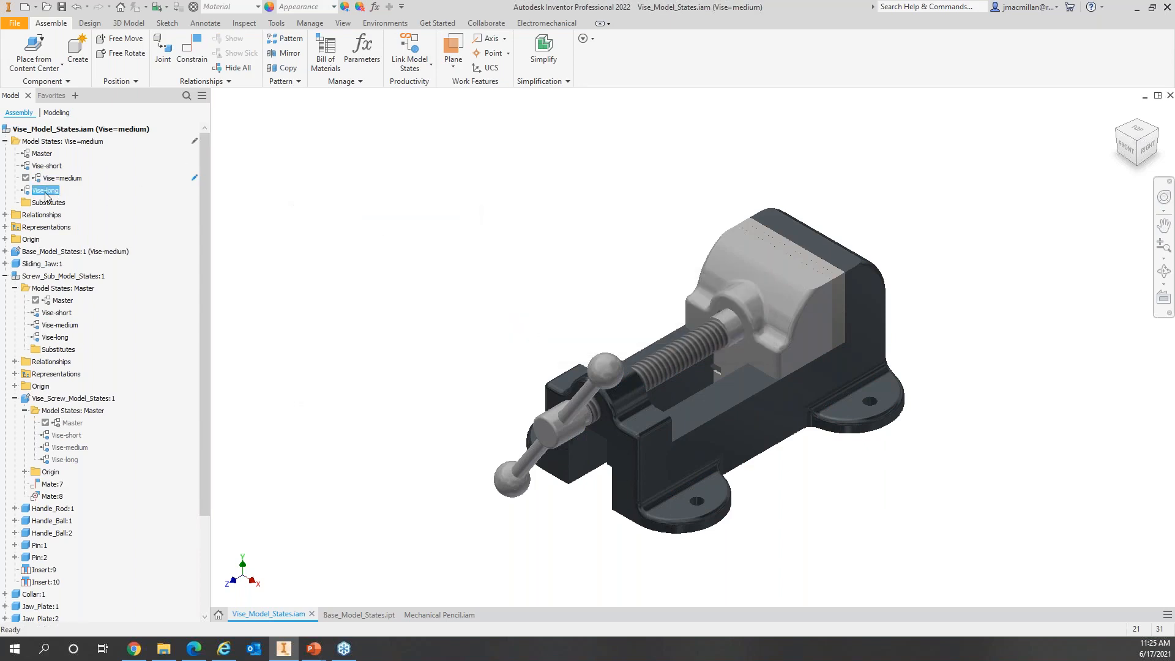
pyautogui.doubleClick(45, 191)
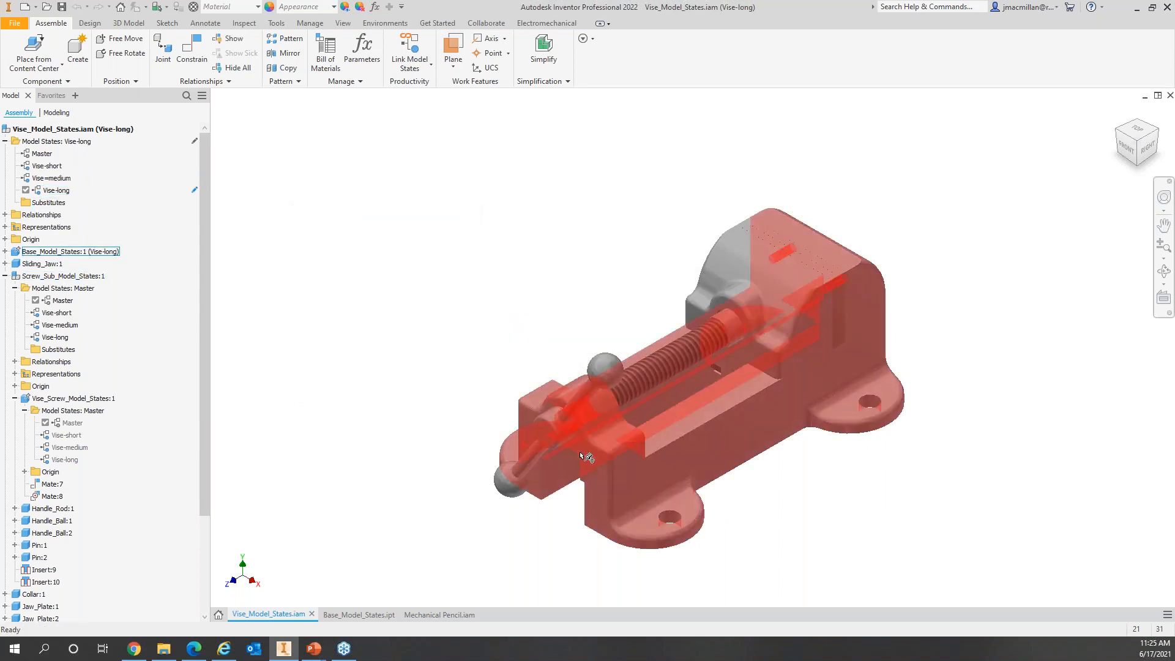
pyautogui.click(416, 54)
pyautogui.click(339, 293)
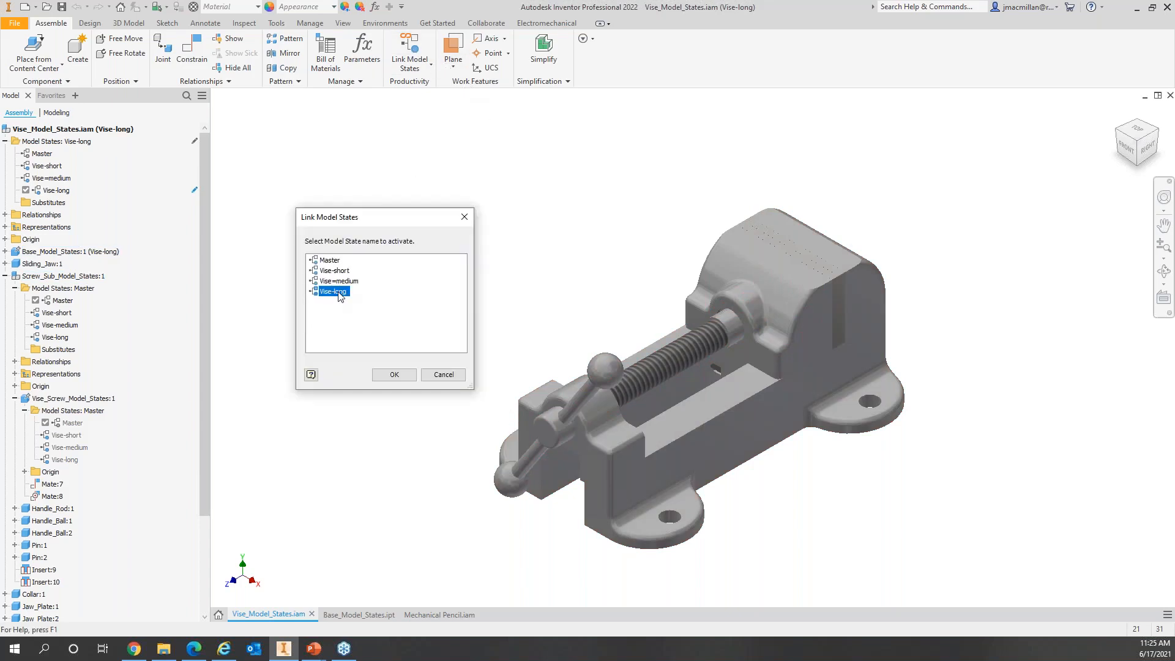
pyautogui.click(397, 375)
pyautogui.click(535, 344)
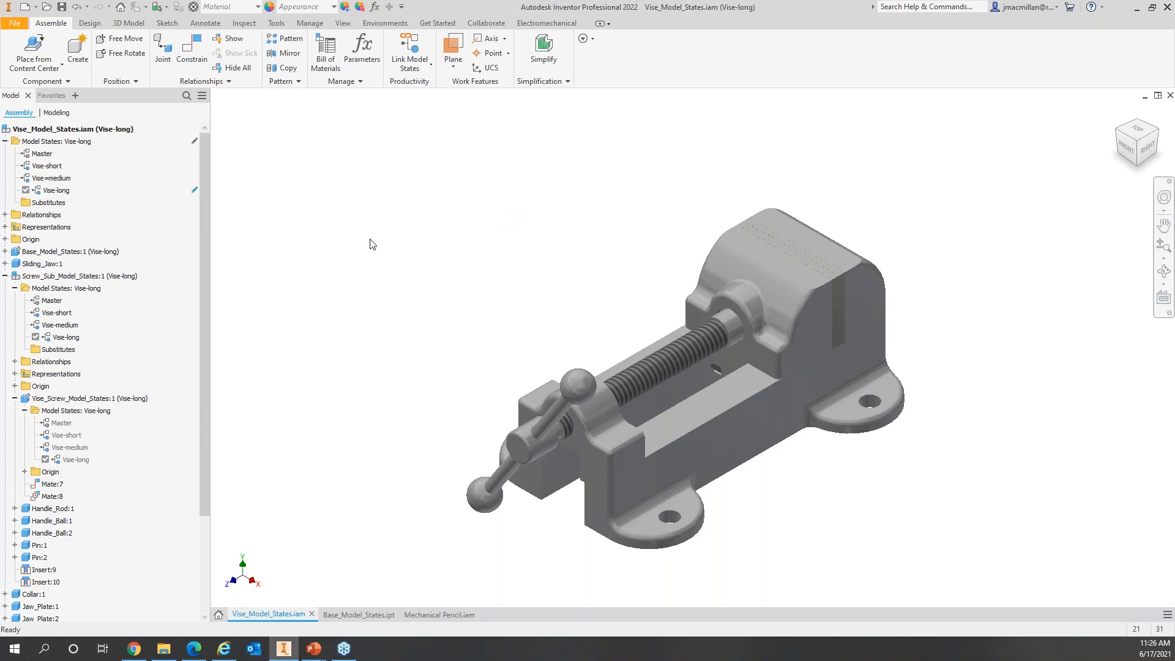
# Step: Collapse the Screw_Sub_Model_States:1 branch in the browser
pyautogui.click(5, 276)
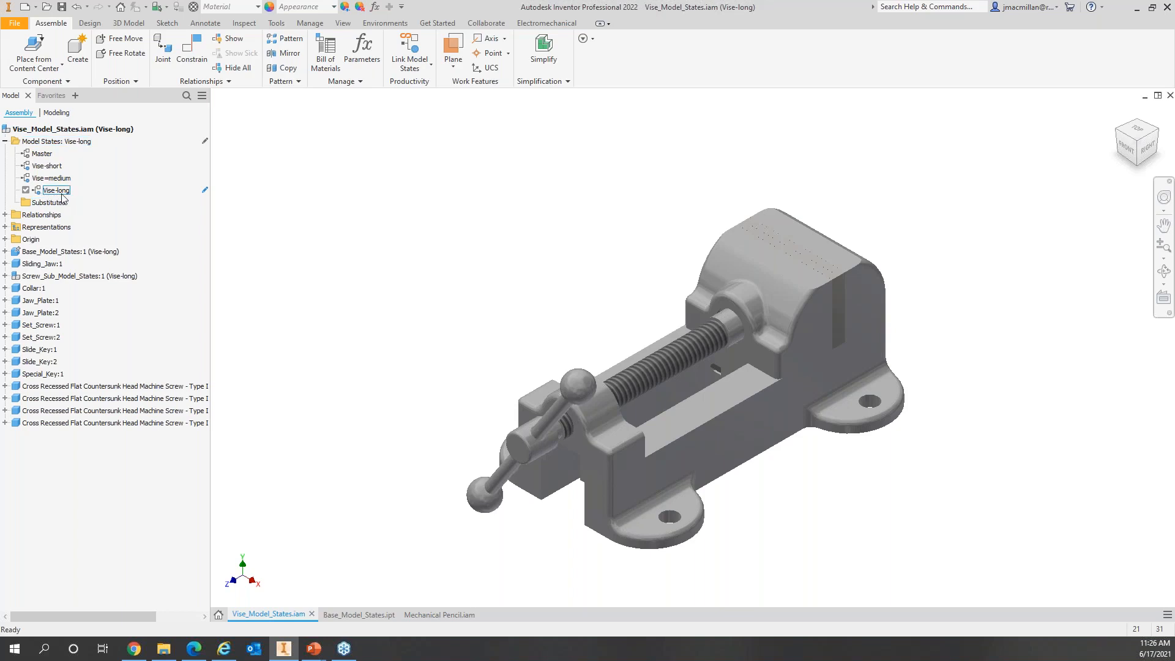
# Step: Activate Master, add a new model state, and rename it 'Screws Suppressed'
pyautogui.click(43, 154)
pyautogui.doubleClick(44, 155)
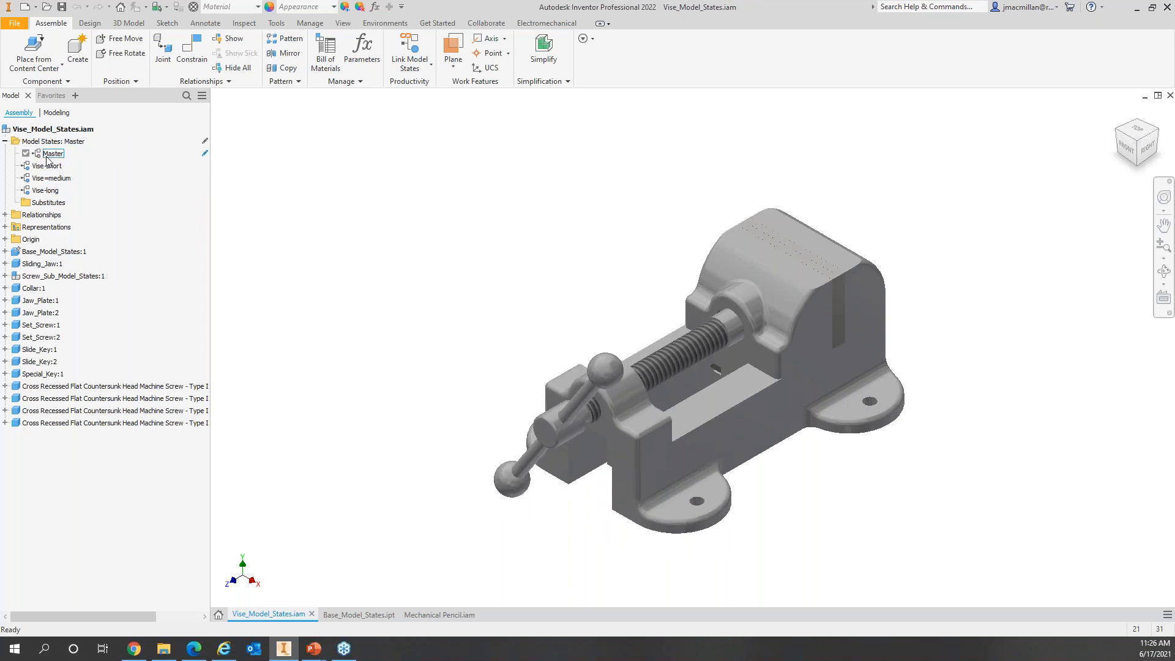
pyautogui.rightClick(61, 142)
pyautogui.click(116, 161)
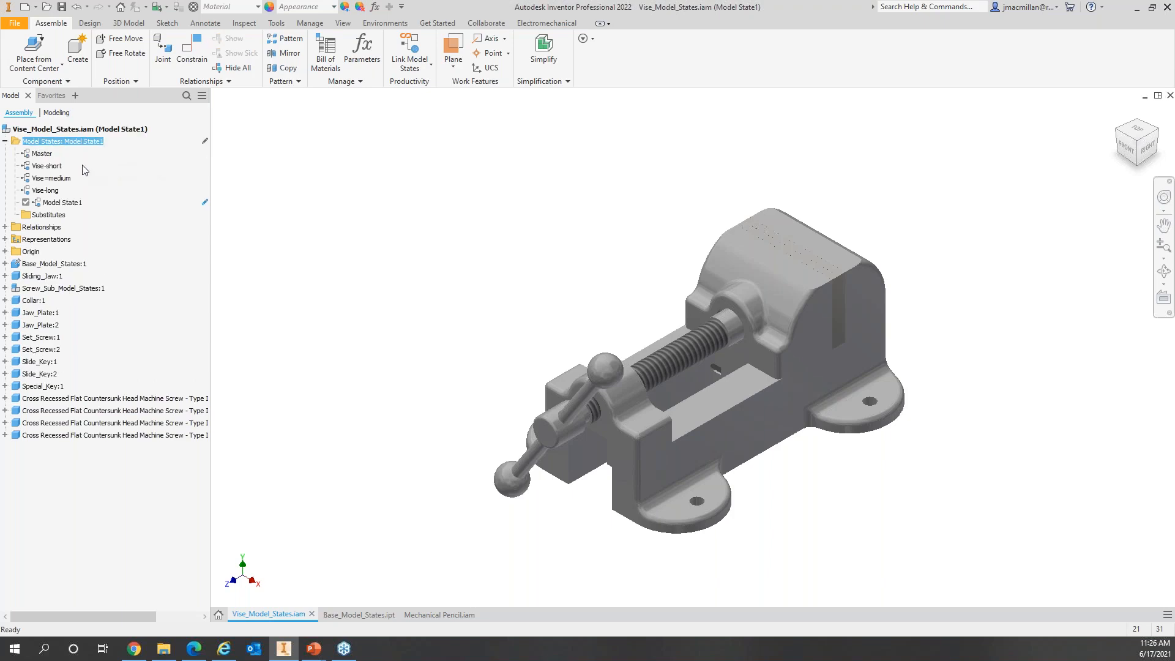
pyautogui.click(63, 203)
pyautogui.click(63, 203)
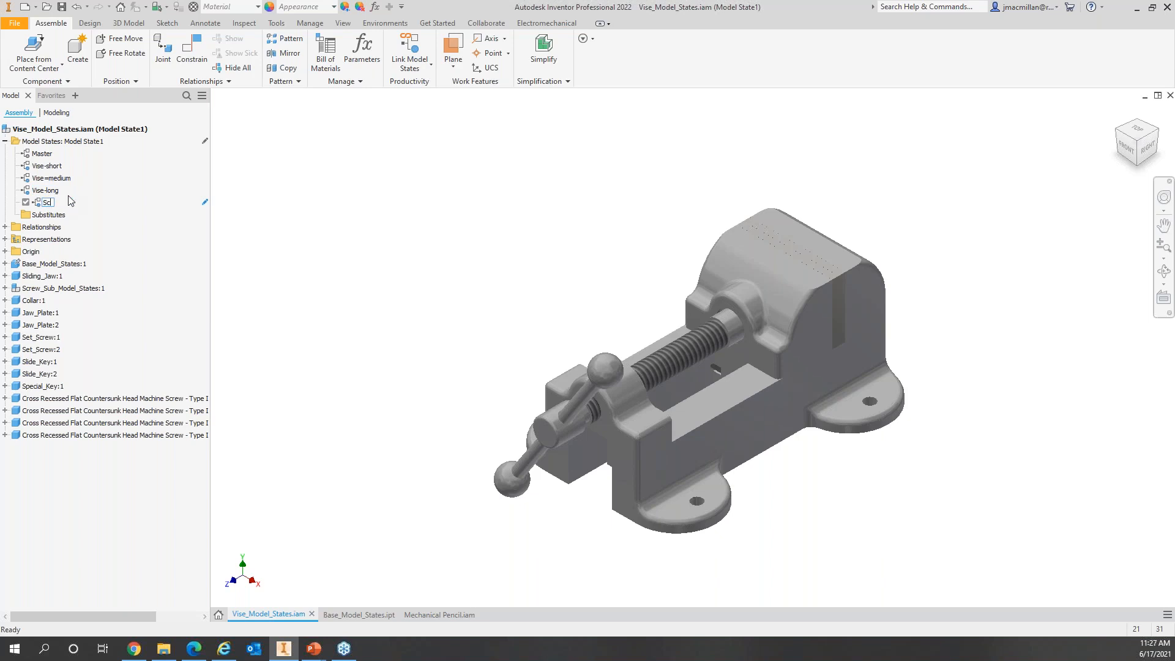
pyautogui.write('Screws Suppressed')
pyautogui.press('Return')
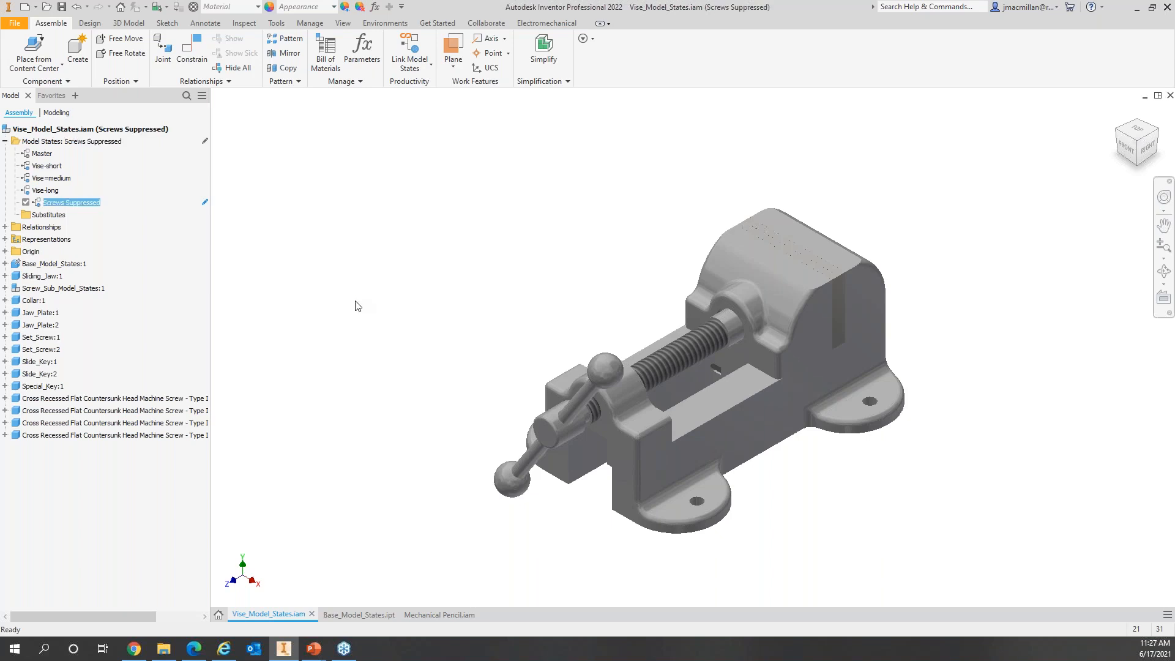
# Step: Suppress the four Cross Recessed countersunk screws plus Set_Screw:1 and Set_Screw:2
pyautogui.click(76, 431)
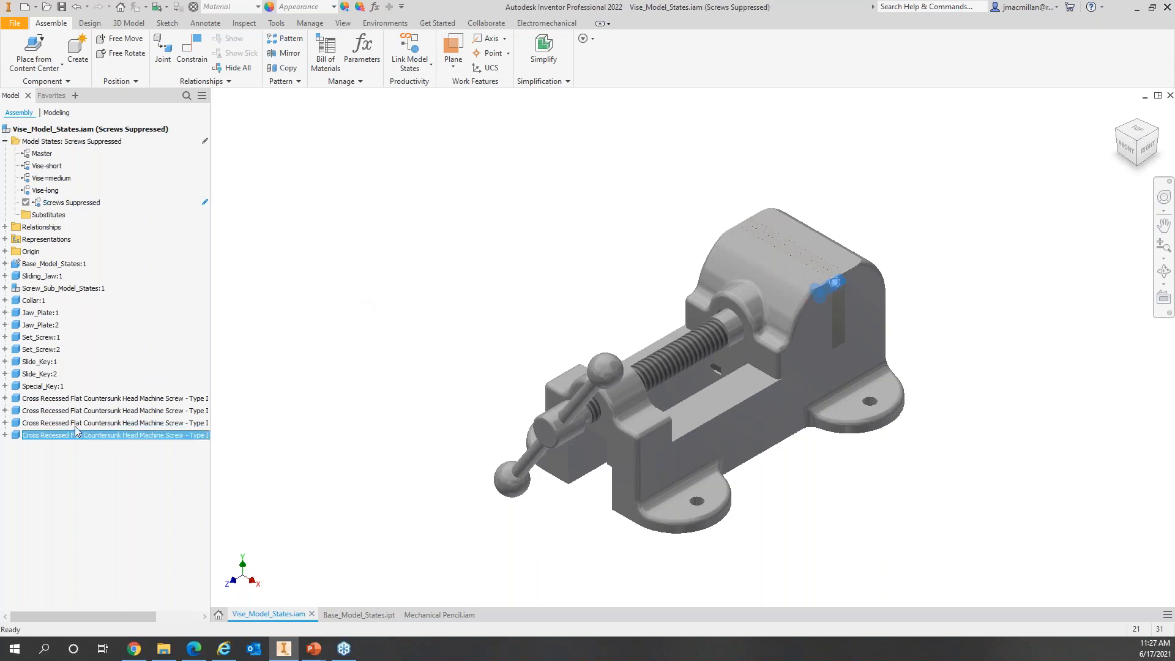
pyautogui.keyDown('ctrl'); pyautogui.click(75, 423); pyautogui.keyUp('ctrl')
pyautogui.keyDown('ctrl'); pyautogui.click(76, 410); pyautogui.keyUp('ctrl')
pyautogui.keyDown('ctrl'); pyautogui.click(78, 399); pyautogui.keyUp('ctrl')
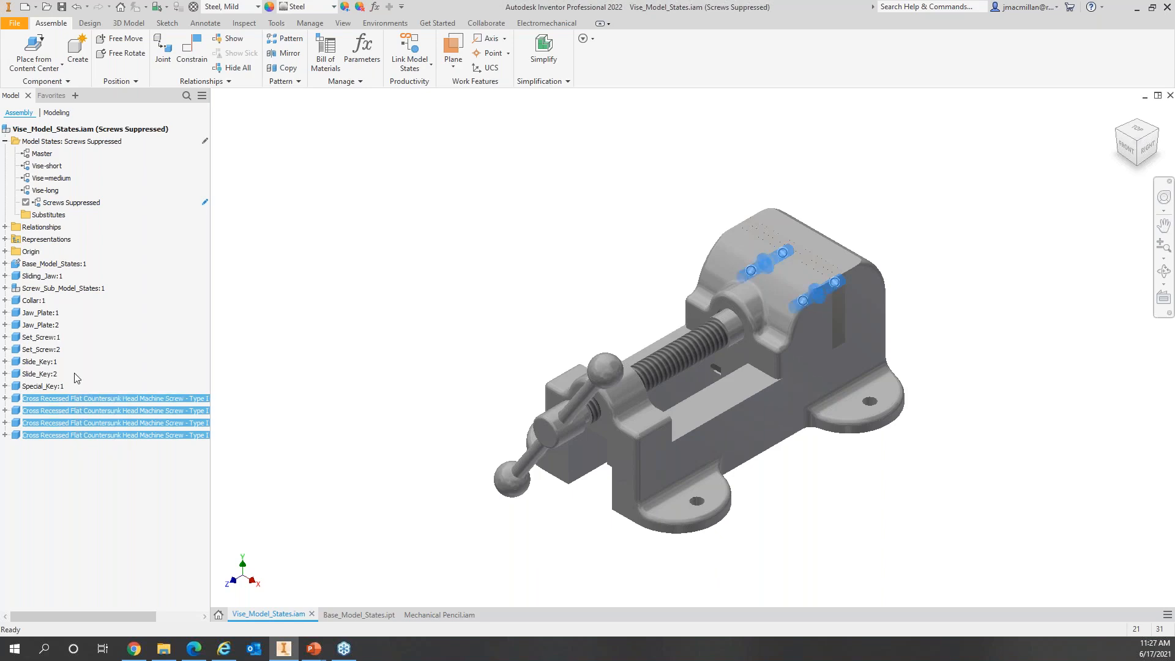
pyautogui.keyDown('ctrl'); pyautogui.click(40, 348); pyautogui.keyUp('ctrl')
pyautogui.keyDown('ctrl'); pyautogui.click(42, 340); pyautogui.keyUp('ctrl')
pyautogui.rightClick(42, 340)
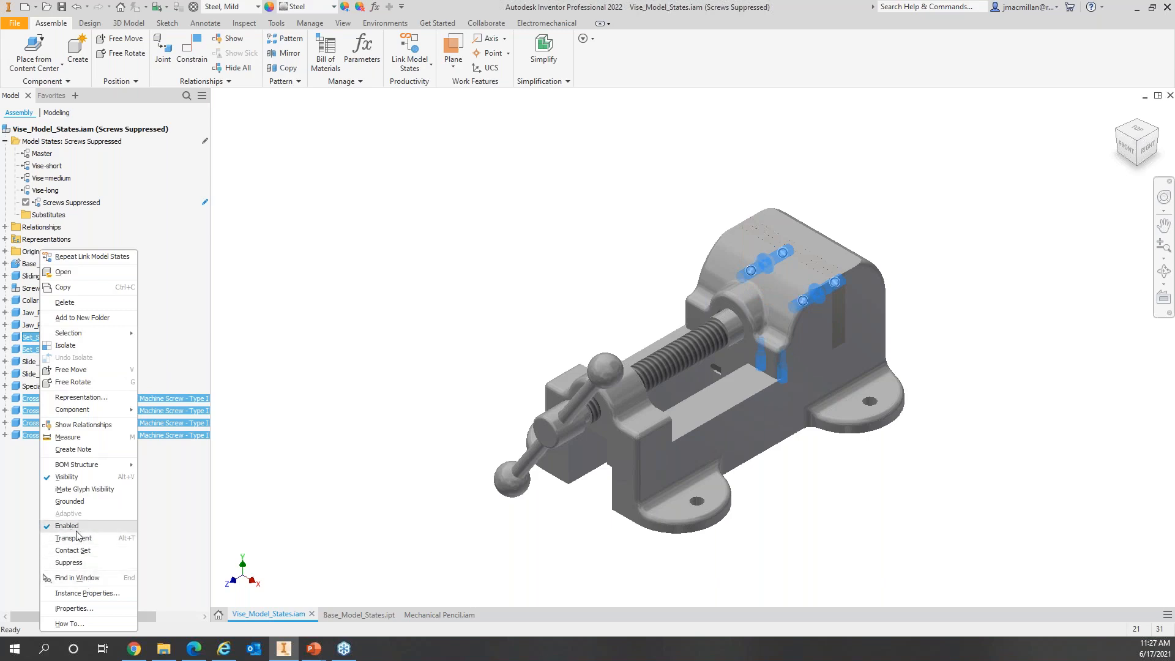
pyautogui.click(68, 562)
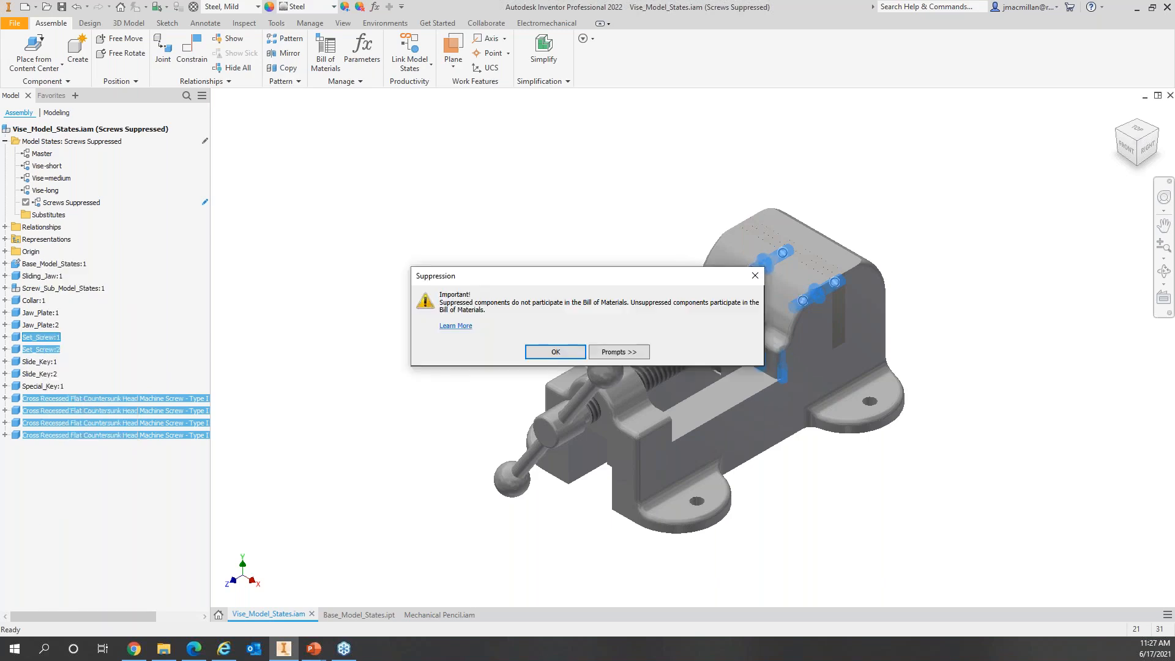
pyautogui.click(541, 353)
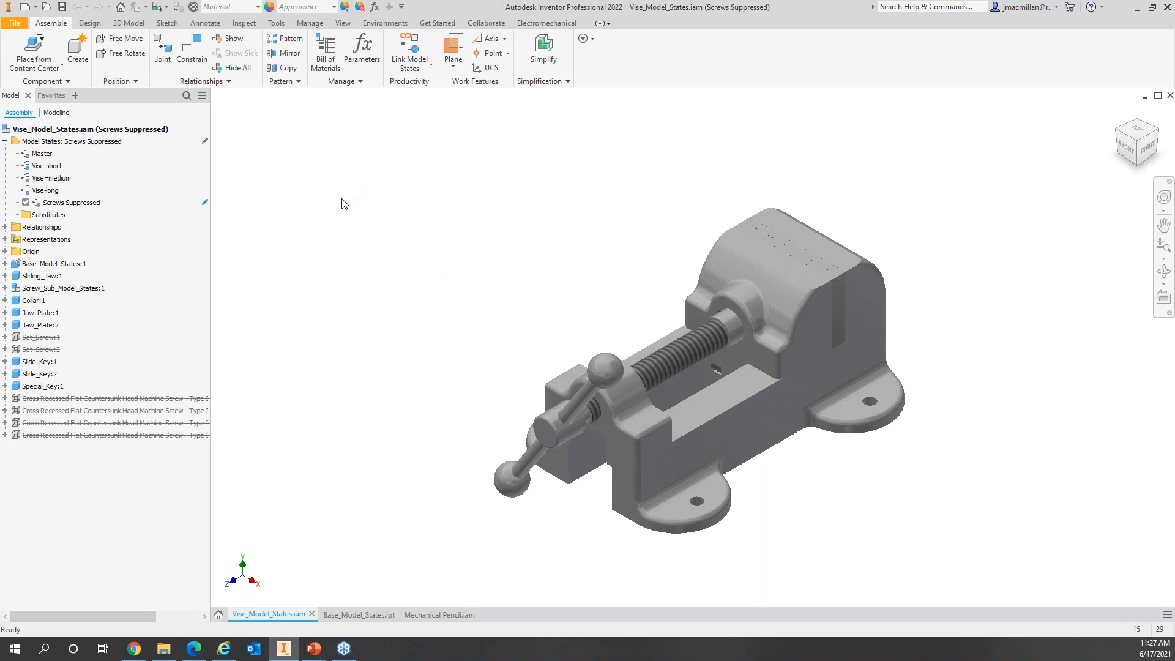
pyautogui.click(76, 206)
pyautogui.click(325, 55)
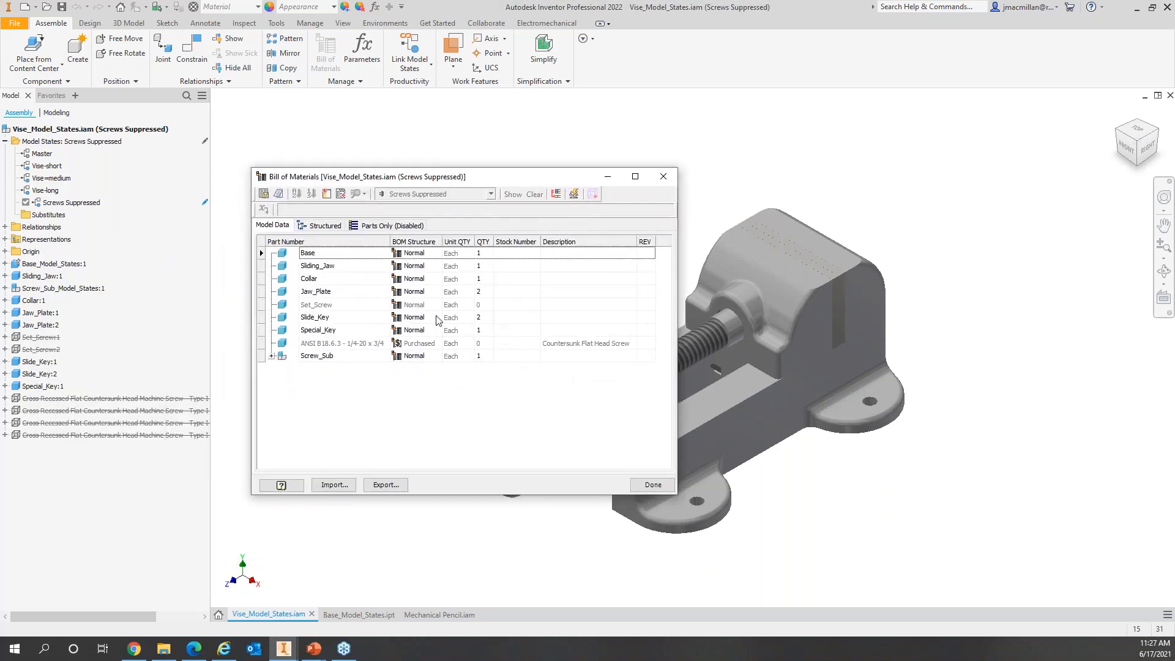
pyautogui.click(319, 307)
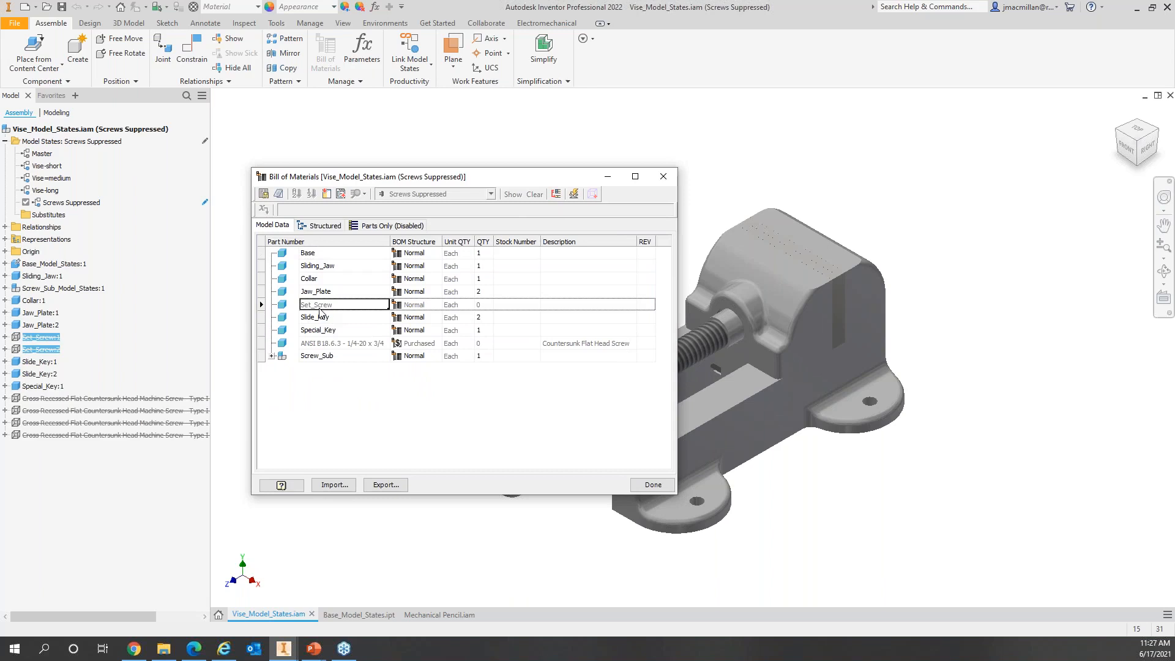
pyautogui.click(313, 347)
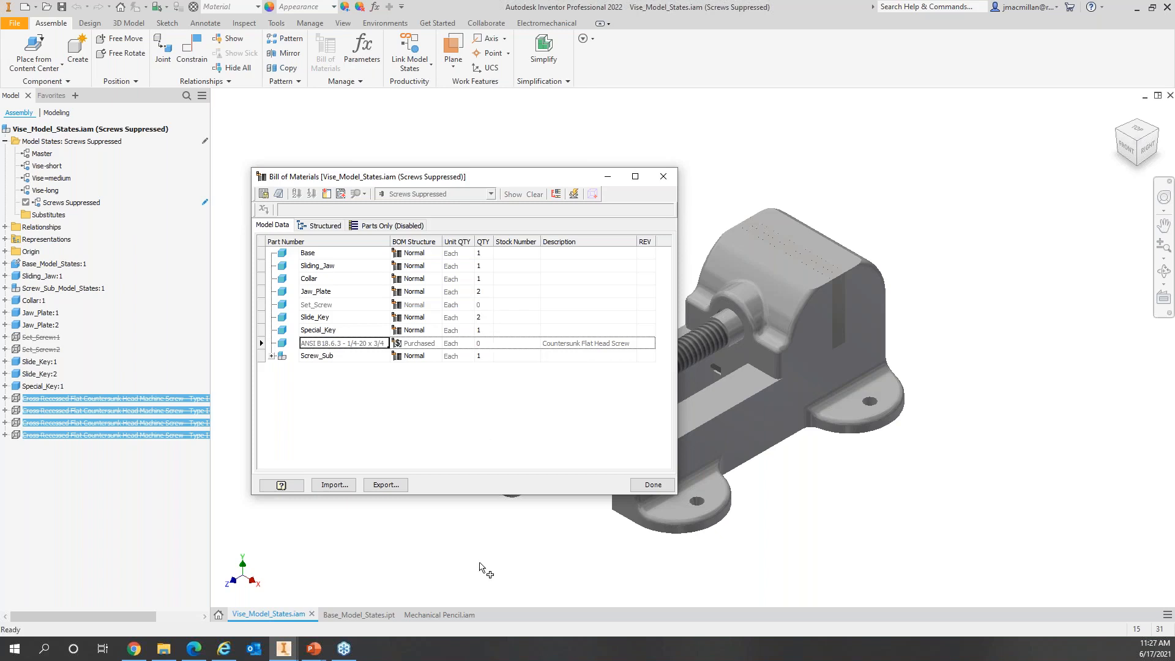
pyautogui.click(656, 487)
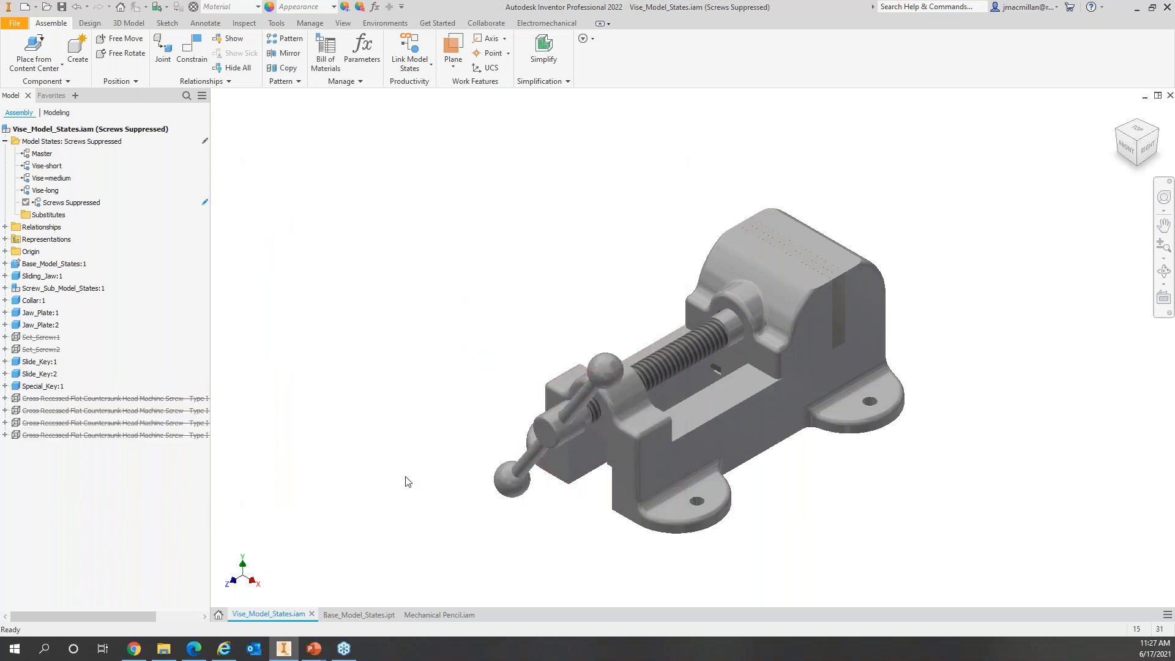
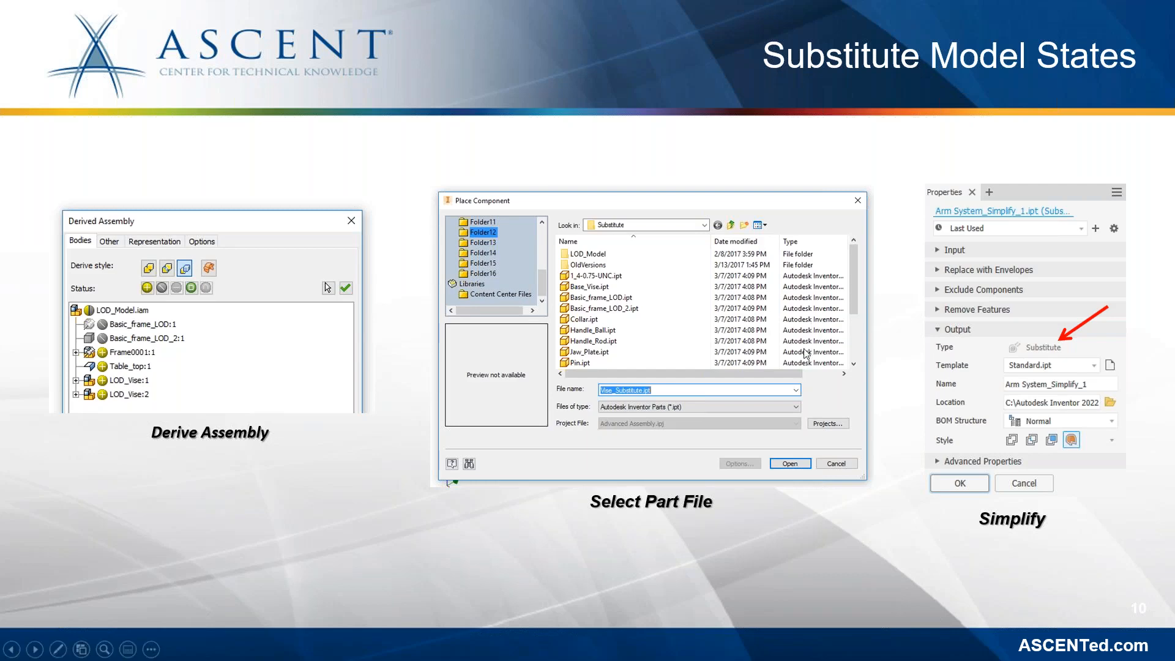
# Step: Advance the slideshow from Substitute Model States to the Software Demonstration slide
pyautogui.click(902, 353)
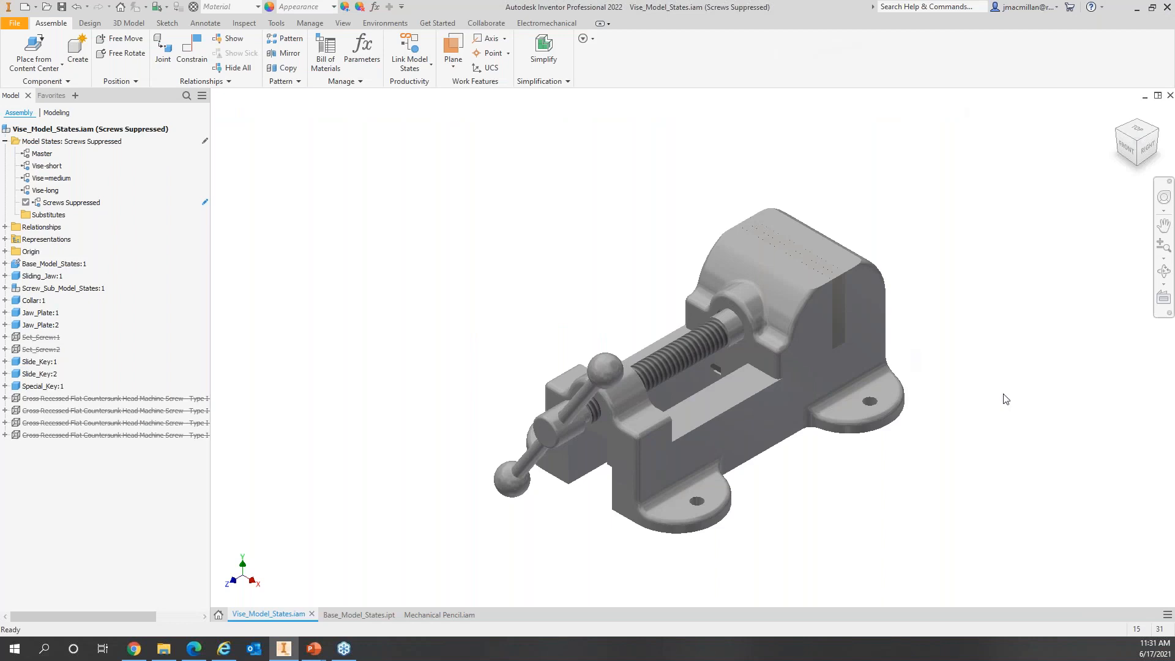
# Step: From Mechanical Pencil.iam, open the Housing:1 subassembly, then open its Grip:1 part
pyautogui.click(425, 615)
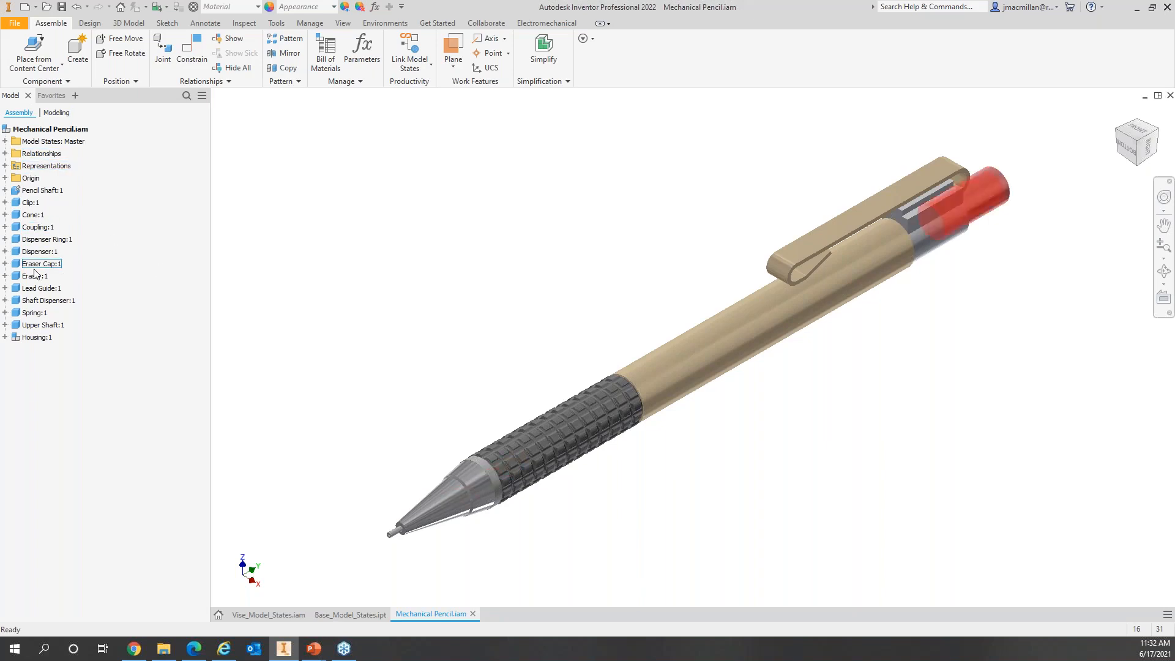
pyautogui.click(4, 337)
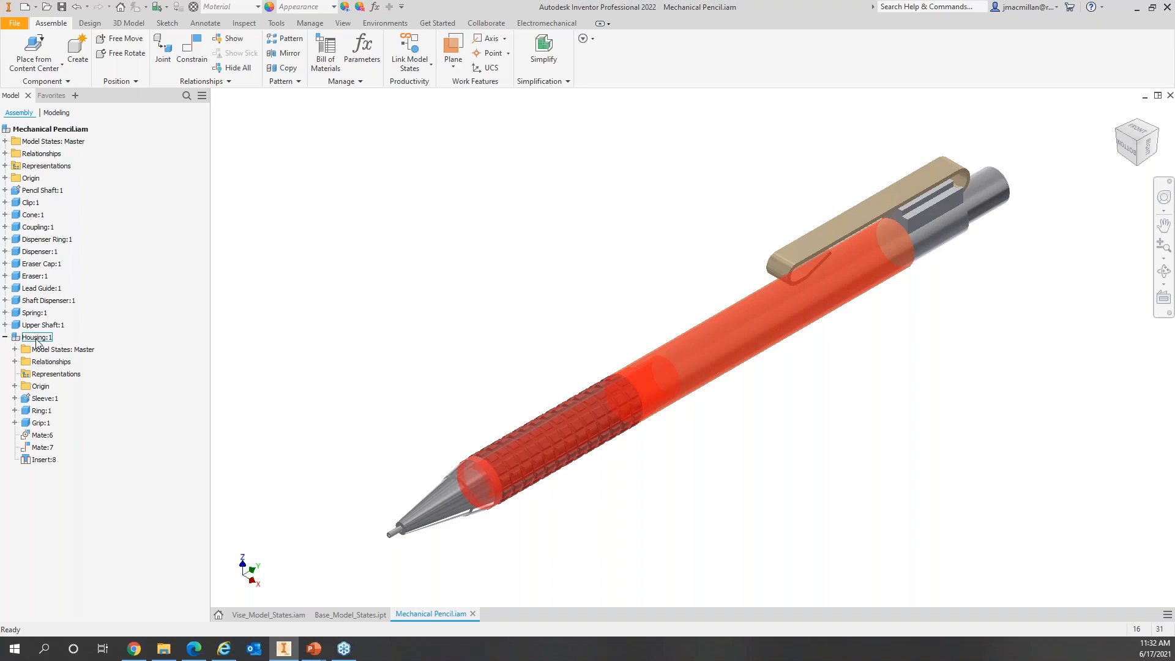
pyautogui.rightClick(38, 343)
pyautogui.click(69, 211)
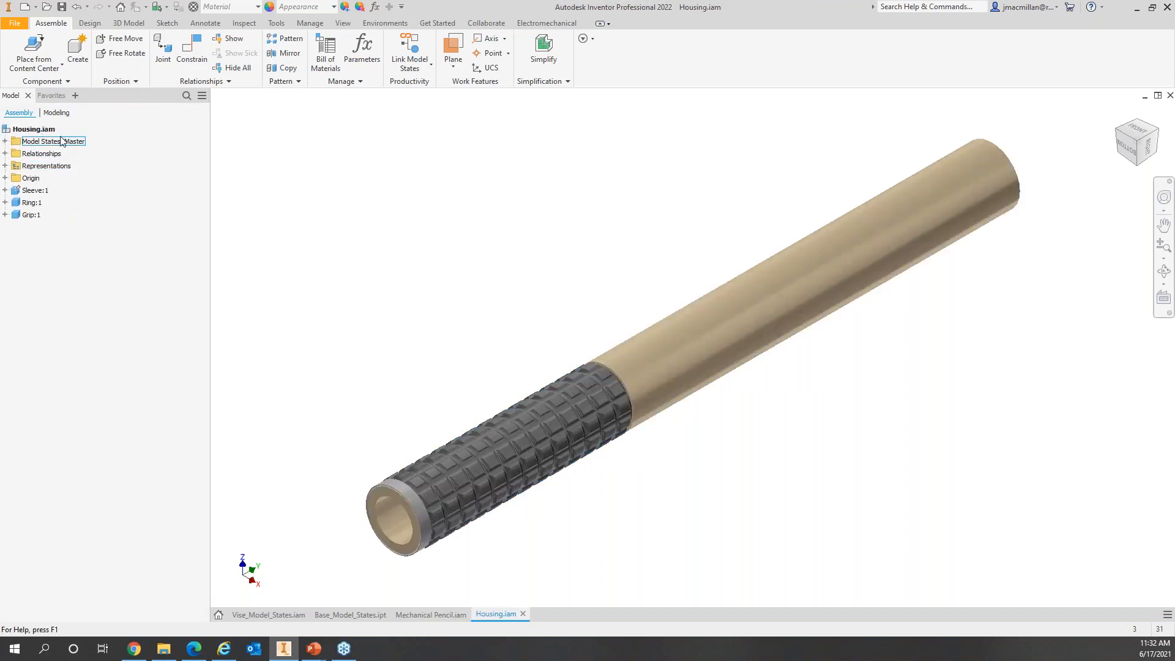
pyautogui.rightClick(33, 220)
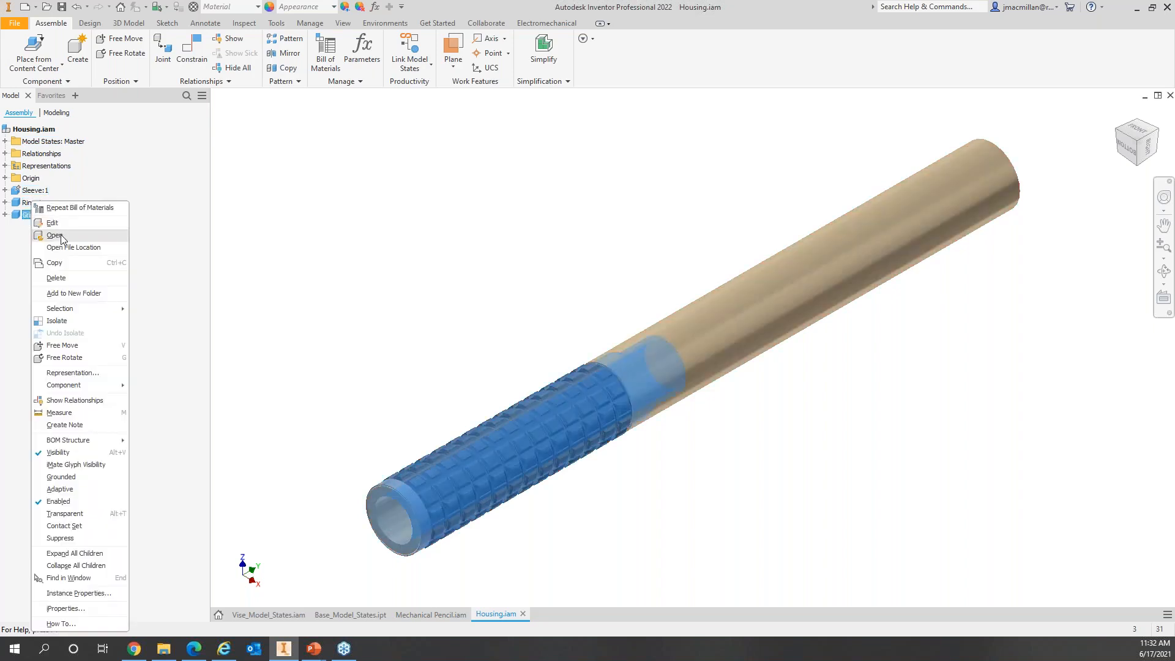
pyautogui.click(55, 235)
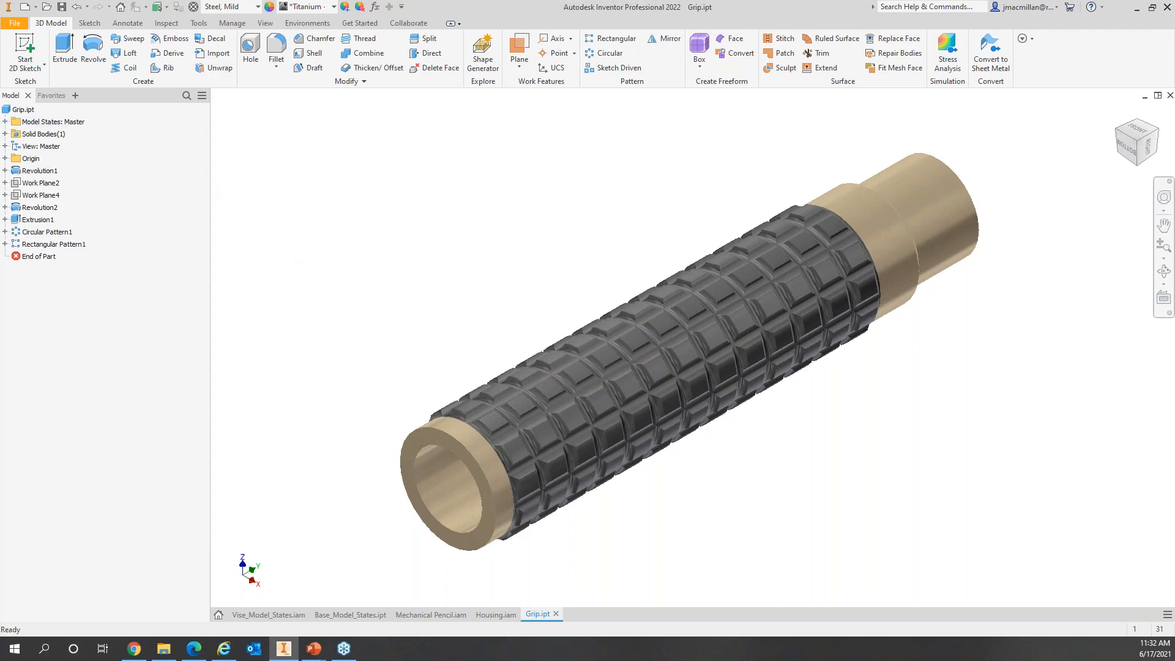
# Step: Add a Grip model state and rename it 'Suppressed Grip Features'
pyautogui.click(5, 122)
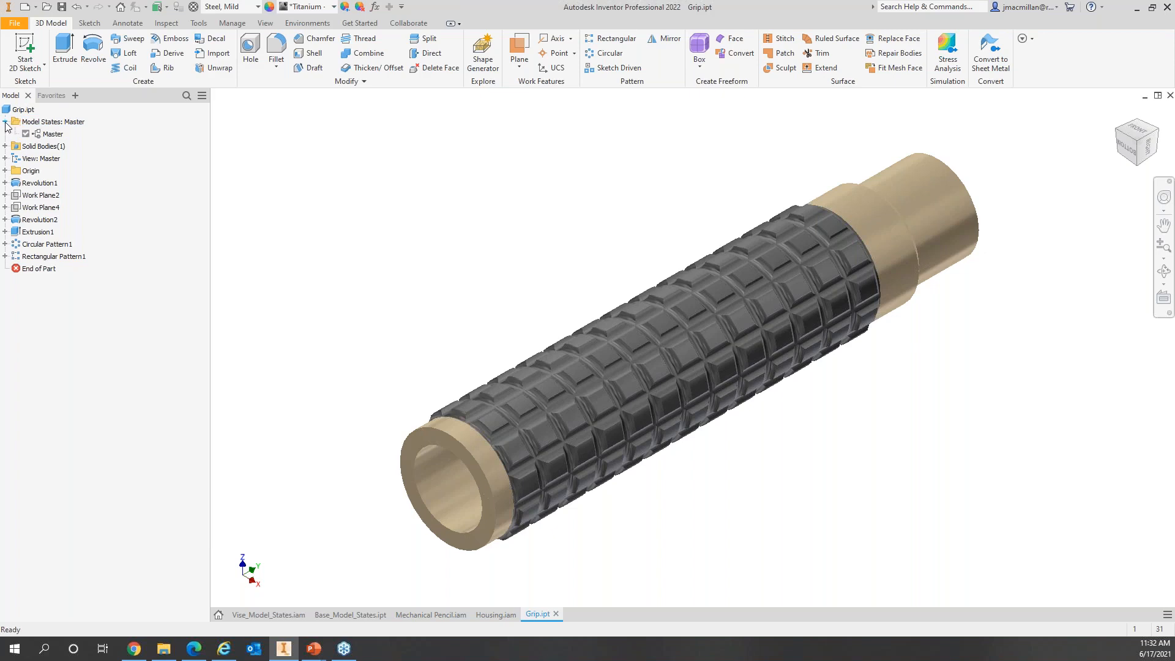
pyautogui.rightClick(48, 124)
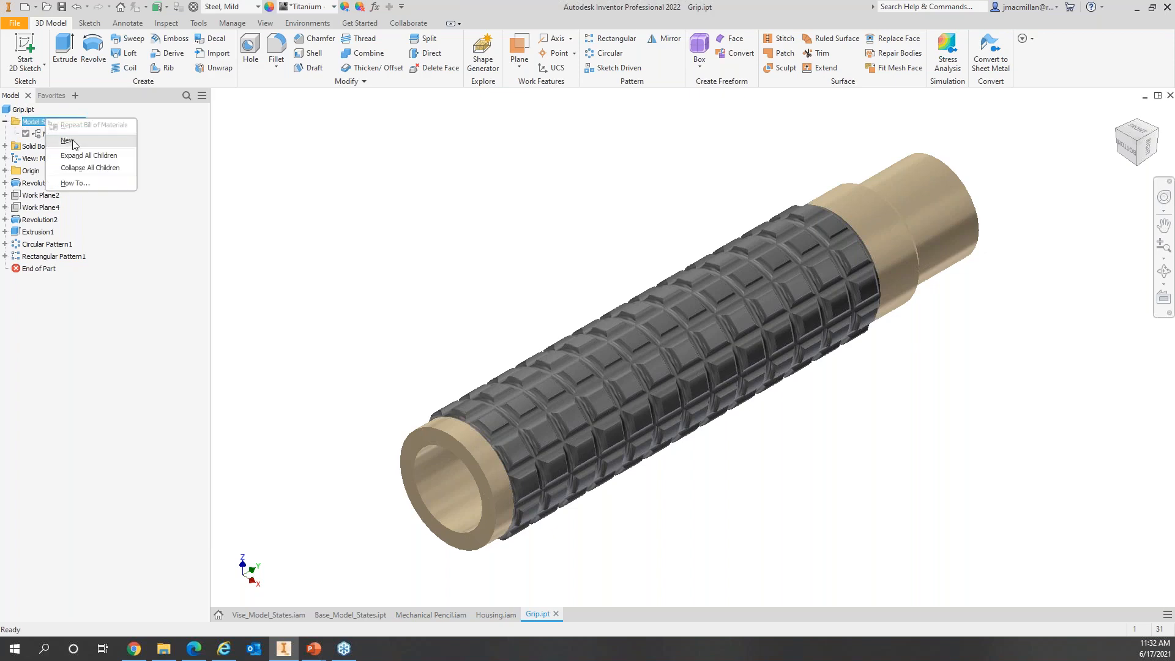
pyautogui.click(67, 141)
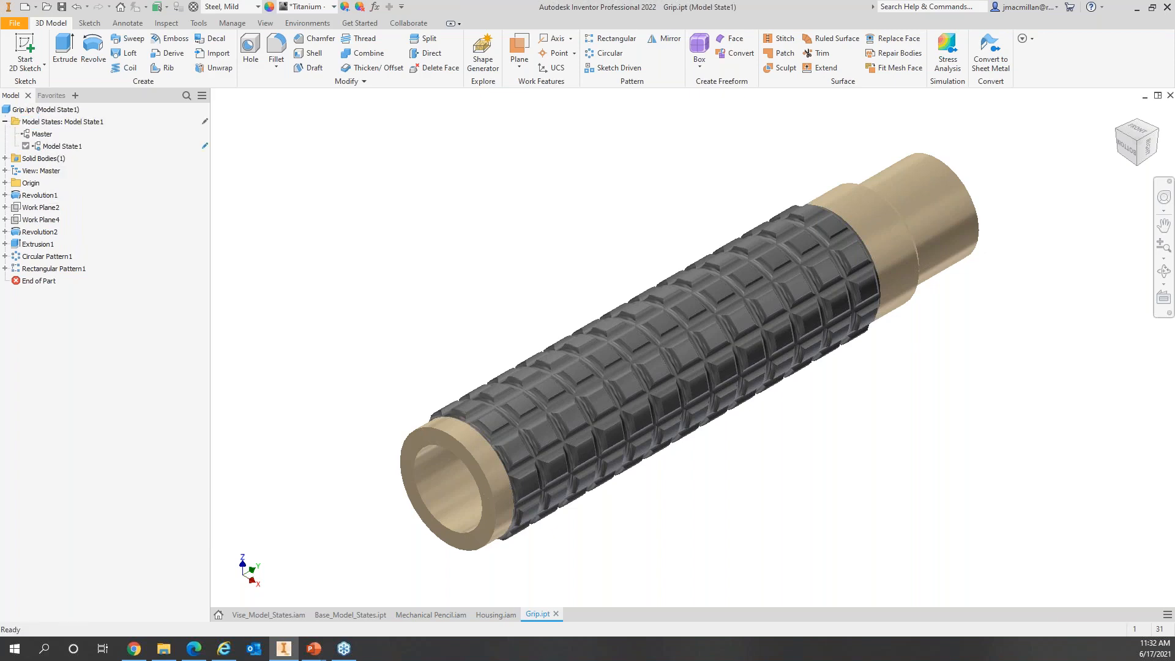
pyautogui.click(72, 150)
pyautogui.click(73, 146)
pyautogui.write('Suppressed Grip Features')
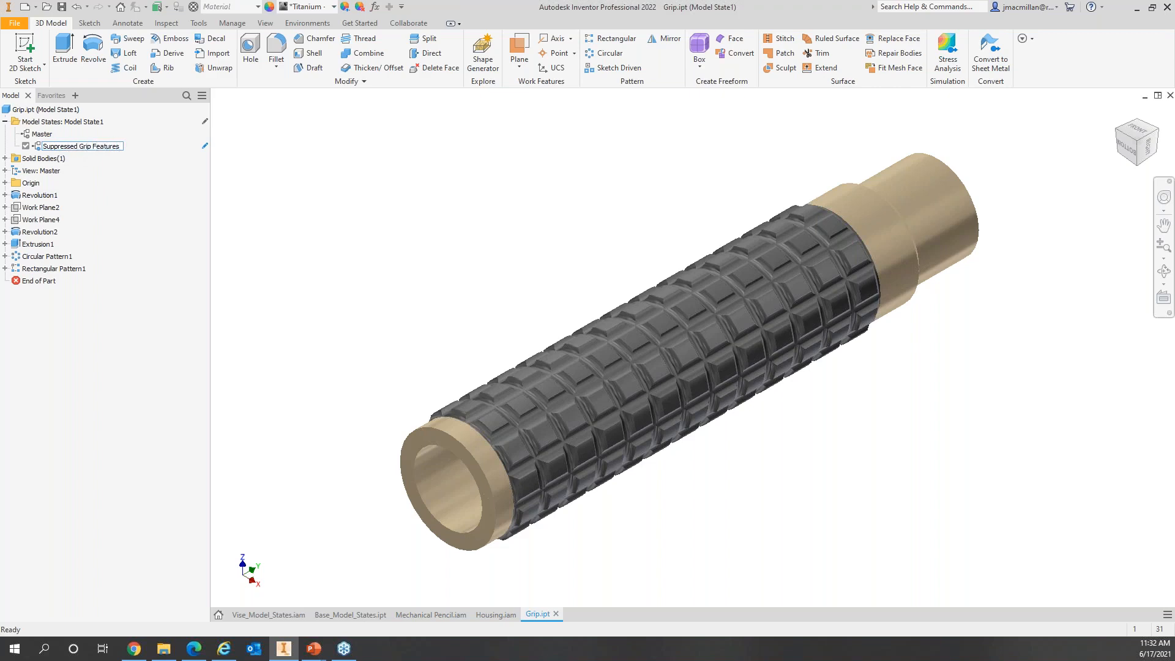
pyautogui.press('Return')
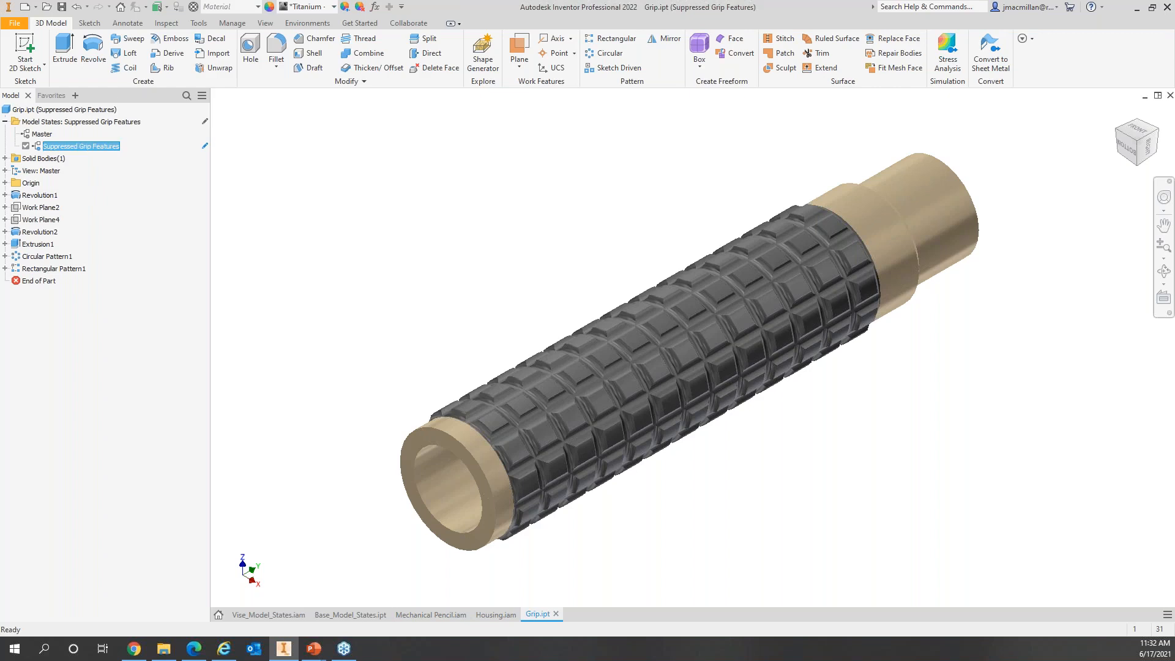
pyautogui.click(53, 244)
# Step: Suppress Extrusion1 and Circular Pattern1 in this state, then close Grip.ipt
pyautogui.keyDown('ctrl'); pyautogui.click(49, 258); pyautogui.keyUp('ctrl')
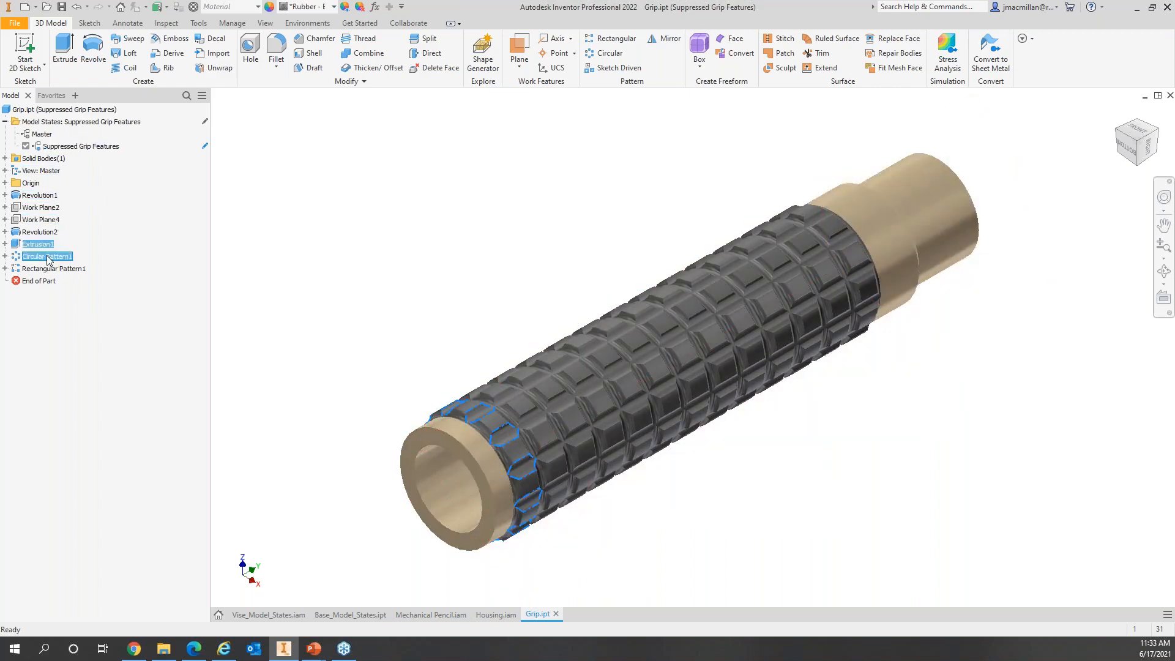
pyautogui.rightClick(48, 256)
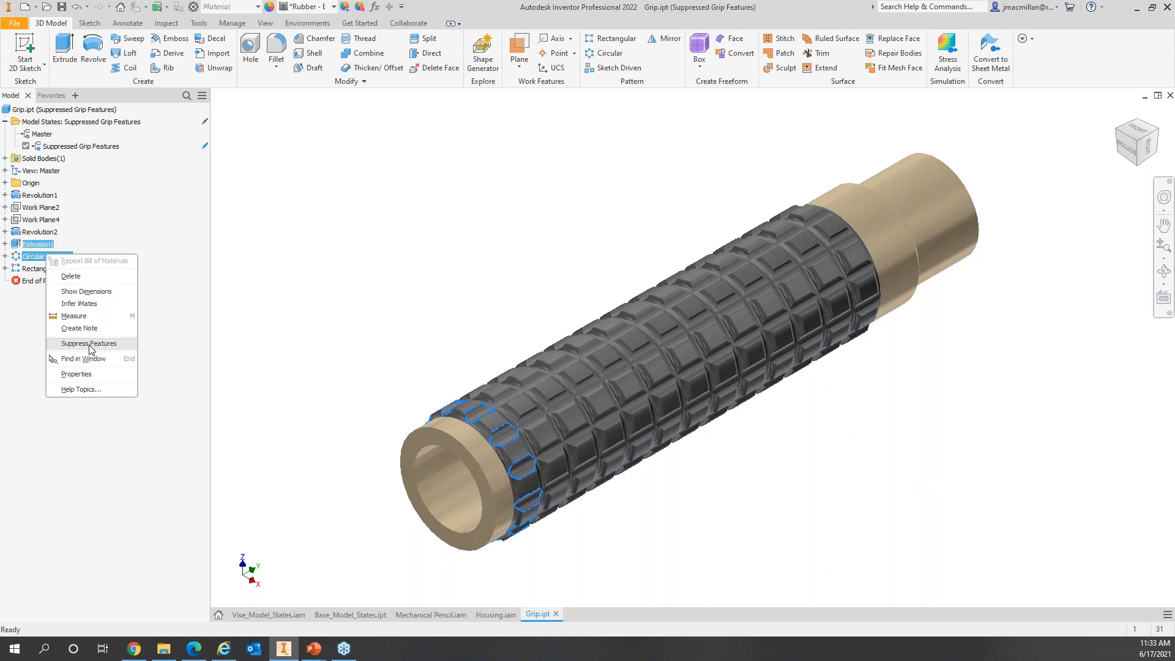
pyautogui.click(89, 343)
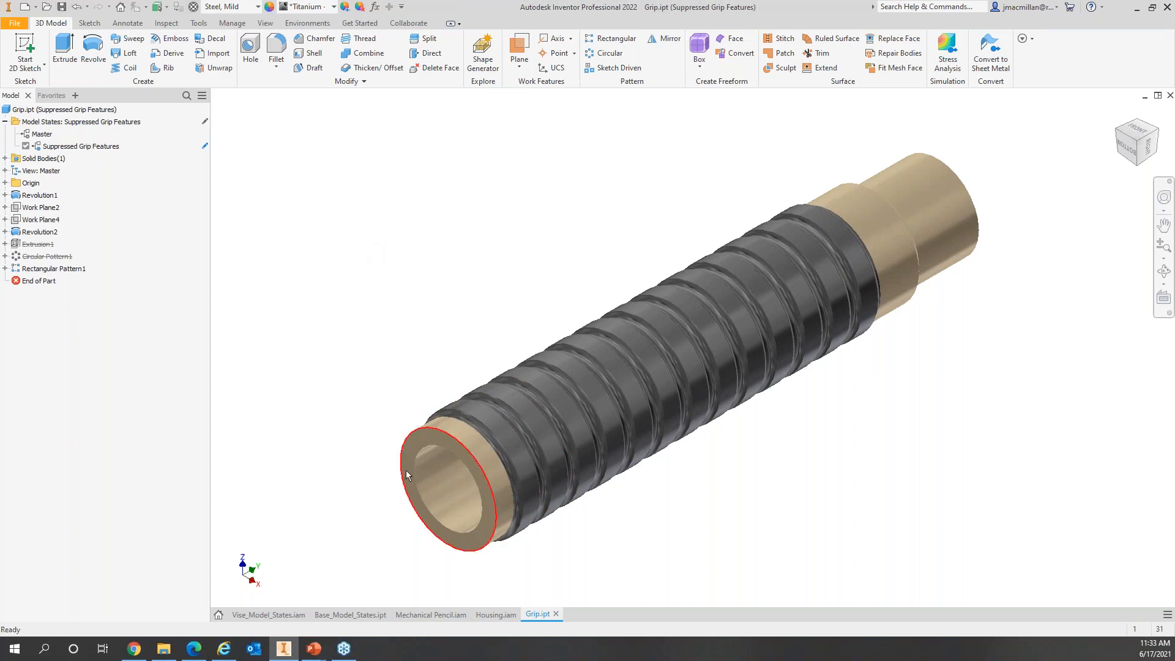
pyautogui.click(554, 614)
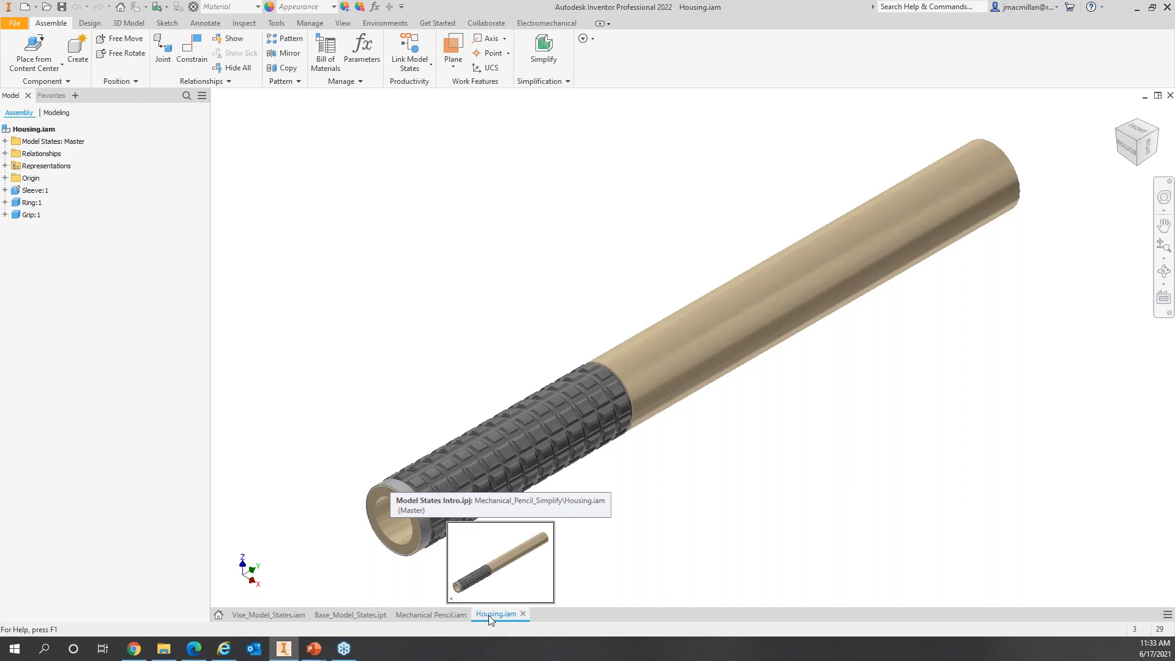
# Step: Add a new Housing model state named 'Suppressed Grip Features'
pyautogui.click(6, 141)
pyautogui.rightClick(56, 143)
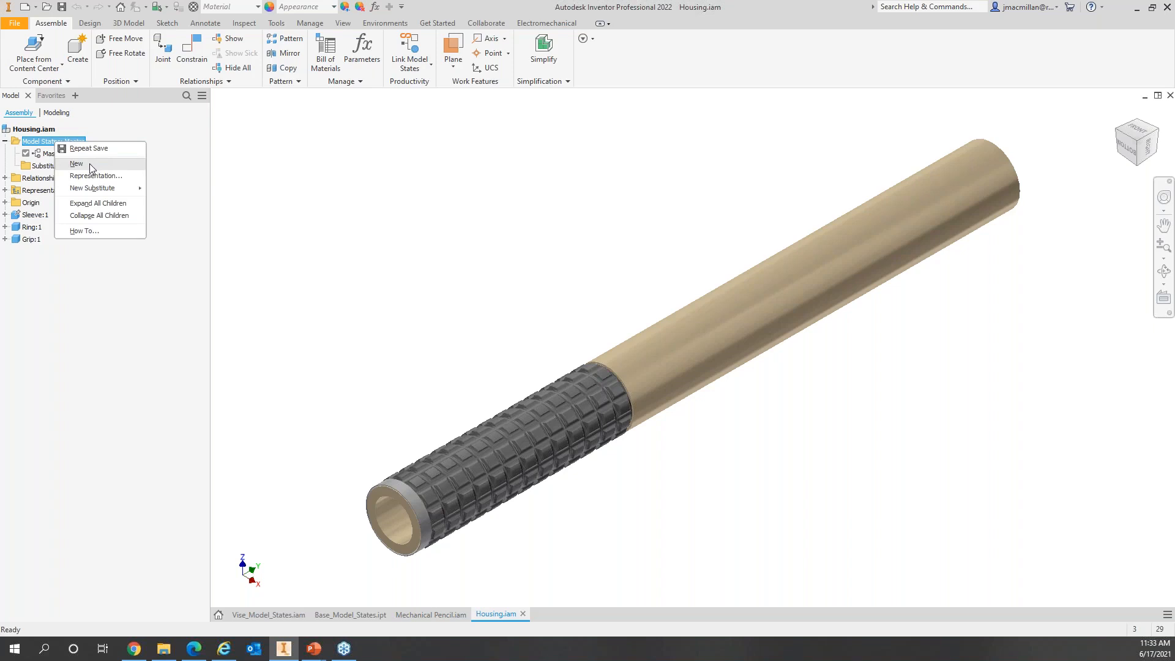
pyautogui.click(90, 163)
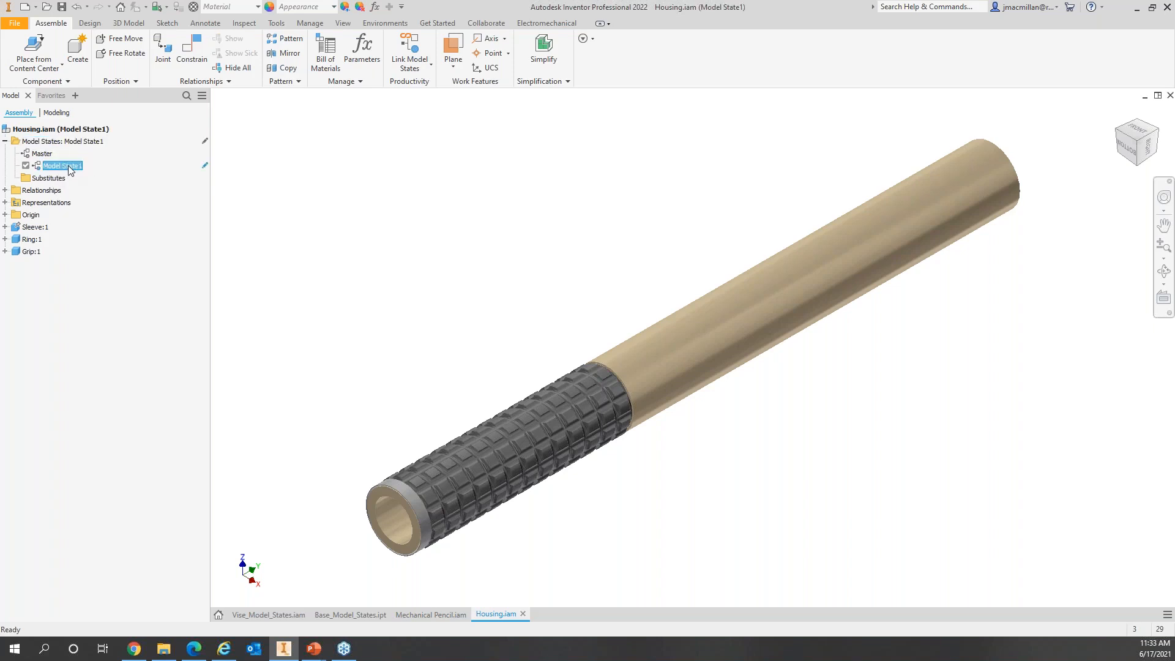
pyautogui.write('Suppressed')
pyautogui.press('BackSpace')
pyautogui.write('Grip Fearue')
pyautogui.press('BackSpace')
pyautogui.press('BackSpace')
pyautogui.press('BackSpace')
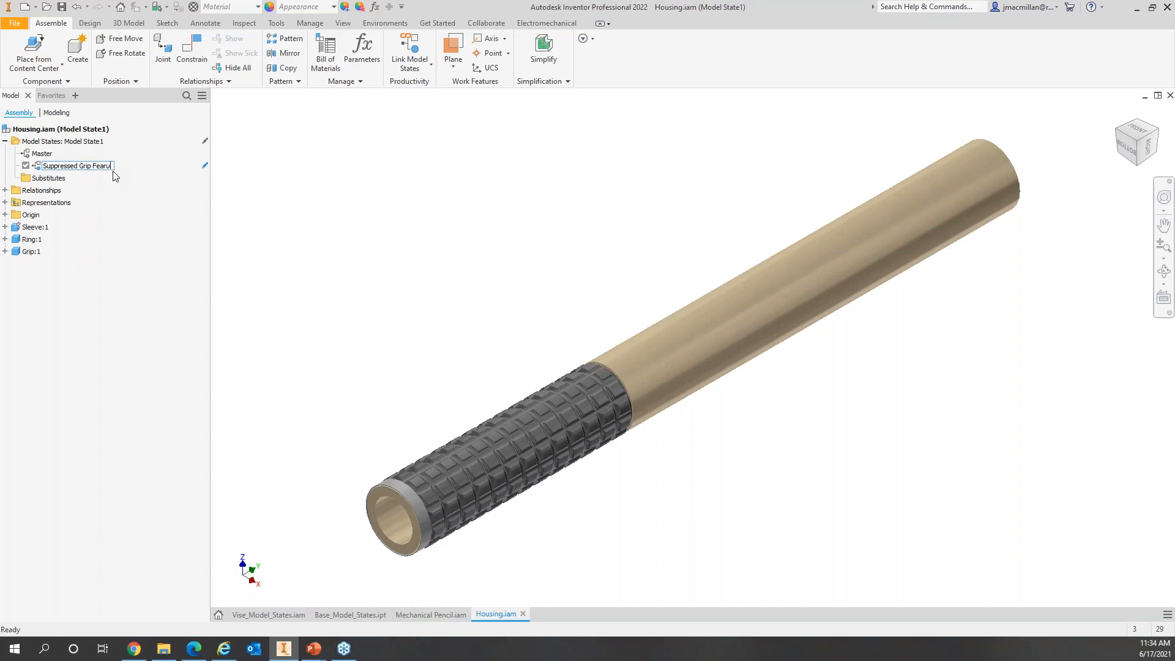
pyautogui.write('tures')
pyautogui.press('Return')
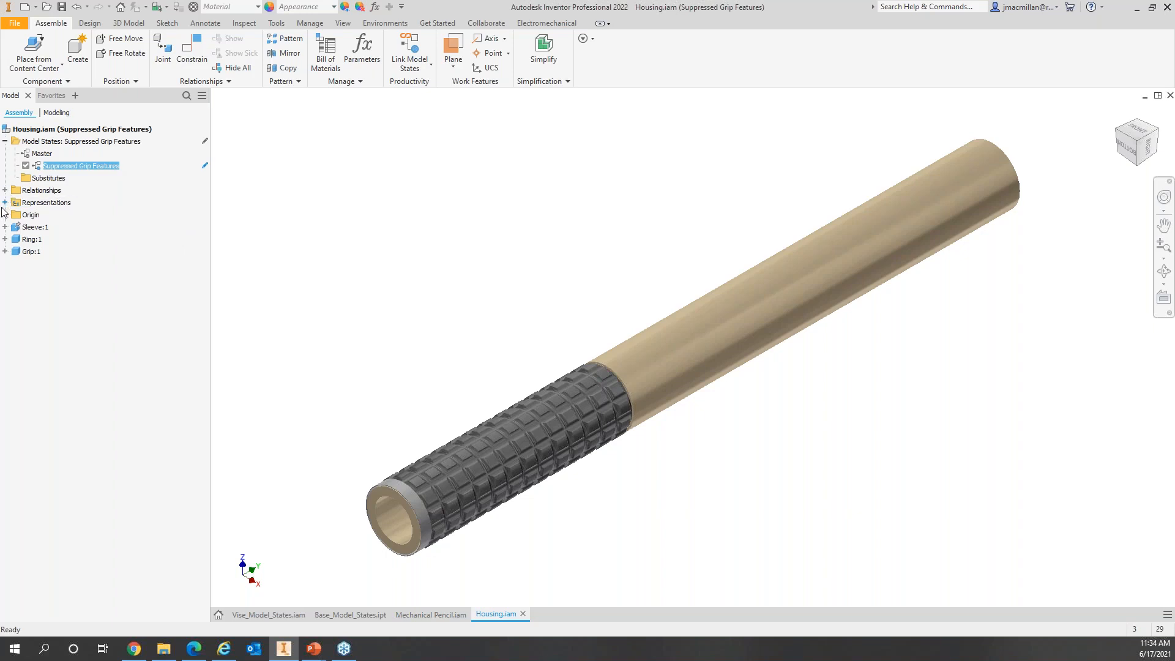
# Step: Set Grip:1 inside Housing to use its Suppressed Grip Features model state
pyautogui.click(5, 251)
pyautogui.click(14, 263)
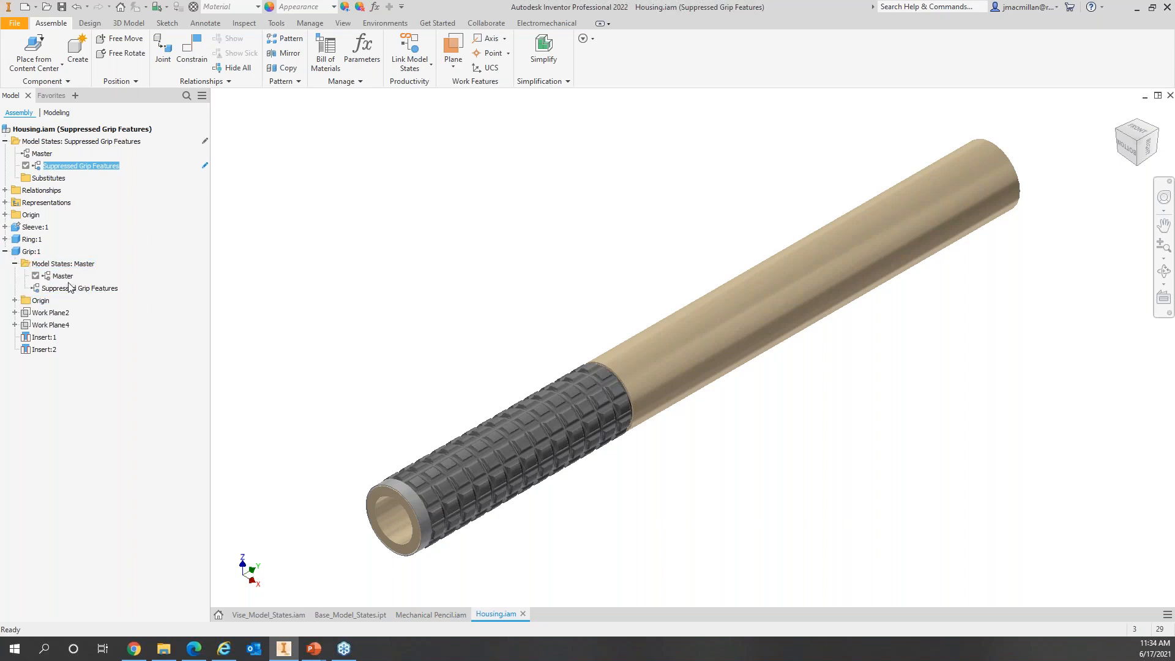
pyautogui.click(101, 290)
pyautogui.doubleClick(102, 289)
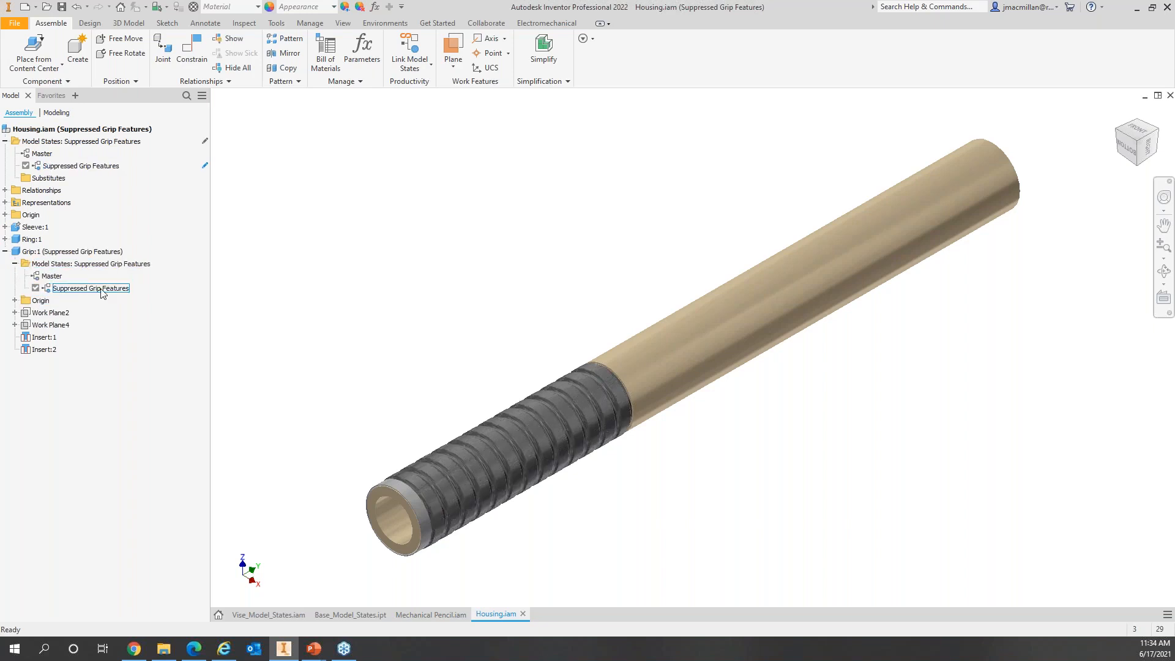
pyautogui.click(68, 166)
pyautogui.click(431, 485)
pyautogui.click(351, 276)
# Step: Compare Housing's Master and Suppressed Grip Features states, leaving Master active
pyautogui.doubleClick(47, 155)
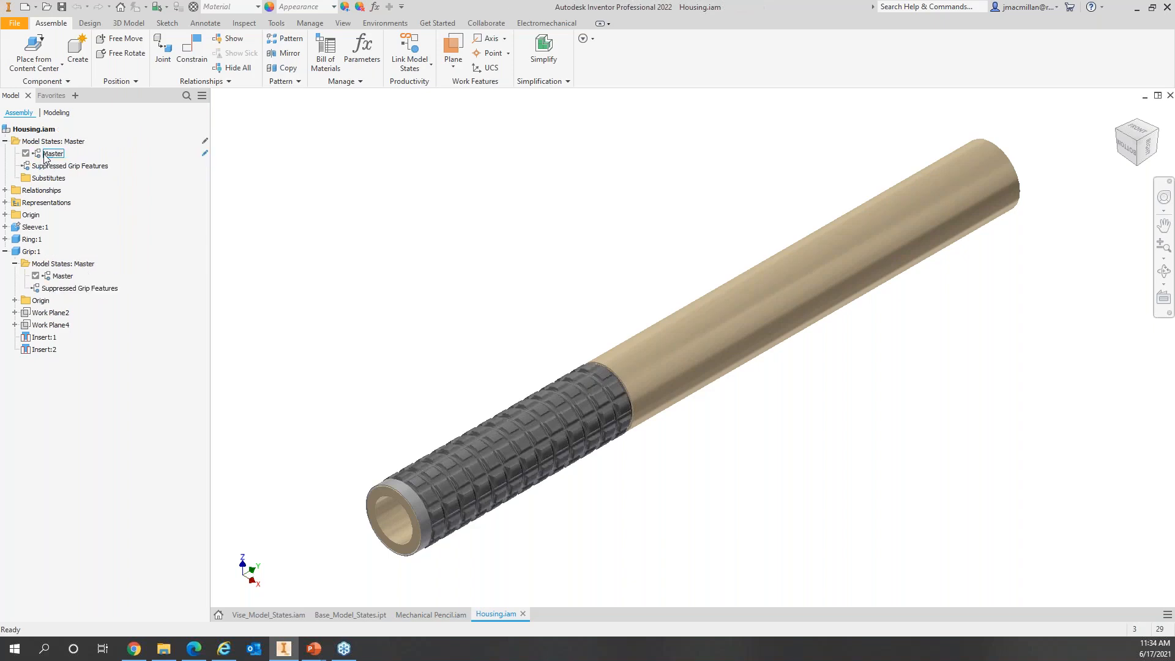
pyautogui.doubleClick(59, 167)
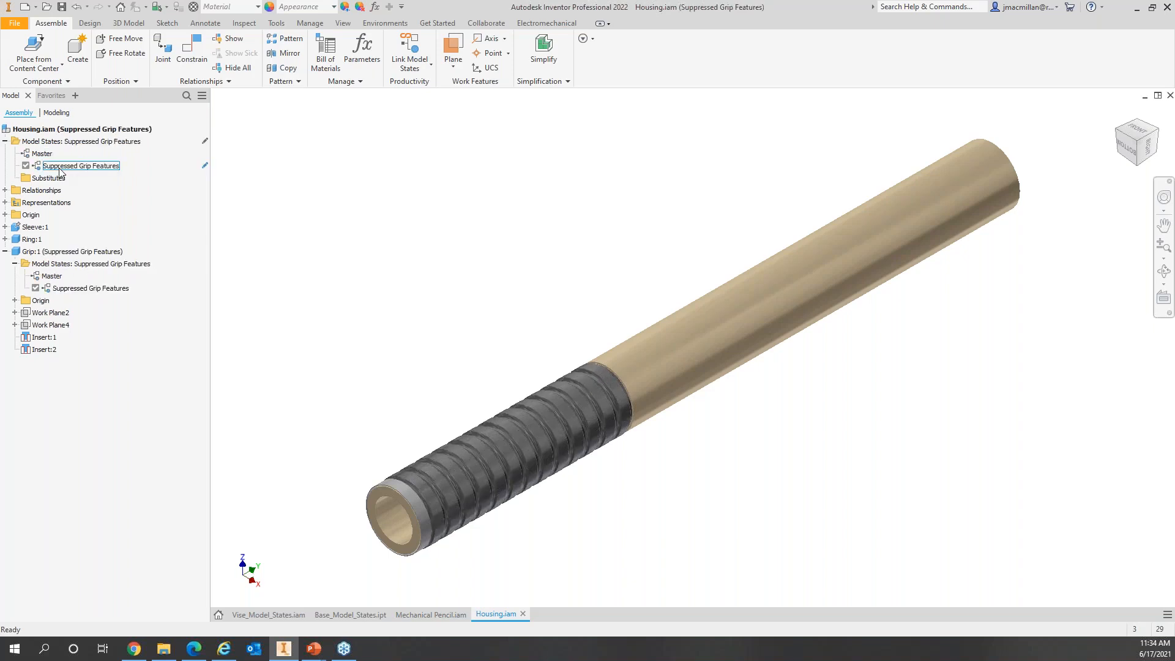
pyautogui.click(57, 131)
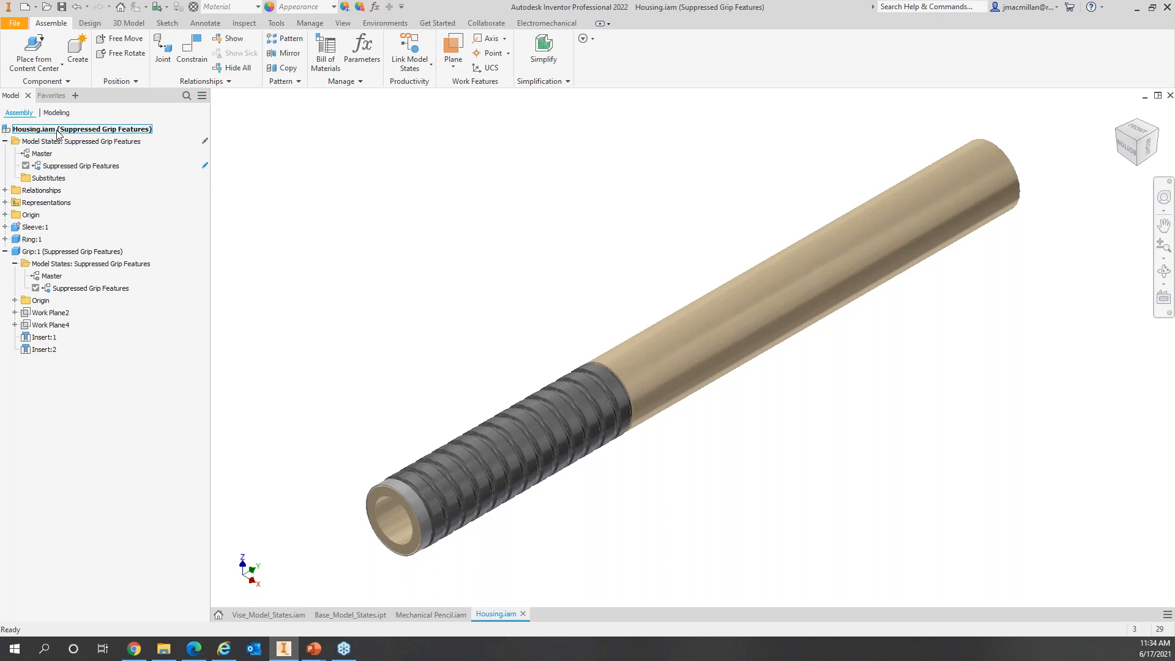
pyautogui.click(49, 165)
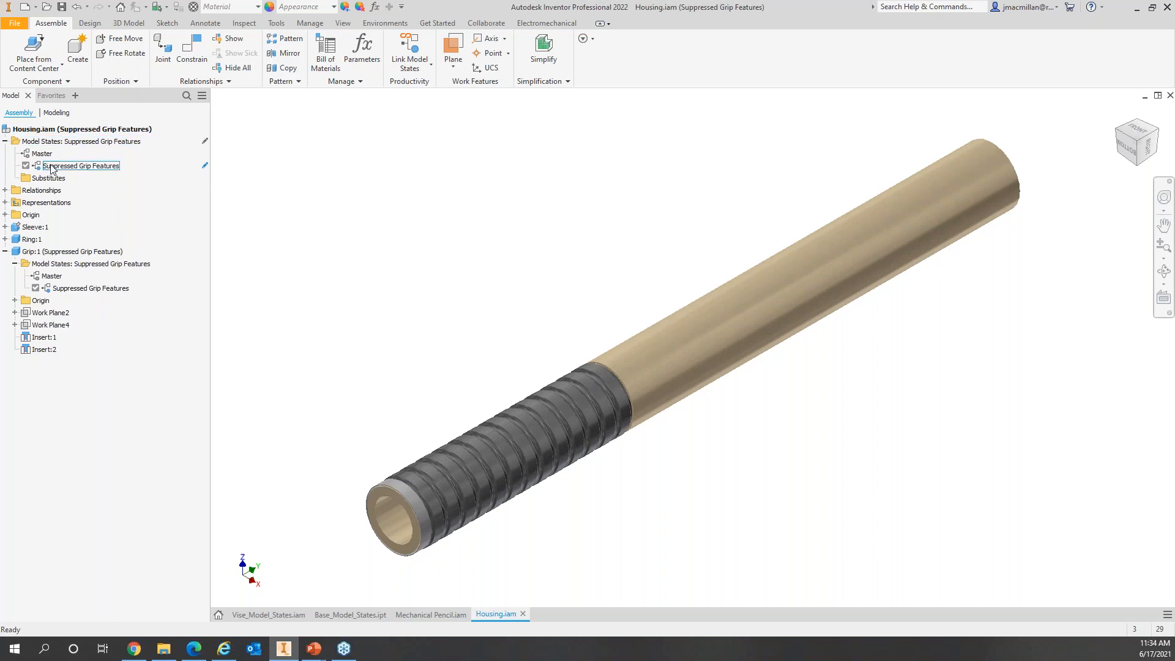
pyautogui.doubleClick(42, 155)
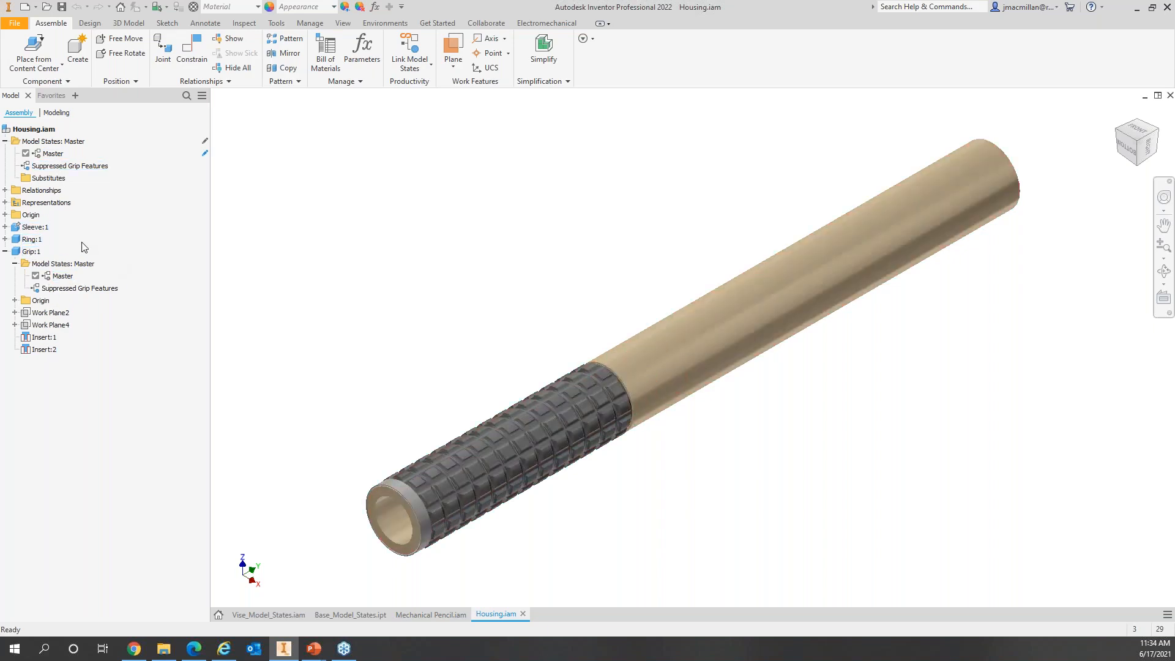
# Step: Start a New Substitute > Simplify for Housing, producing Housing_Simplify_1
pyautogui.rightClick(63, 145)
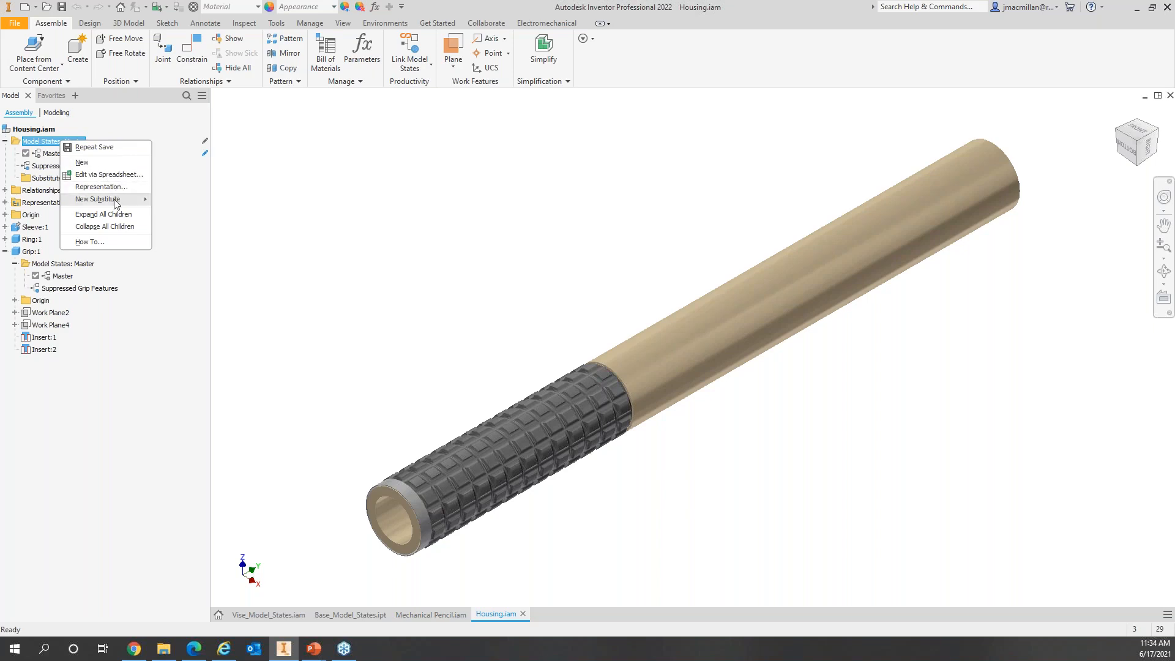
pyautogui.moveTo(115, 203)
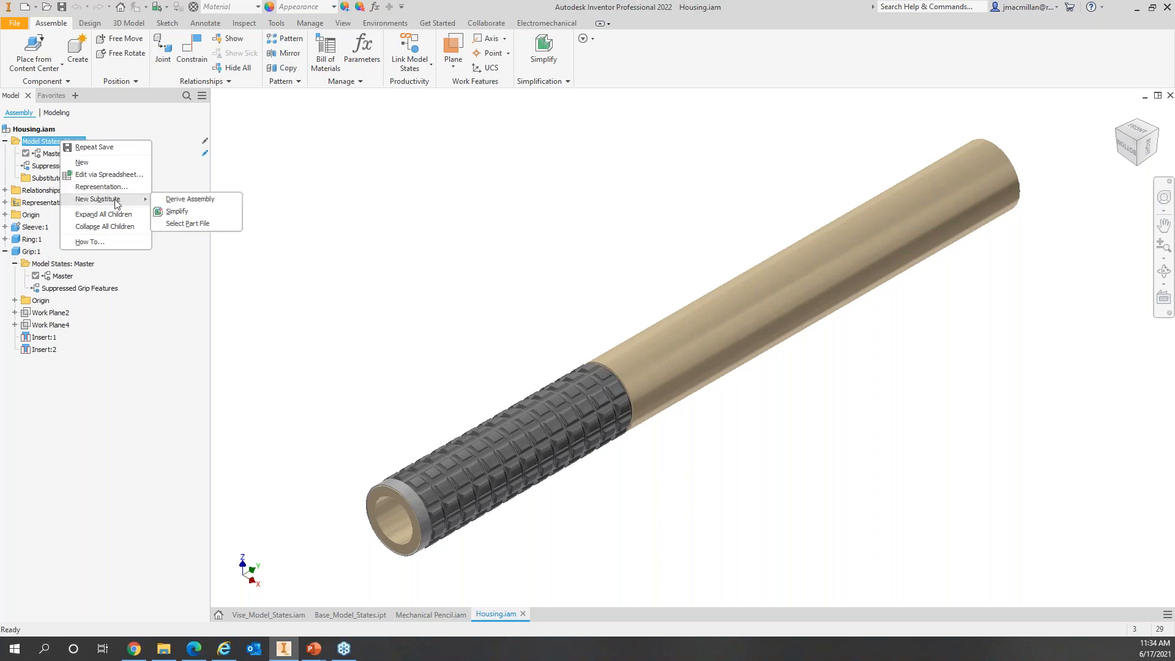
pyautogui.click(197, 211)
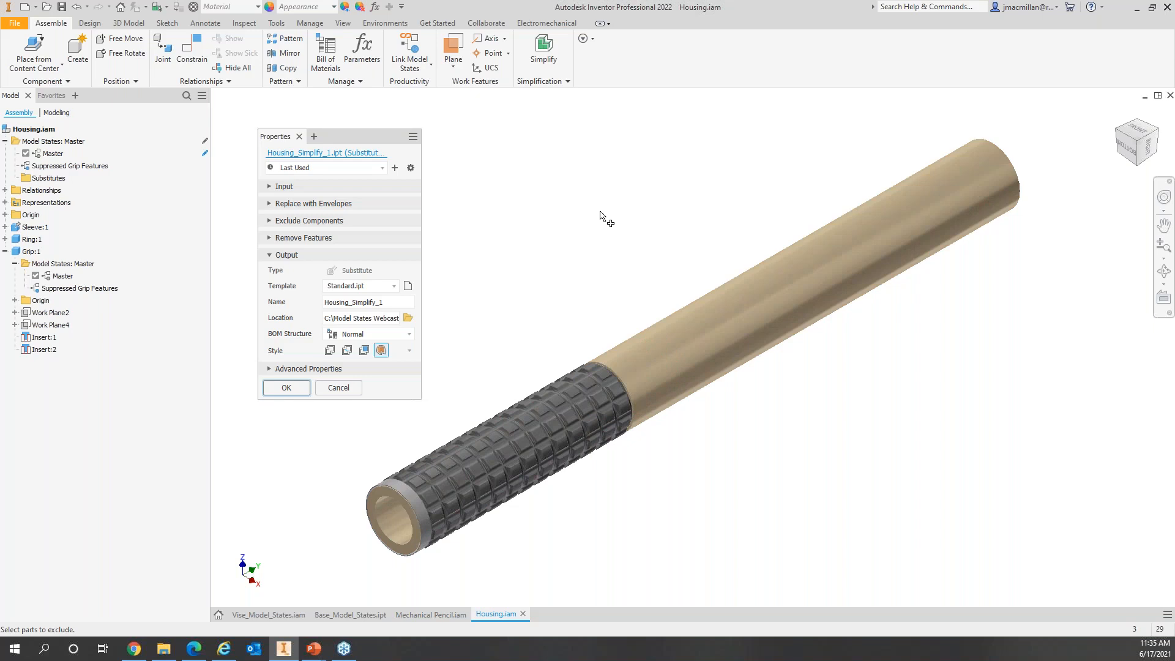
# Step: Set the Simplify input Model State to Suppressed Grip Features
pyautogui.click(270, 187)
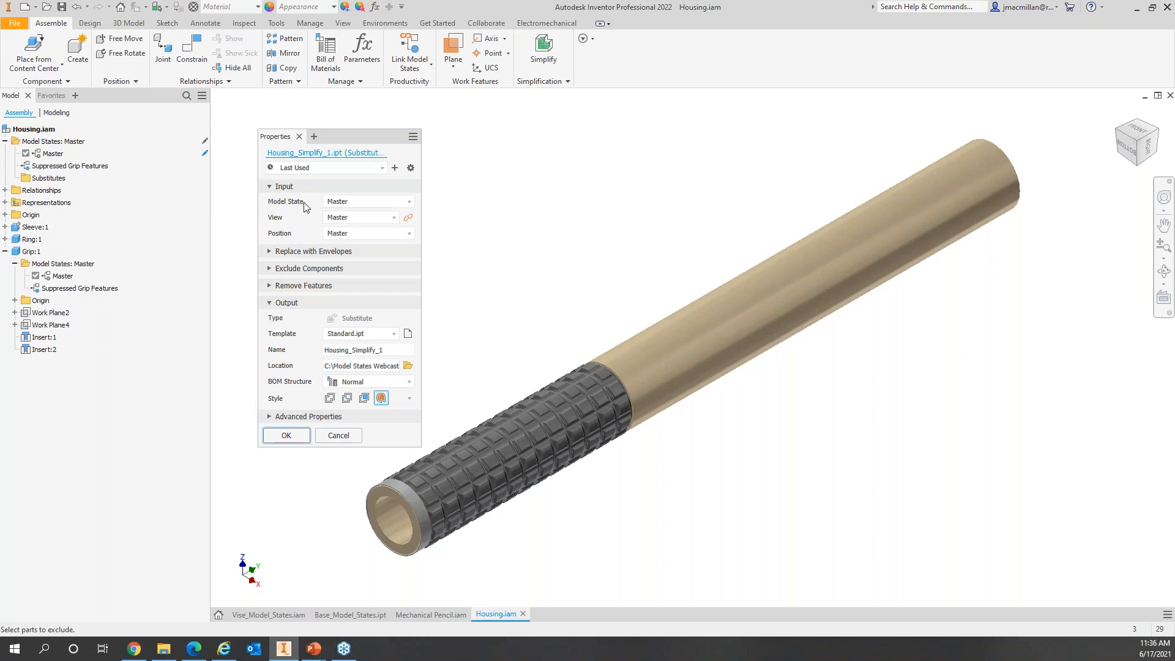
pyautogui.click(402, 202)
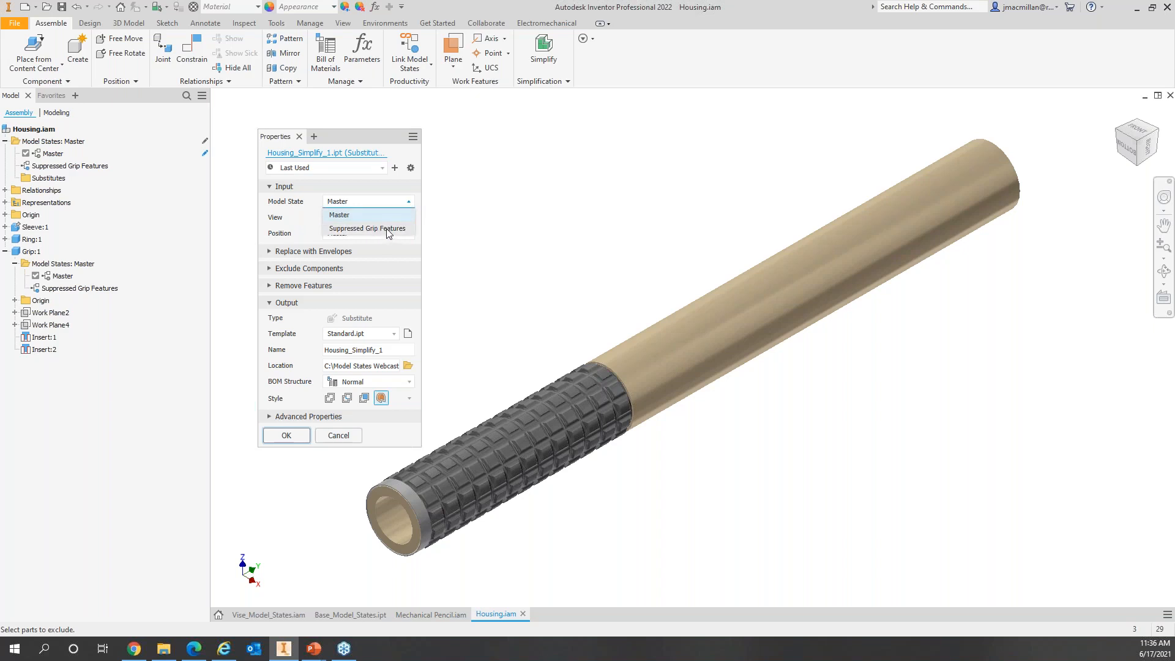
pyautogui.click(389, 229)
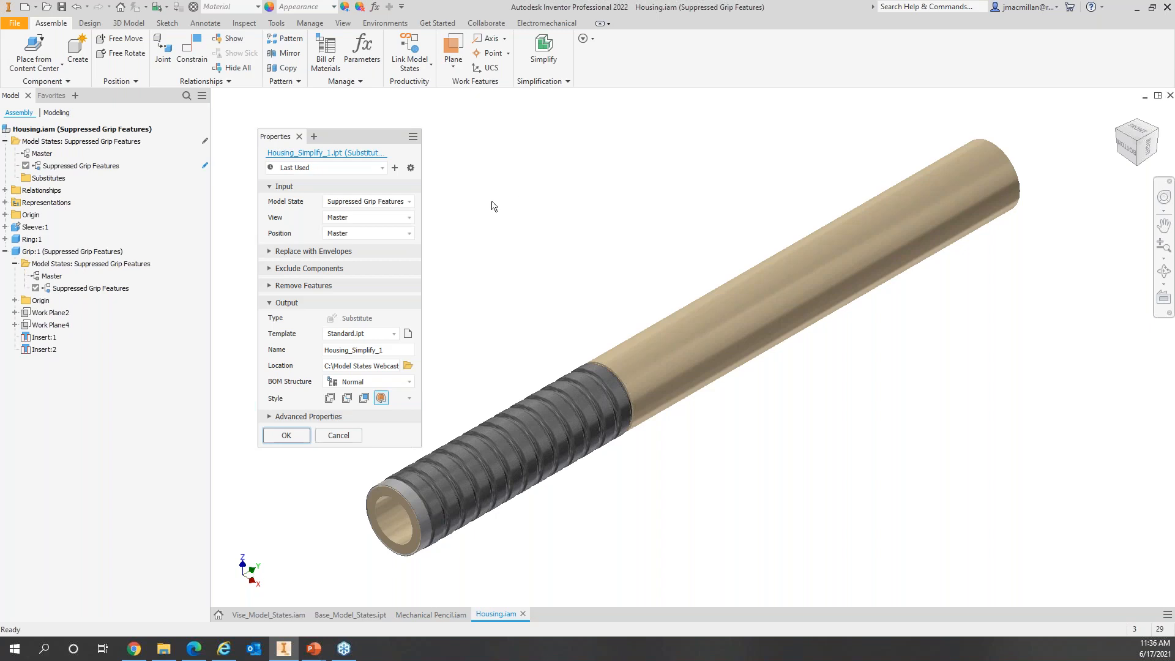
pyautogui.click(269, 188)
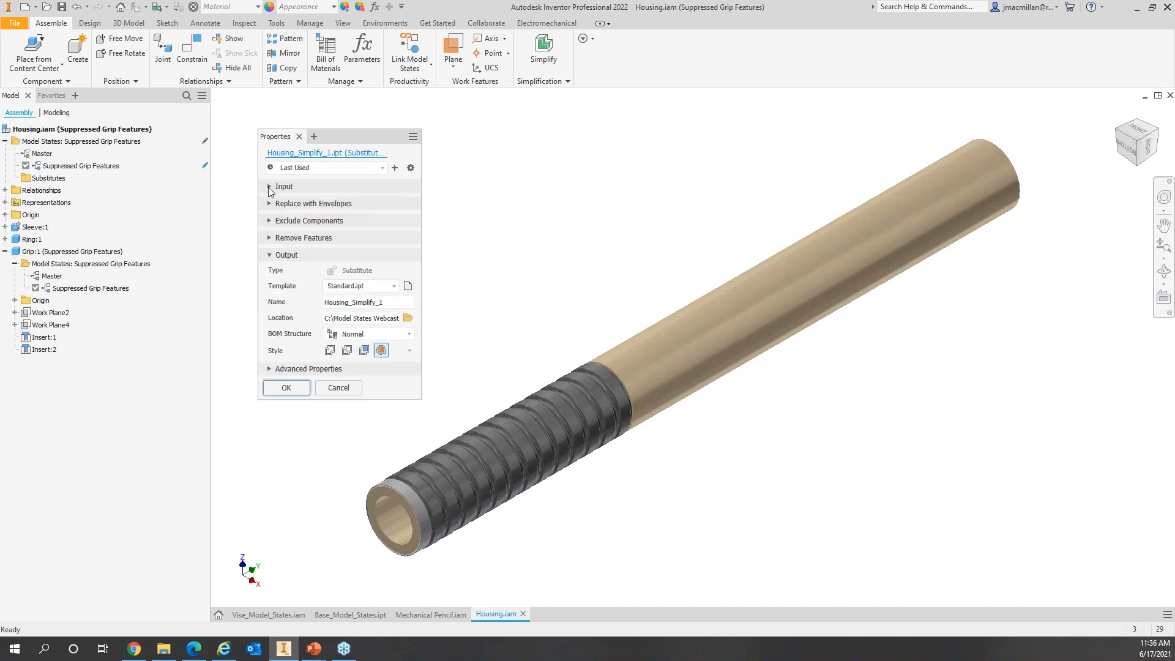
pyautogui.click(276, 205)
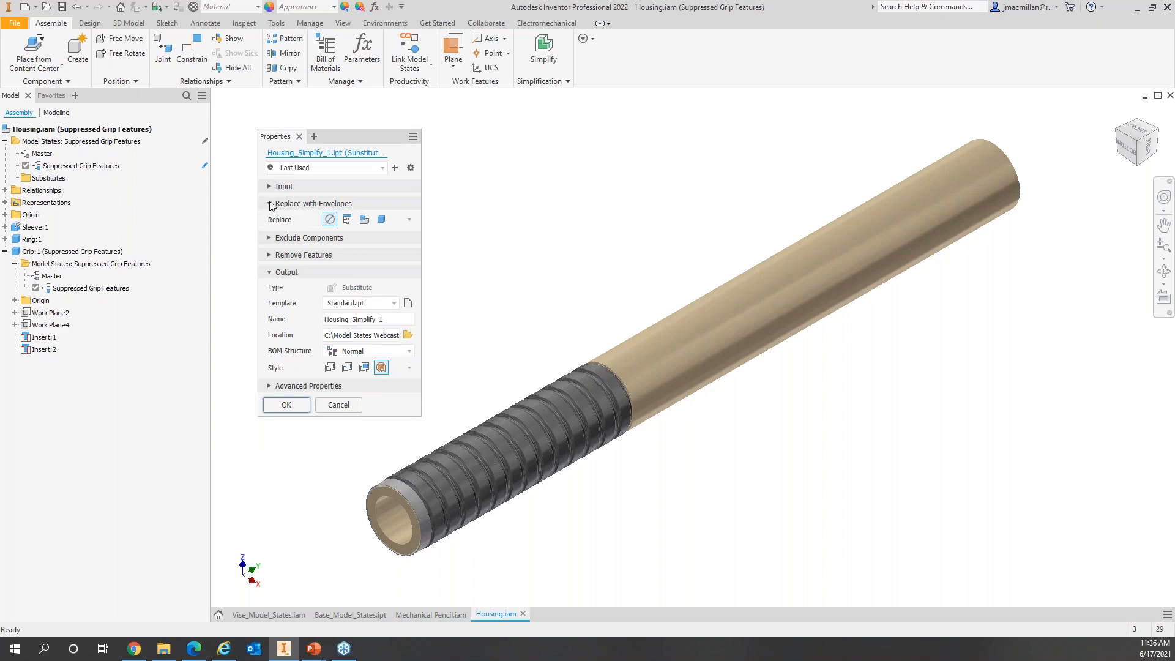
pyautogui.click(269, 205)
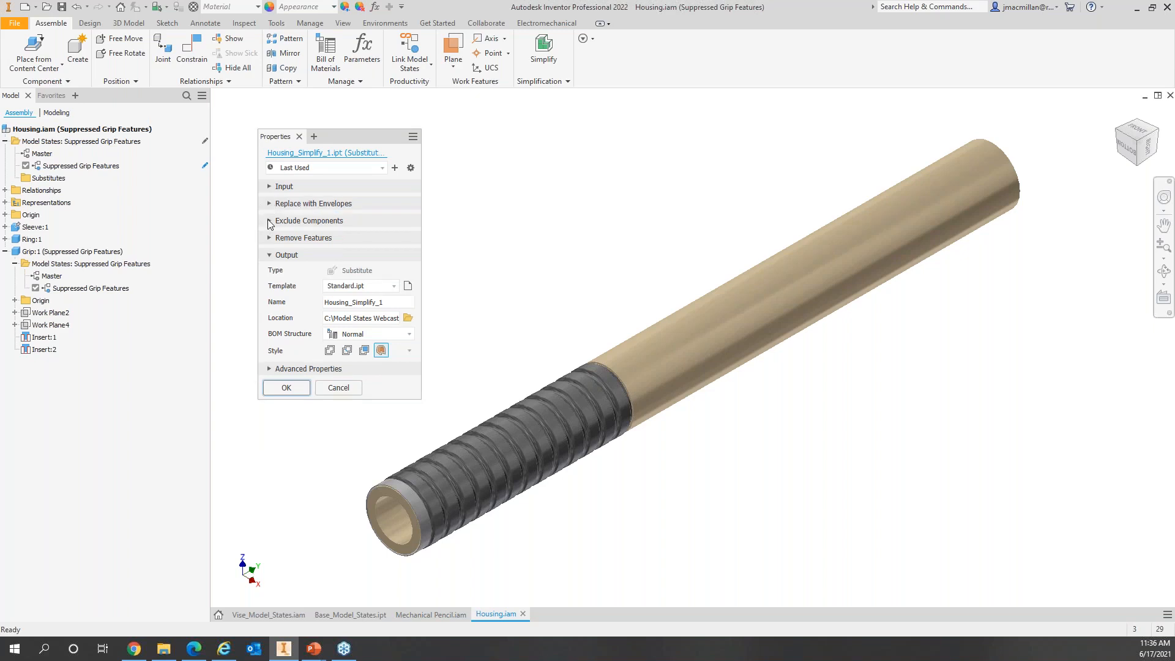
# Step: Exclude the Ring part under Exclude Components in the Simplify settings
pyautogui.click(269, 222)
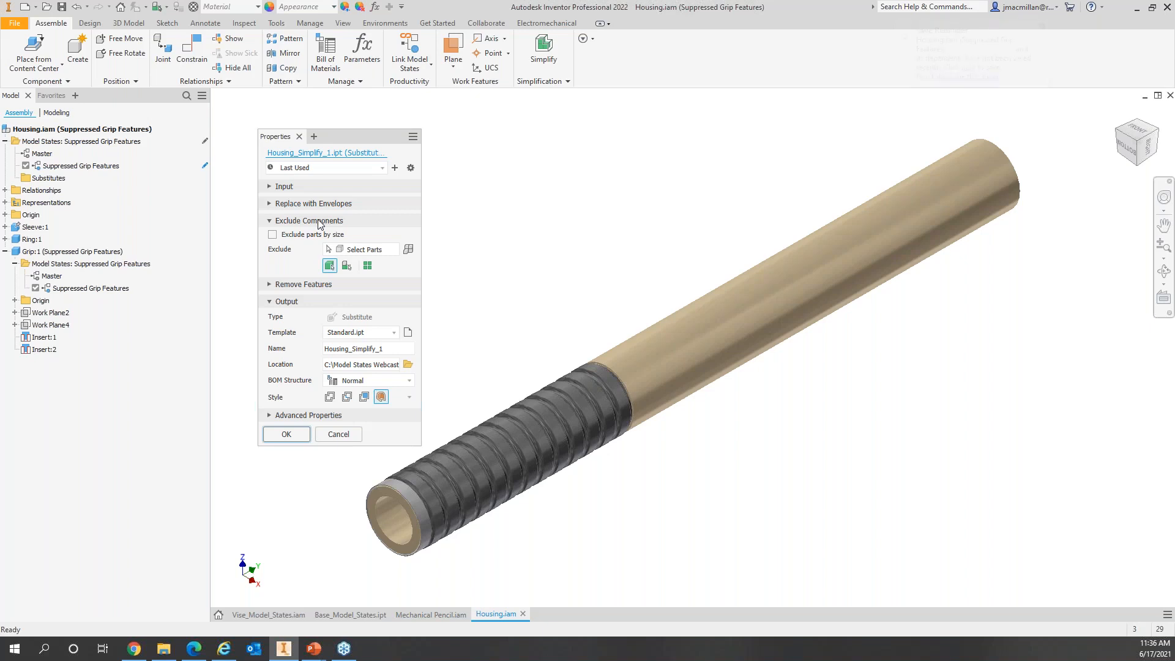
pyautogui.click(375, 255)
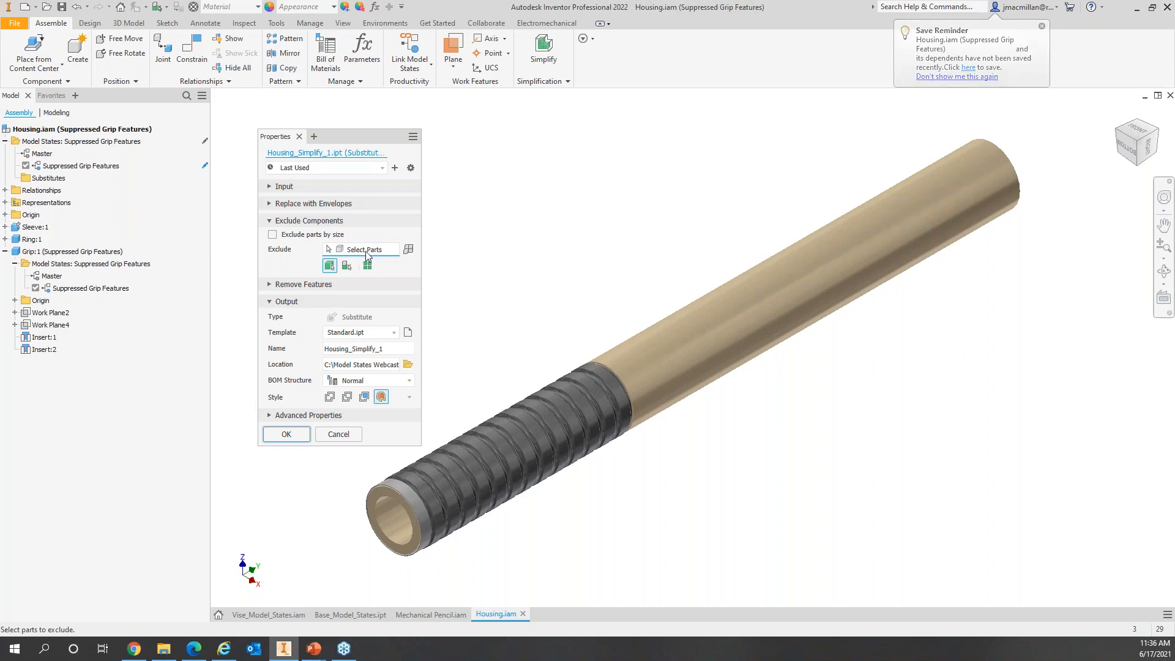
pyautogui.click(403, 487)
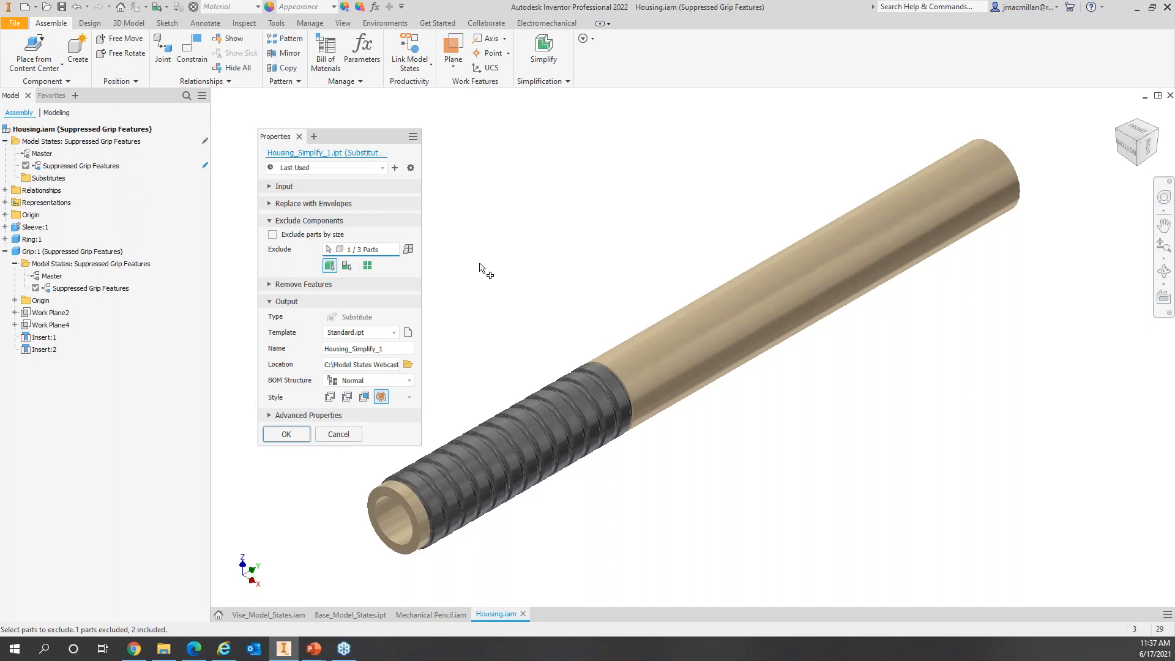
pyautogui.click(270, 221)
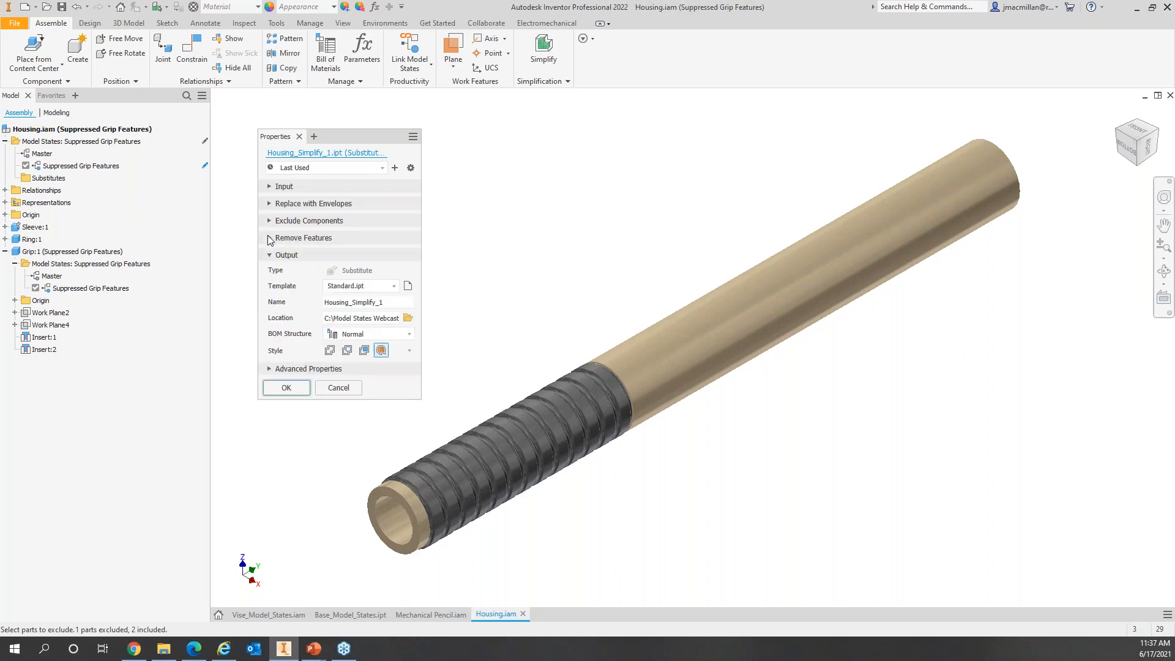
pyautogui.click(269, 238)
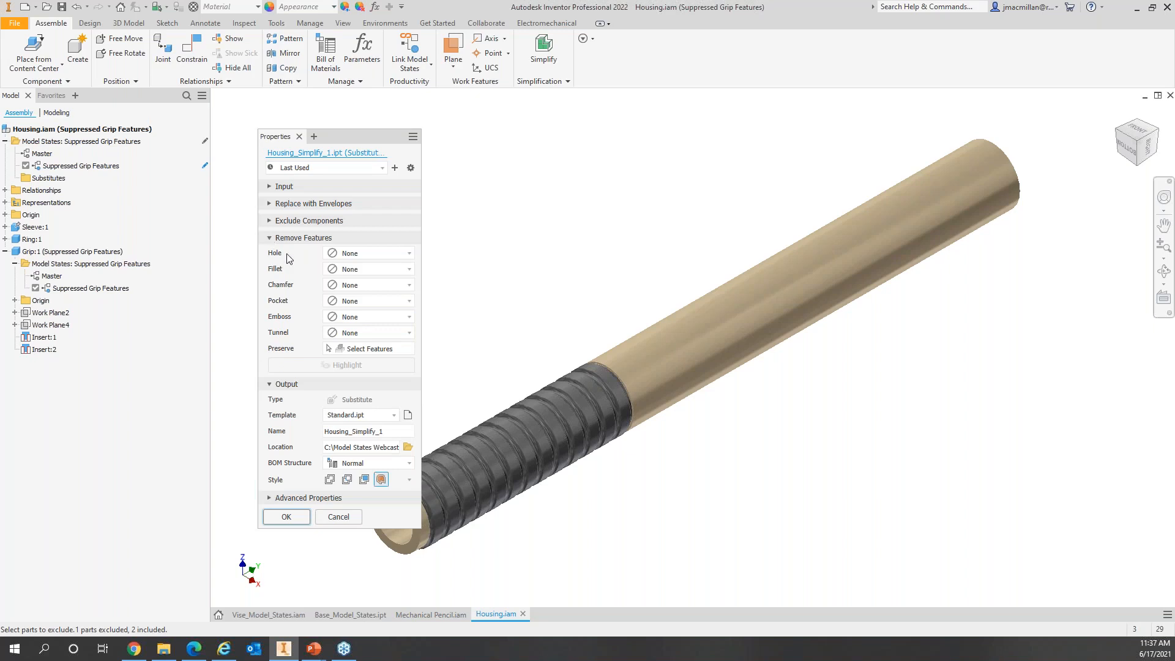
pyautogui.click(407, 257)
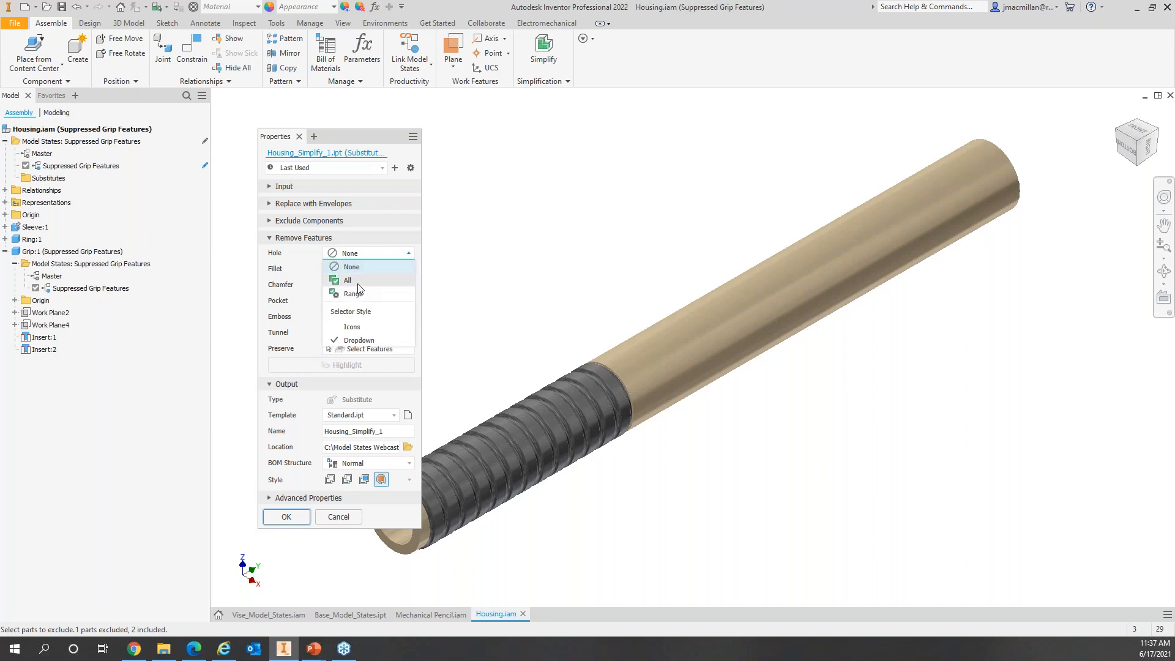
pyautogui.click(408, 256)
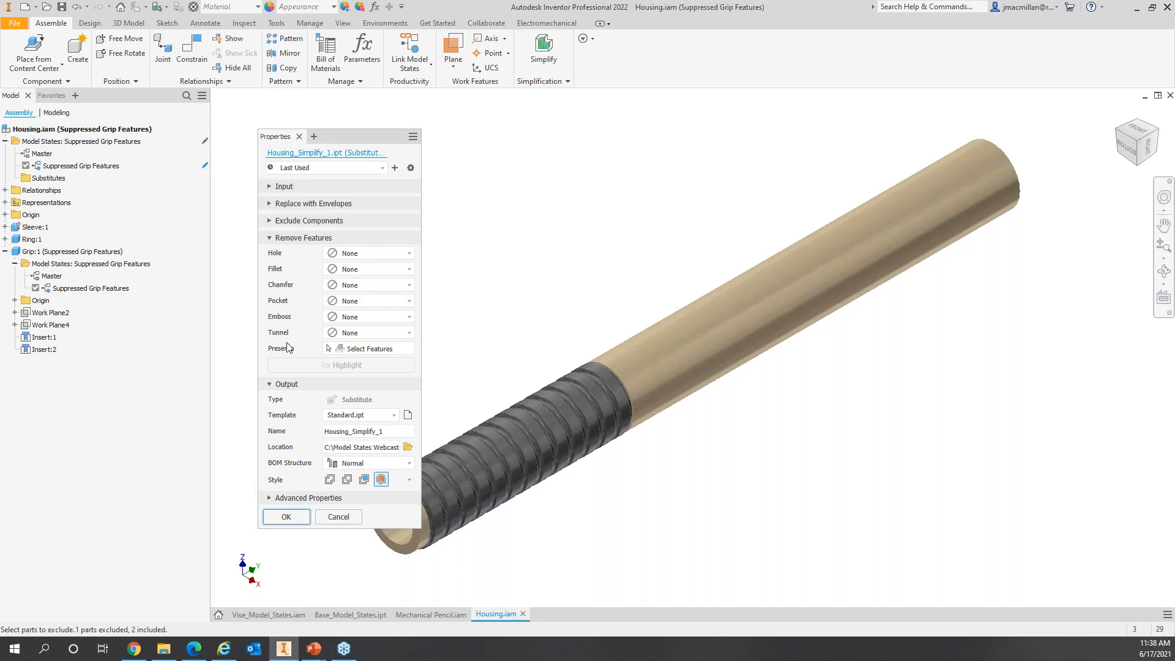
pyautogui.click(271, 238)
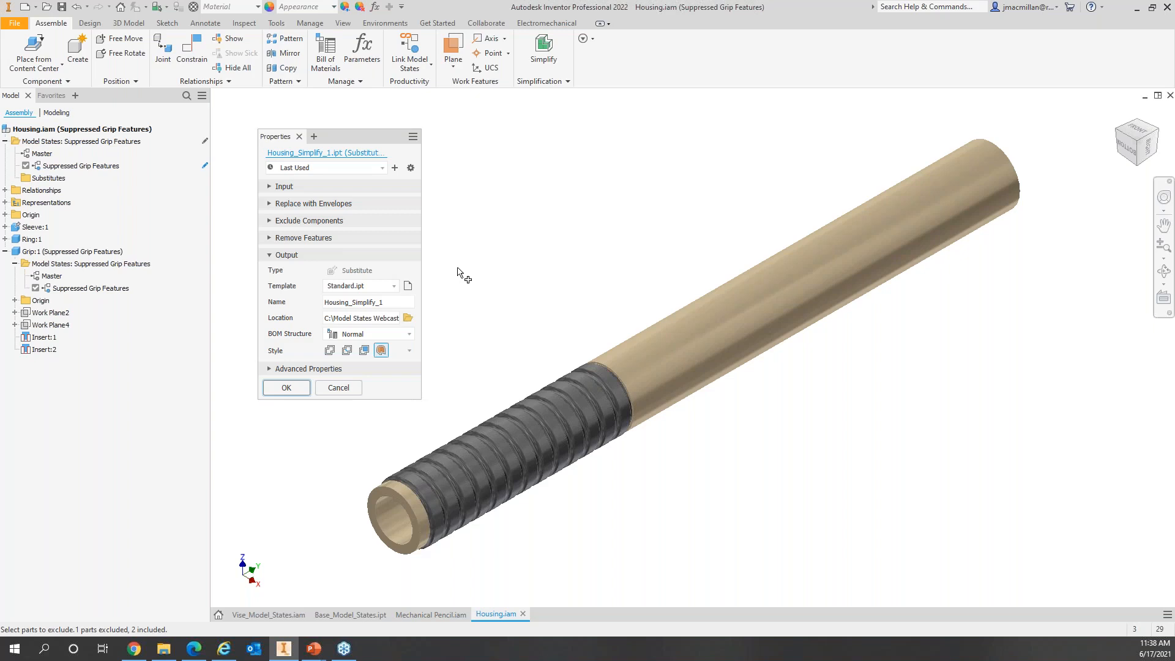
# Step: Switch the substitute part template to the metric Standard (mm) template
pyautogui.click(408, 287)
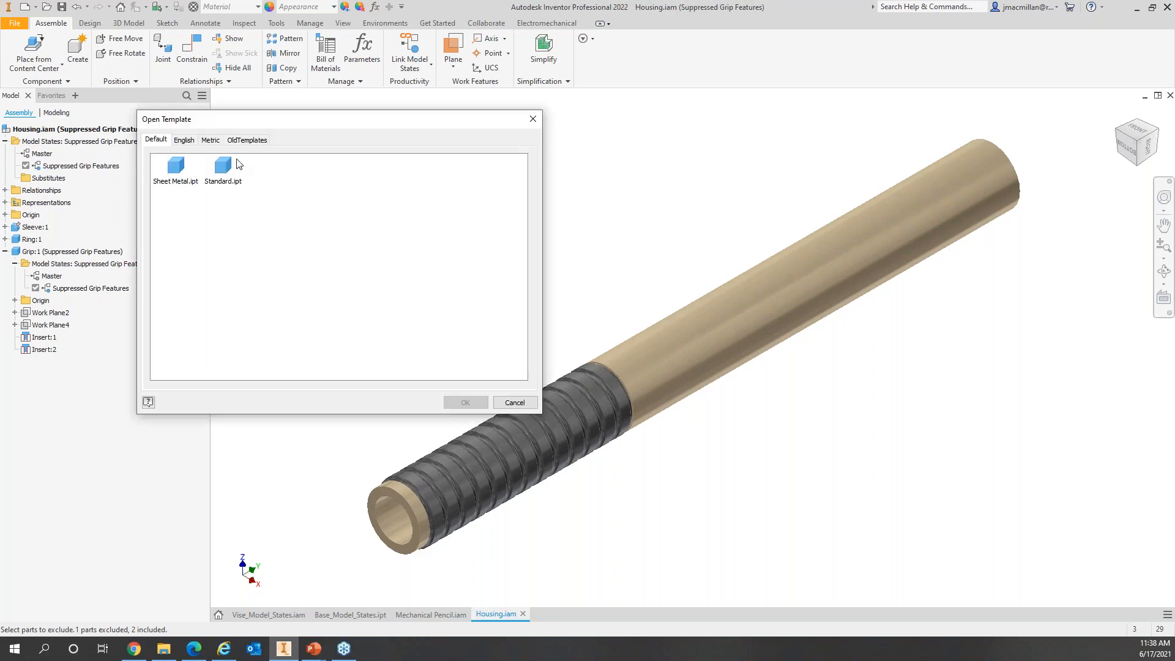
pyautogui.click(210, 140)
pyautogui.click(379, 181)
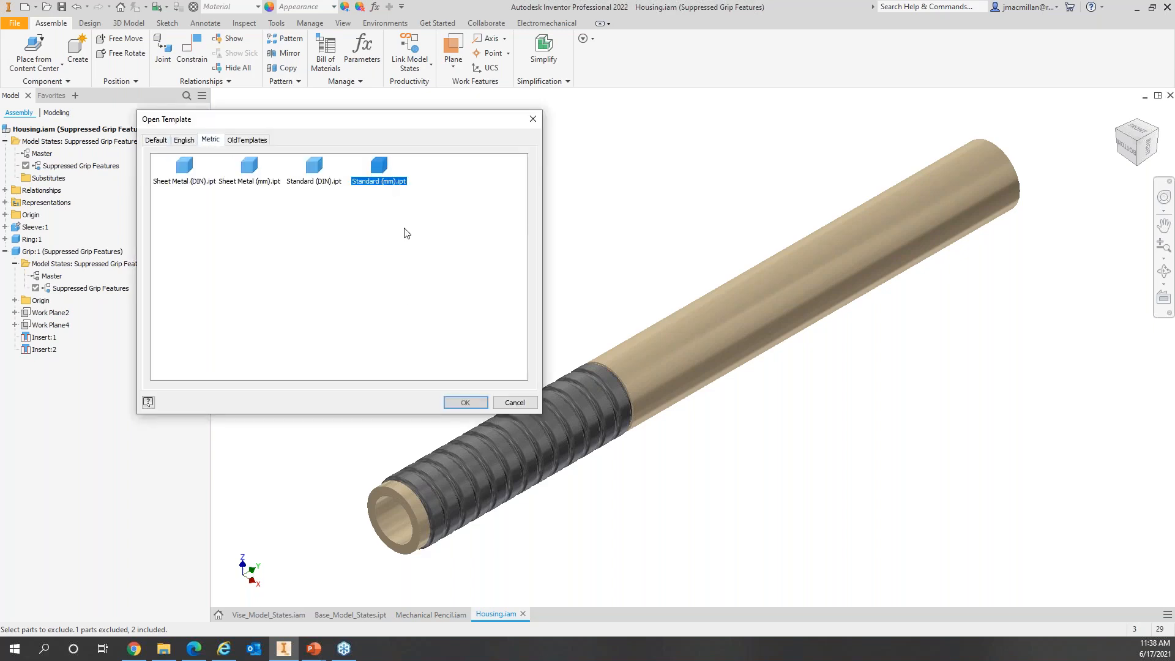
pyautogui.click(465, 402)
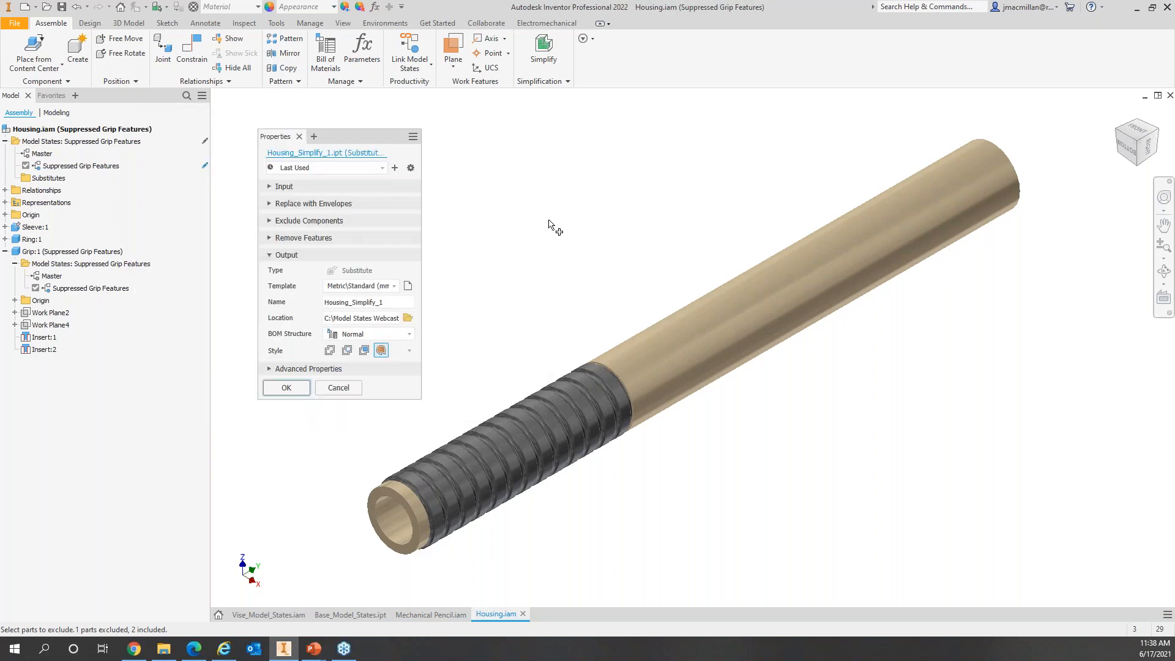
# Step: Name the substitute 'Housing_Simplified_Grip' and create it
pyautogui.click(396, 304)
pyautogui.click(397, 301)
pyautogui.press('BackSpace')
pyautogui.write('ied_Grip')
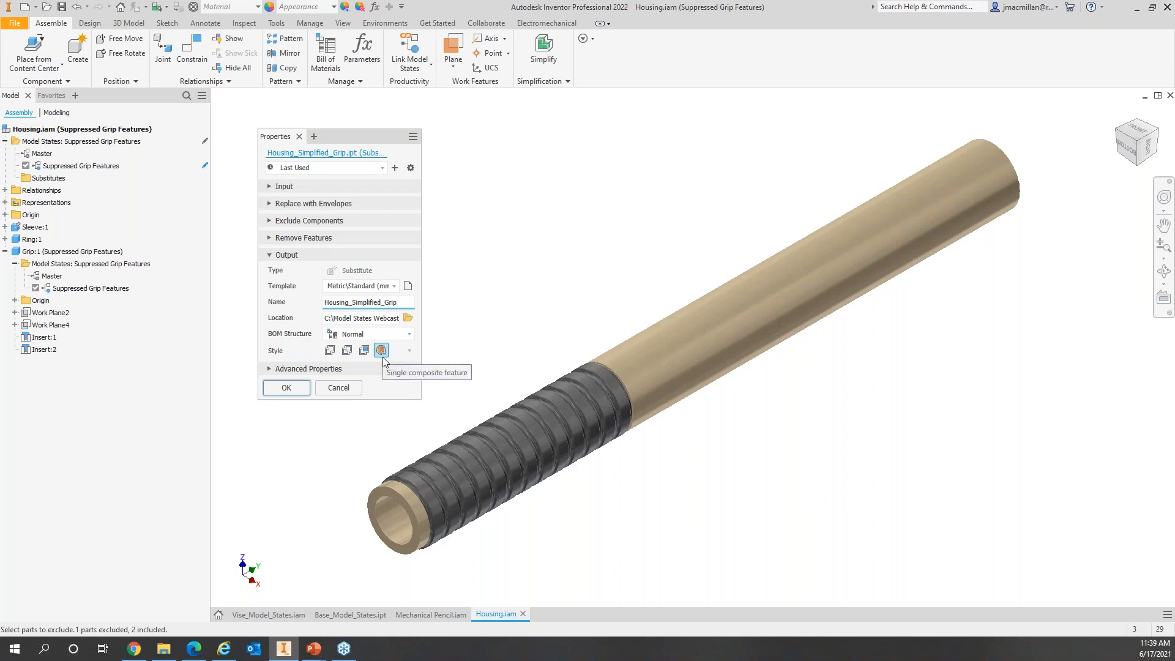
pyautogui.click(291, 389)
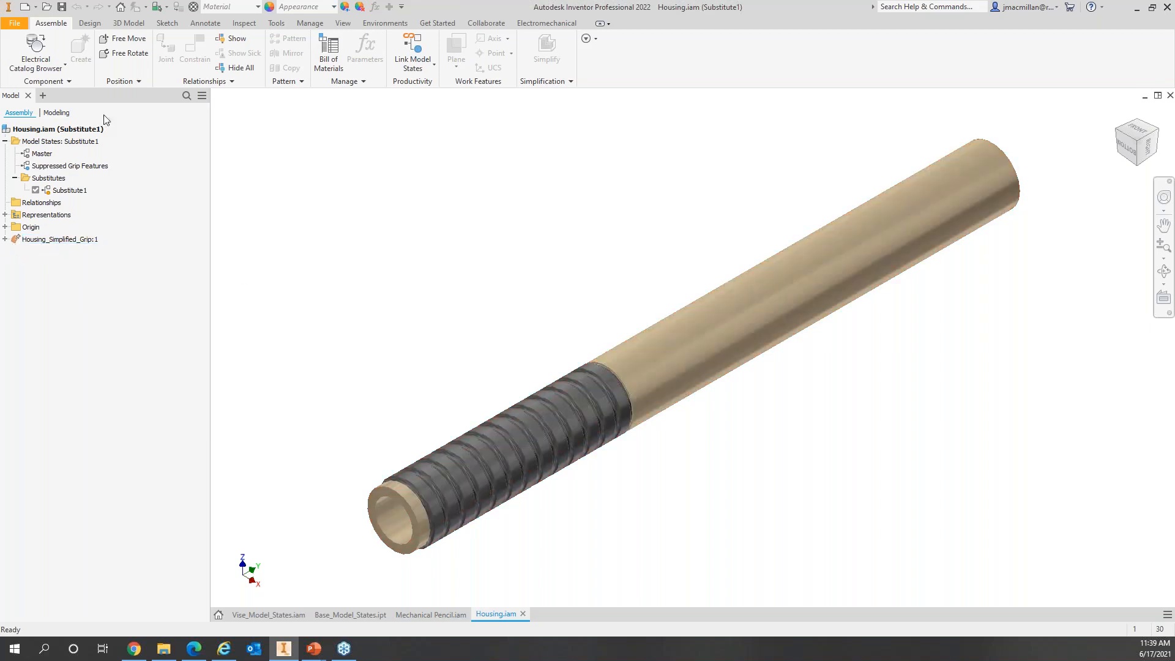
# Step: Rename the housing's Substitute1 model state to Substitute_Housing
pyautogui.click(71, 192)
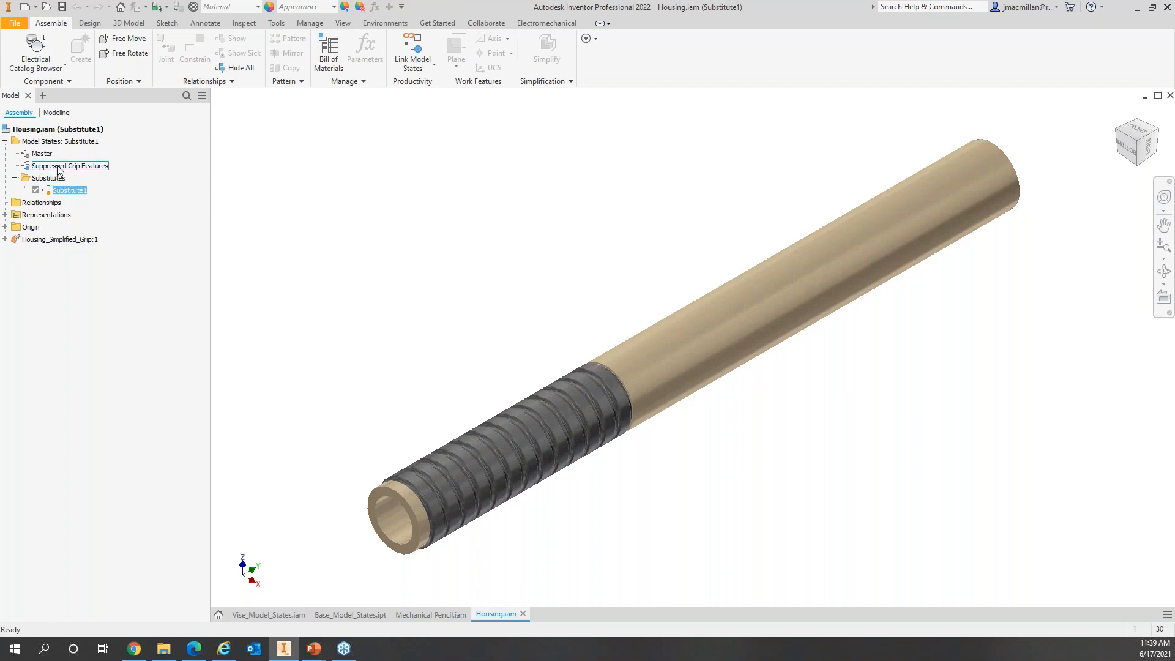
pyautogui.doubleClick(41, 153)
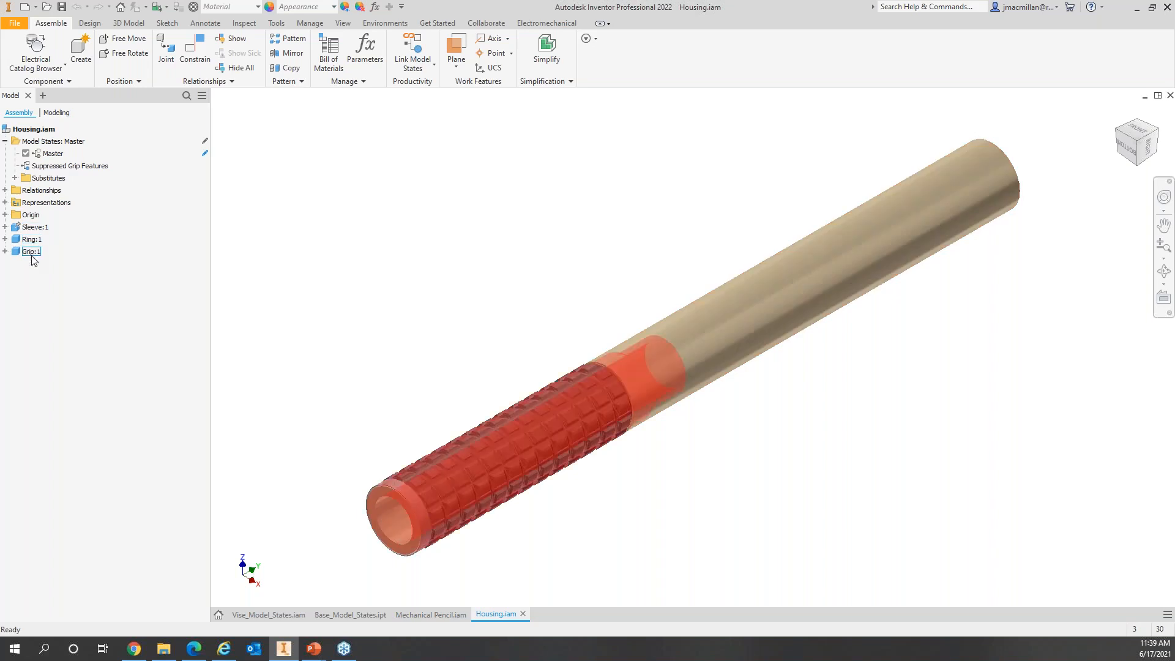
pyautogui.click(16, 178)
pyautogui.click(47, 191)
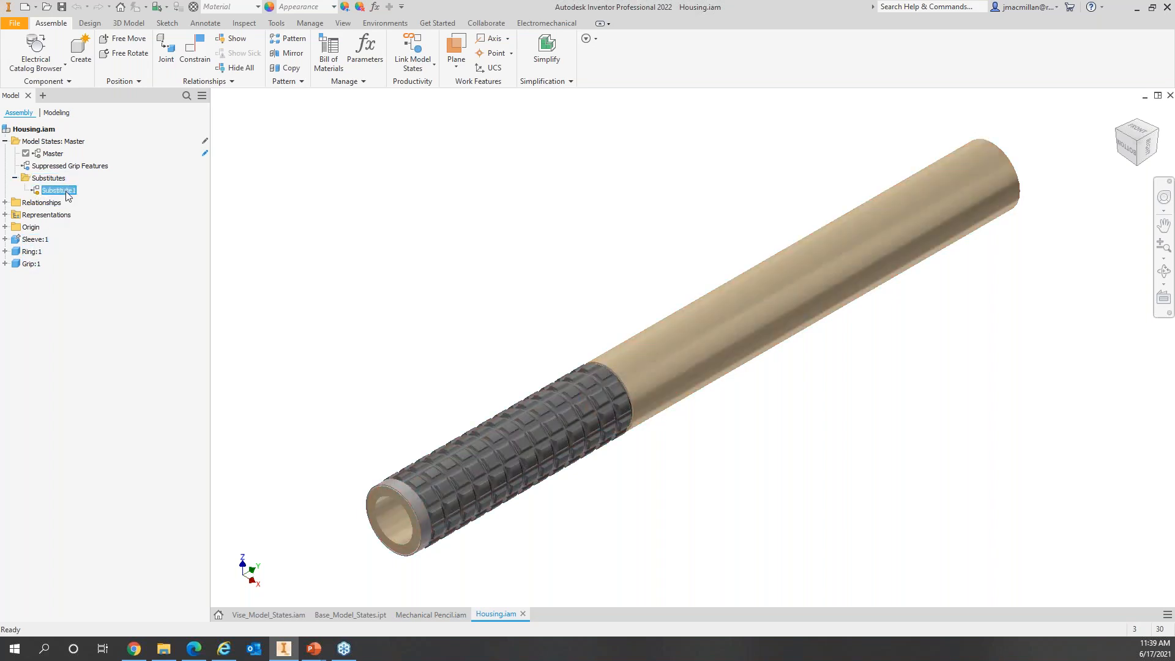
pyautogui.click(67, 191)
pyautogui.write('Substitute')
pyautogui.write(' Housing')
pyautogui.press('Return')
# Step: Activate Substitute_Housing to preview the simplified grip, then reactivate the Master state
pyautogui.doubleClick(77, 191)
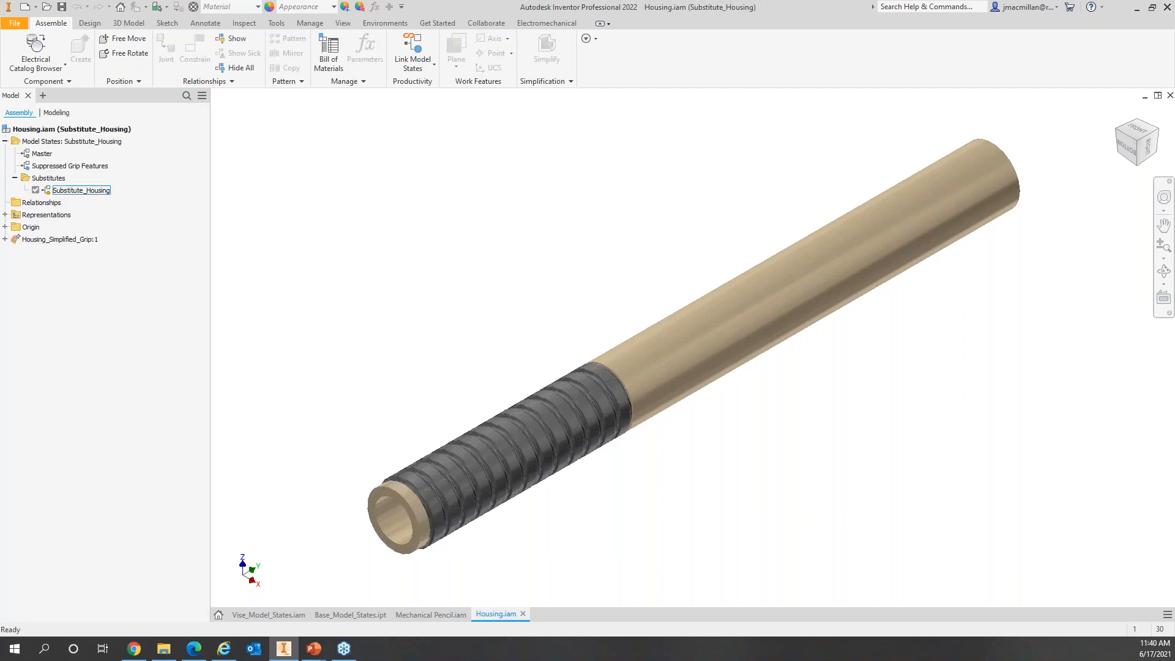
pyautogui.click(55, 239)
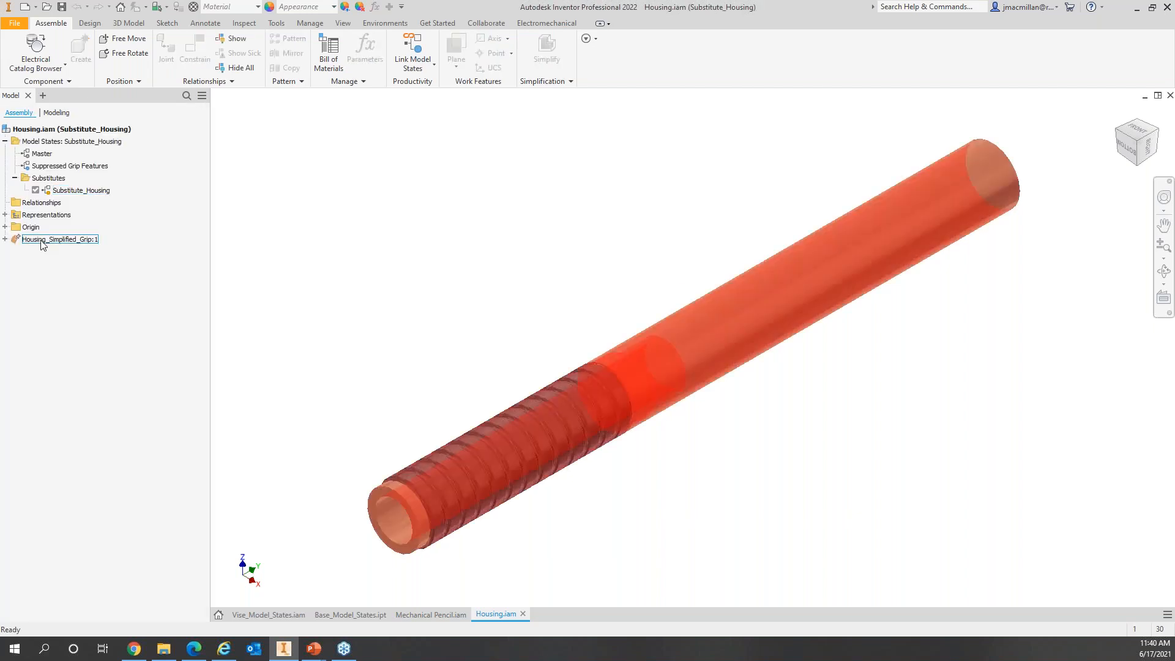
pyautogui.doubleClick(41, 153)
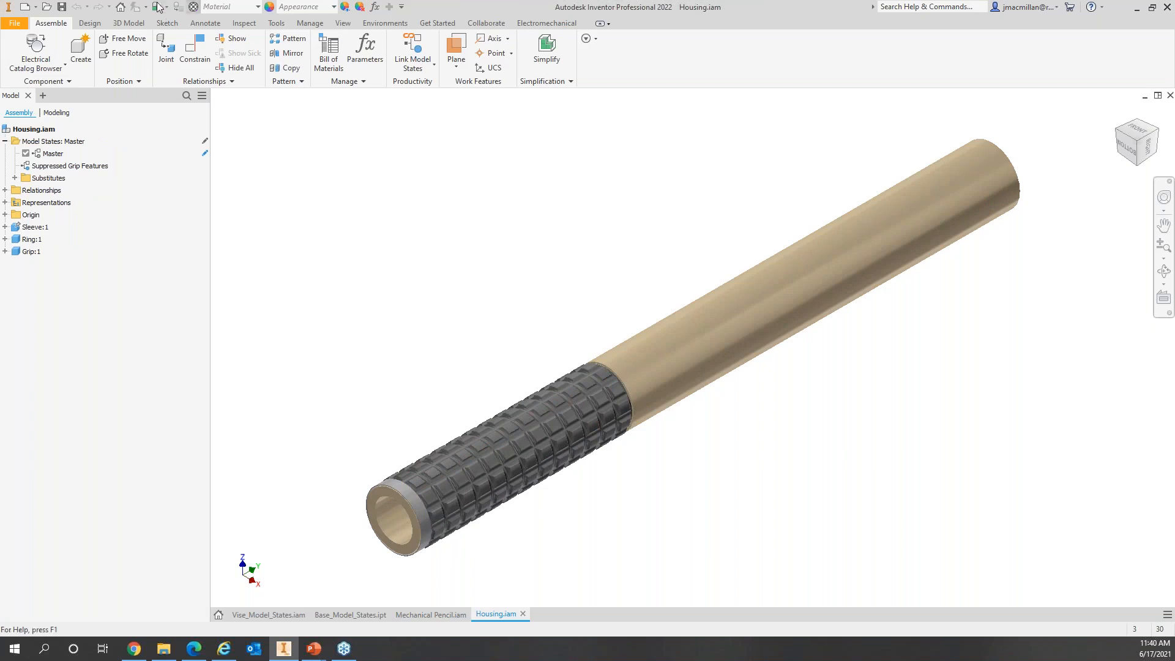
# Step: Save Housing.iam with its changed dependents and close the housing document
pyautogui.click(61, 7)
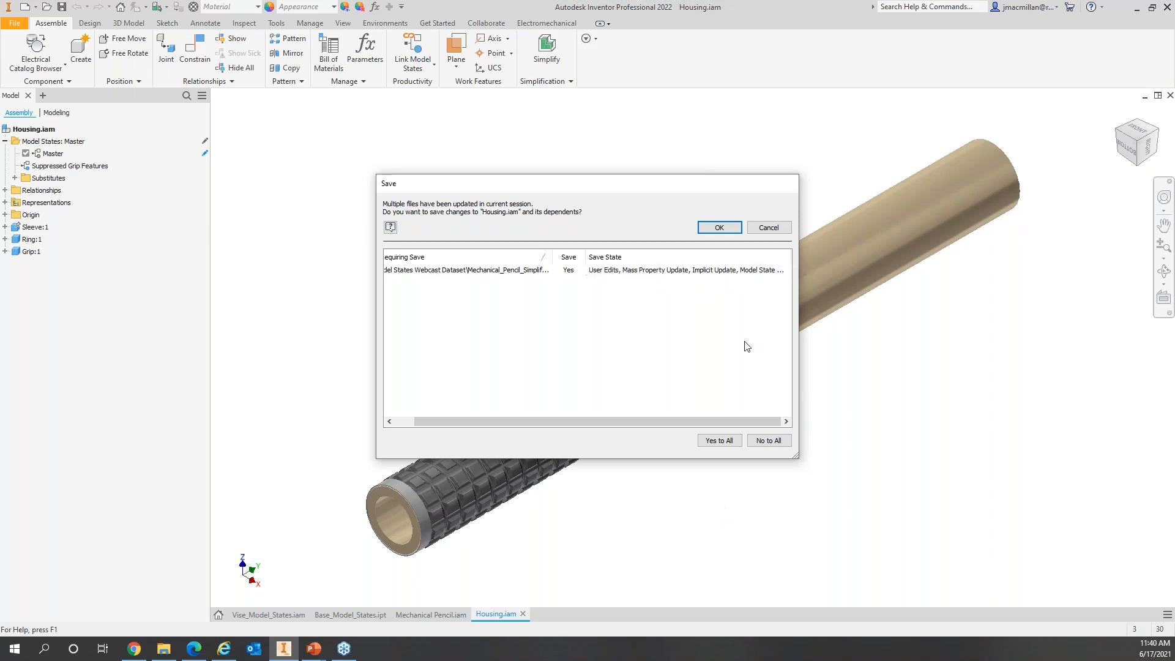
pyautogui.click(720, 229)
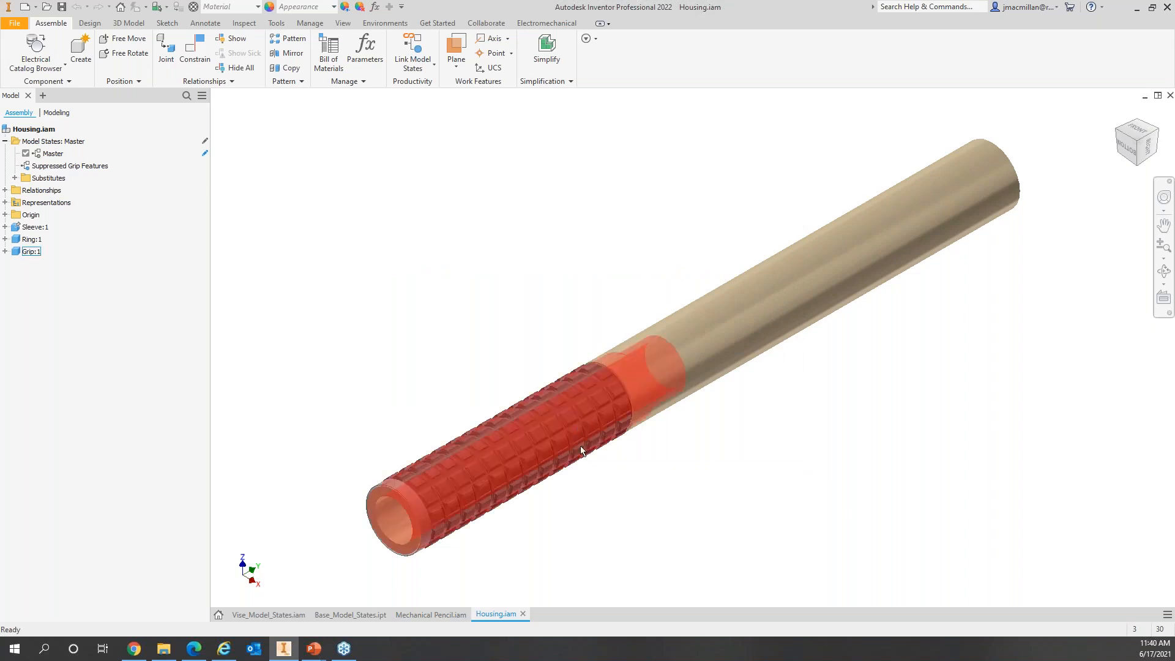
pyautogui.click(523, 613)
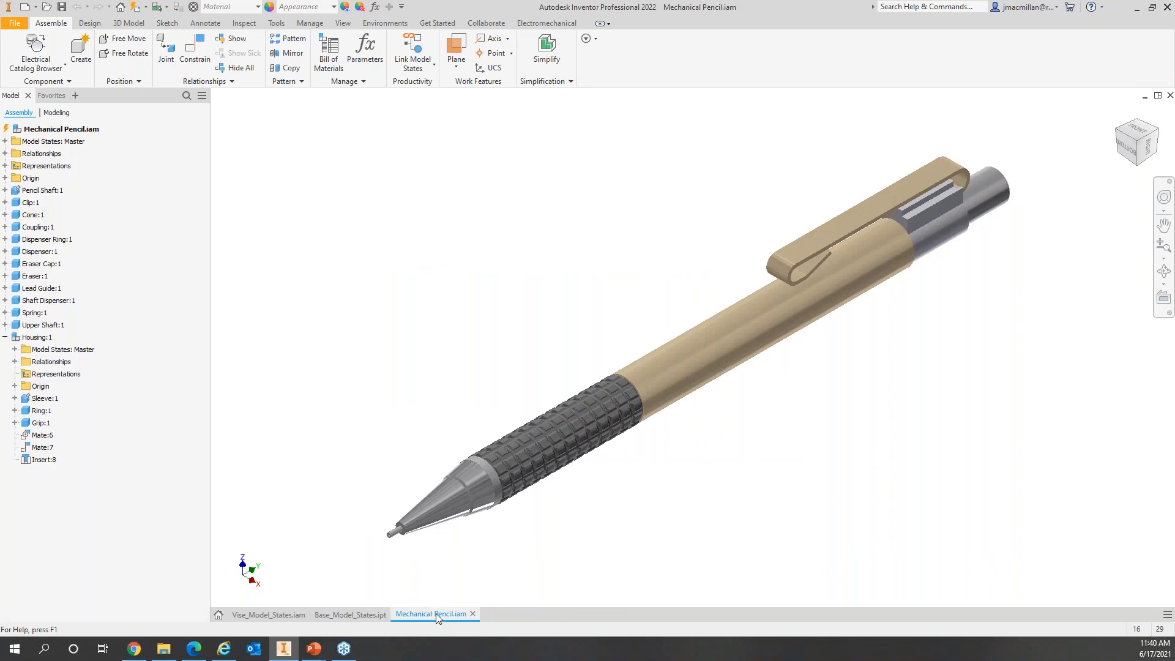
# Step: Update the Mechanical Pencil assembly and create a new model state for it
pyautogui.click(134, 7)
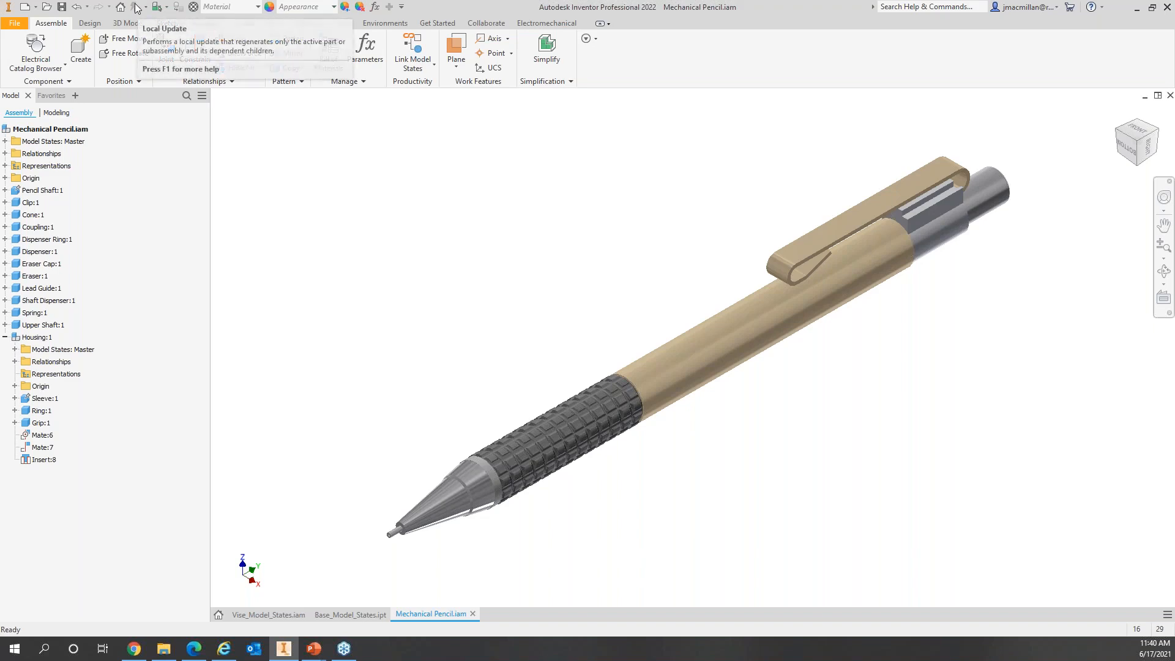
pyautogui.click(15, 348)
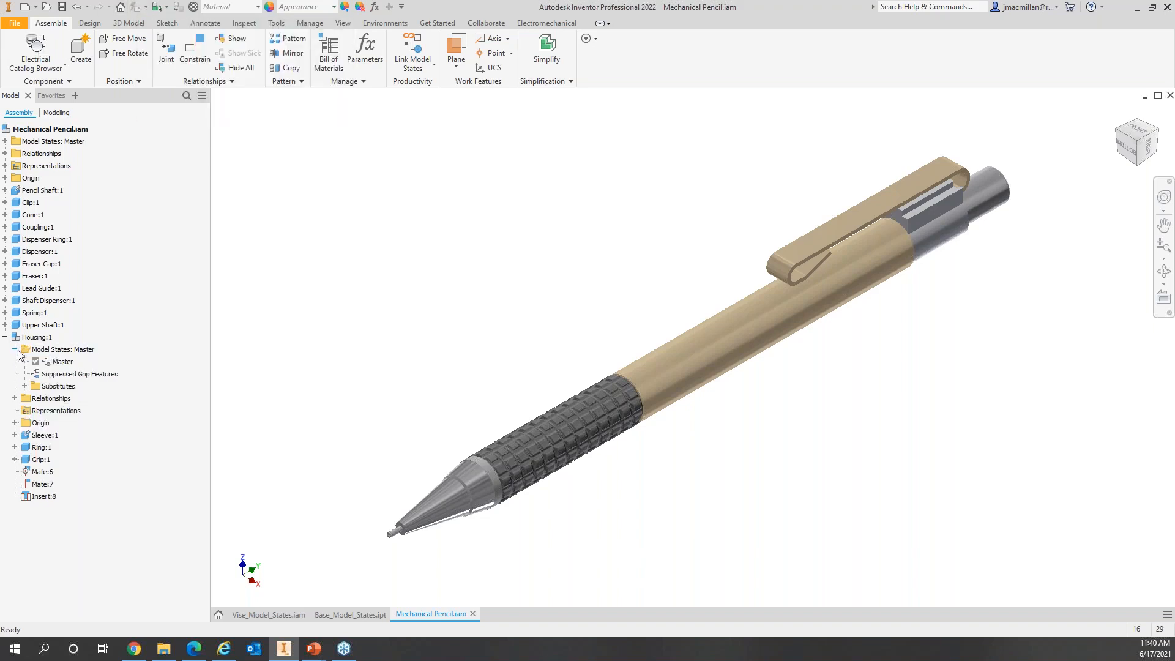
pyautogui.click(24, 385)
pyautogui.click(80, 398)
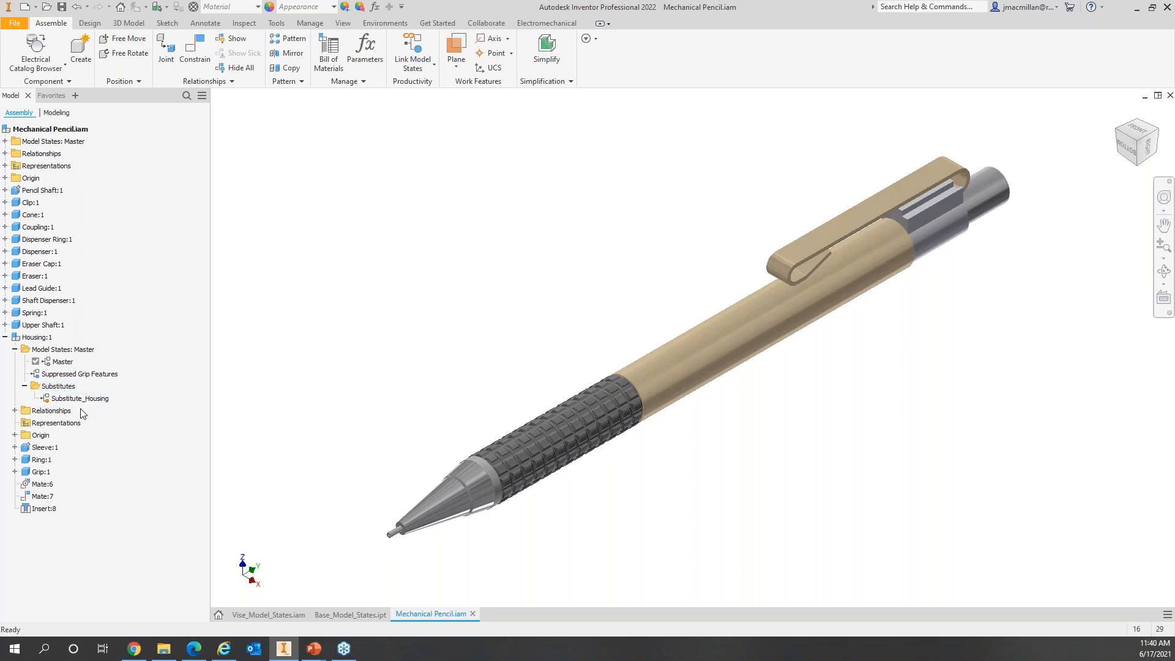
pyautogui.click(43, 142)
pyautogui.click(5, 141)
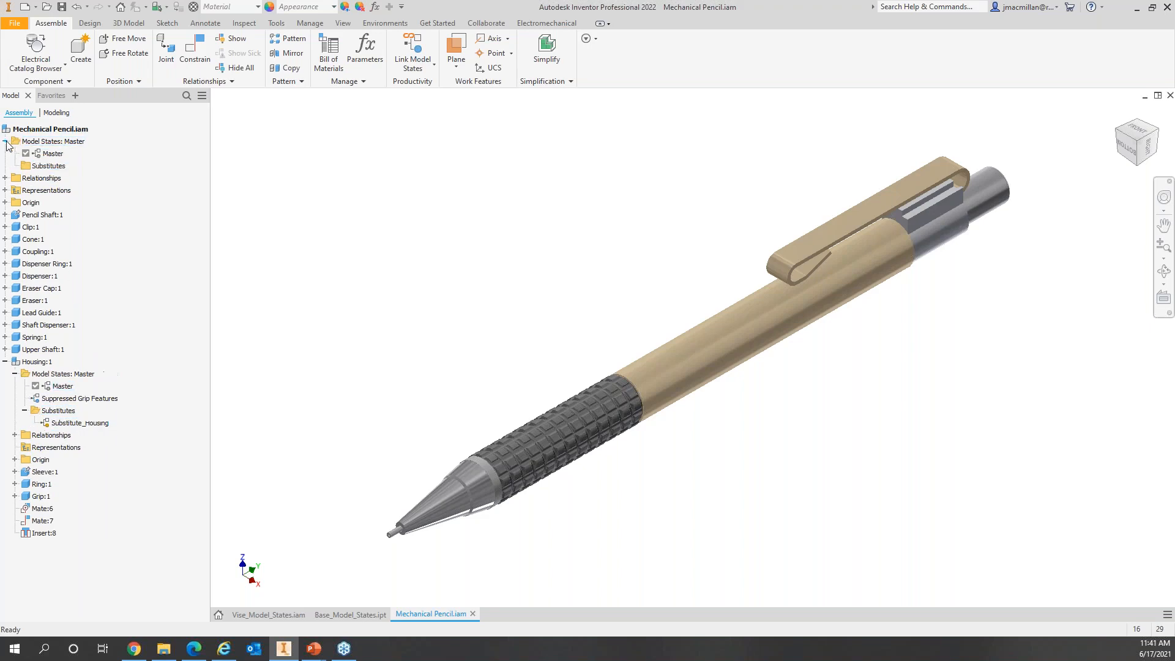
pyautogui.rightClick(59, 141)
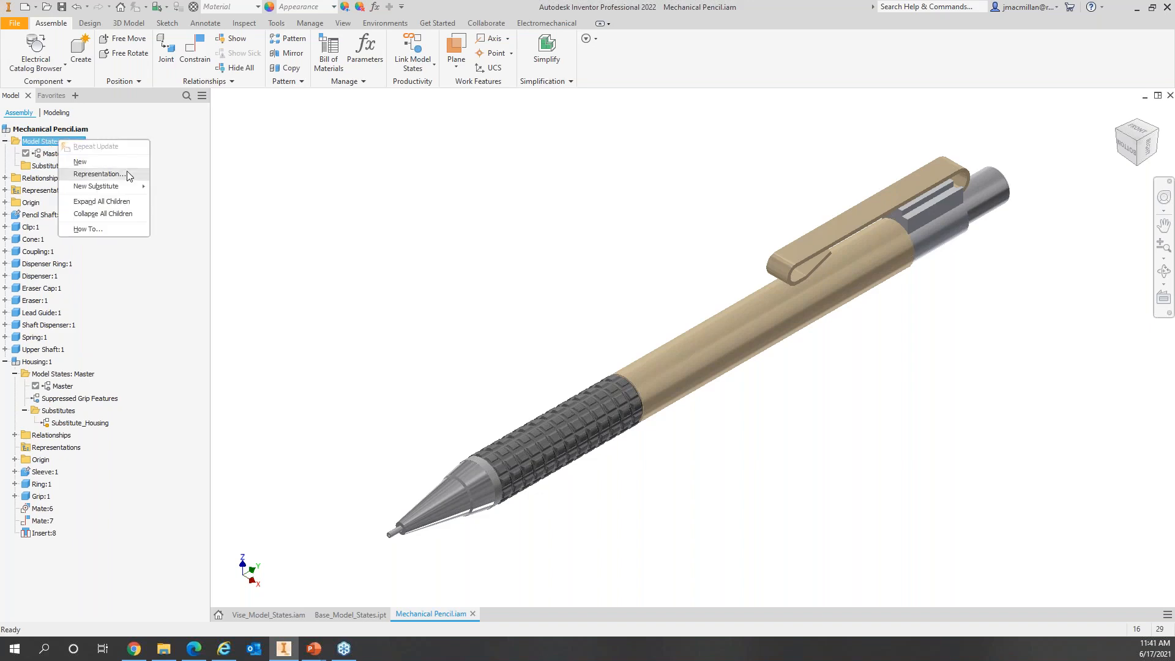
pyautogui.click(93, 161)
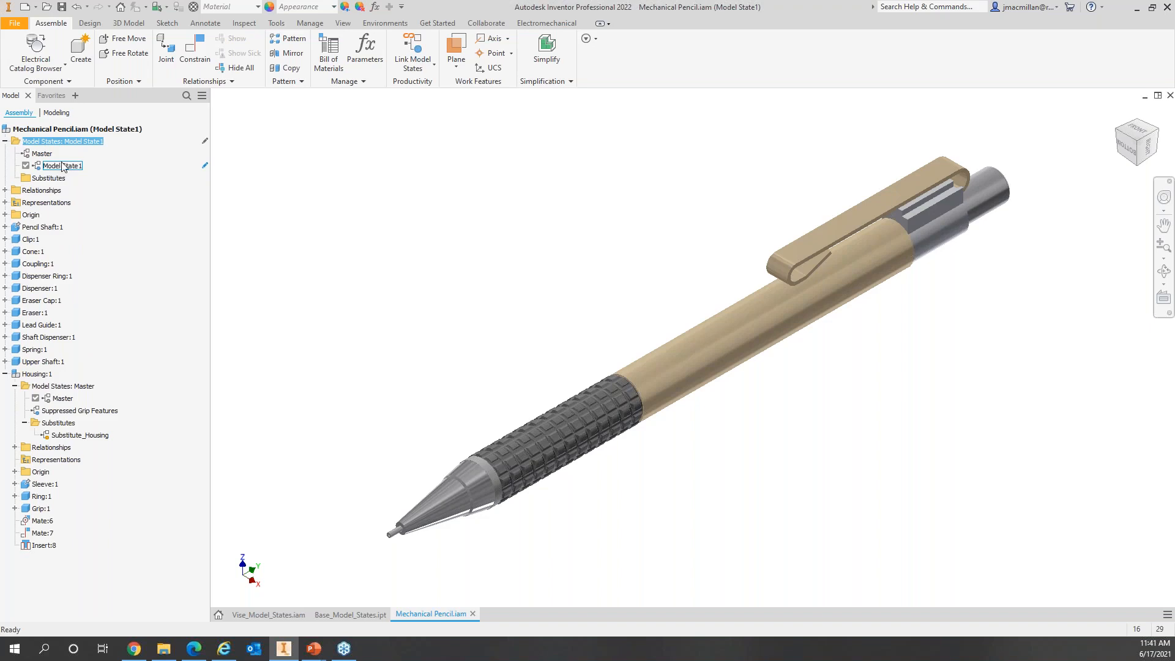
# Step: Set Housing to Substitute_Housing in the new state and name it 'Substitute Housing'
pyautogui.doubleClick(93, 436)
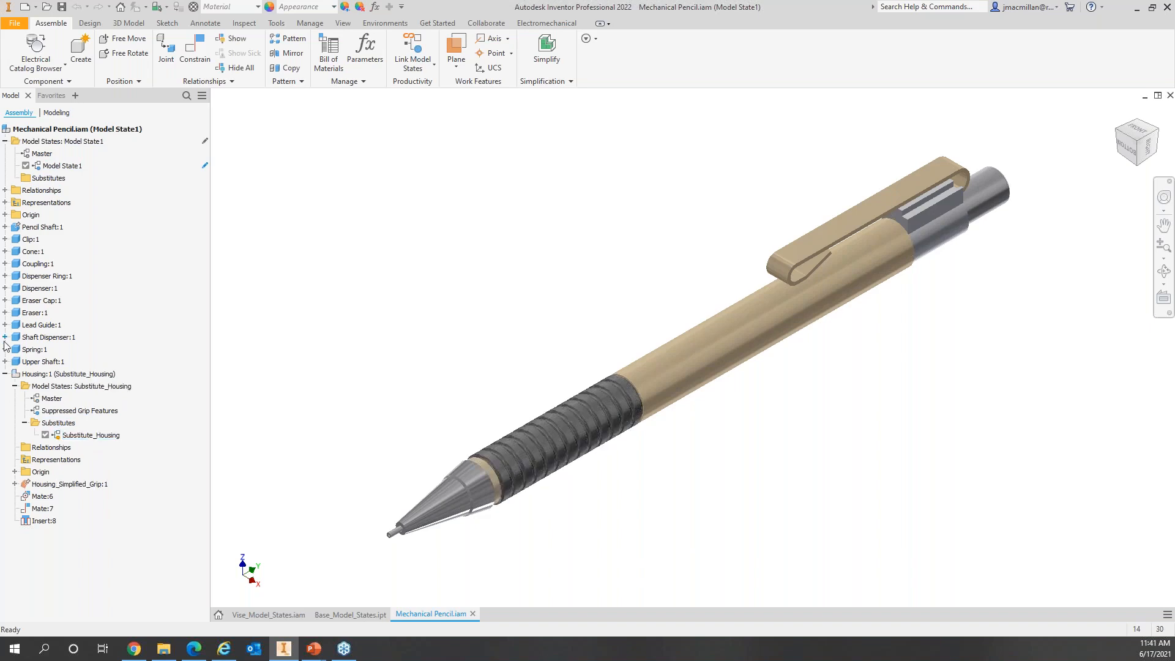
pyautogui.click(5, 374)
pyautogui.click(68, 168)
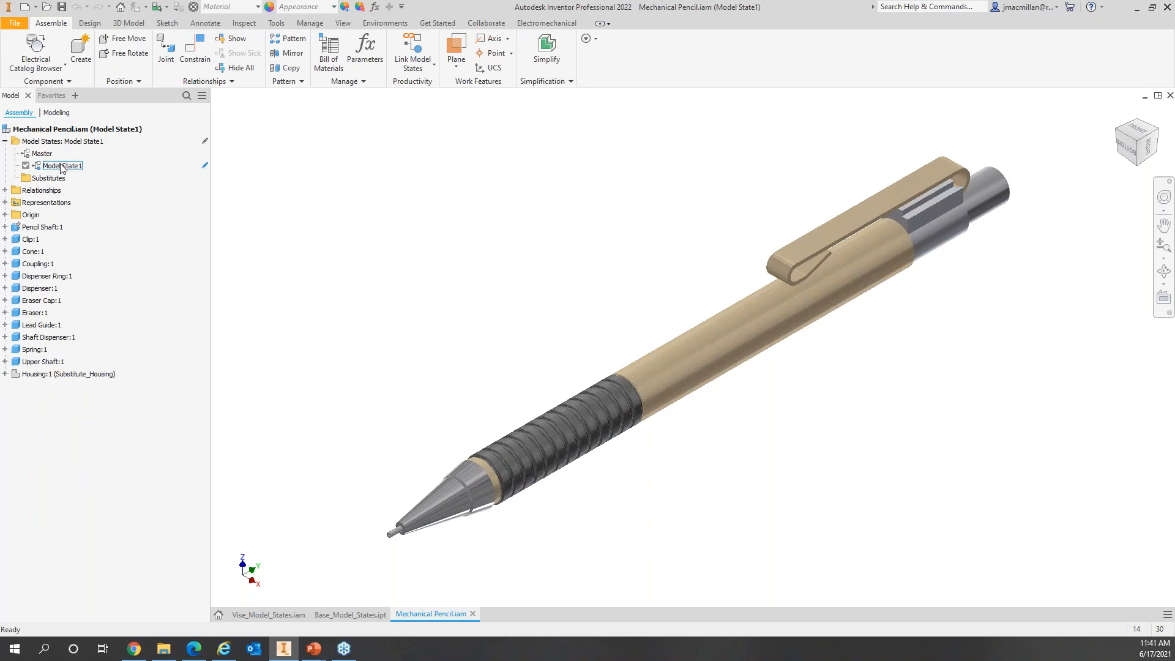
pyautogui.click(72, 170)
pyautogui.write('Substitute Housing')
pyautogui.press('Return')
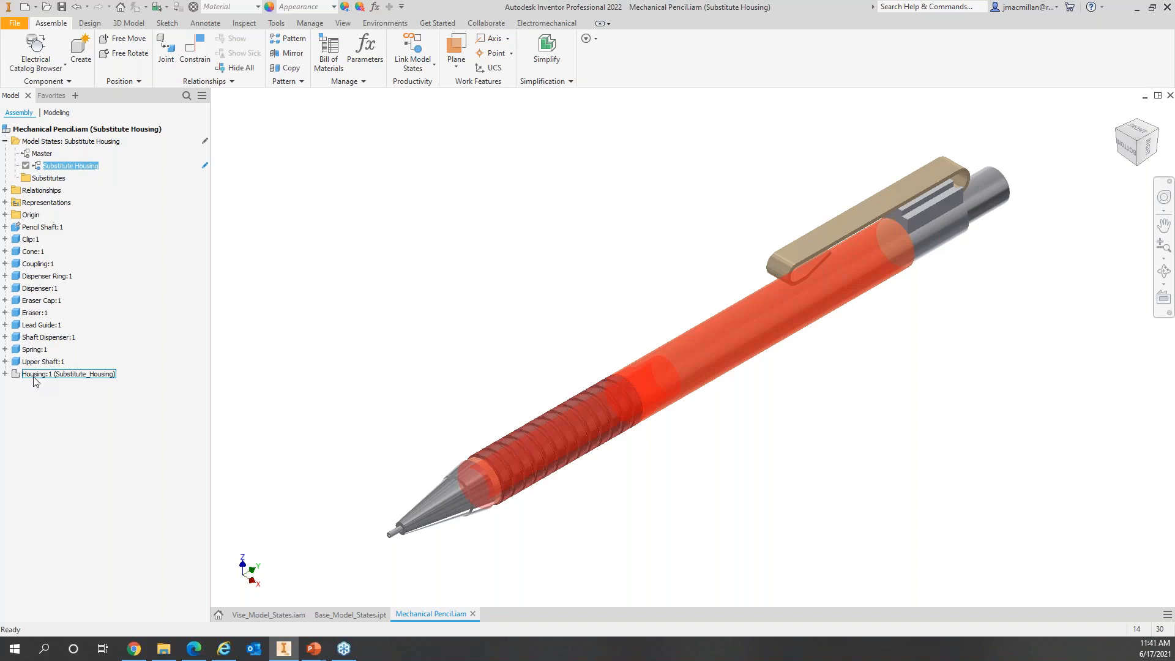
# Step: Reactivate the pencil's Master state and check the housing's components
pyautogui.doubleClick(43, 154)
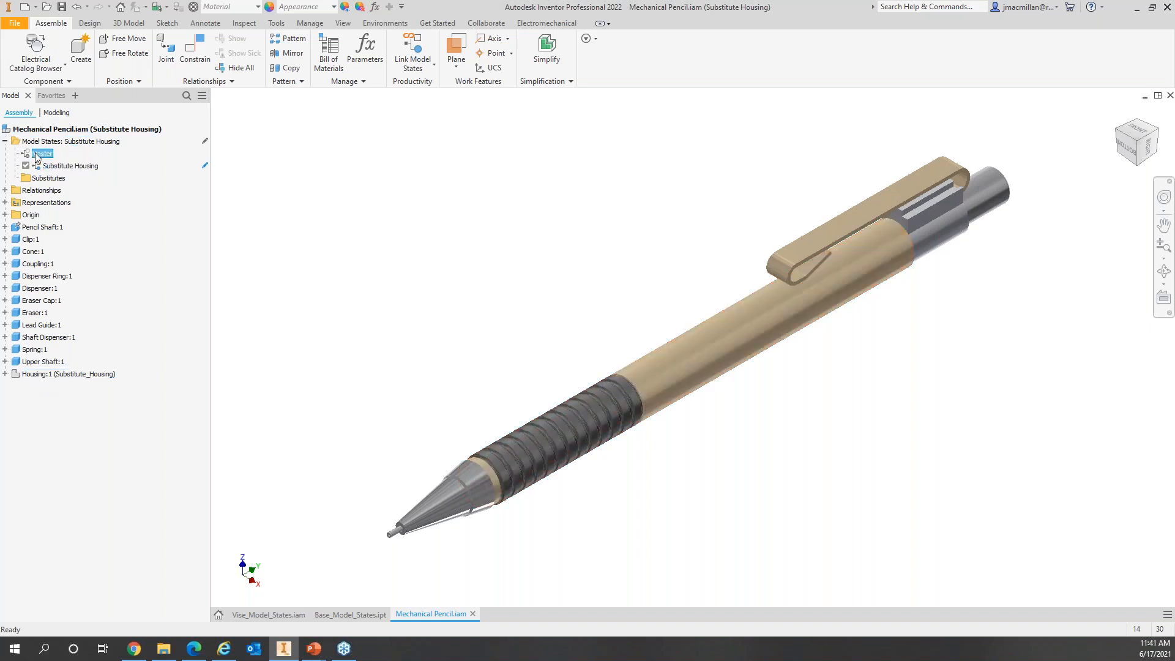
pyautogui.click(5, 373)
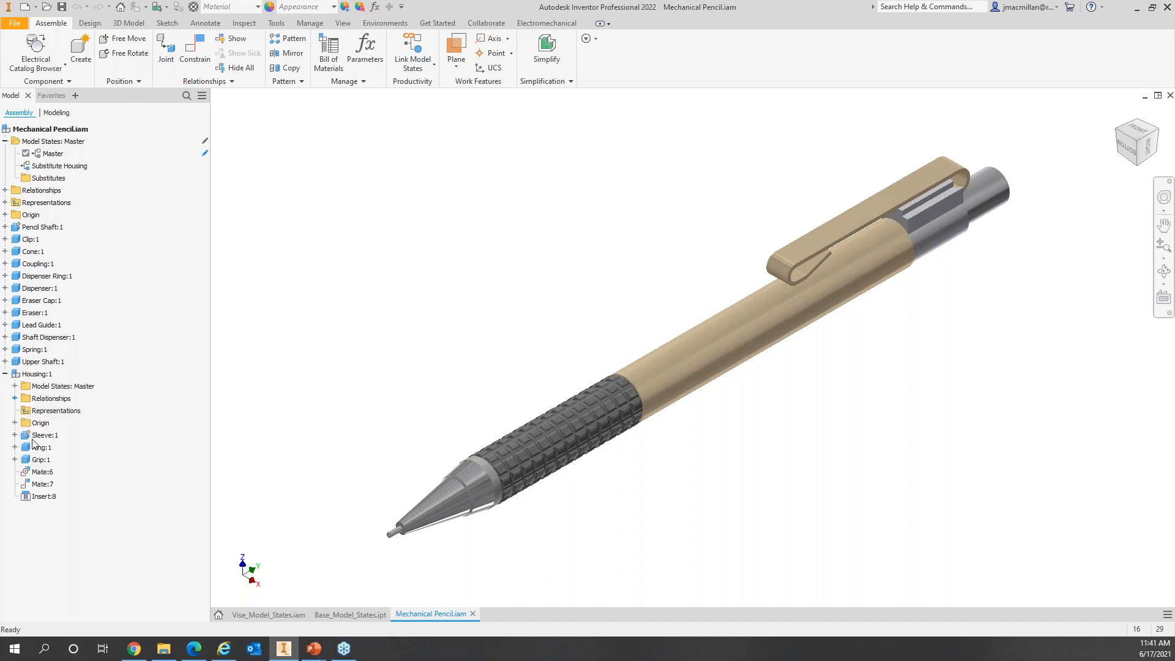
pyautogui.click(5, 374)
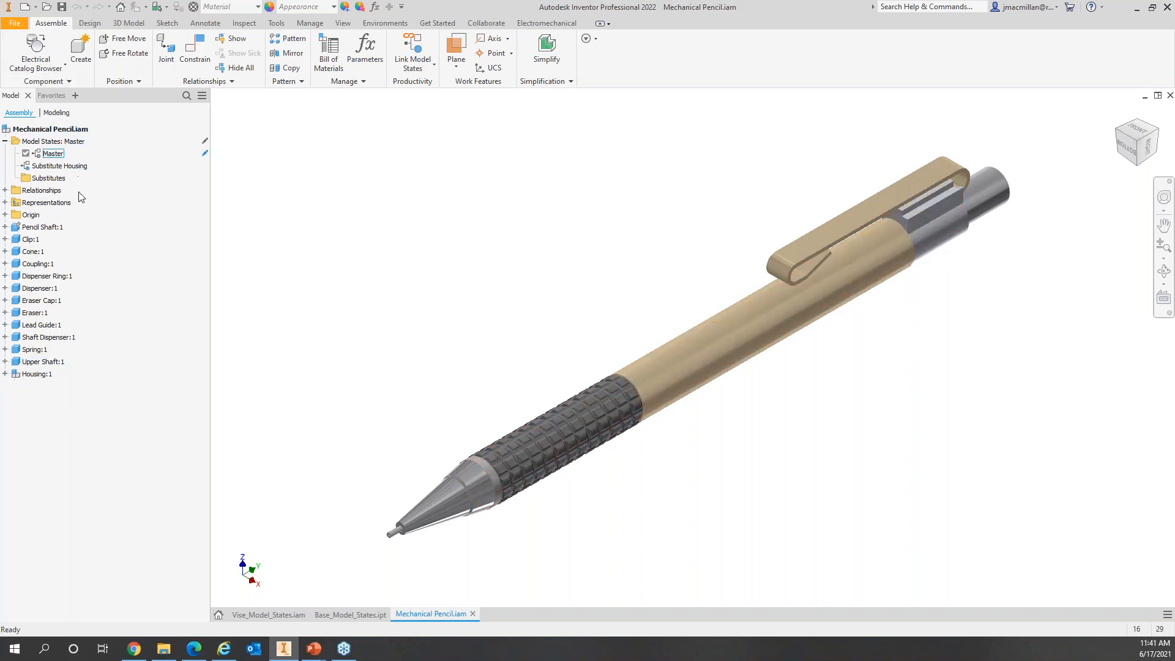
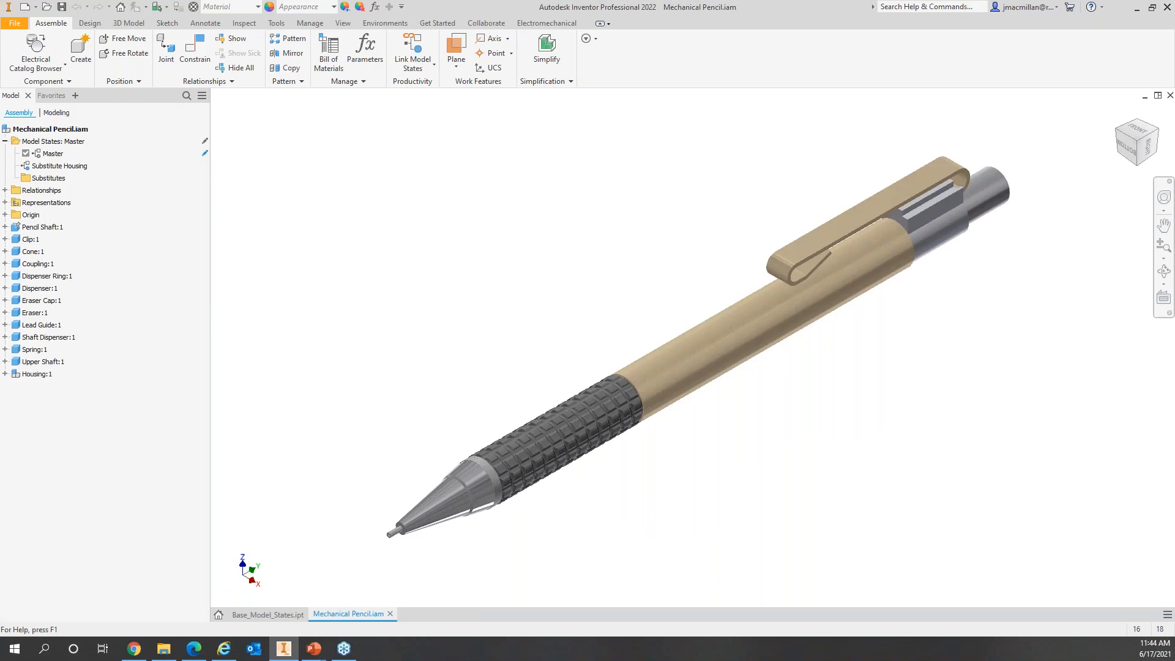
# Step: Bring up the Open dialog from the Quick Access Toolbar, showing the Mechanical_Pencil_Simplify folder
pyautogui.click(47, 12)
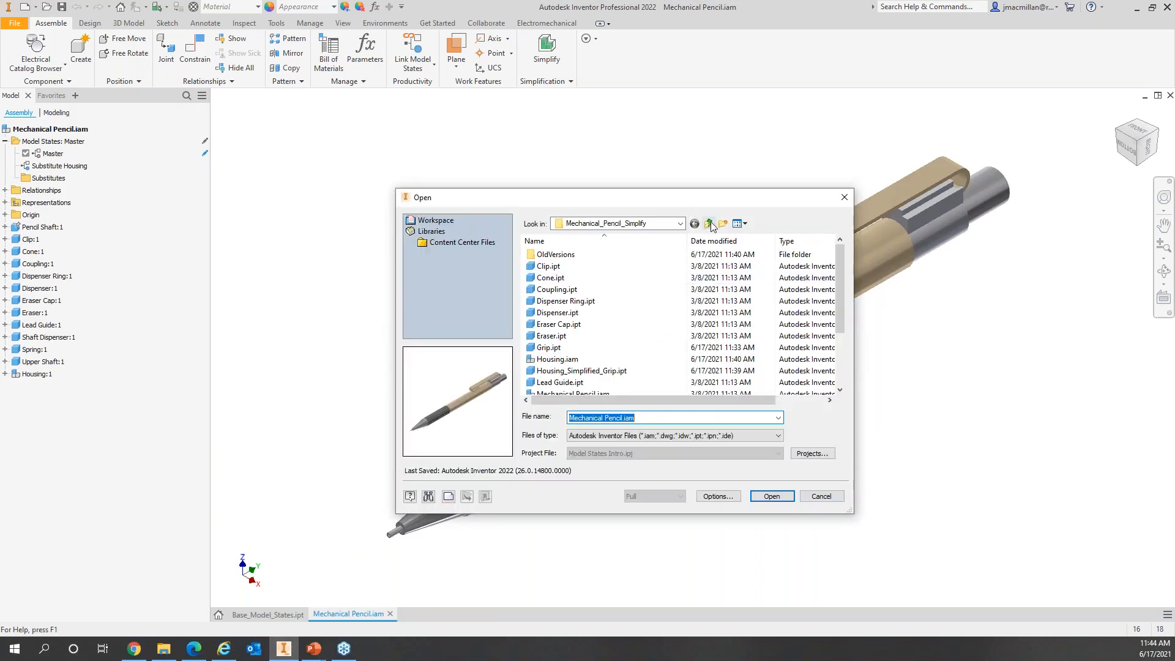
# Step: Open Vise_Model_States.iam from the Model States folder with Screws Suppressed chosen in Options
pyautogui.click(709, 224)
pyautogui.doubleClick(558, 268)
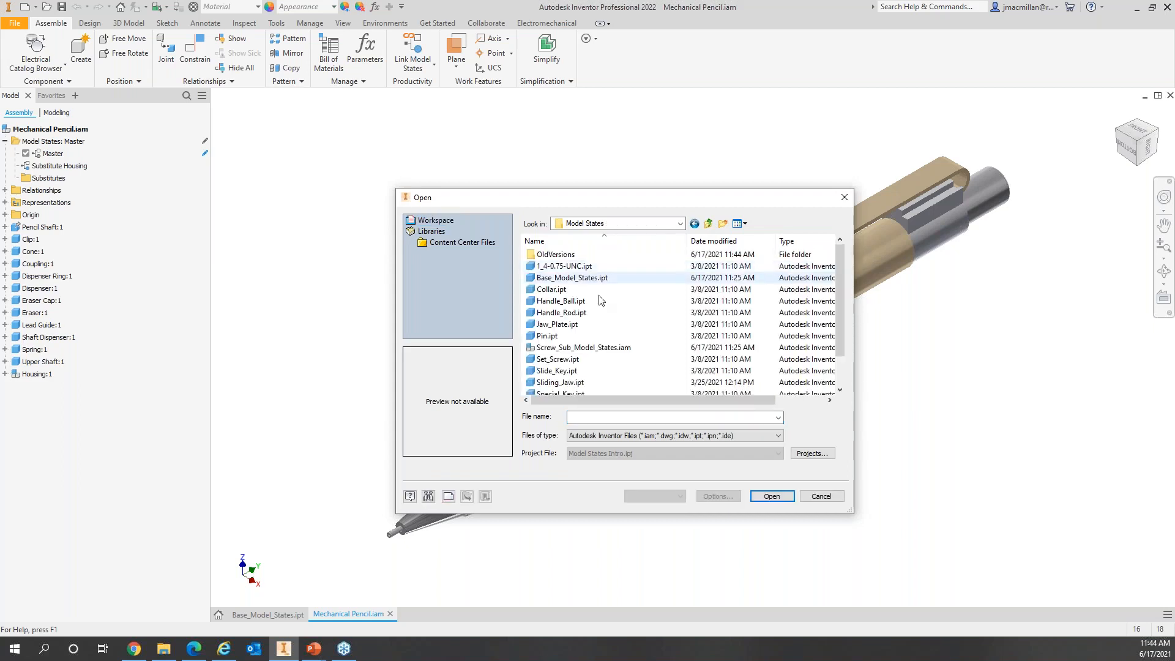
pyautogui.scroll(-1, 600, 300)
pyautogui.click(636, 371)
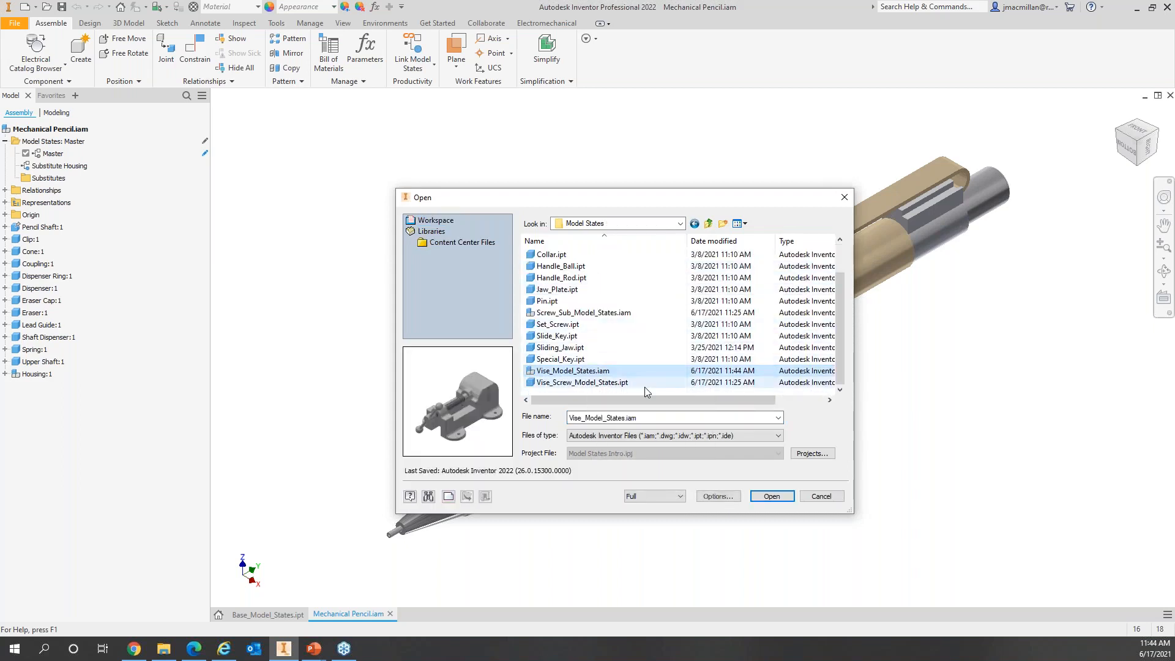
pyautogui.click(722, 498)
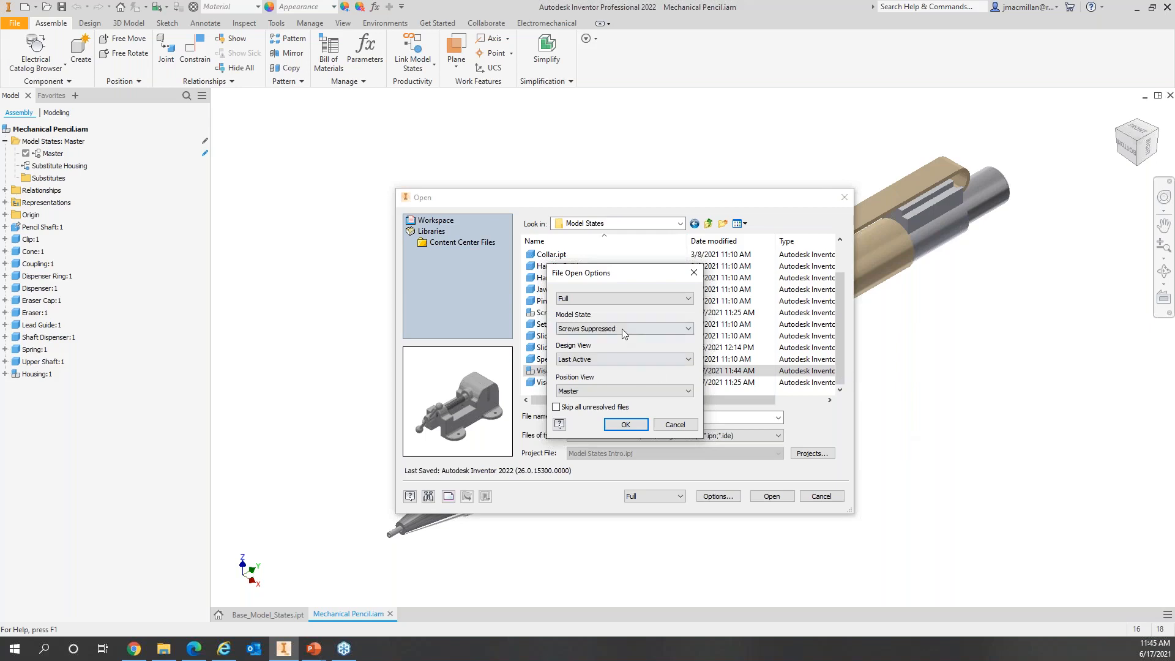
pyautogui.click(631, 424)
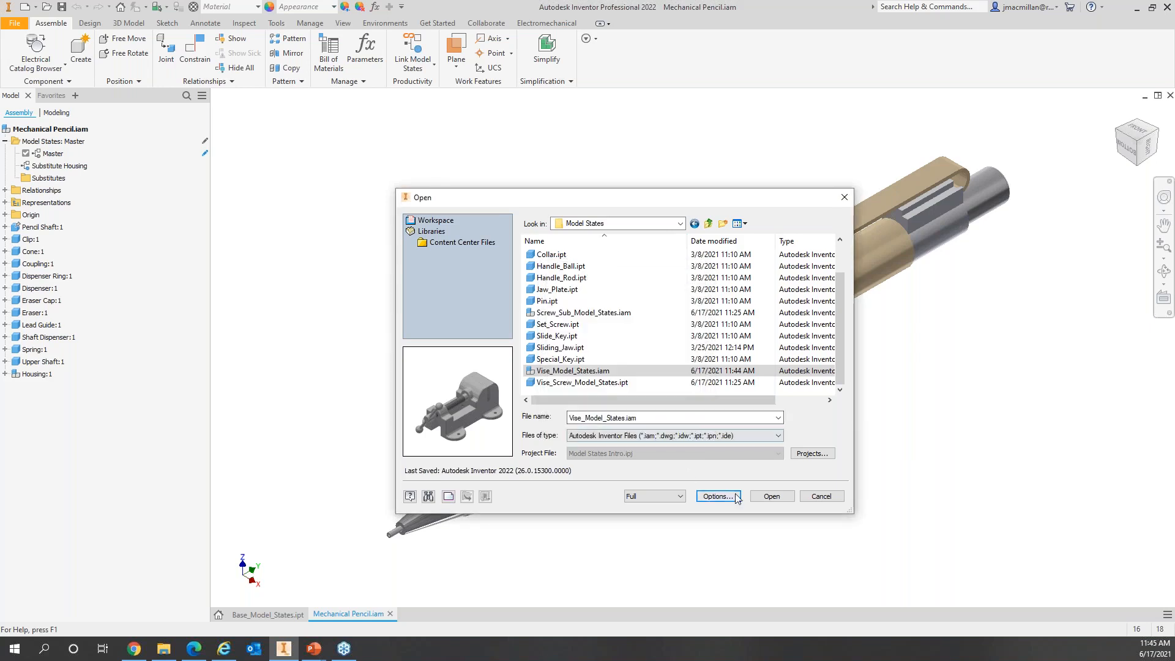
pyautogui.click(771, 495)
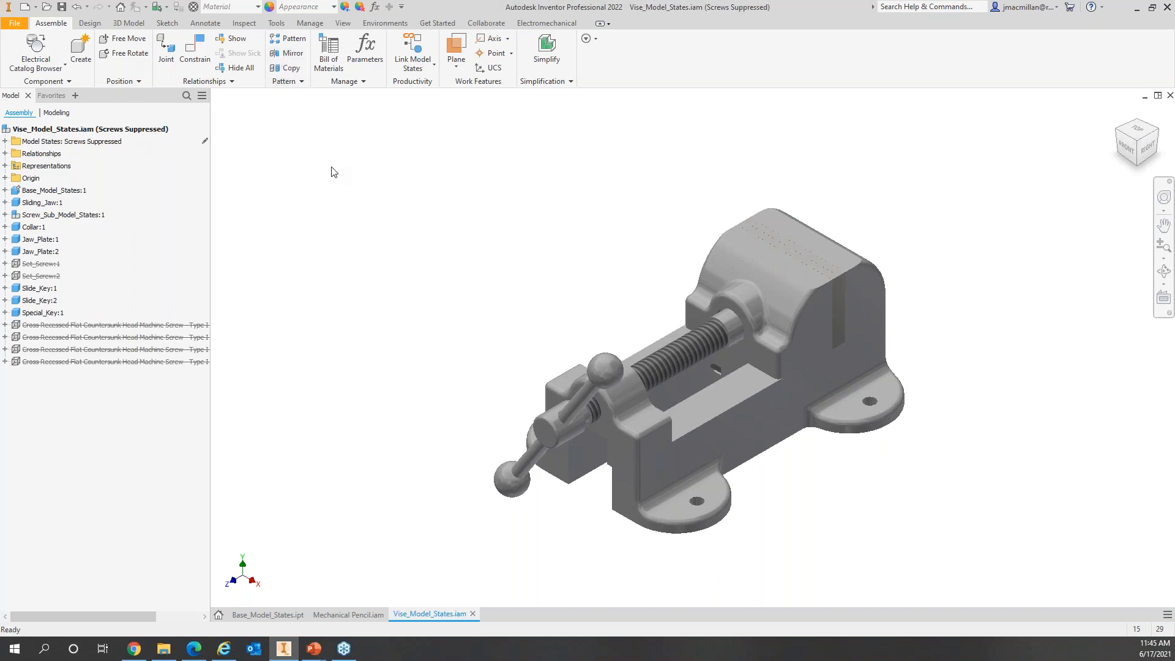
pyautogui.click(278, 24)
pyautogui.click(188, 46)
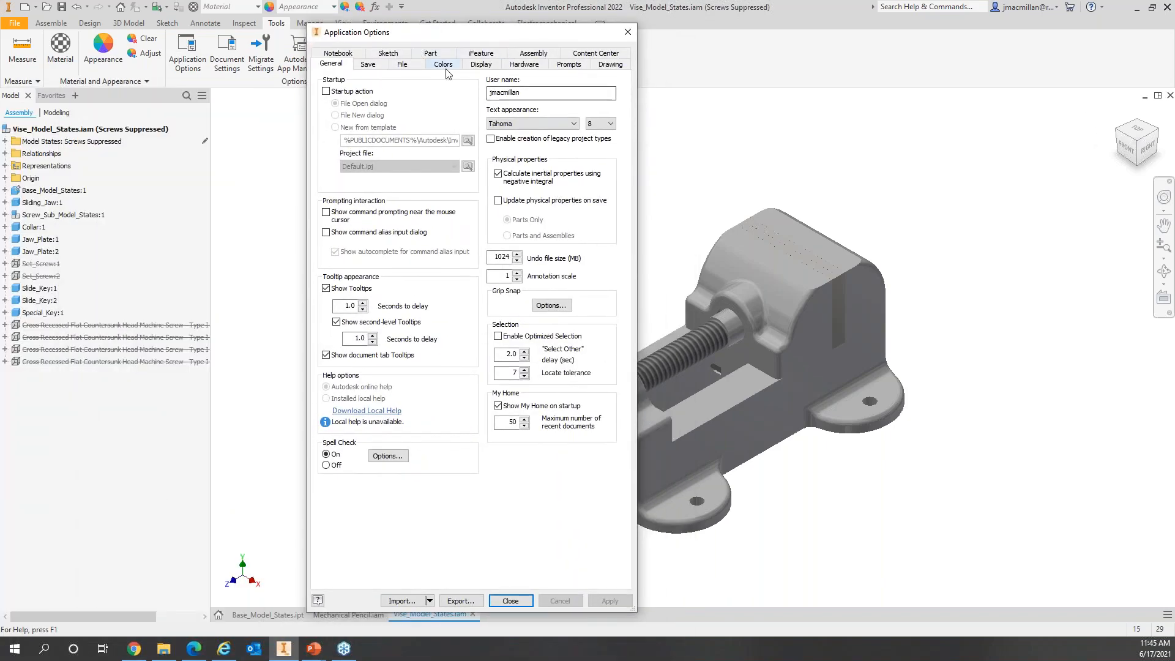
pyautogui.click(407, 70)
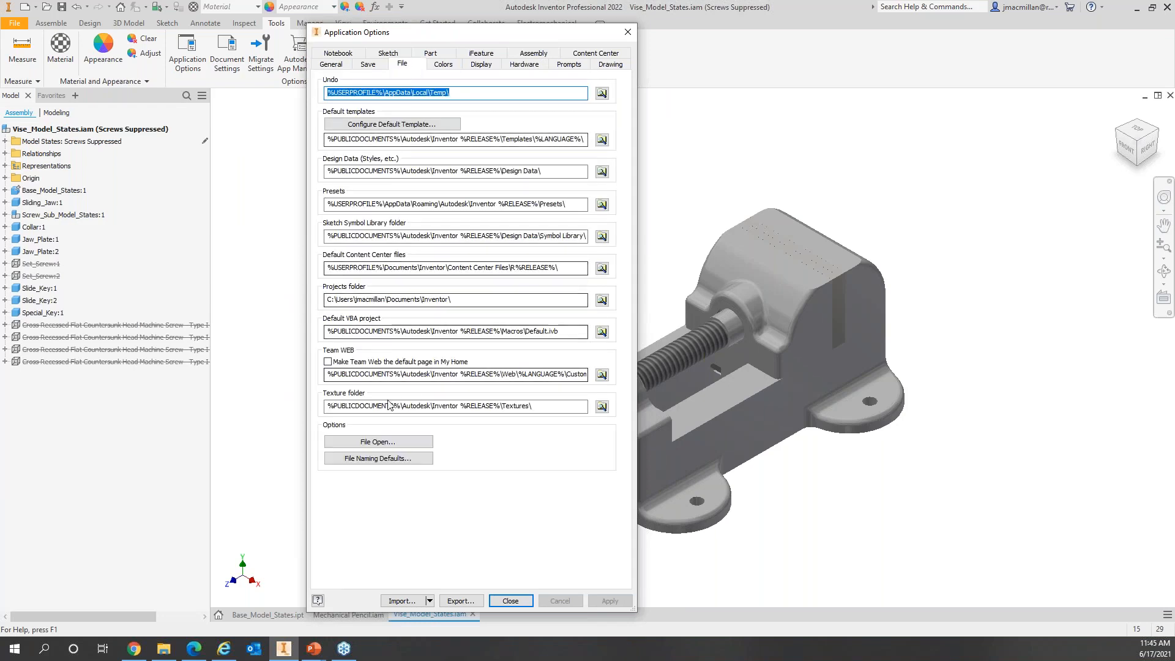
pyautogui.click(395, 442)
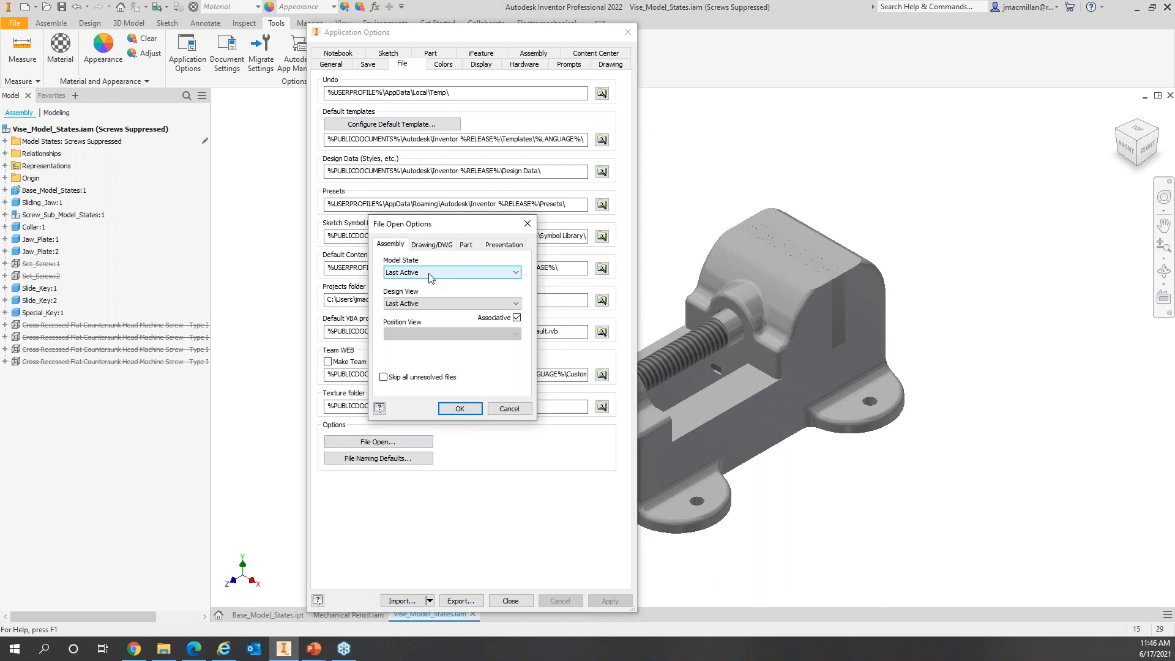
pyautogui.click(514, 274)
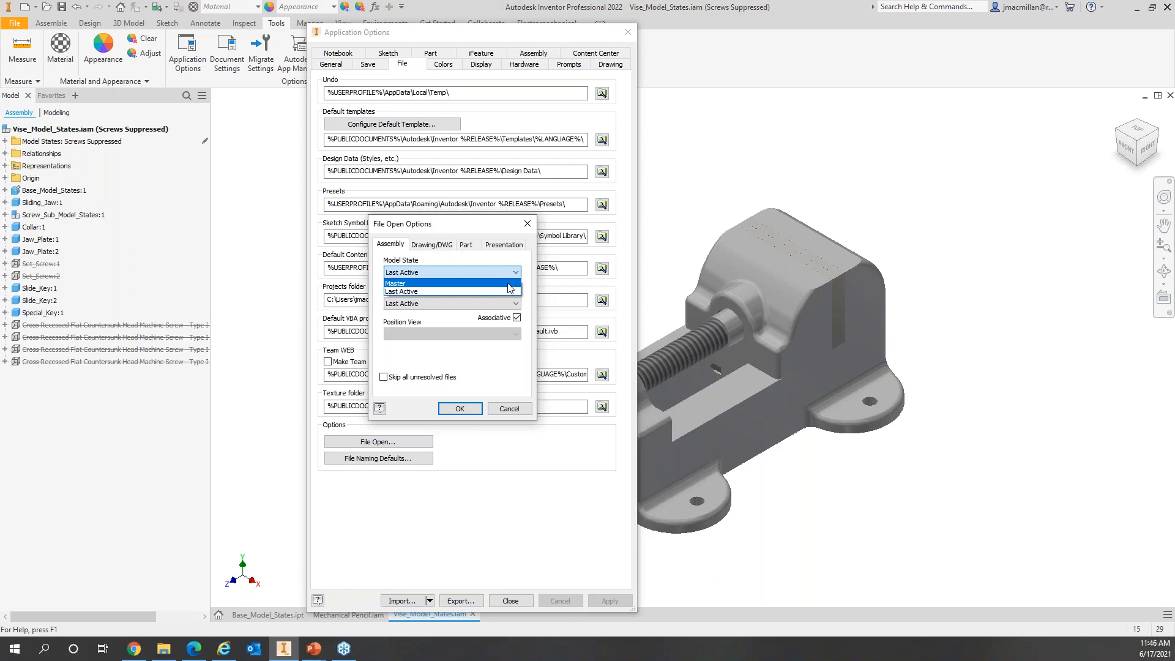
pyautogui.click(510, 409)
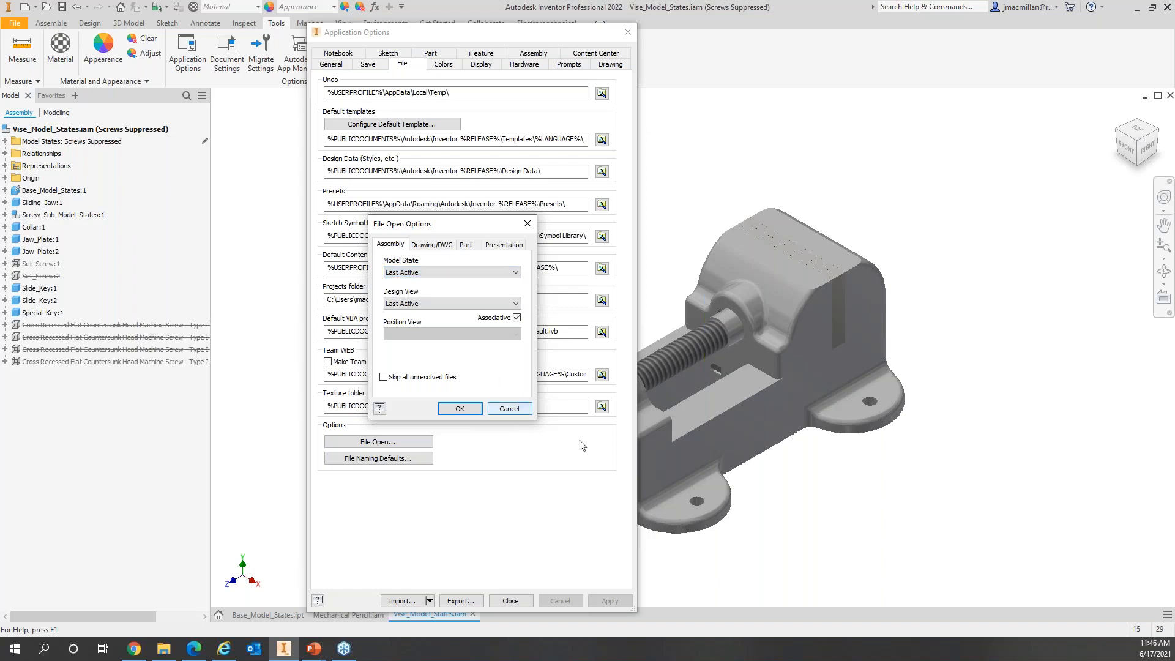
pyautogui.click(508, 408)
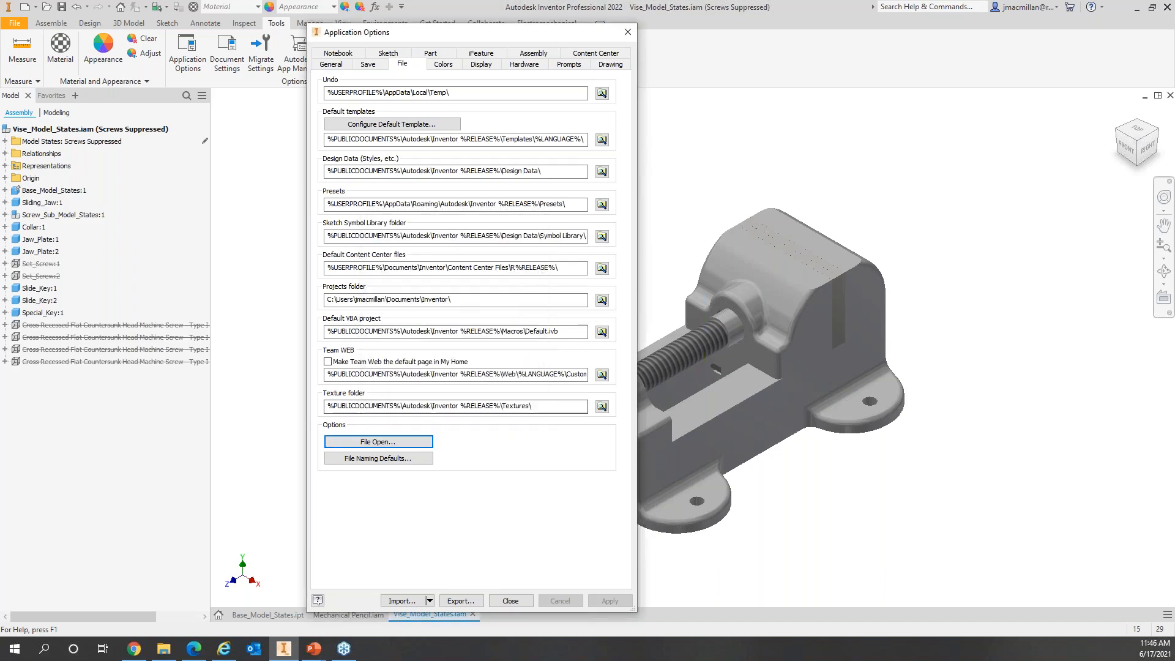
pyautogui.click(511, 600)
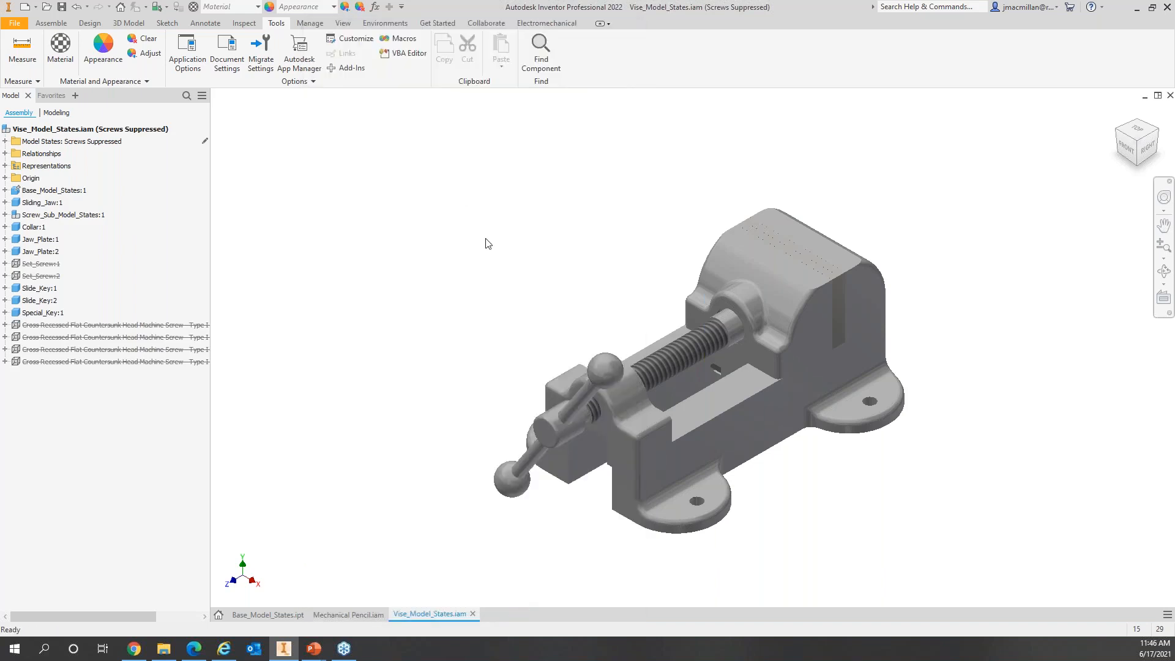
pyautogui.click(77, 130)
# Step: Start a drawing view of the vise assembly in a new Standard.idw drawing
pyautogui.rightClick(79, 133)
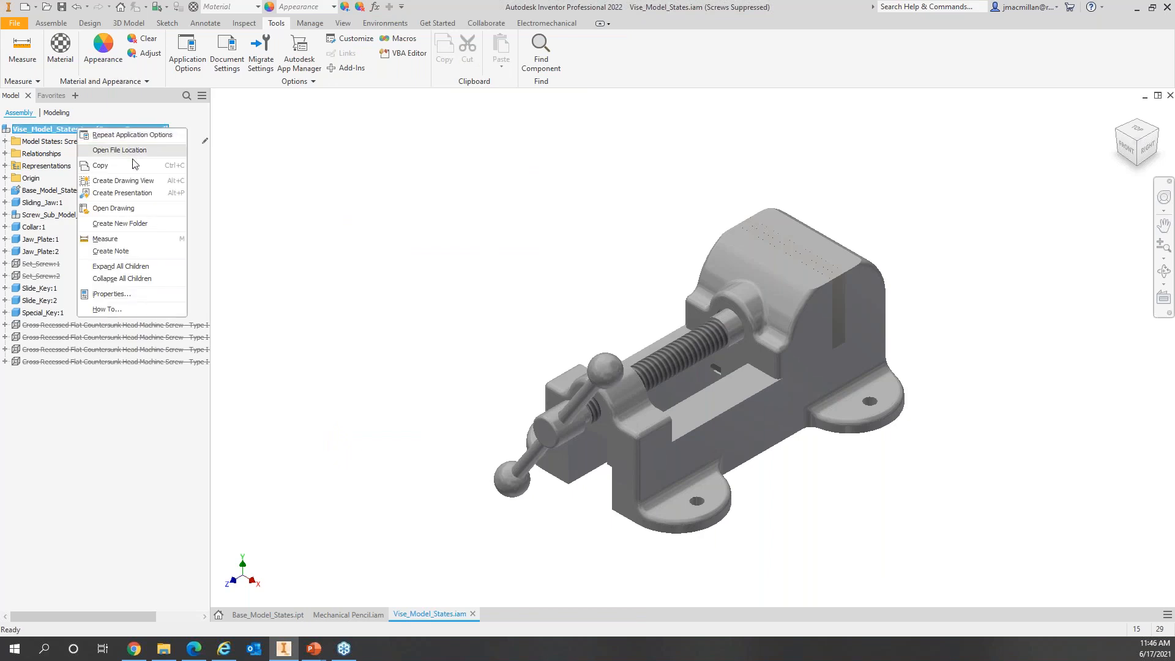
pyautogui.click(123, 182)
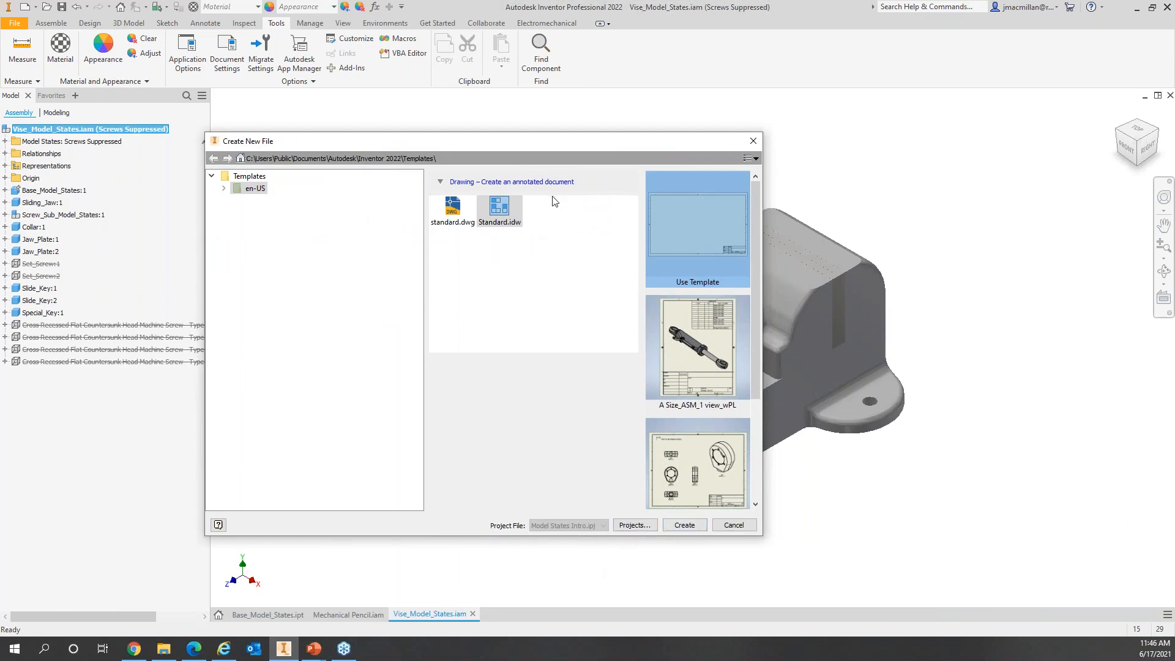
pyautogui.doubleClick(514, 210)
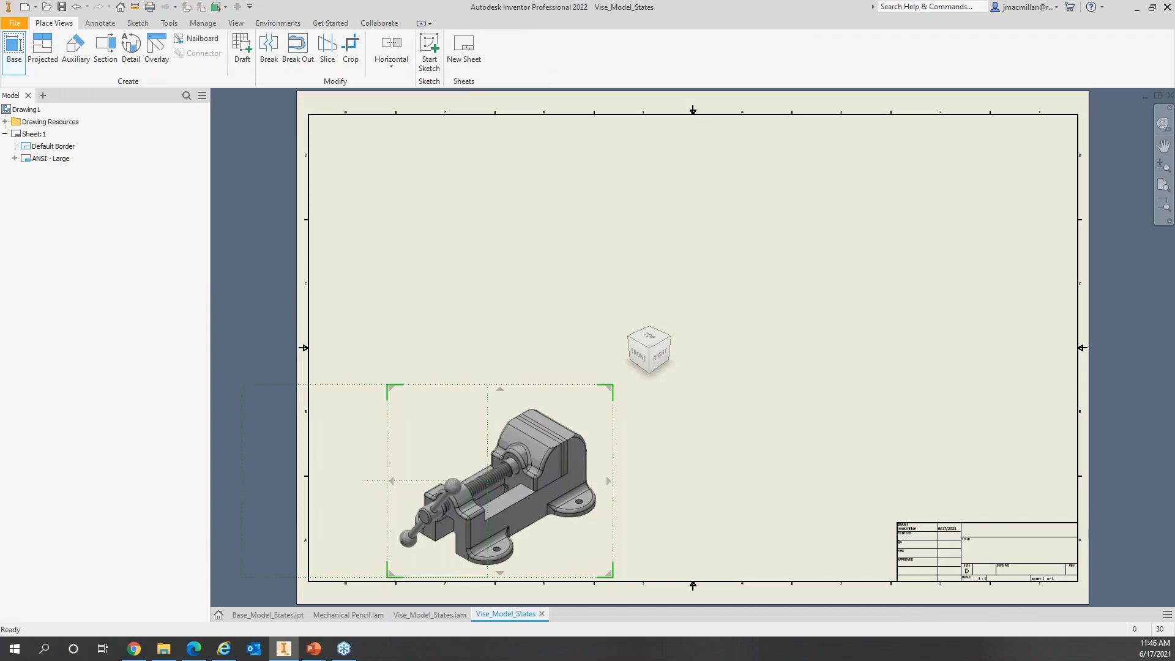
# Step: Orient the base view to the right side and project top and right views from it
pyautogui.click(663, 358)
pyautogui.click(514, 355)
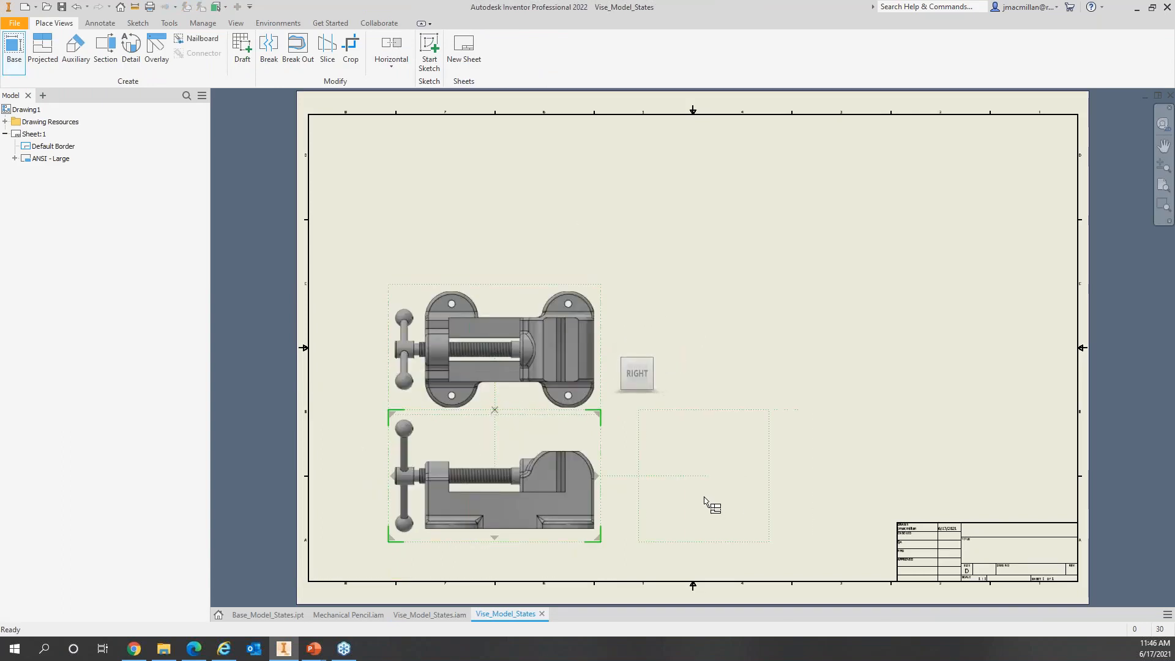
pyautogui.click(704, 501)
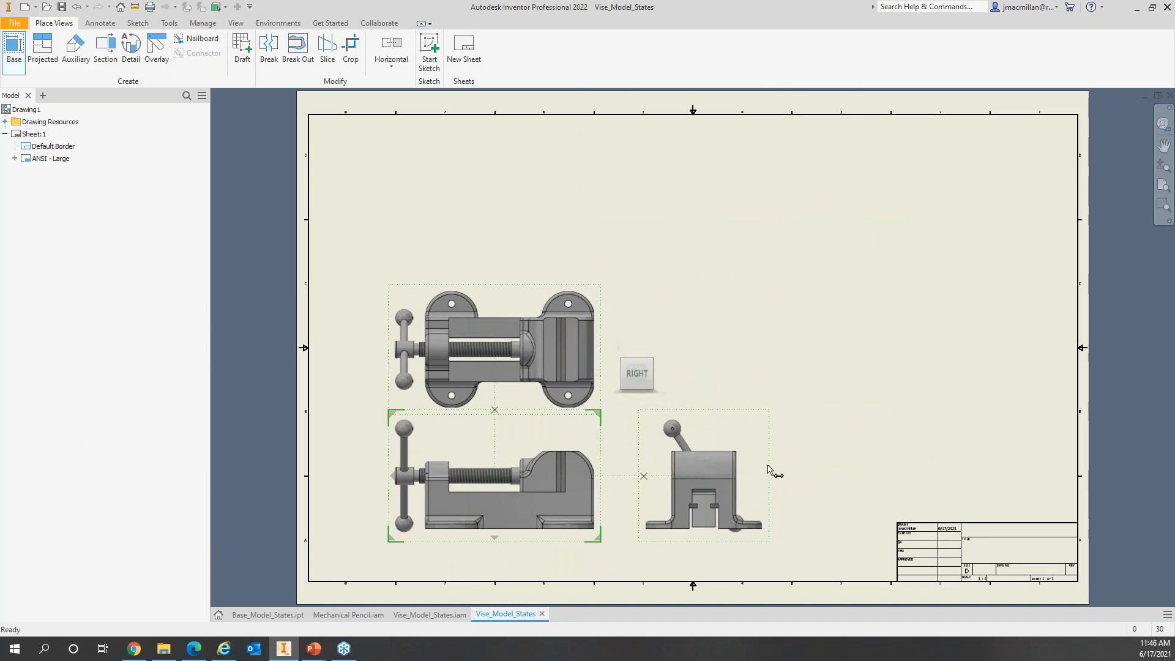
pyautogui.click(794, 271)
pyautogui.moveTo(1, 80)
pyautogui.mouseDown()
pyautogui.moveTo(884, 64)
pyautogui.moveTo(881, 171)
pyautogui.mouseUp()
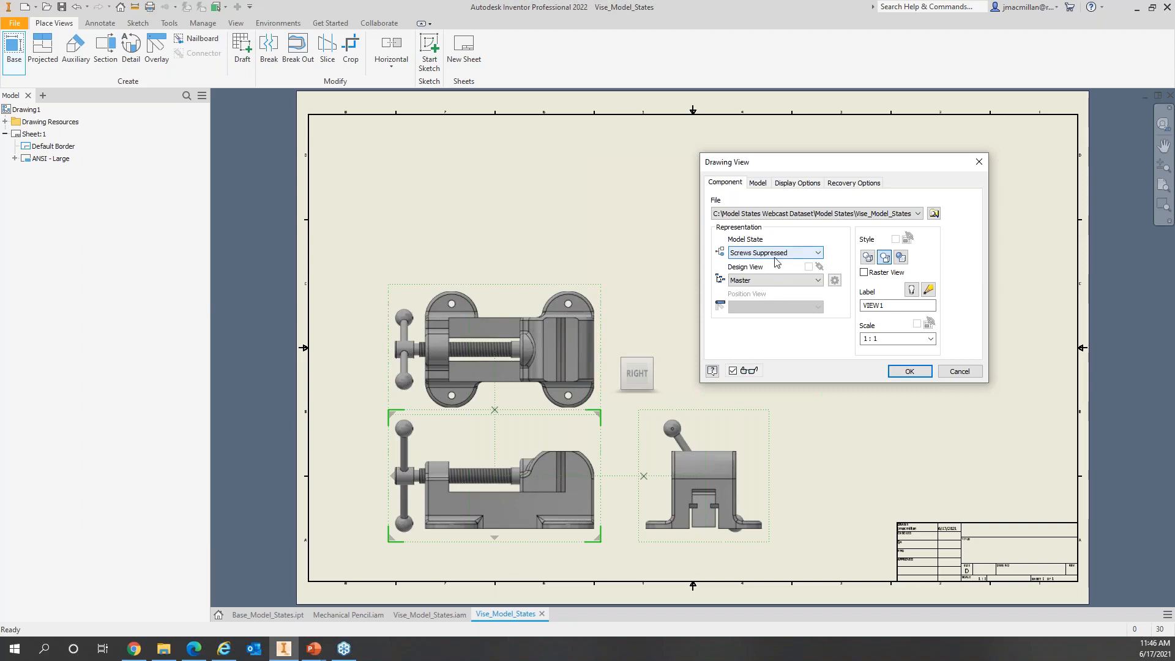
# Step: Set the views' model state to Vise-long and create the three views
pyautogui.click(819, 256)
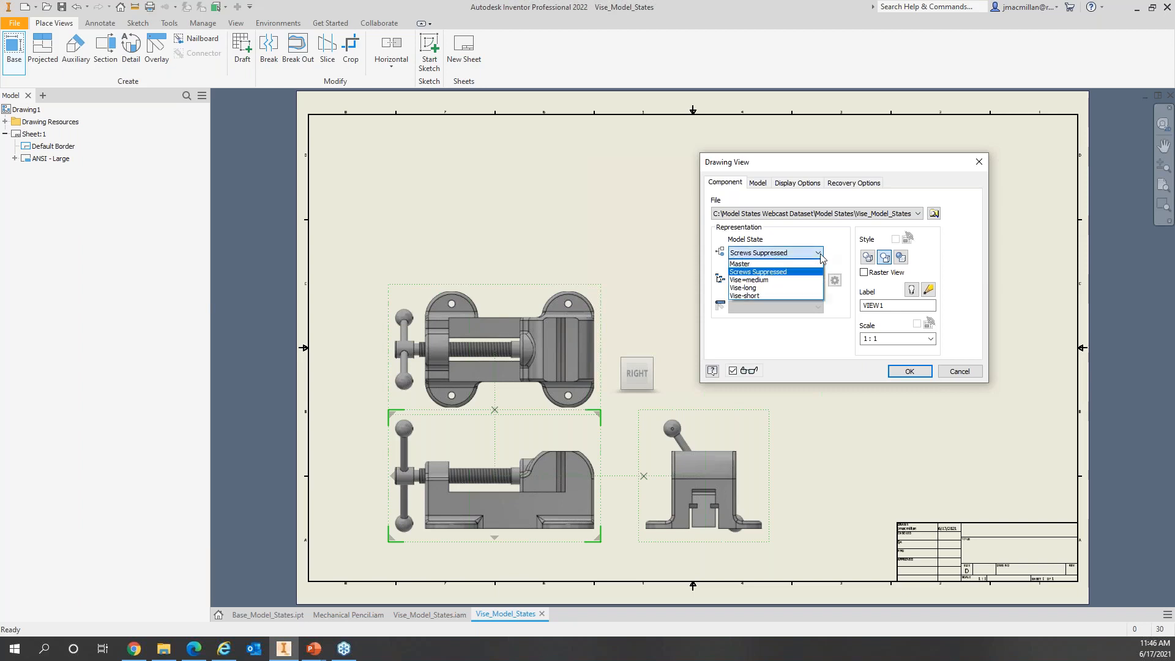
pyautogui.click(753, 287)
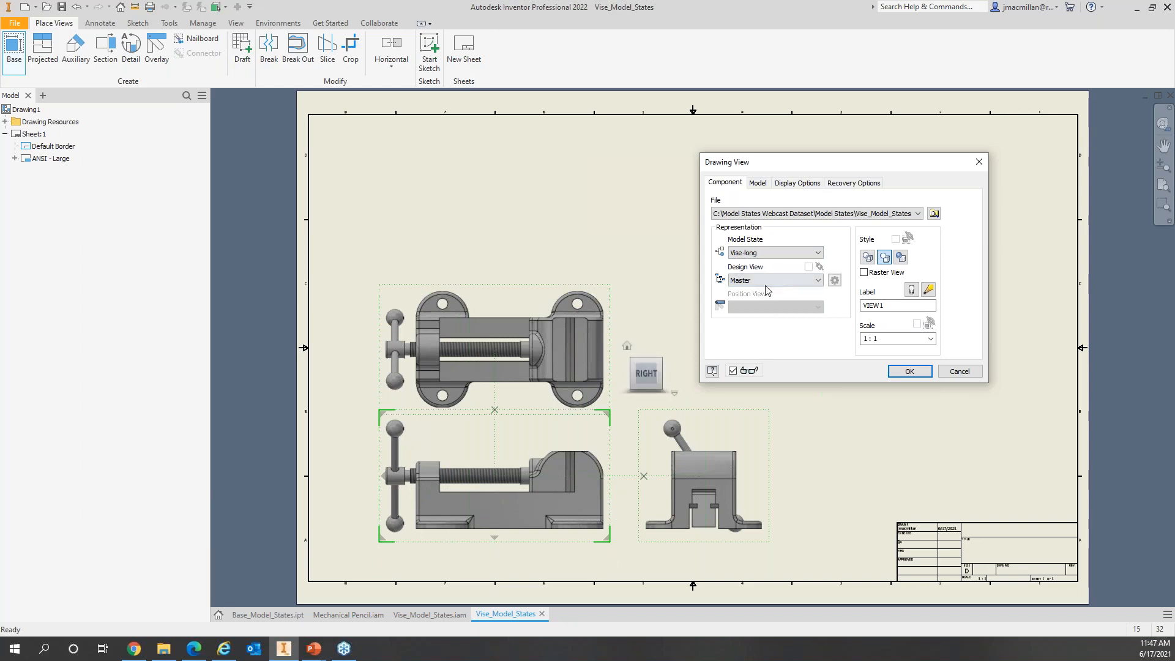
pyautogui.click(909, 371)
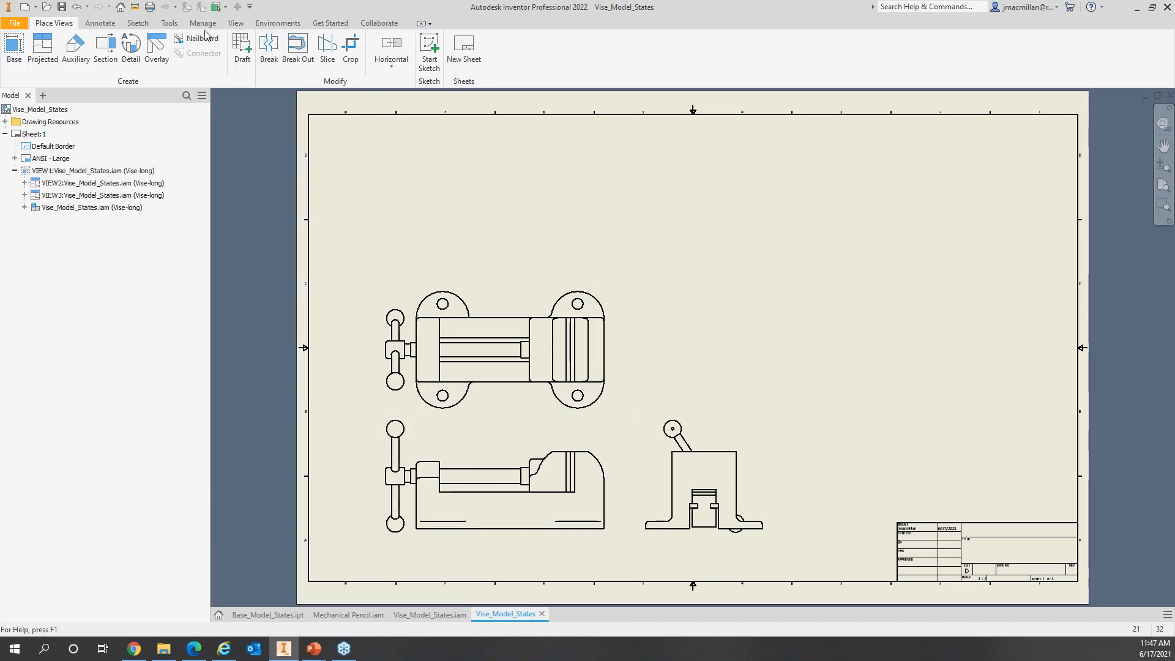
pyautogui.click(100, 24)
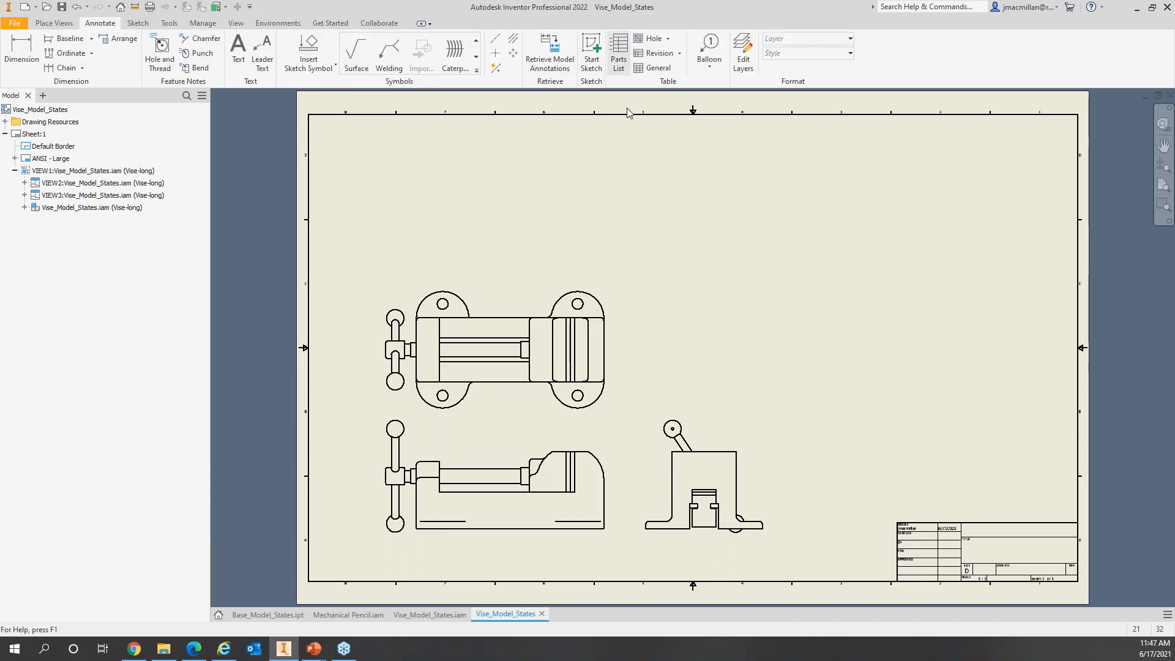
# Step: Place a parts list at the sheet's upper right, then zoom and pan to show all views
pyautogui.click(619, 49)
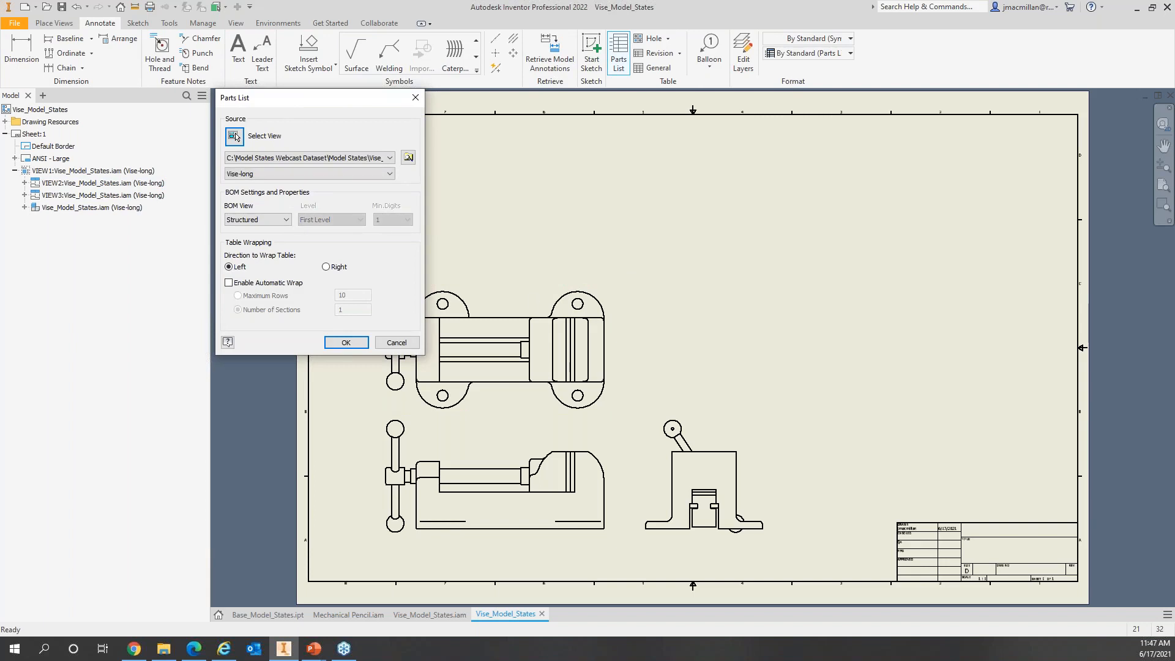
pyautogui.click(342, 342)
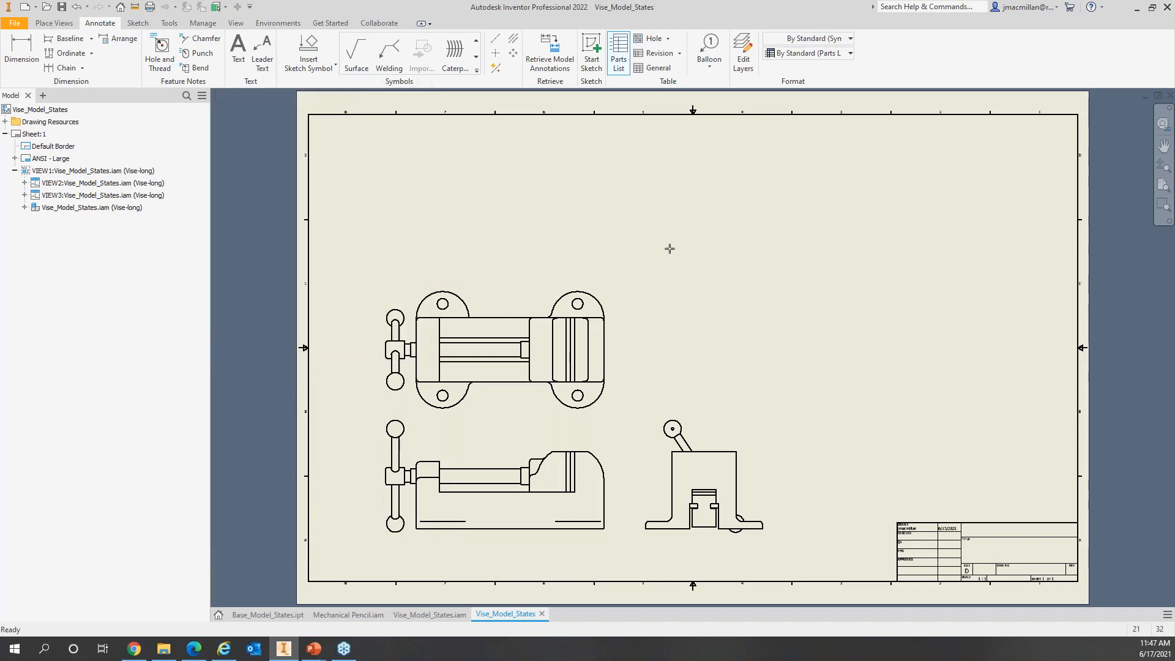
pyautogui.click(817, 218)
pyautogui.scroll(-3, 801, 268)
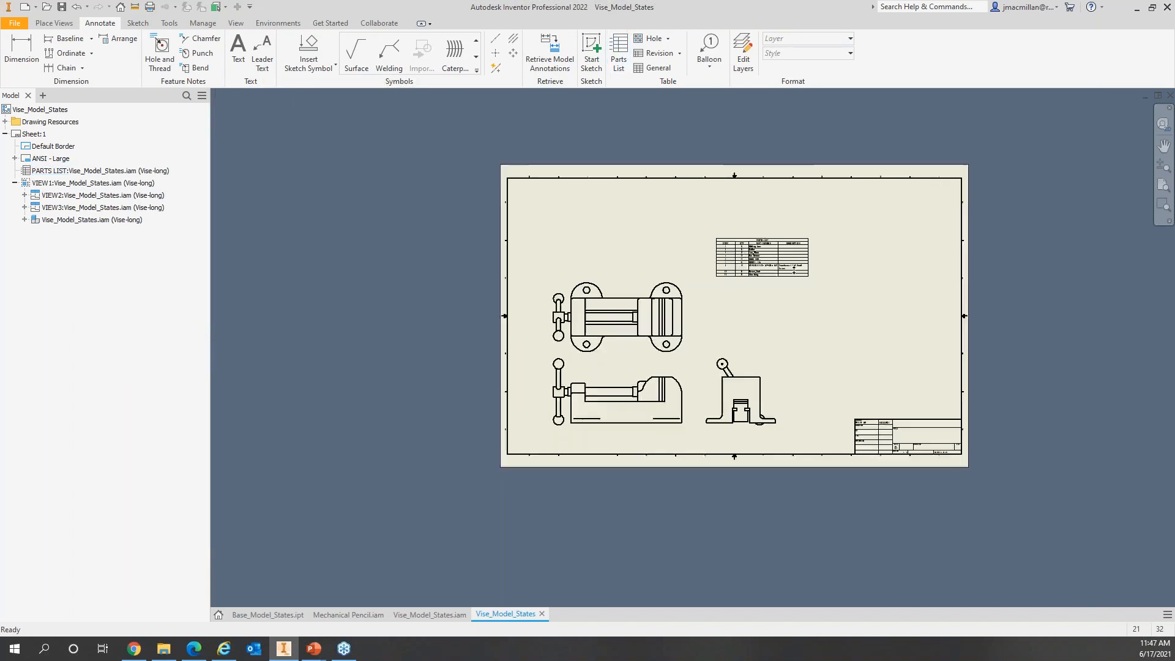
pyautogui.scroll(8, 795, 270)
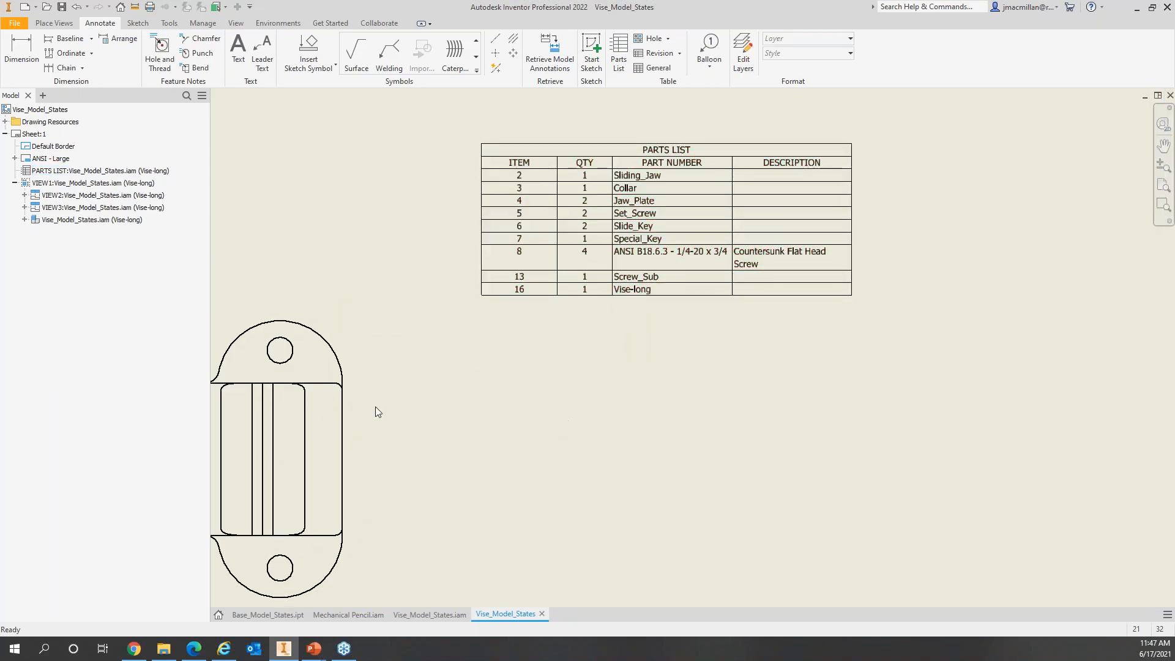
pyautogui.click(506, 296)
pyautogui.scroll(-3, 503, 504)
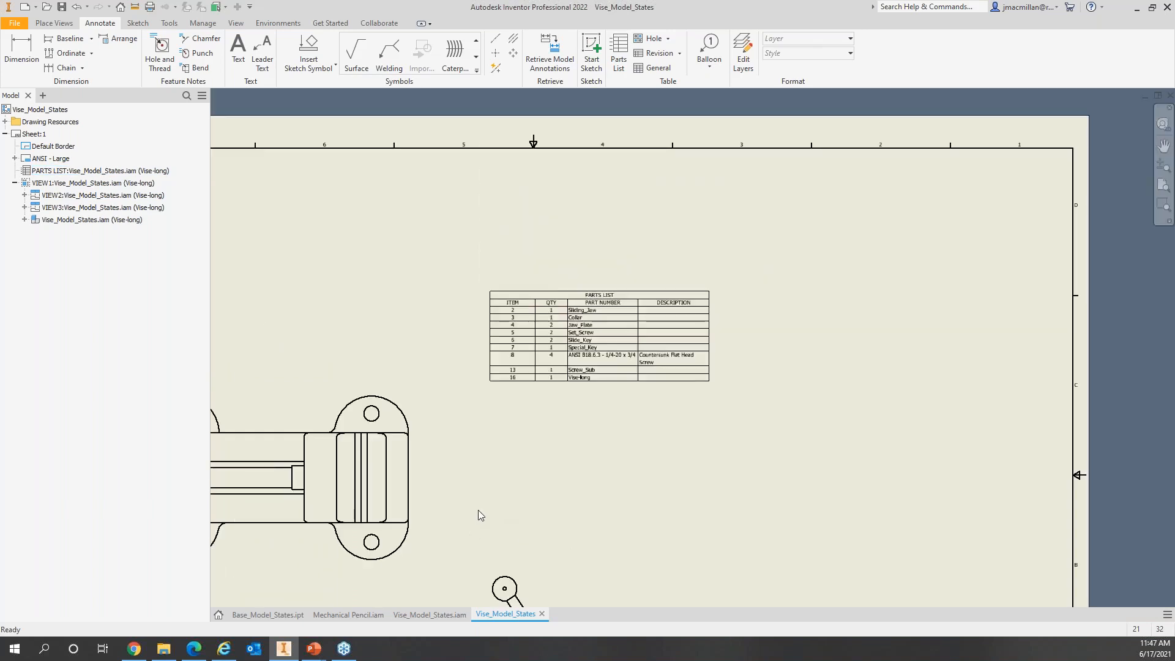
pyautogui.moveTo(477, 508); pyautogui.dragTo(643, 370, button='middle')
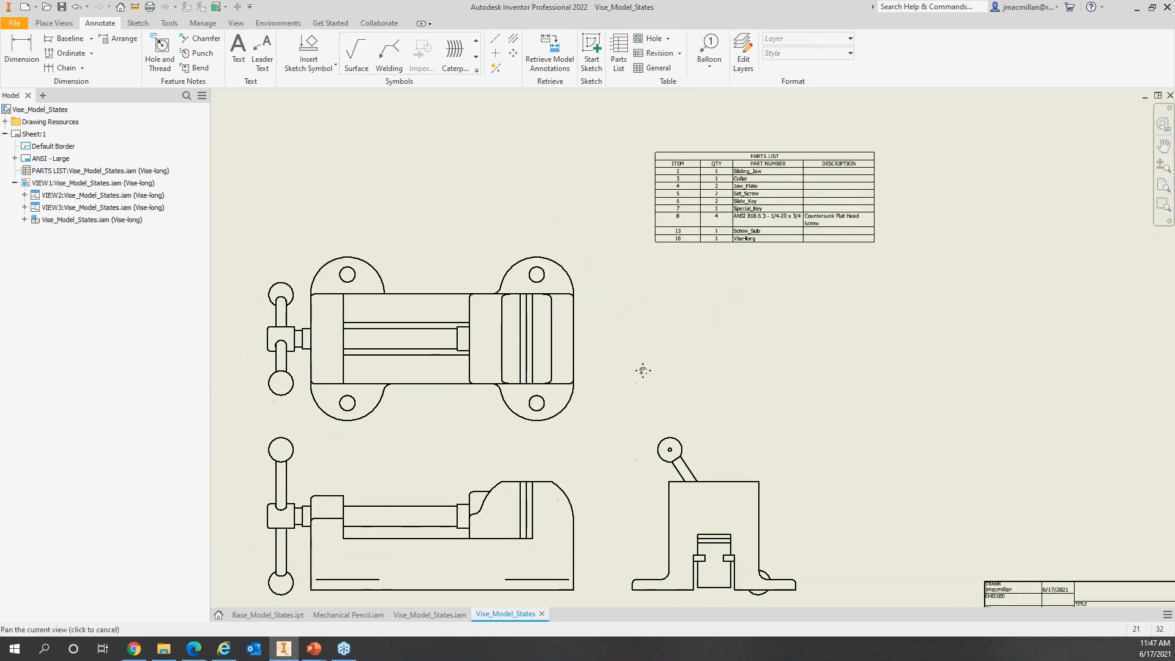
# Step: Switch the front view to Screws Suppressed and update the parts list, replacing overrides
pyautogui.doubleClick(497, 459)
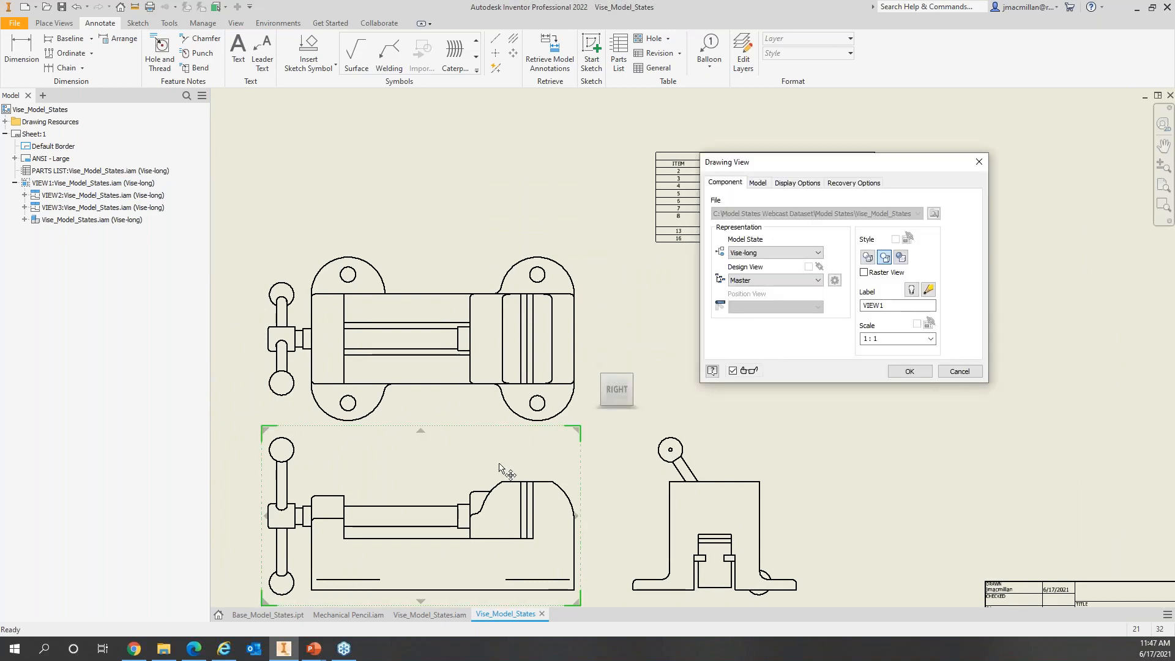
pyautogui.click(775, 253)
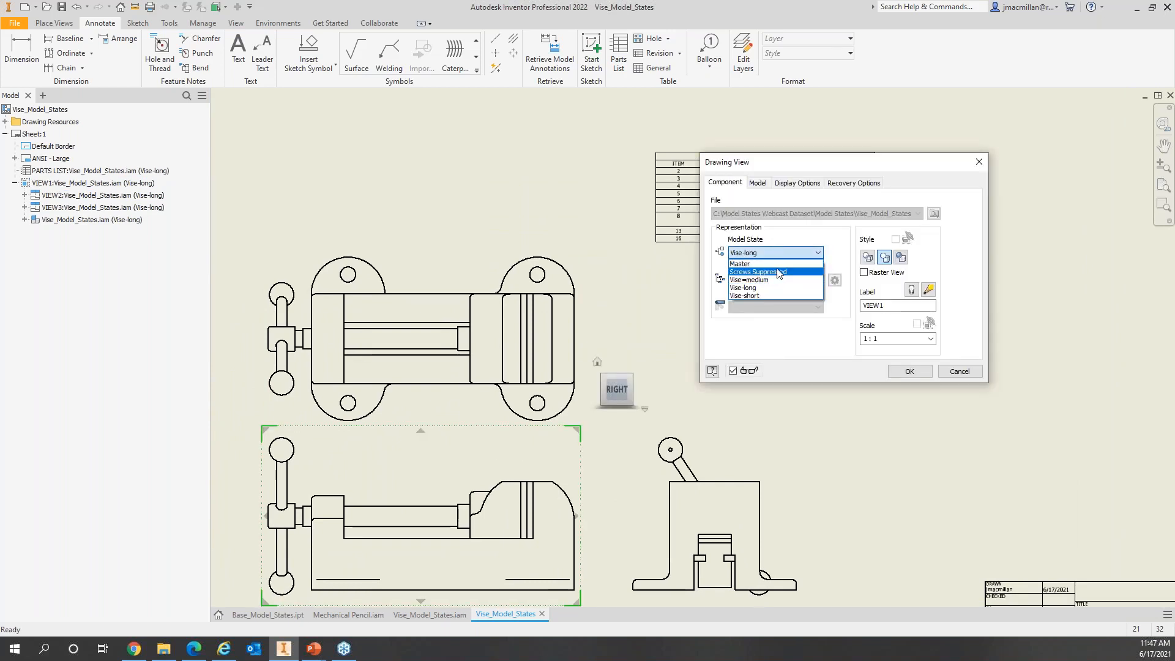
pyautogui.click(780, 272)
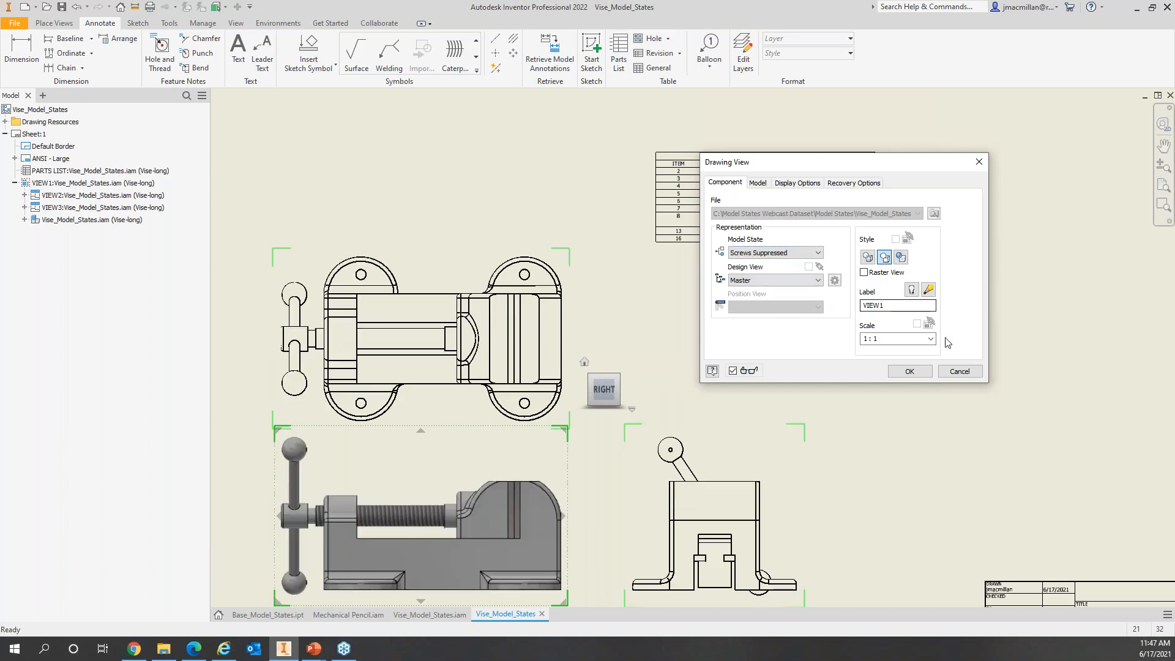
pyautogui.click(919, 374)
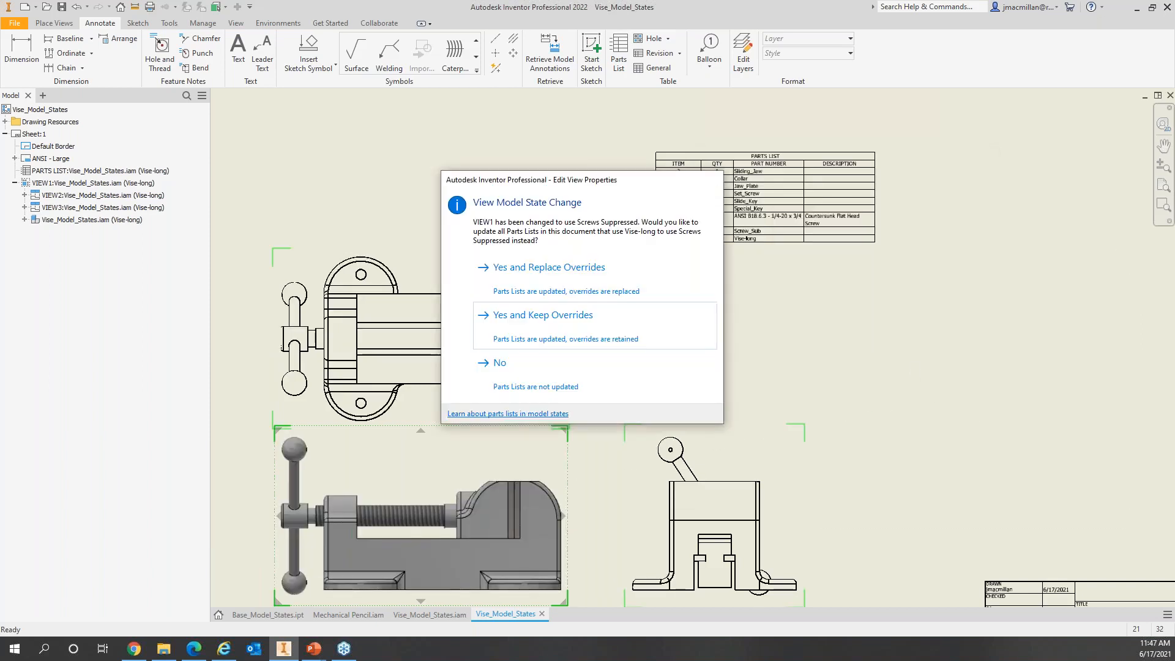
pyautogui.click(554, 269)
# Step: Inspect the updated parts list, then bring up the Base_Model_States.ipt part
pyautogui.click(768, 233)
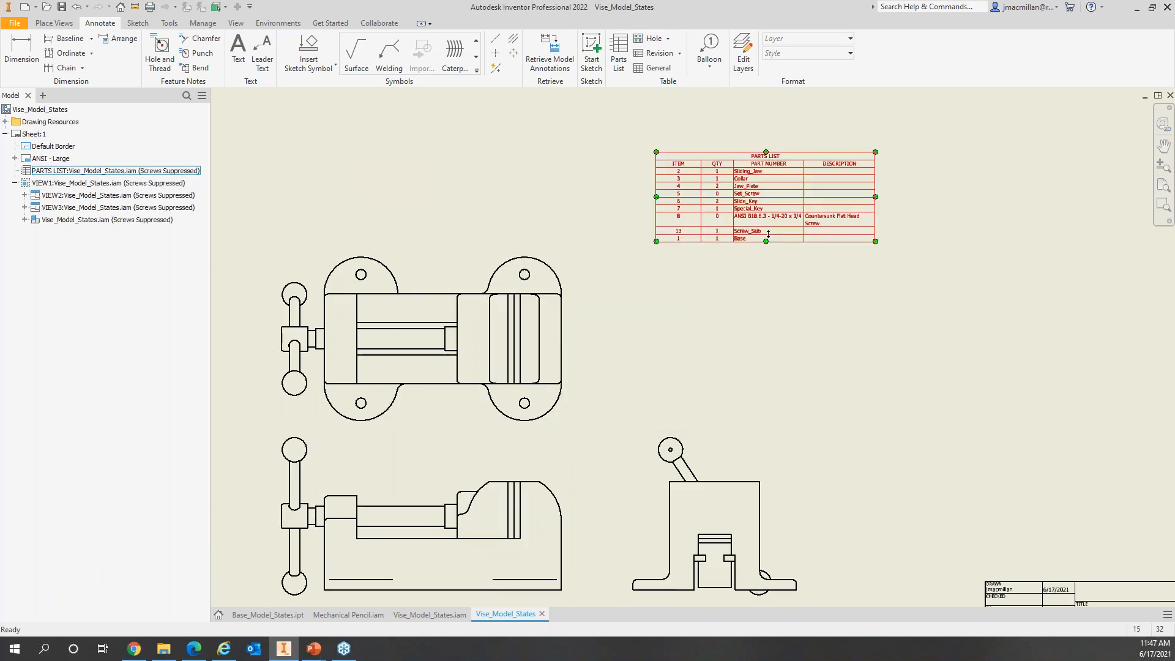
pyautogui.scroll(5, 767, 235)
pyautogui.scroll(-11, 767, 236)
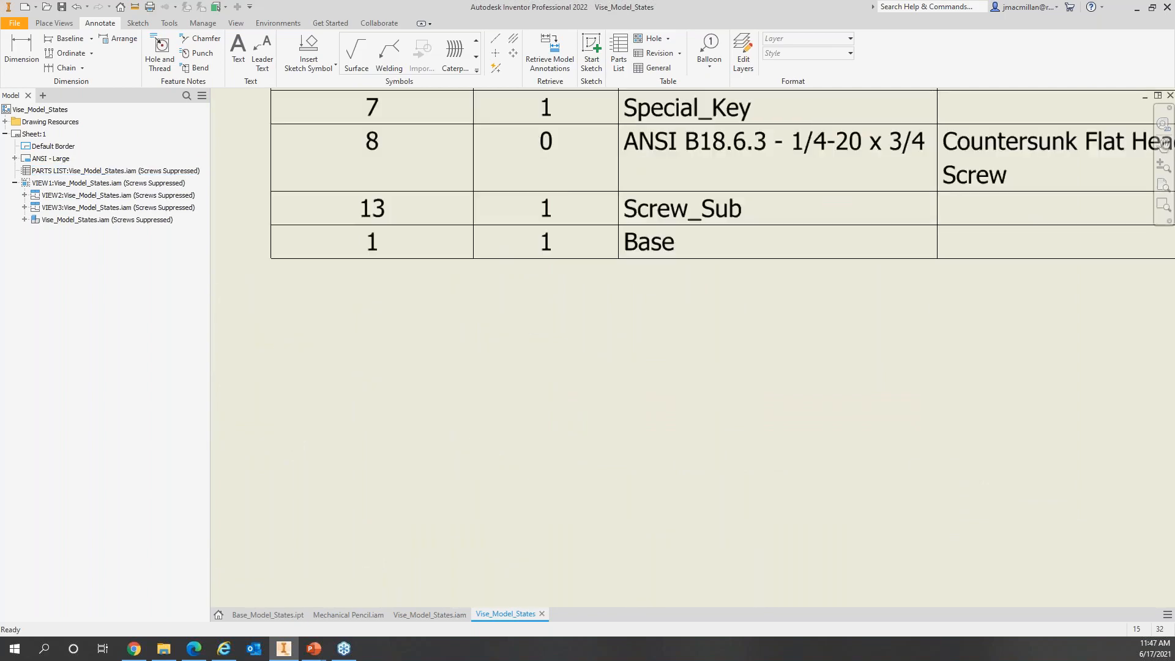
pyautogui.scroll(3, 767, 236)
pyautogui.moveTo(761, 272); pyautogui.dragTo(695, 435, button='middle')
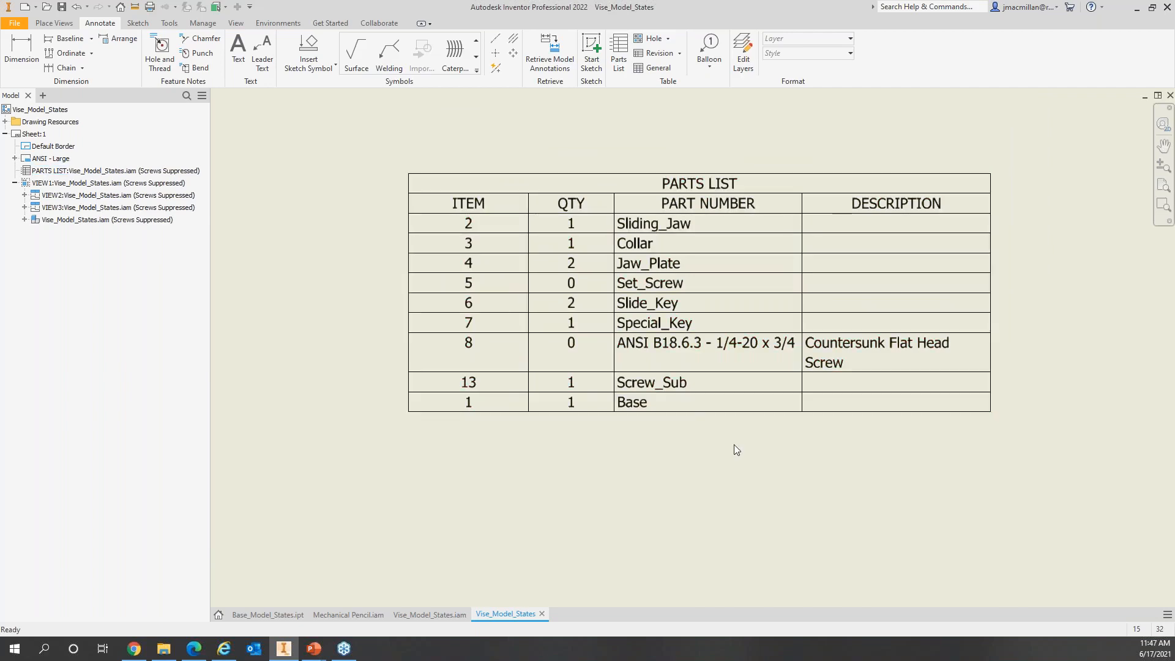
pyautogui.scroll(2, 547, 487)
pyautogui.scroll(-5, 547, 487)
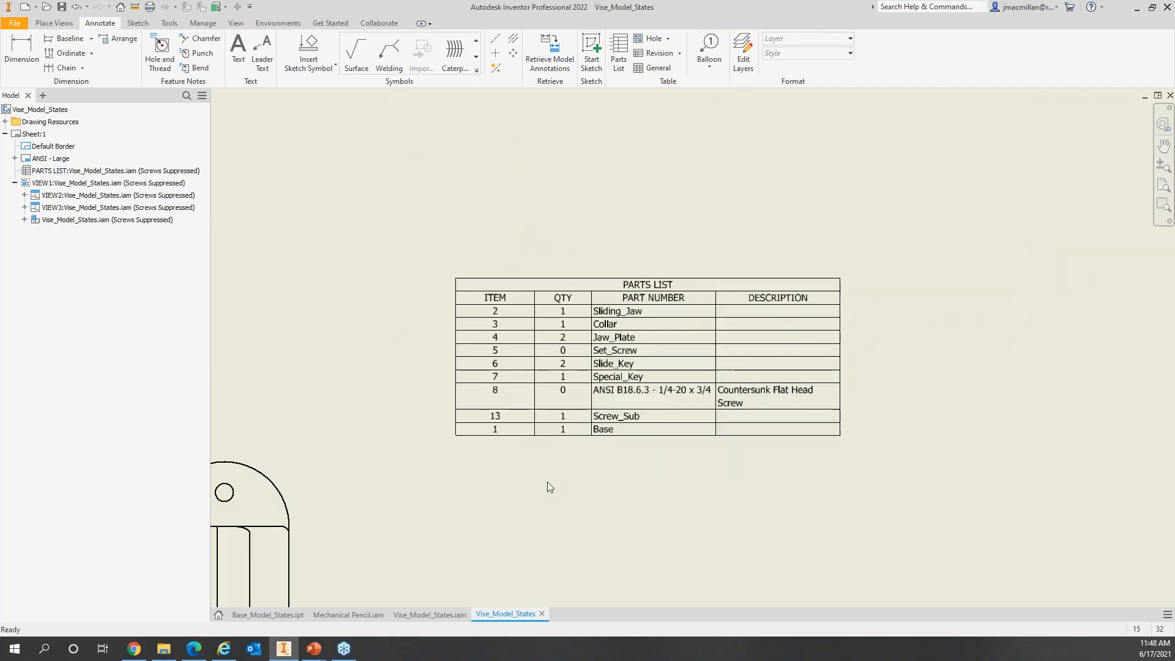
pyautogui.scroll(-3, 548, 483)
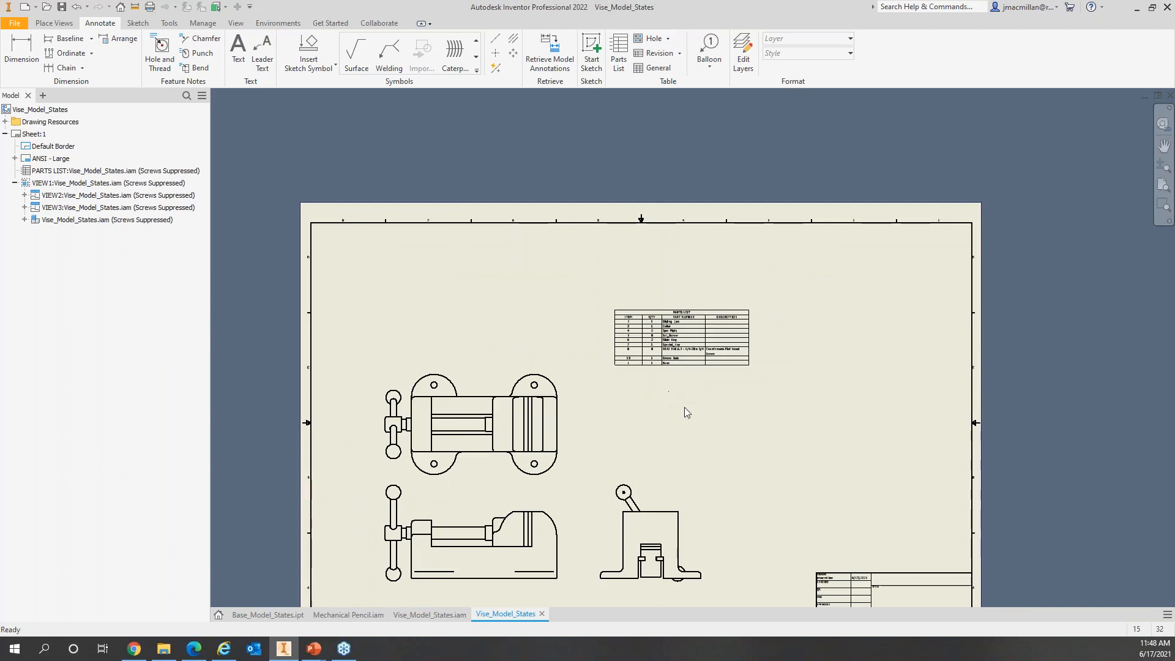
pyautogui.moveTo(684, 407); pyautogui.dragTo(678, 337, button='middle')
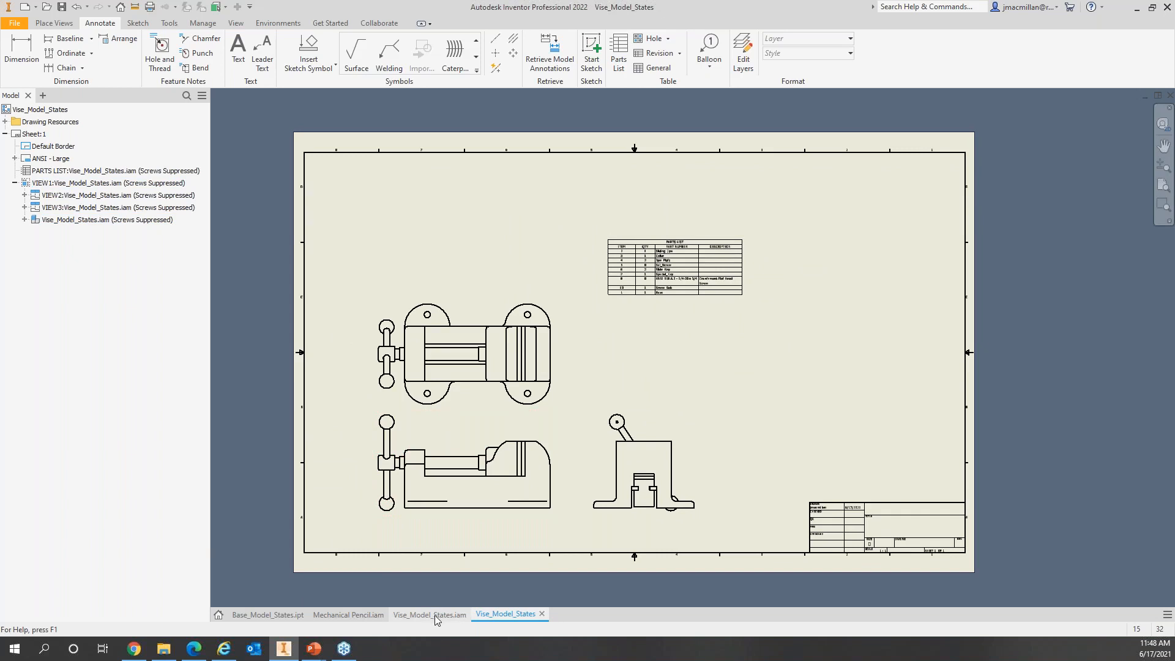
pyautogui.click(261, 614)
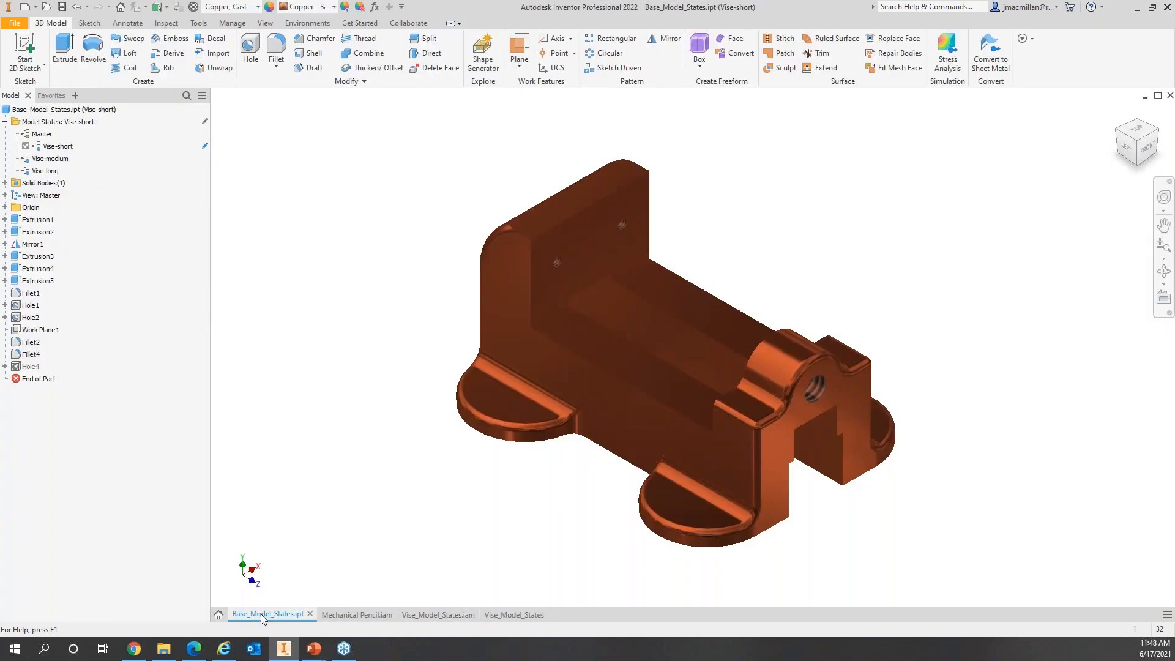
# Step: Create a Standard.idw drawing of the base with a Vise-short top view
pyautogui.rightClick(52, 113)
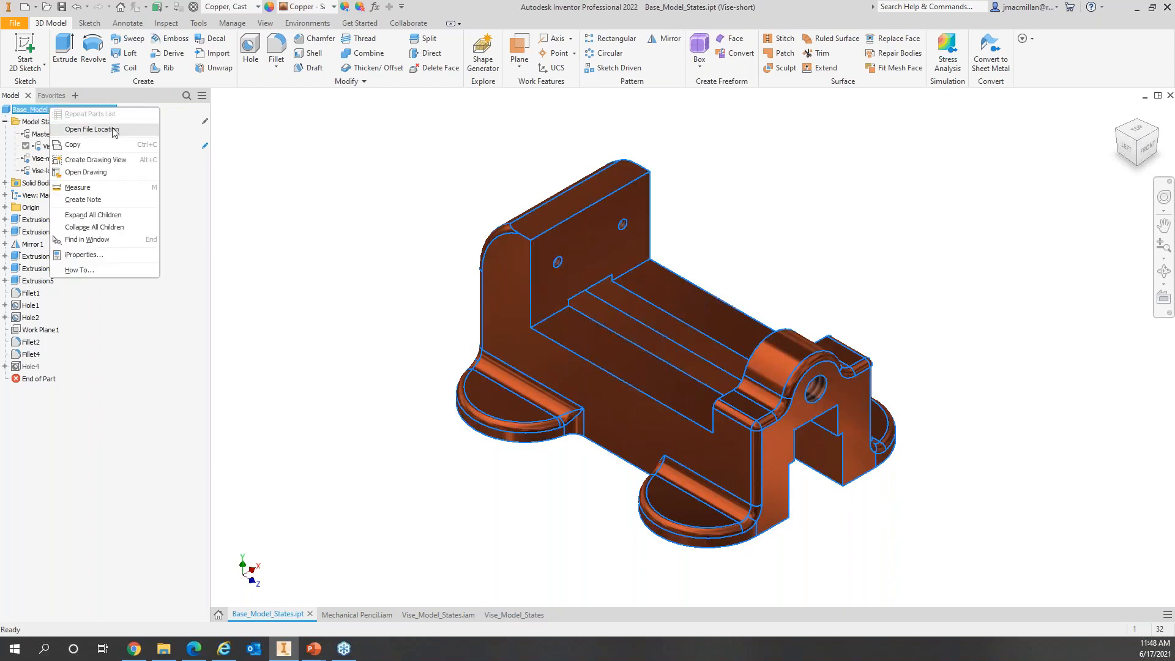
pyautogui.click(97, 162)
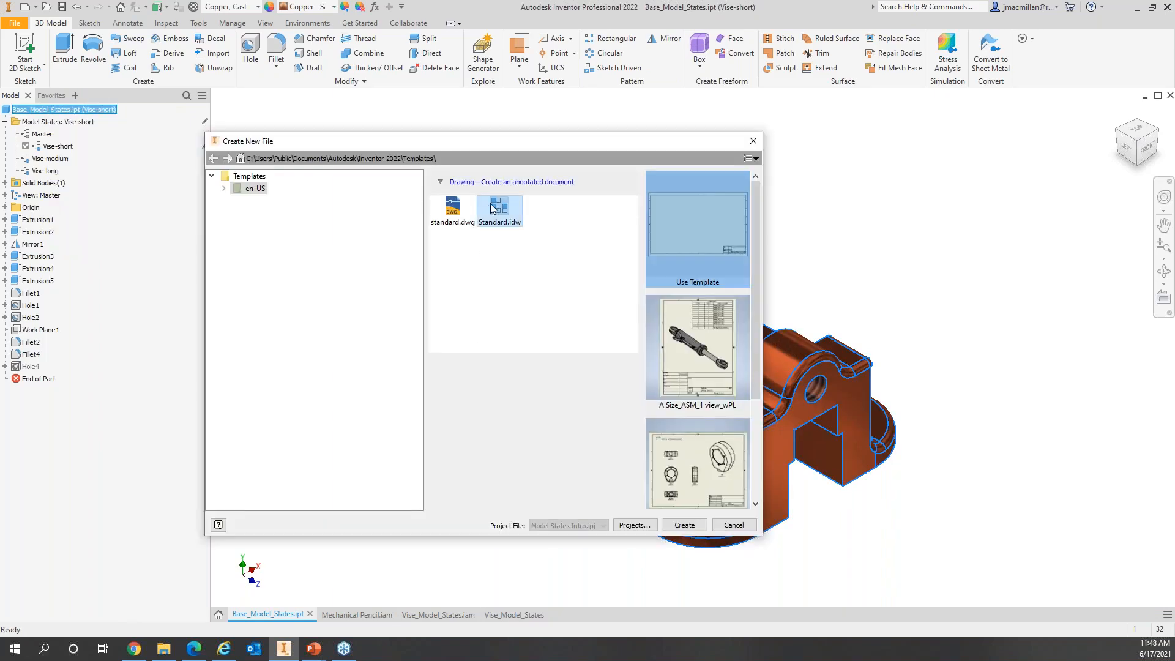
pyautogui.doubleClick(499, 207)
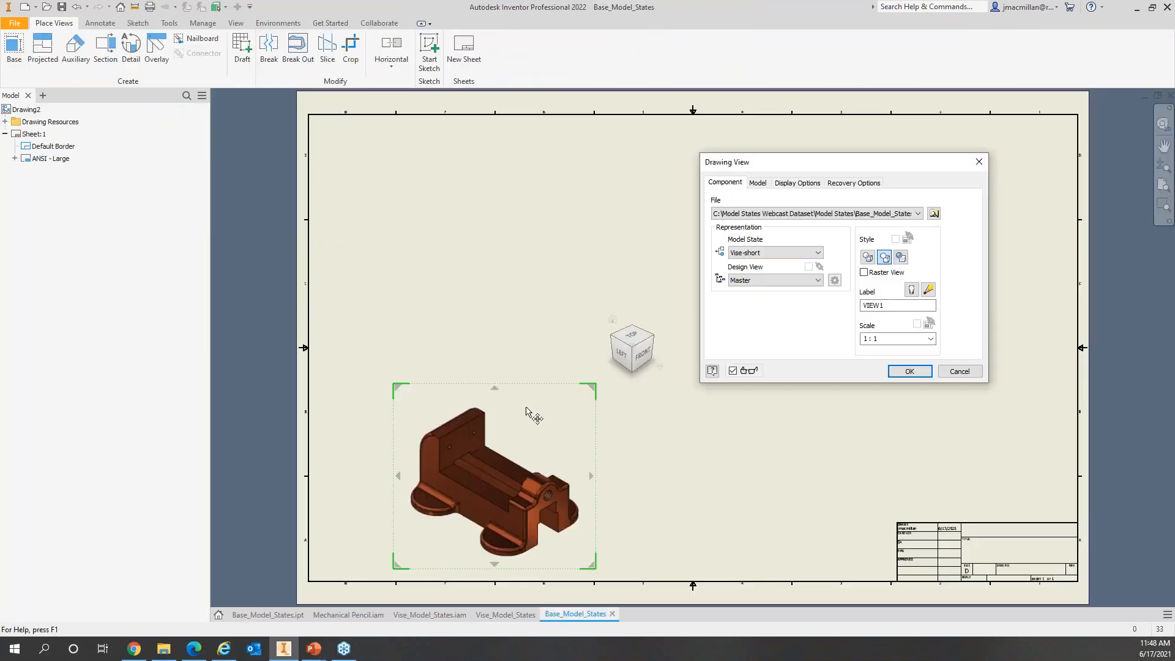
pyautogui.click(638, 337)
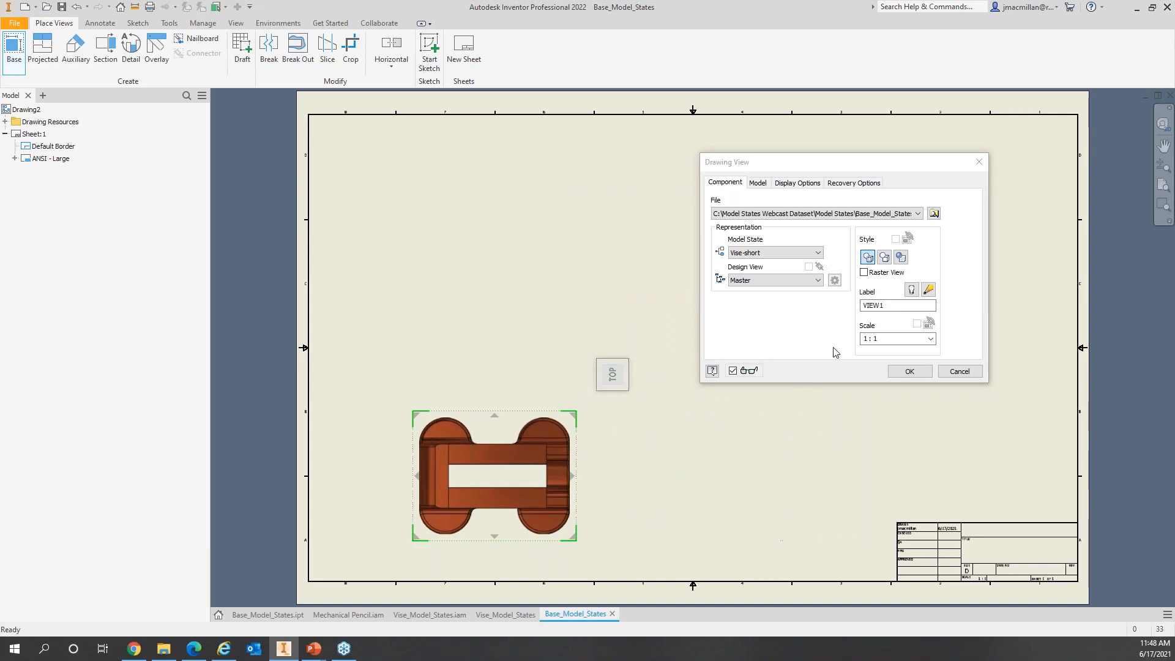
pyautogui.click(909, 371)
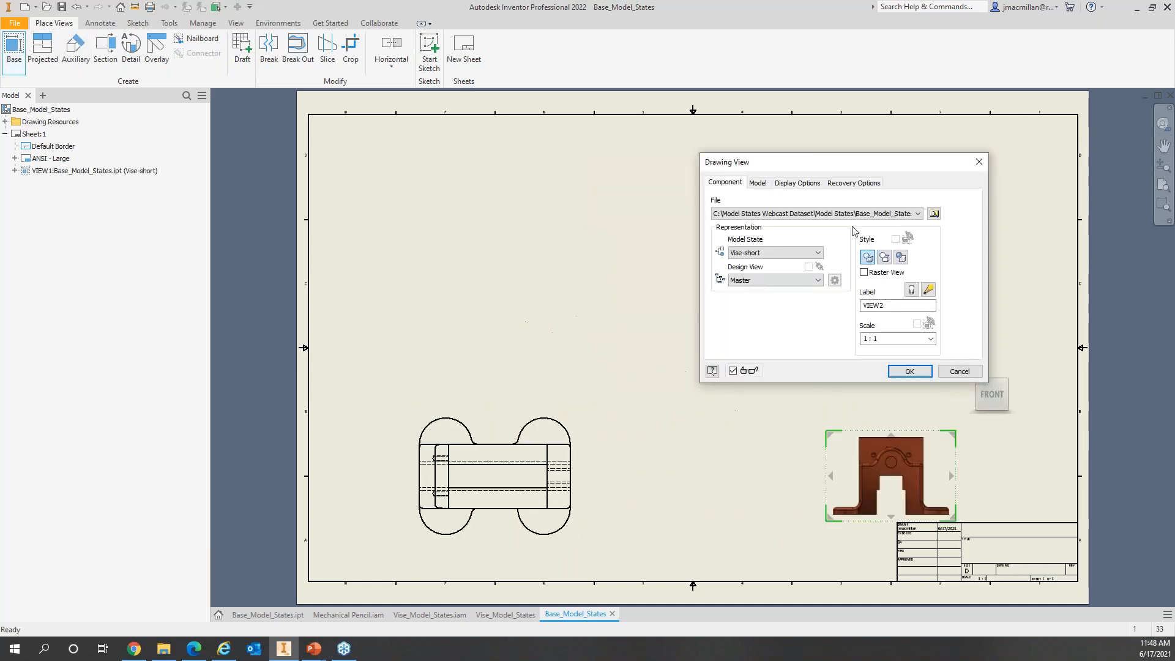
# Step: Add a horizontal Vise-medium top view and move it above the Vise-short view
pyautogui.click(802, 253)
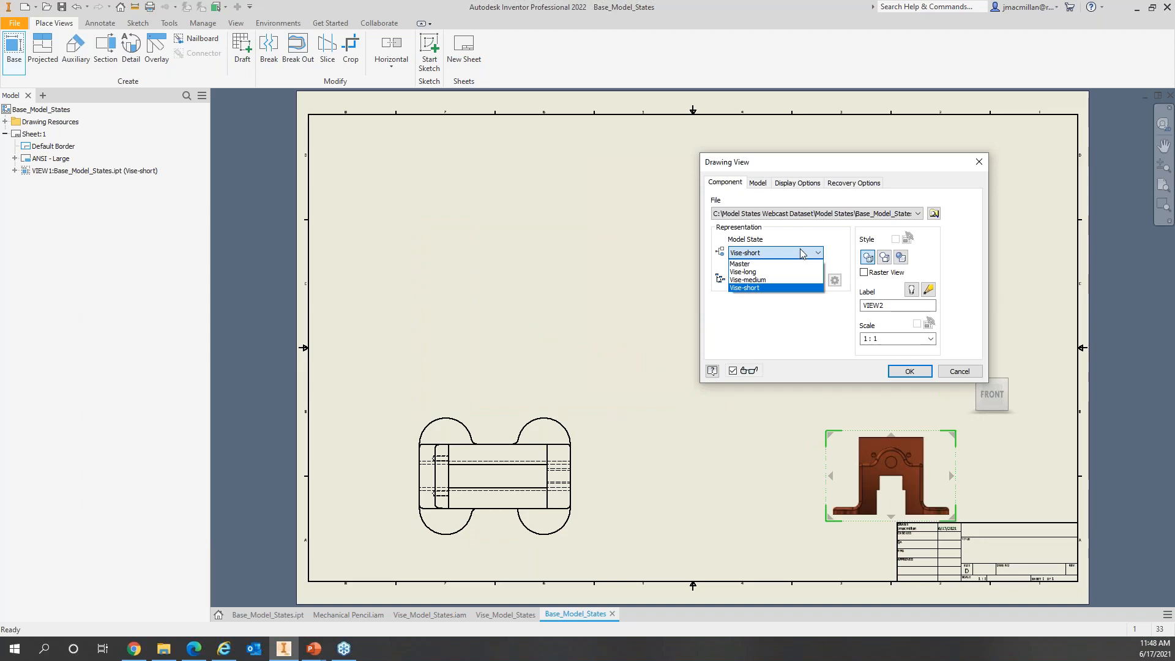
pyautogui.click(759, 280)
pyautogui.click(897, 372)
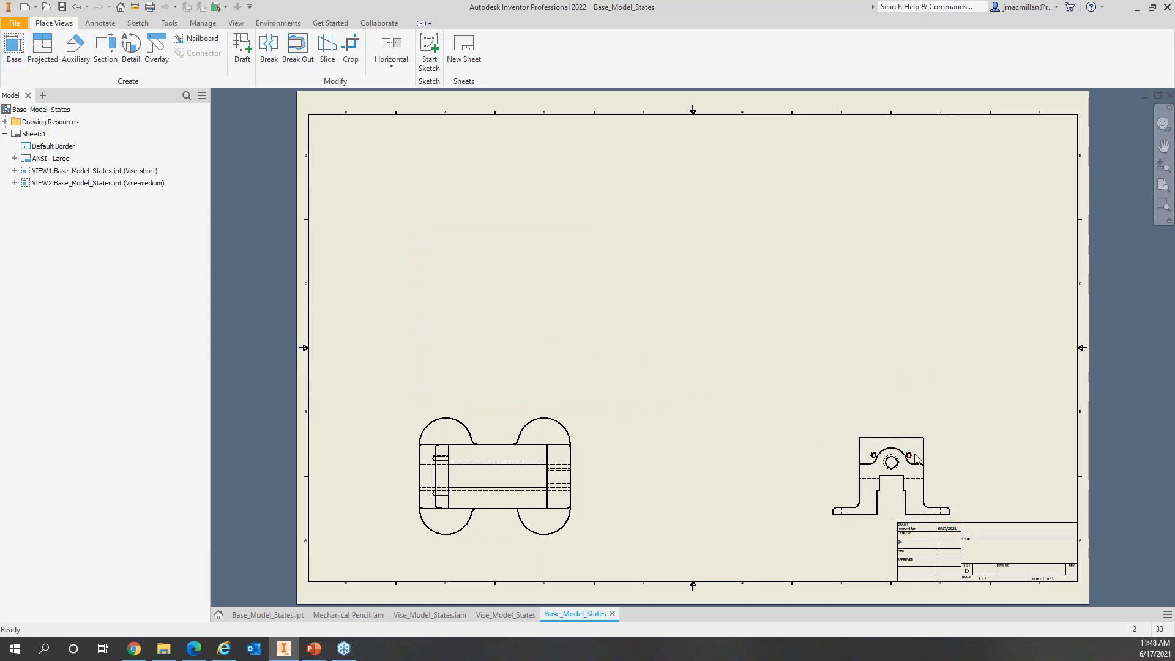
pyautogui.moveTo(939, 445); pyautogui.dragTo(705, 299)
pyautogui.doubleClick(950, 463)
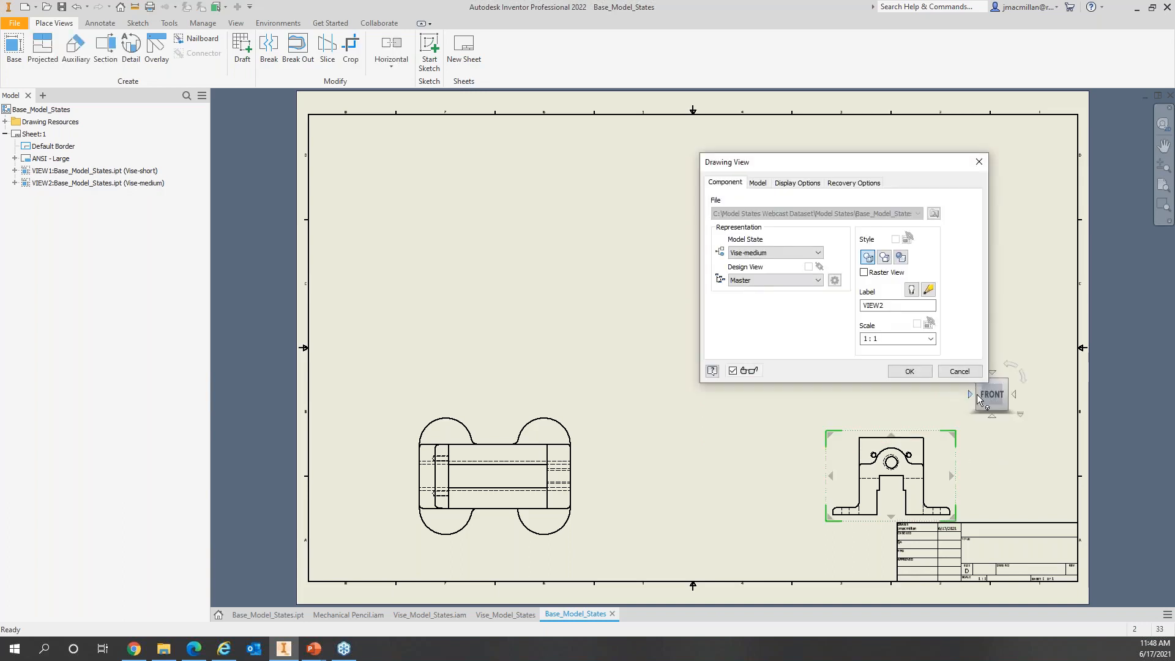
pyautogui.click(994, 373)
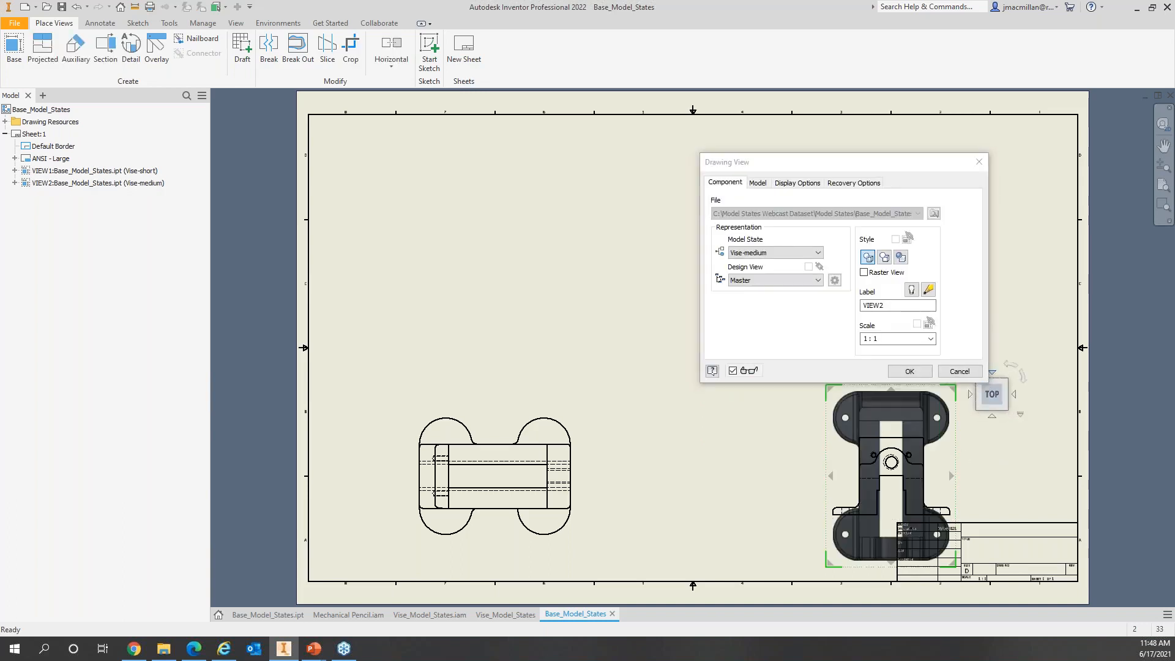
pyautogui.click(1013, 369)
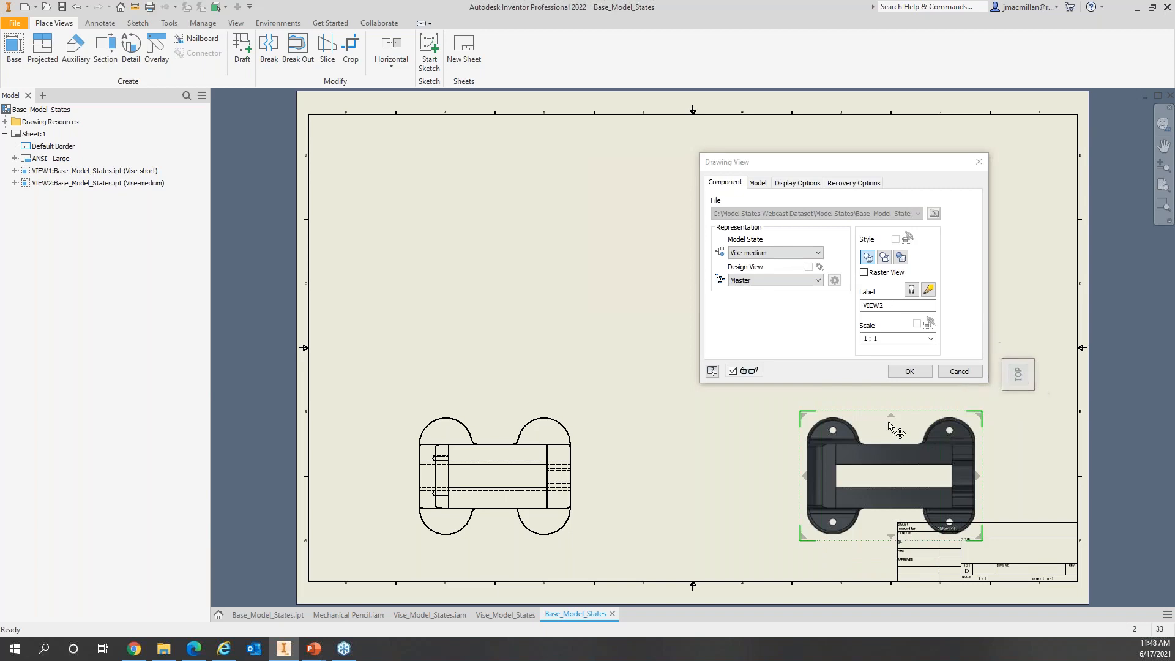
pyautogui.click(917, 371)
pyautogui.moveTo(913, 414); pyautogui.dragTo(531, 283)
pyautogui.click(765, 417)
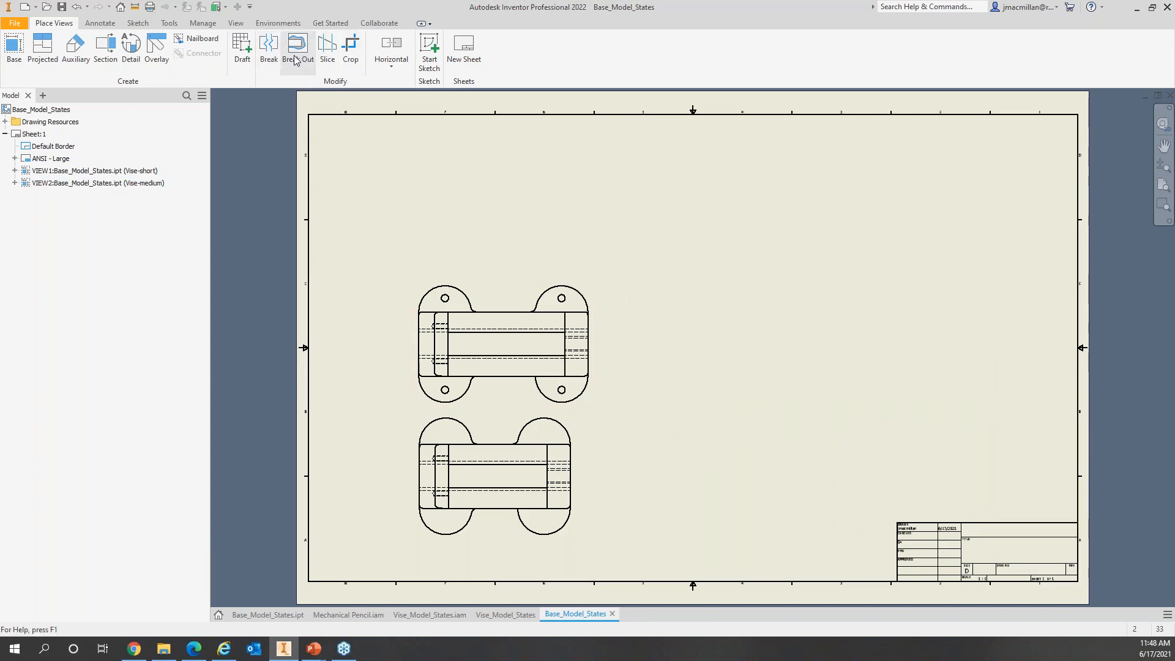
# Step: Add a Vise-long top view and move it to the sheet's top-left
pyautogui.click(15, 49)
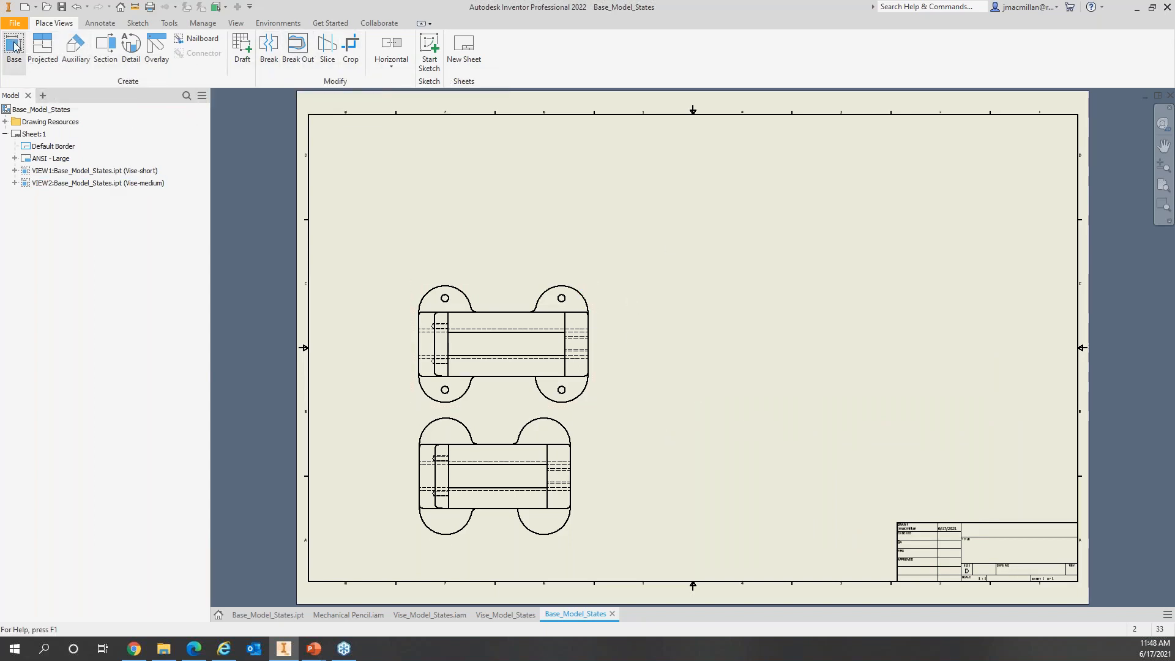
pyautogui.click(772, 252)
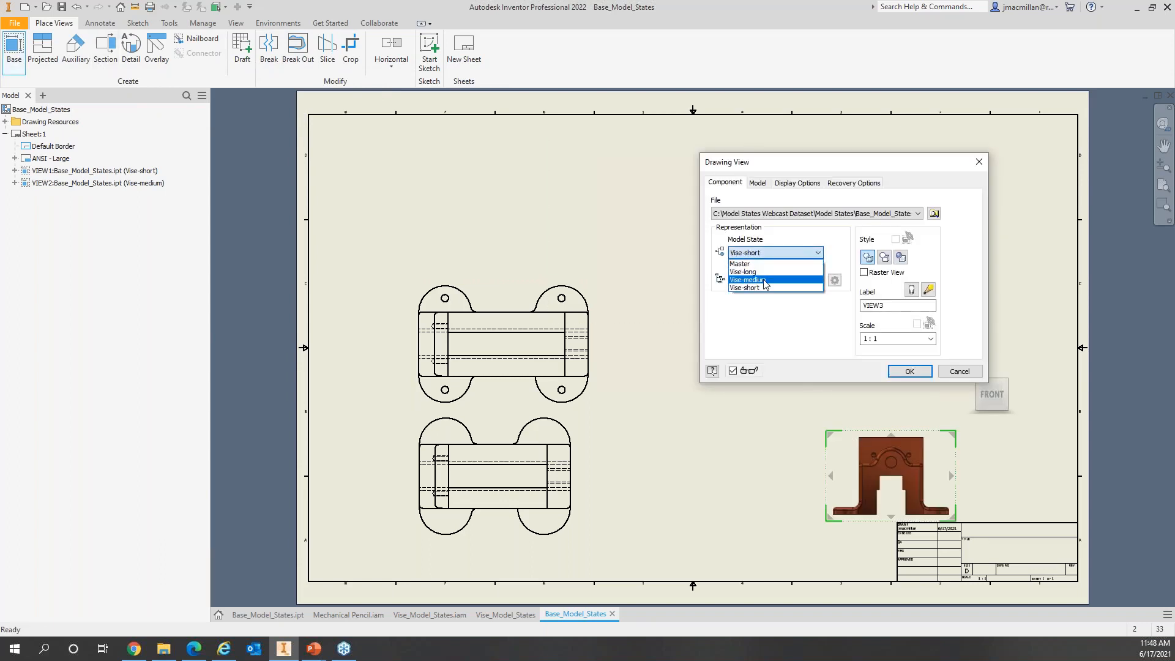
pyautogui.click(765, 272)
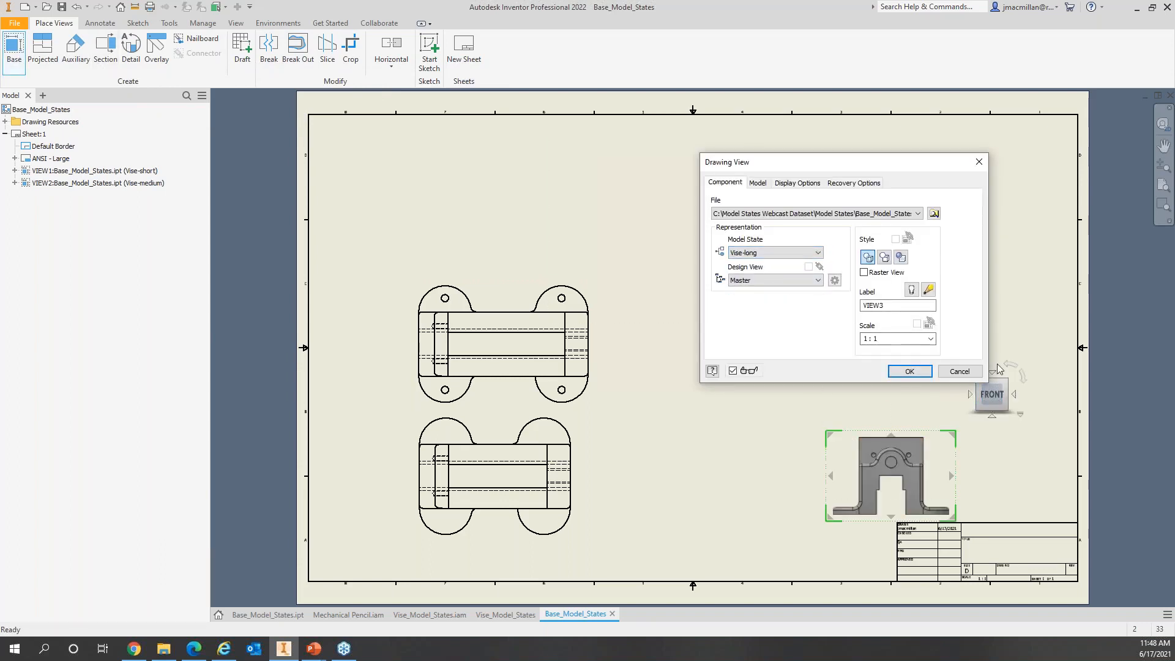
pyautogui.click(991, 373)
pyautogui.click(1011, 366)
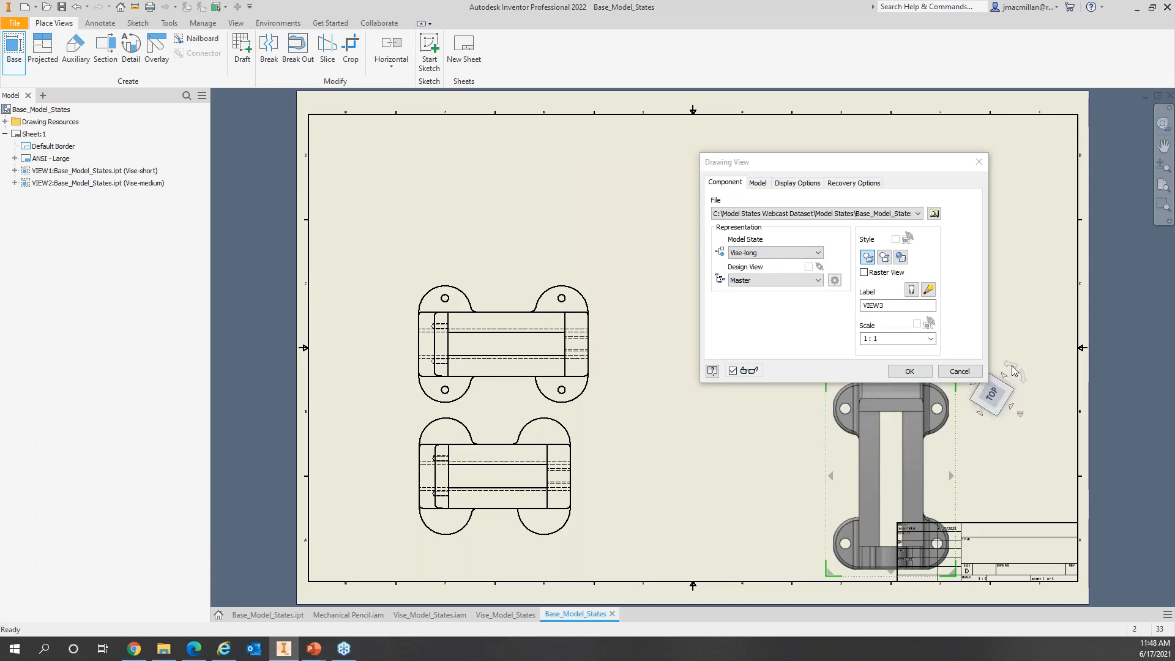
pyautogui.click(910, 372)
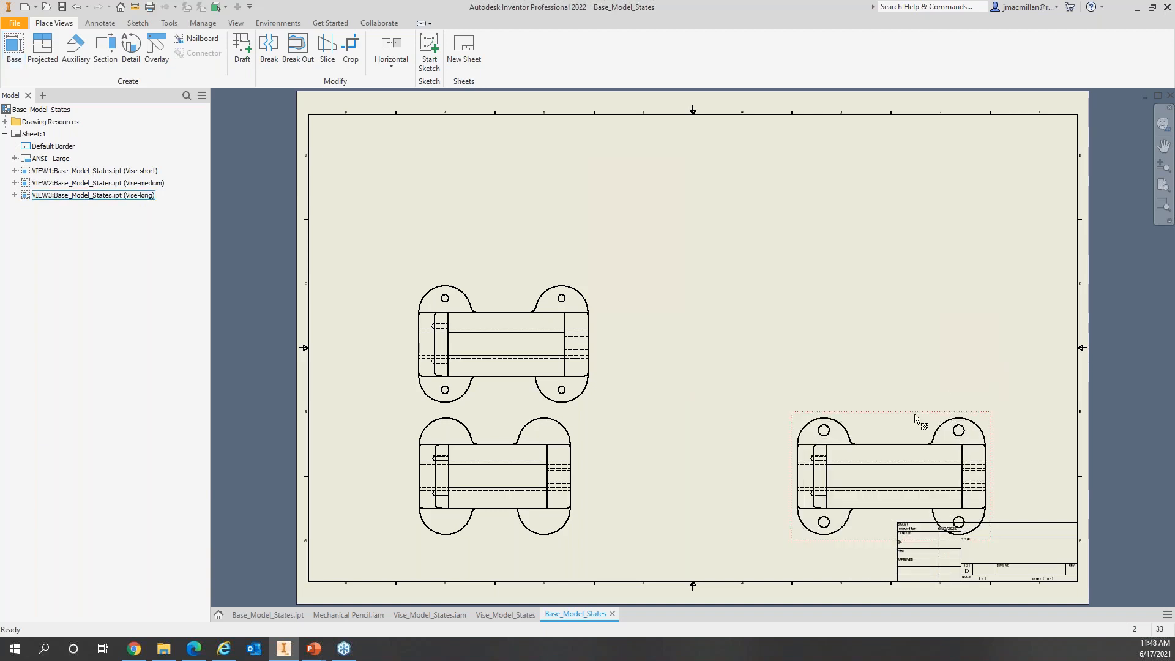
pyautogui.moveTo(779, 324); pyautogui.dragTo(532, 140)
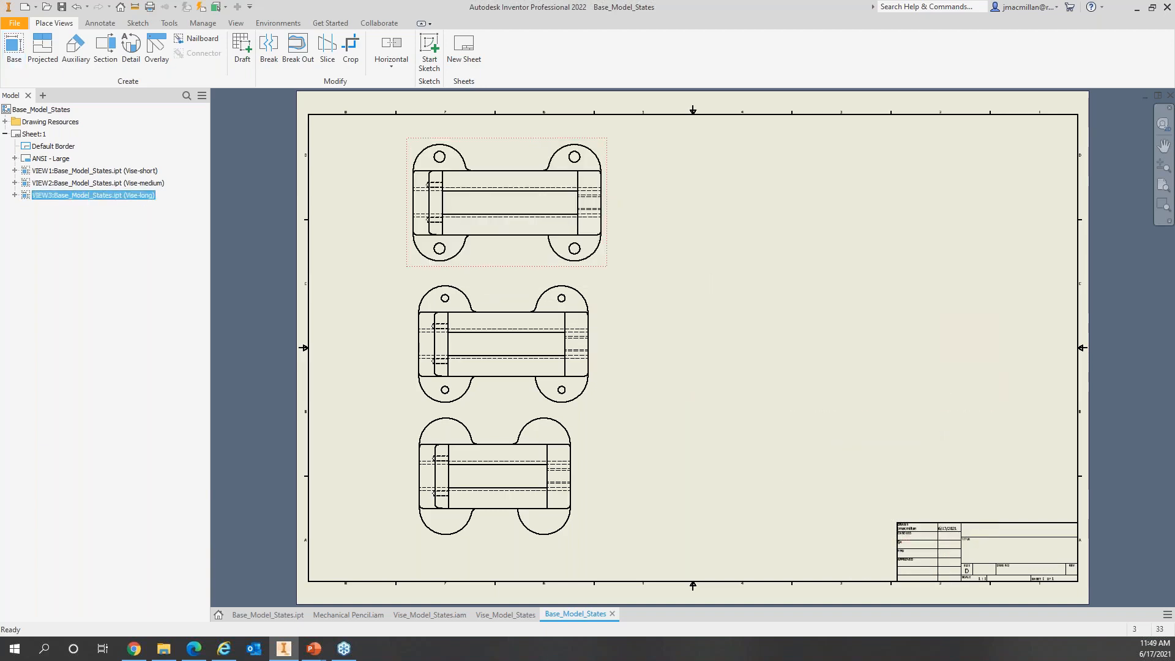
pyautogui.click(819, 439)
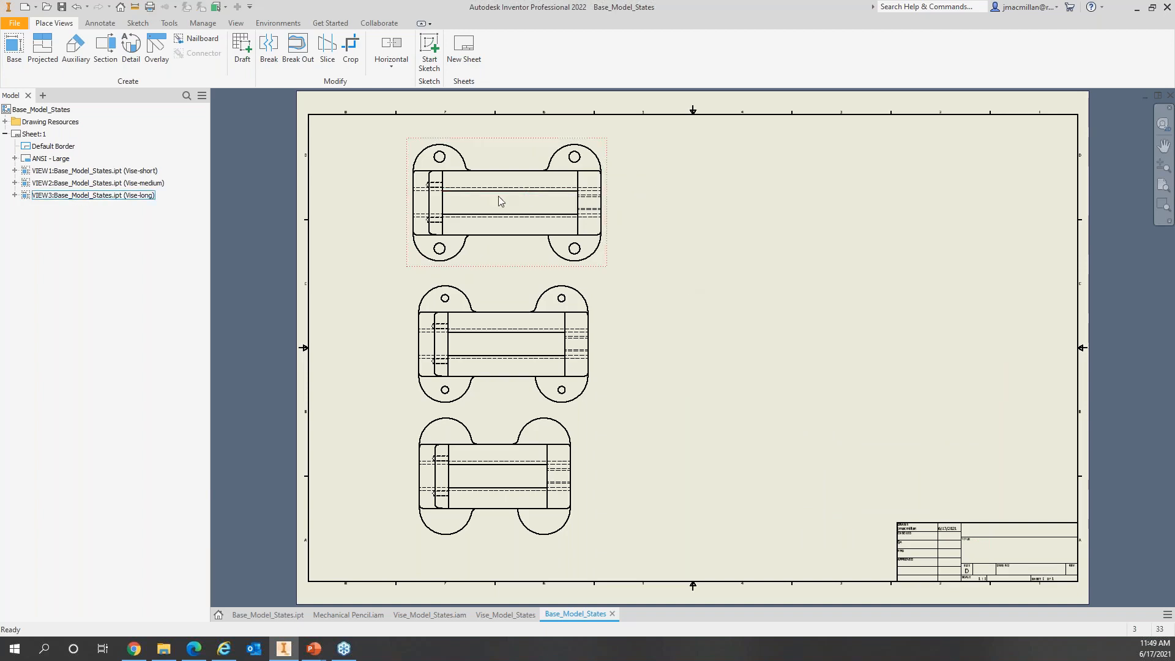
# Step: Create a general table with Hole4, Length, Material, Mounting_Hole_Dia and Part Number columns beside the middle view
pyautogui.click(100, 24)
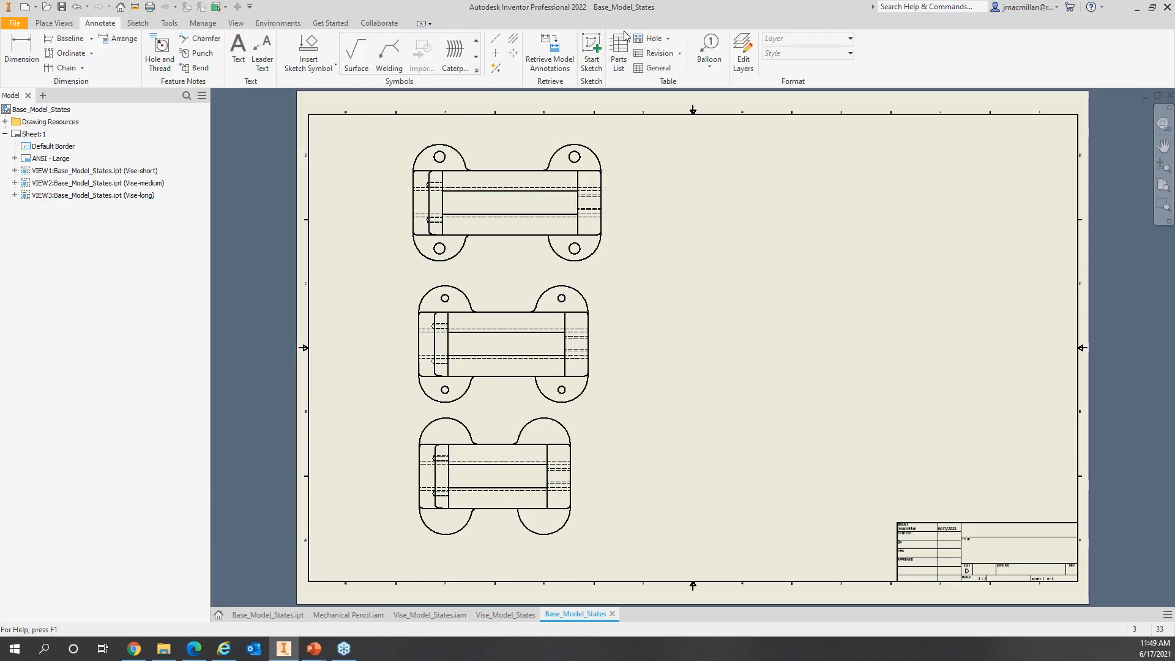
pyautogui.click(659, 67)
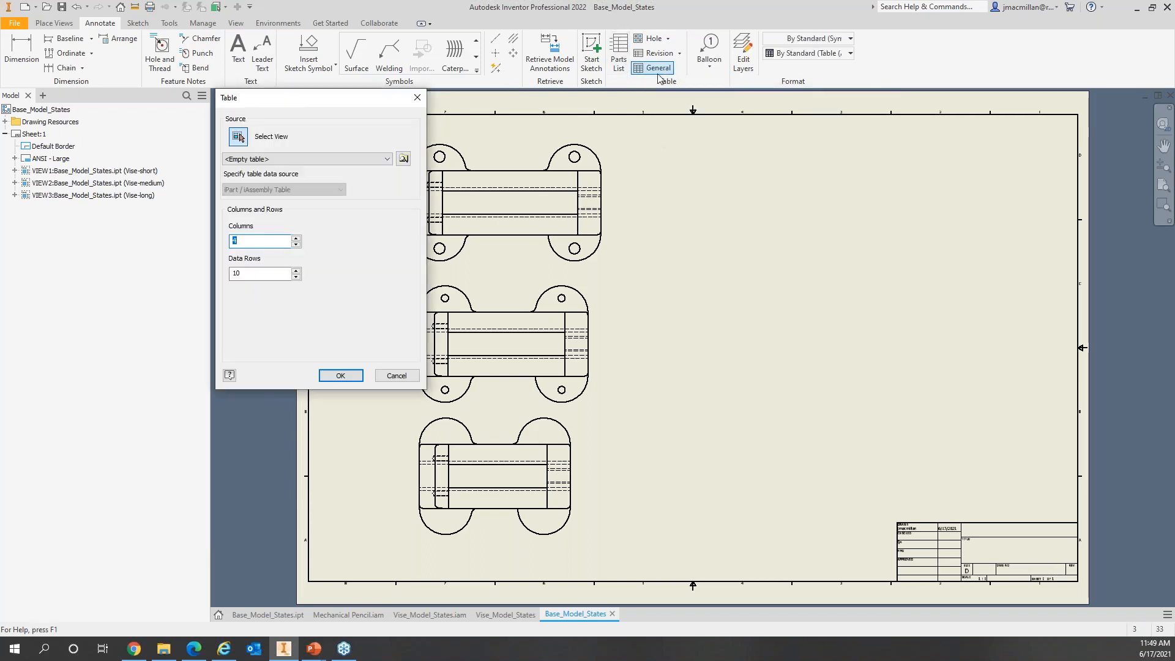
pyautogui.click(506, 414)
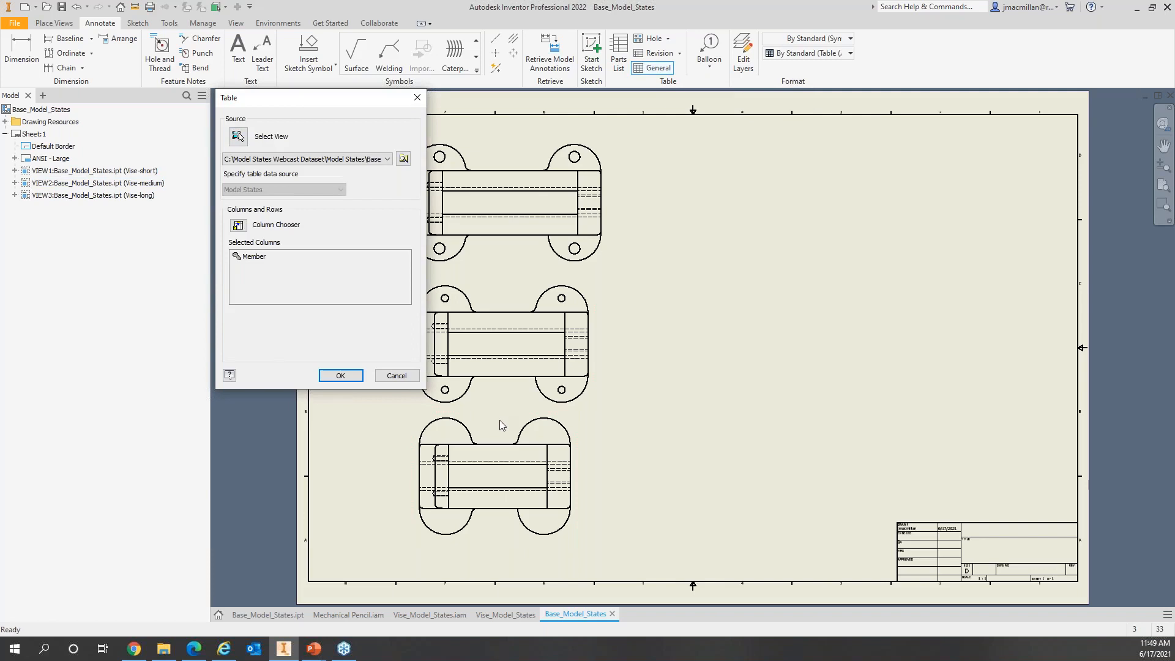
pyautogui.click(239, 227)
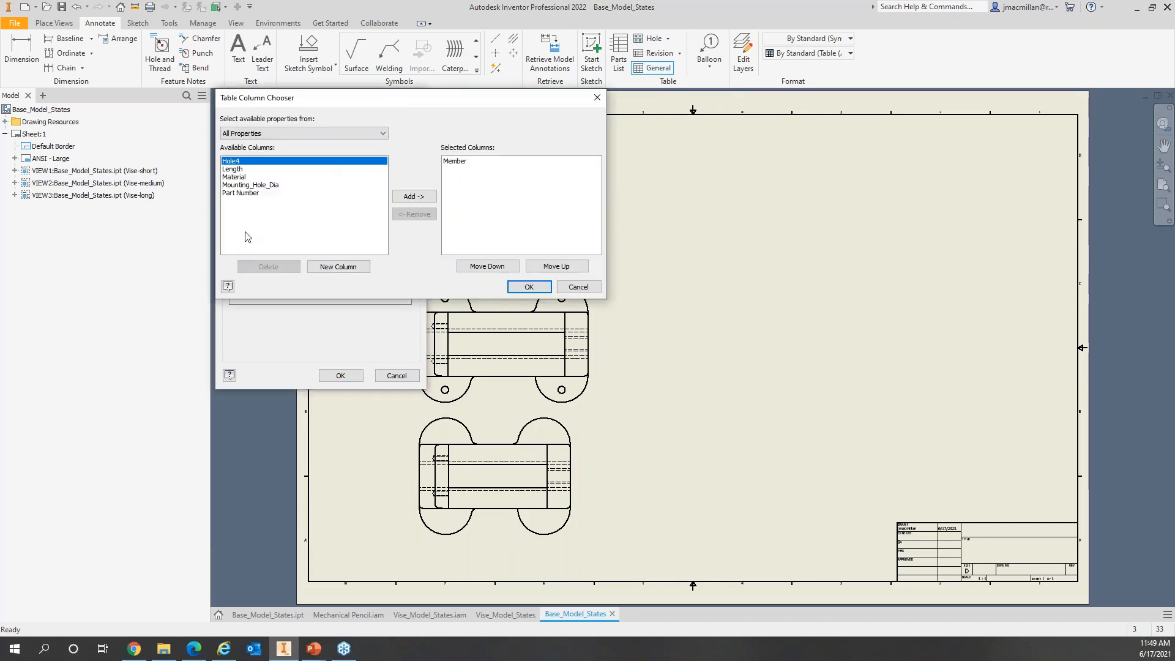
pyautogui.click(421, 196)
pyautogui.click(420, 197)
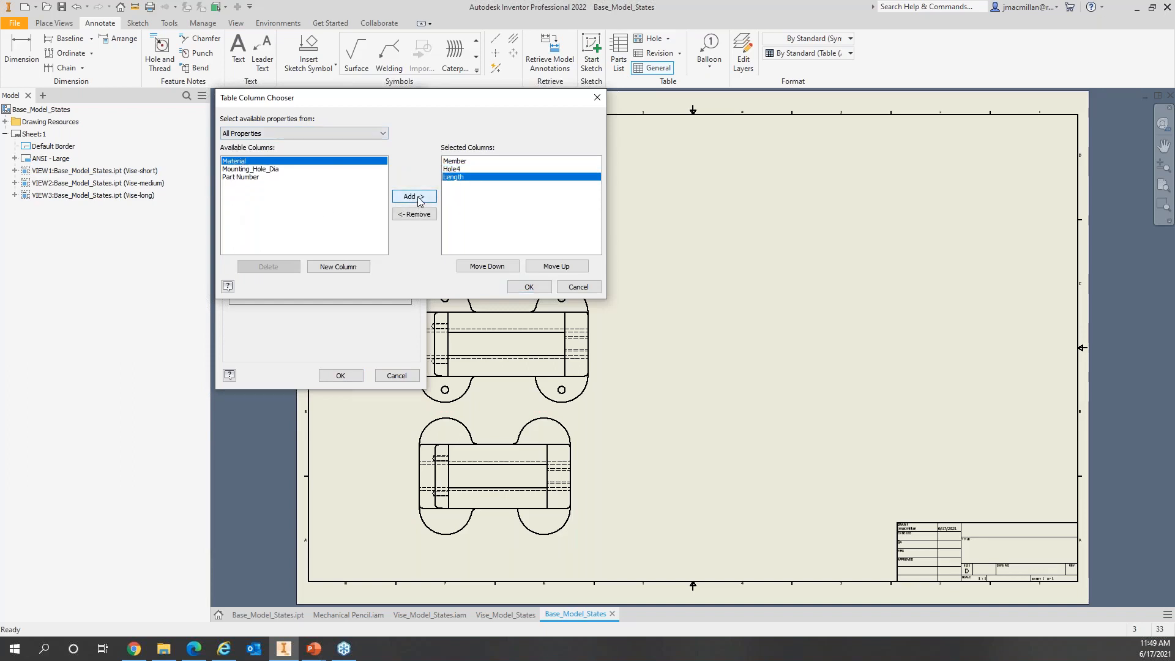
pyautogui.click(420, 197)
pyautogui.click(420, 197)
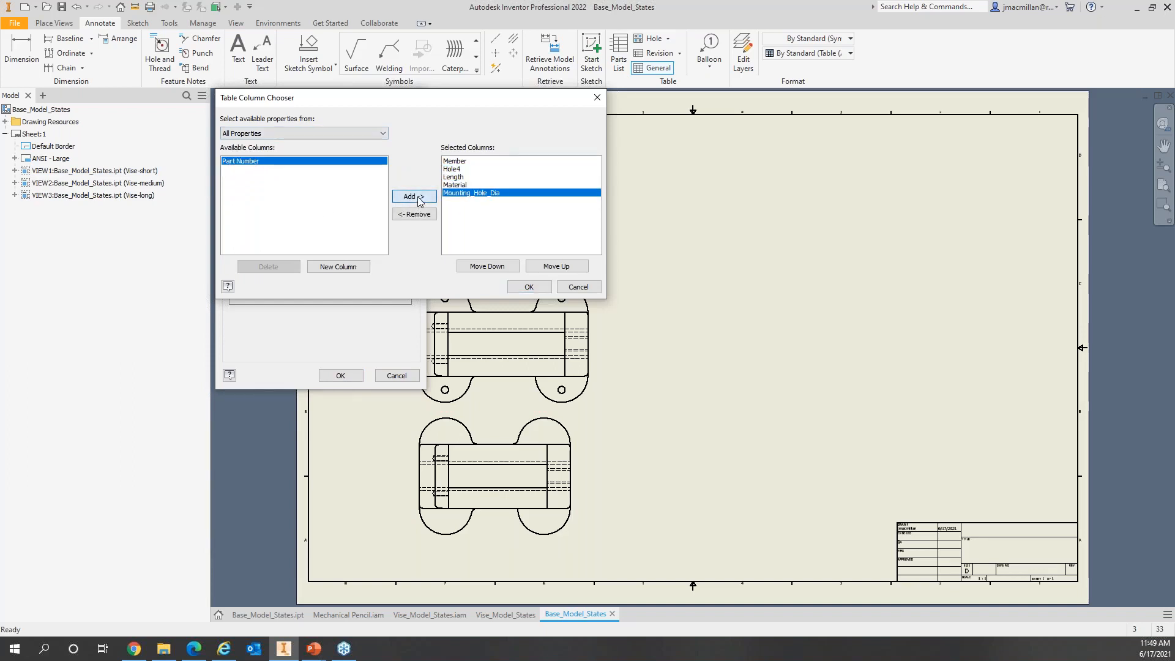
pyautogui.click(419, 198)
pyautogui.click(517, 287)
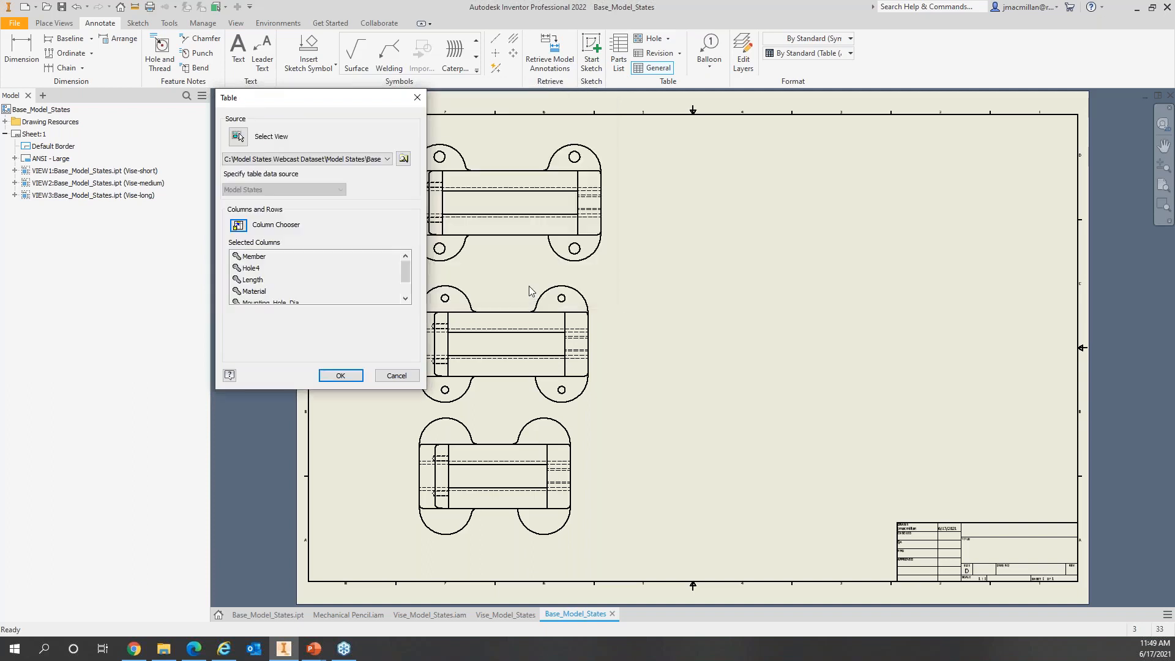
pyautogui.click(359, 376)
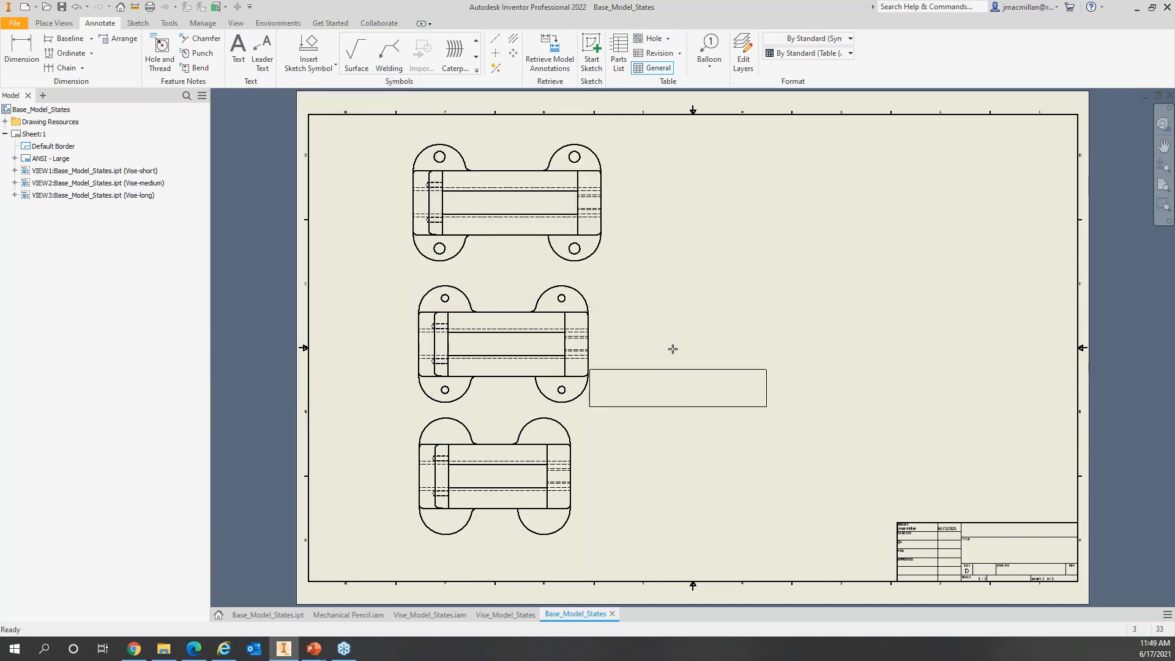
pyautogui.click(633, 295)
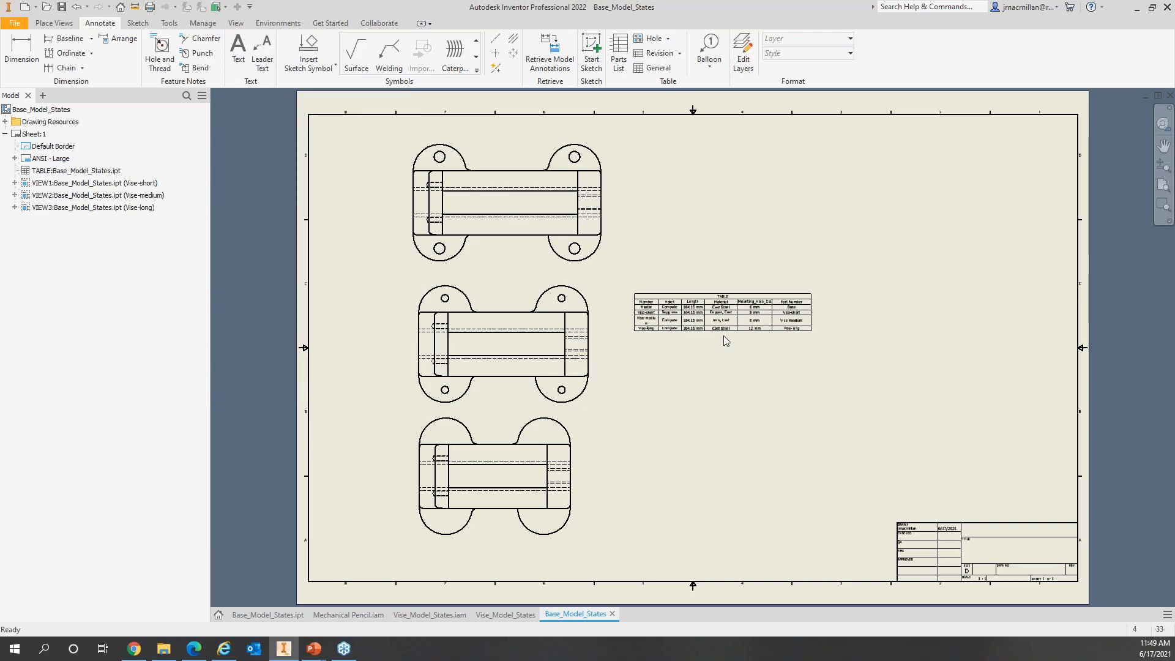
# Step: Select the model-states table and open it for editing
pyautogui.scroll(3, 723, 336)
pyautogui.scroll(-4, 723, 336)
pyautogui.scroll(-3, 724, 336)
pyautogui.click(723, 337)
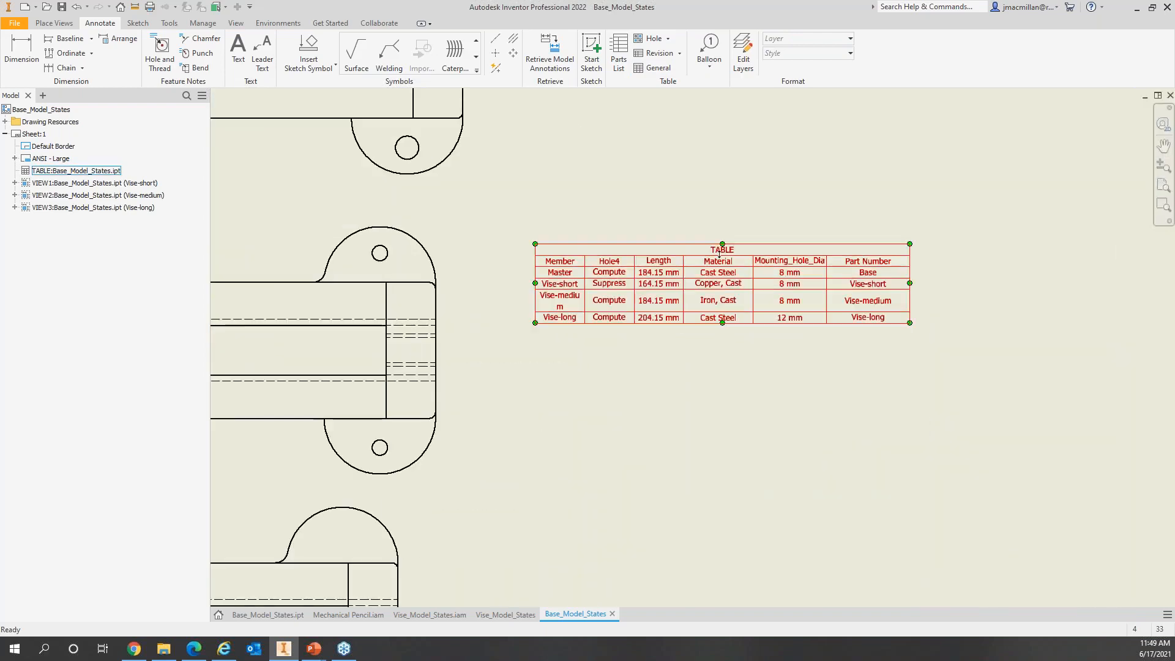
pyautogui.scroll(-3, 723, 337)
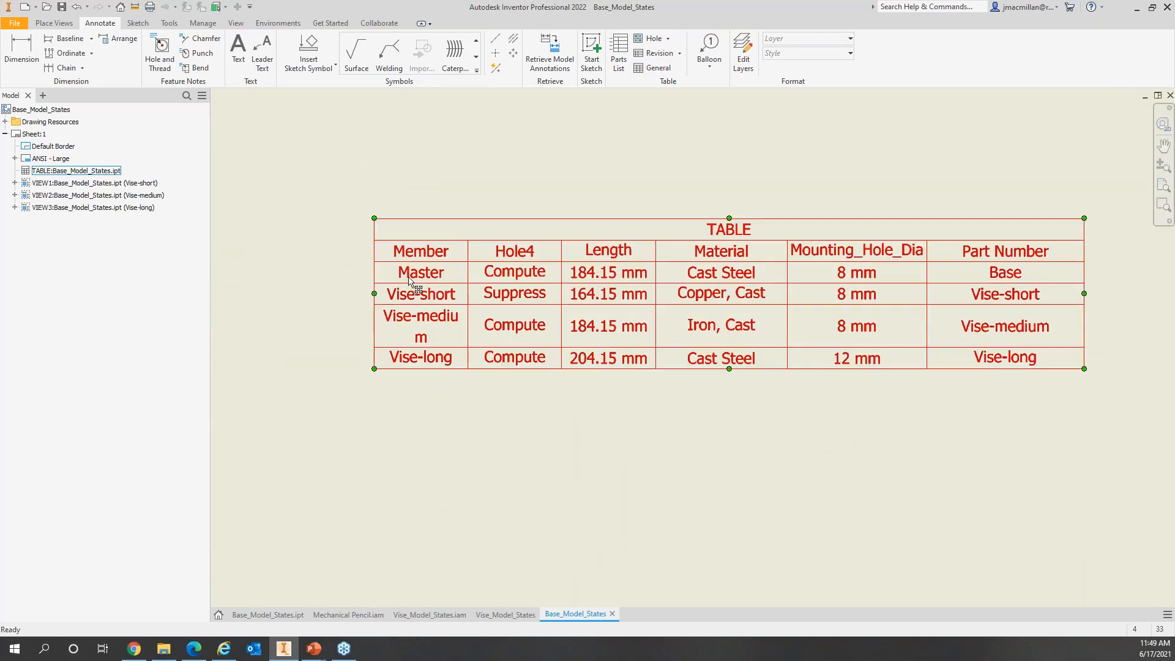
pyautogui.press('Escape')
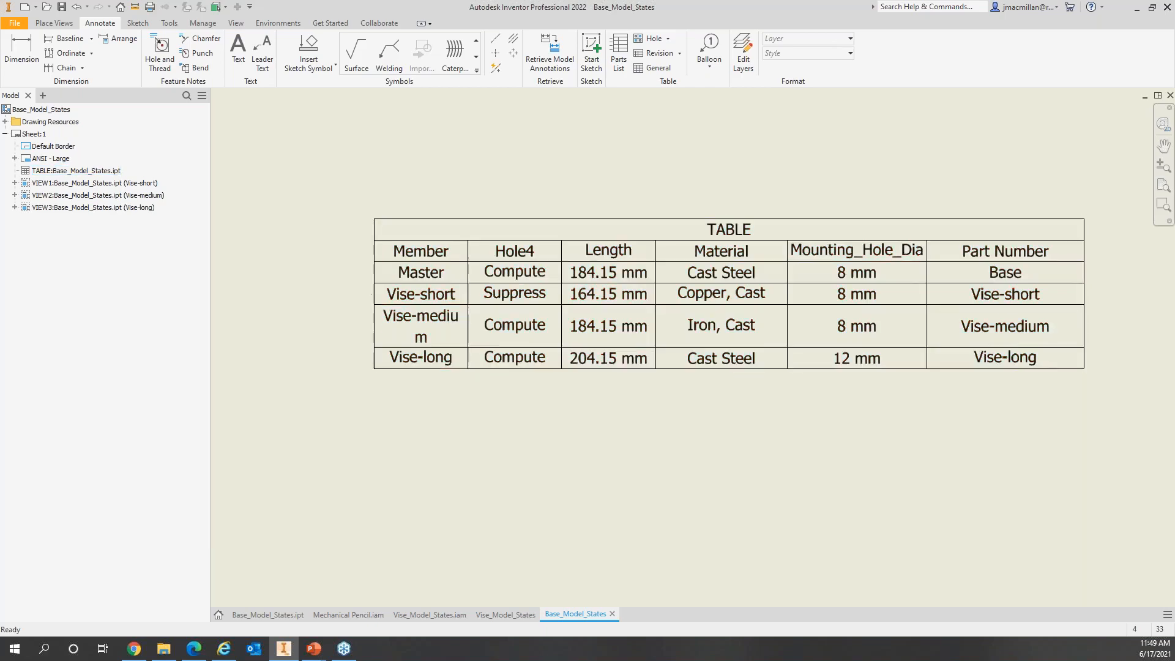
pyautogui.click(531, 282)
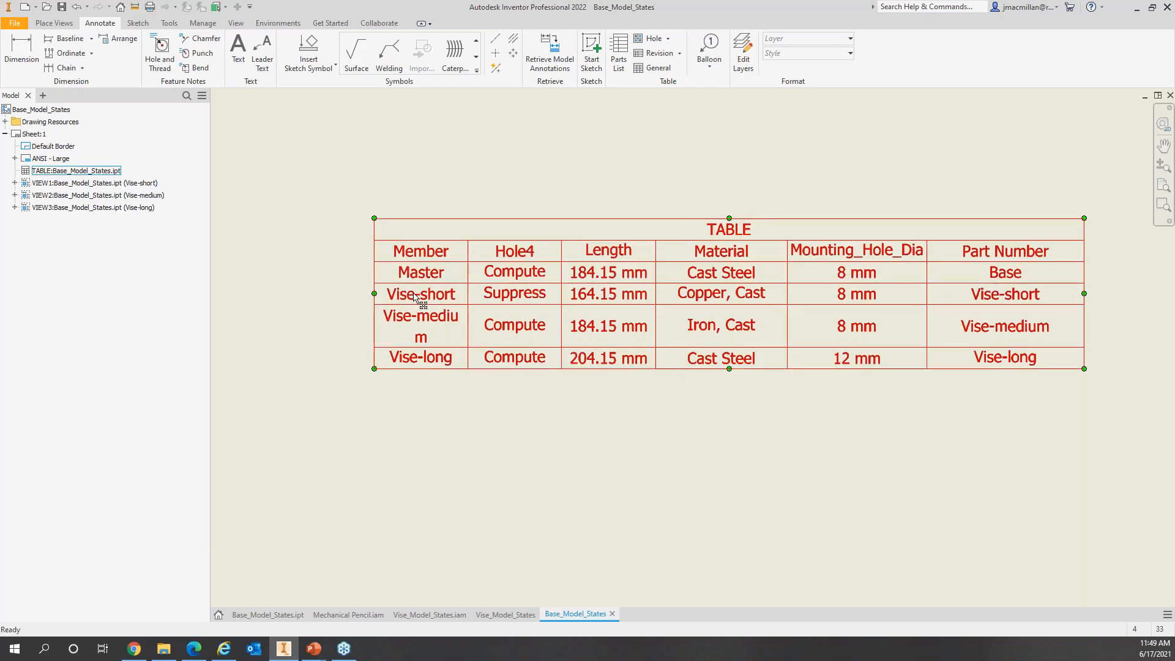
pyautogui.press('Escape')
pyautogui.click(551, 367)
pyautogui.press('Escape')
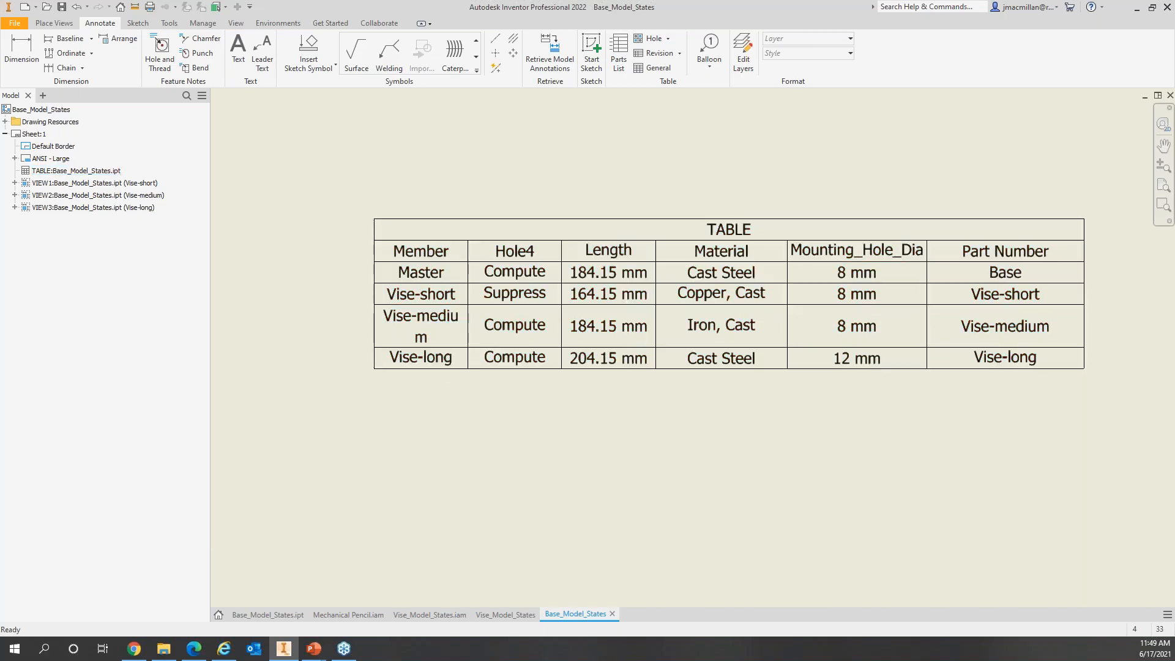
pyautogui.click(866, 361)
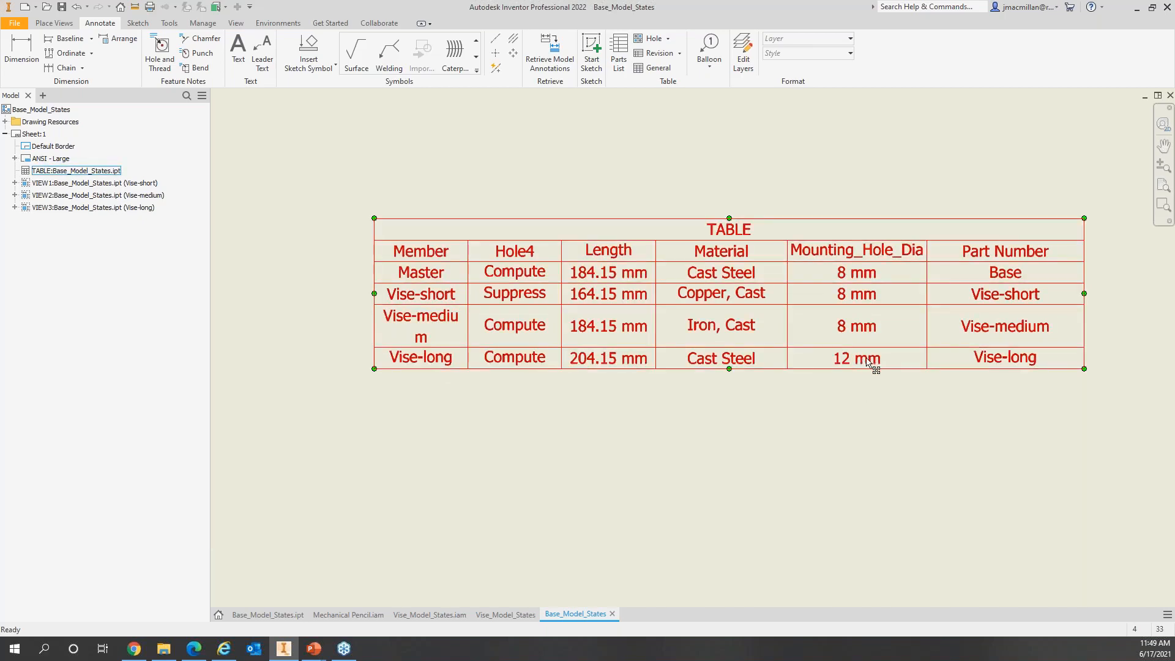
pyautogui.doubleClick(981, 249)
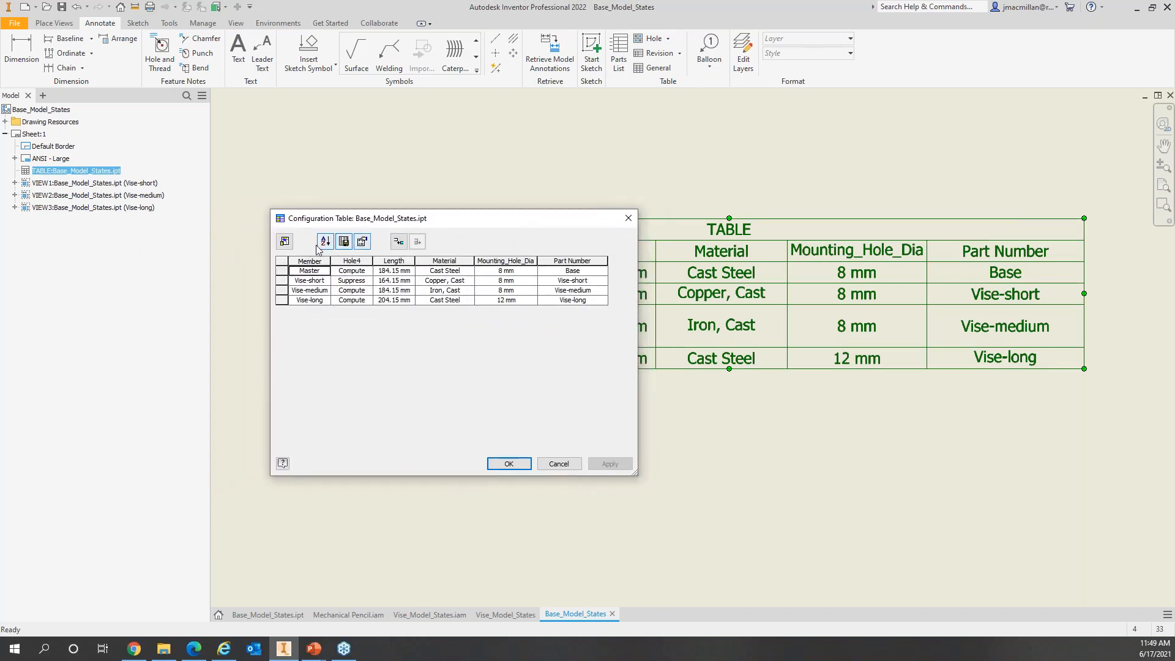
# Step: Remove the Part Number column from the table's columns and apply the change
pyautogui.click(290, 243)
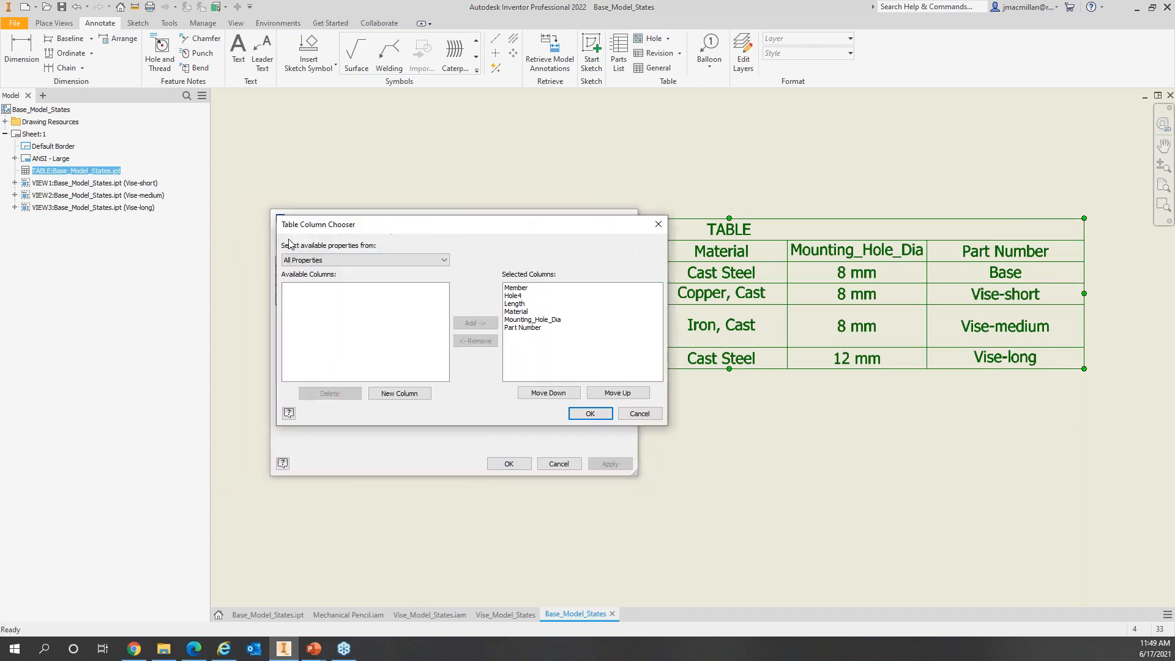
pyautogui.click(520, 328)
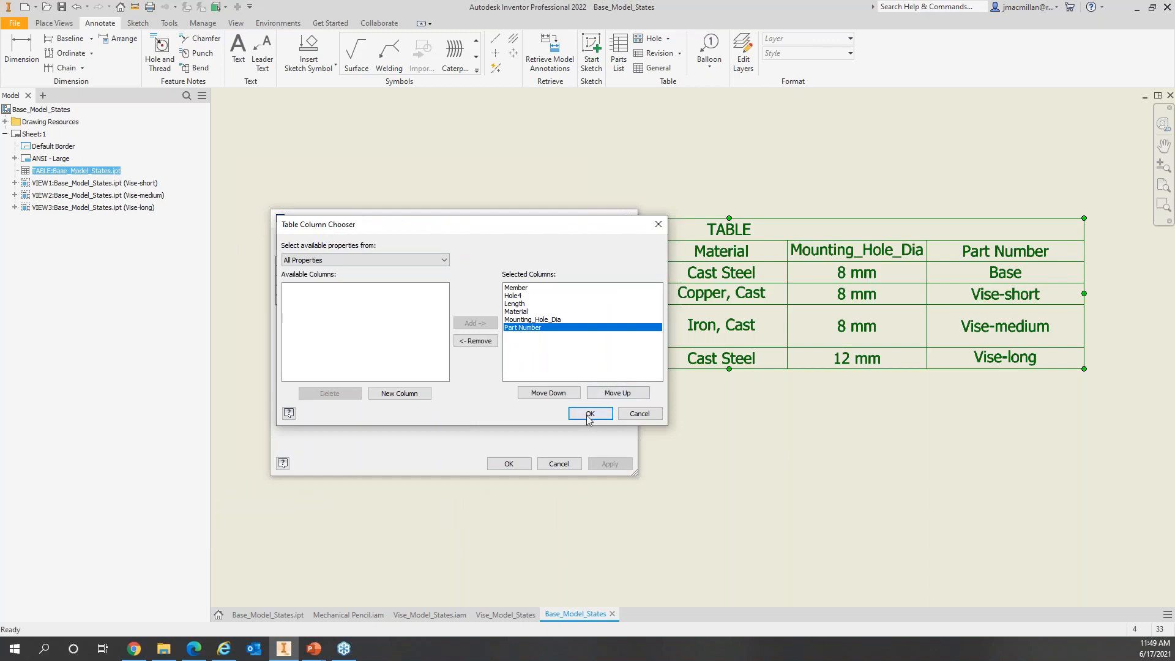
pyautogui.click(472, 341)
pyautogui.click(591, 414)
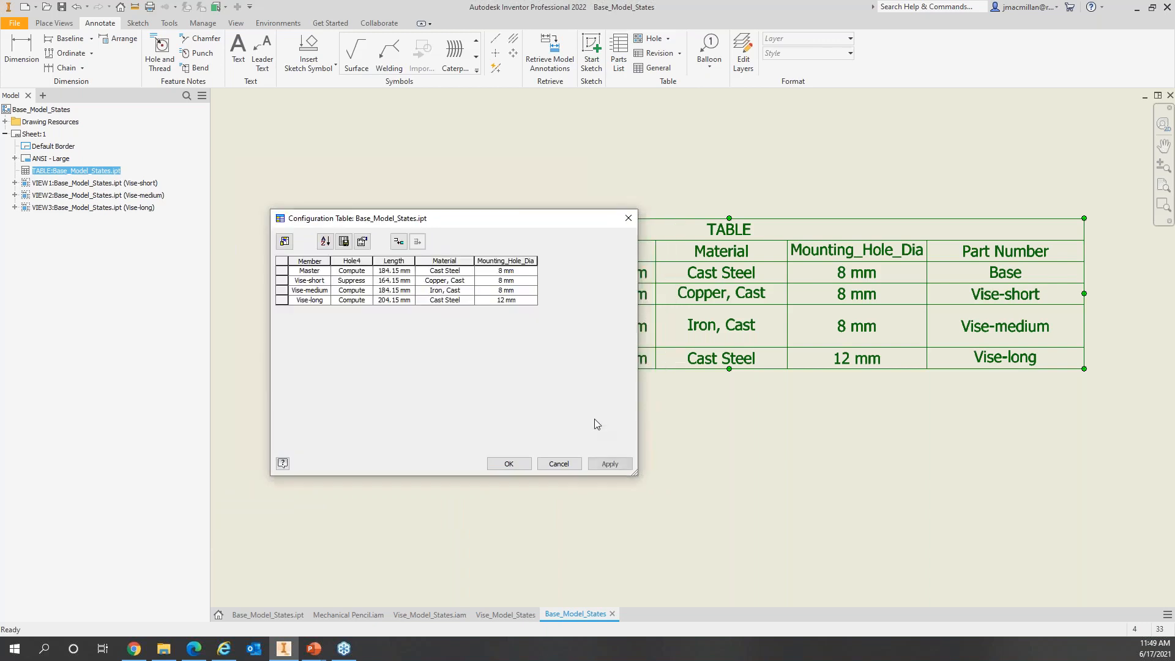
pyautogui.click(515, 464)
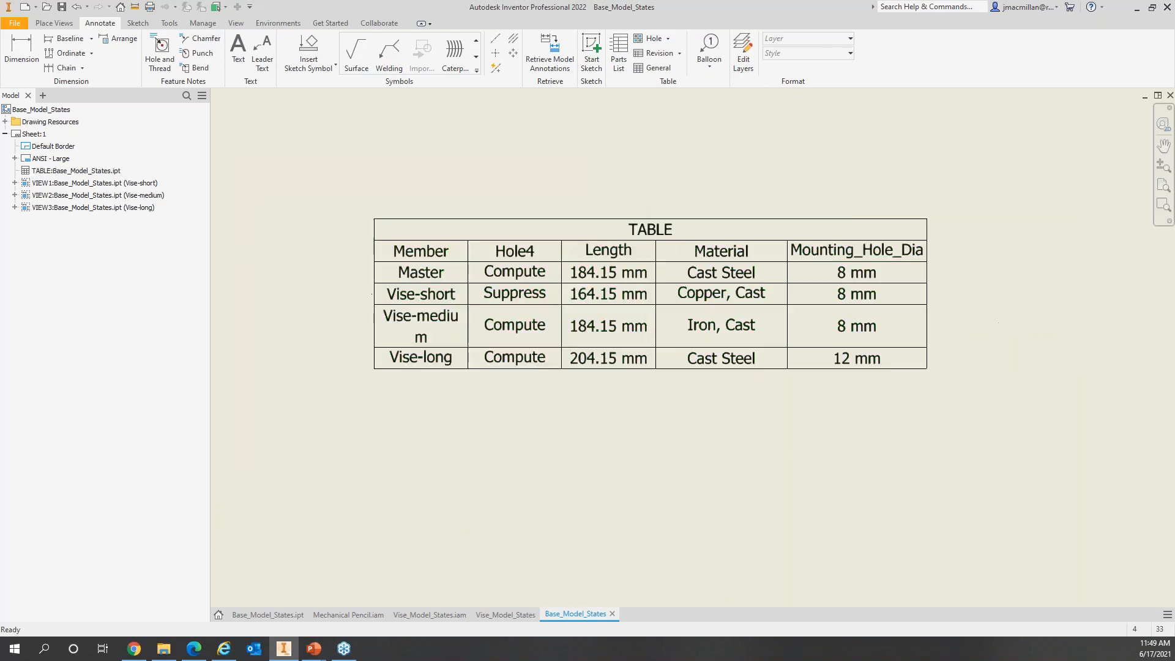